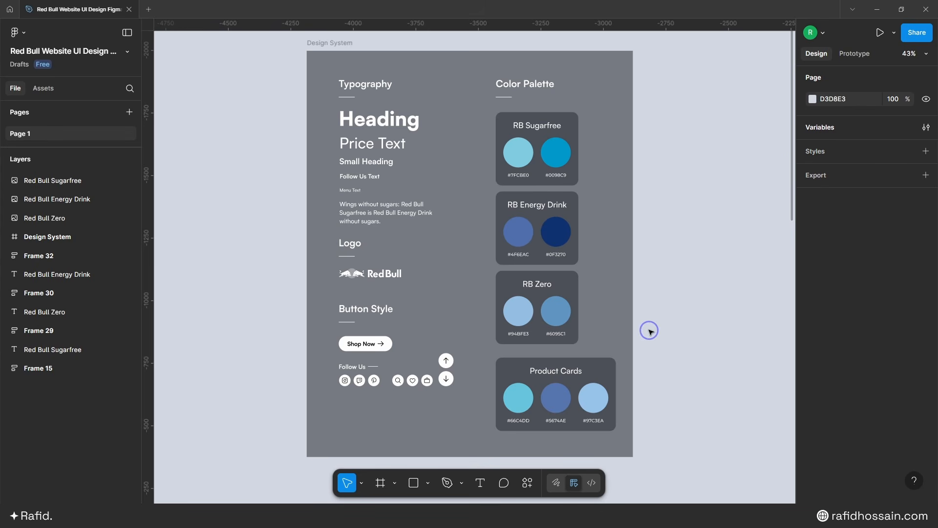
- Create a MacBook Pro 16" frame and place it beside the Design System frame, top edges aligned, at about X -2447, Y -1997
{"action": "left_click", "coordinate": [380, 482]}
{"action": "scroll", "coordinate": [657, 274], "scroll_direction": "down", "scroll_amount": 5}
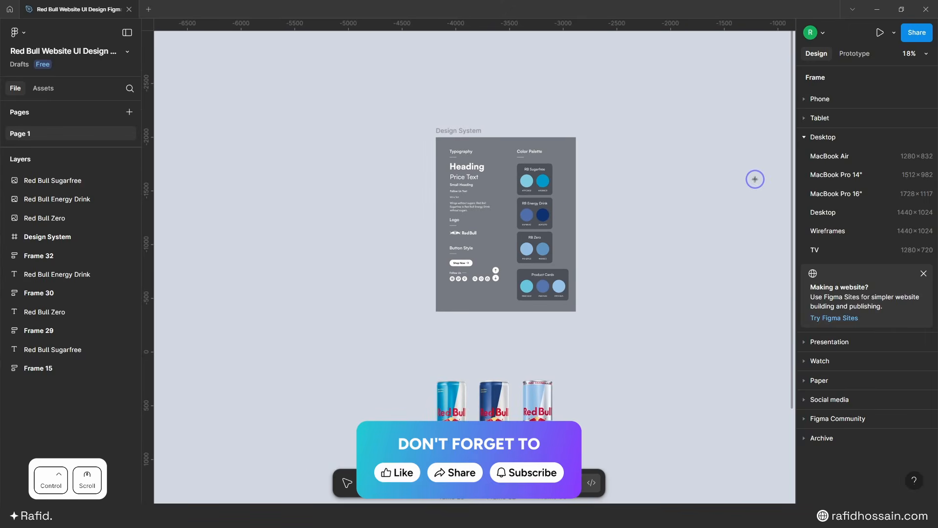
{"action": "scroll", "coordinate": [727, 161], "scroll_direction": "up", "scroll_amount": 6}
{"action": "scroll", "coordinate": [611, 162], "scroll_direction": "down", "scroll_amount": 4}
{"action": "scroll", "coordinate": [727, 170], "scroll_direction": "up", "scroll_amount": 2}
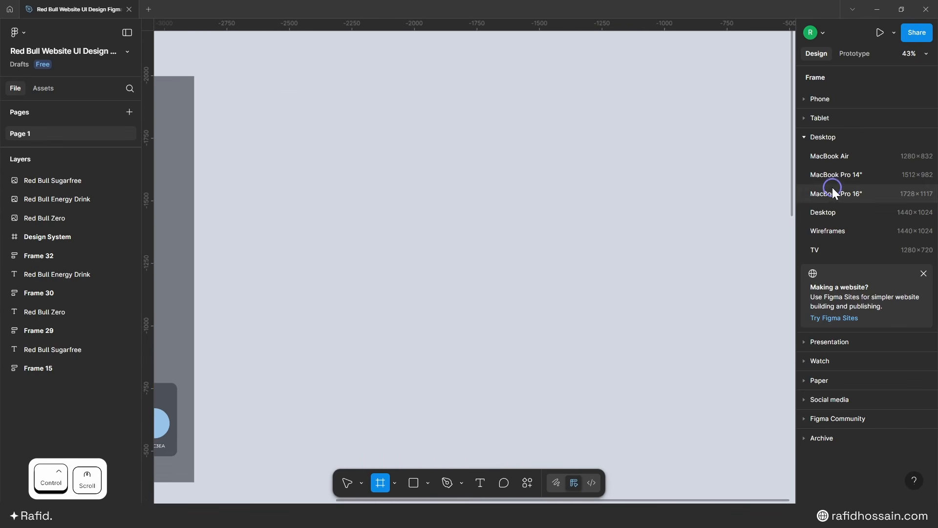
{"action": "left_click", "coordinate": [846, 192]}
{"action": "scroll", "coordinate": [696, 210], "scroll_direction": "down", "scroll_amount": 3}
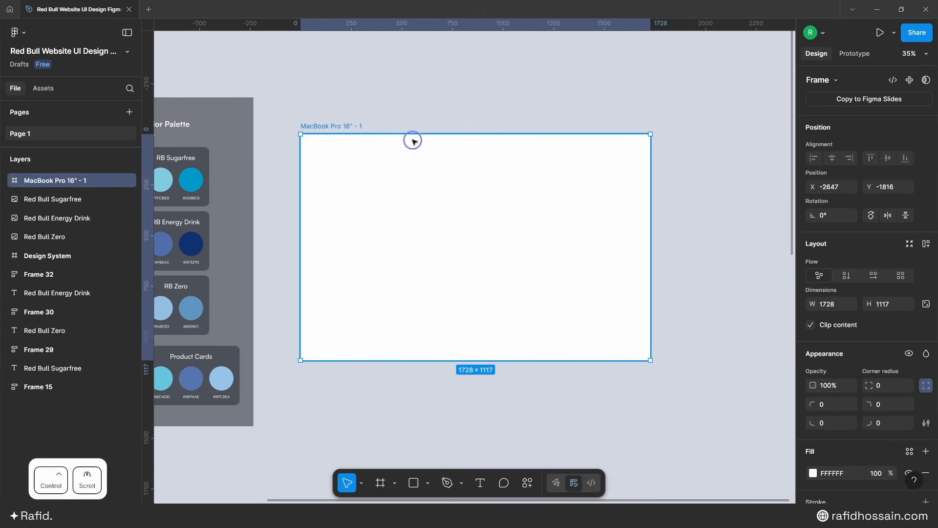
{"action": "left_click_drag", "start_coordinate": [373, 121], "coordinate": [379, 89]}
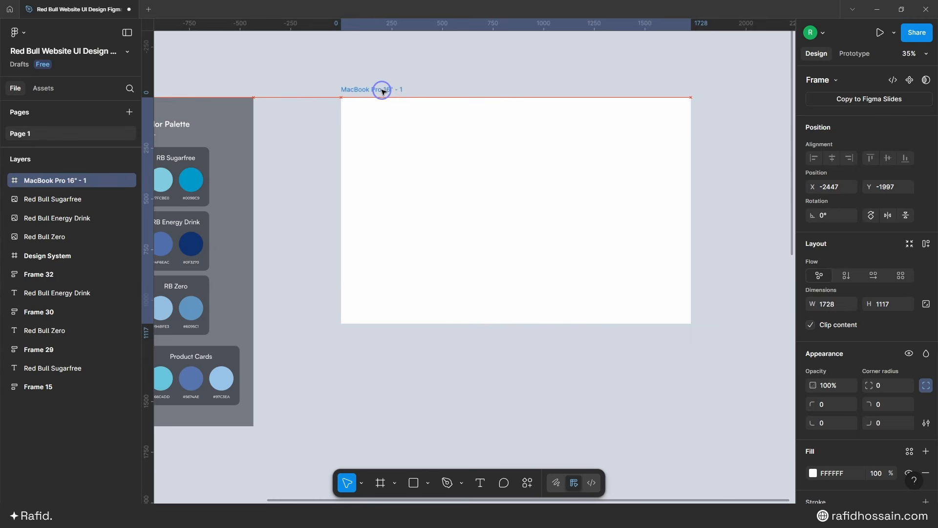
- Rename the new MacBook Pro frame to "Red Bull Sugarfree"
{"action": "scroll", "coordinate": [589, 128], "scroll_direction": "down", "scroll_amount": 2}
{"action": "scroll", "coordinate": [379, 91], "scroll_direction": "up", "scroll_amount": 2}
{"action": "double_click", "coordinate": [401, 96]}
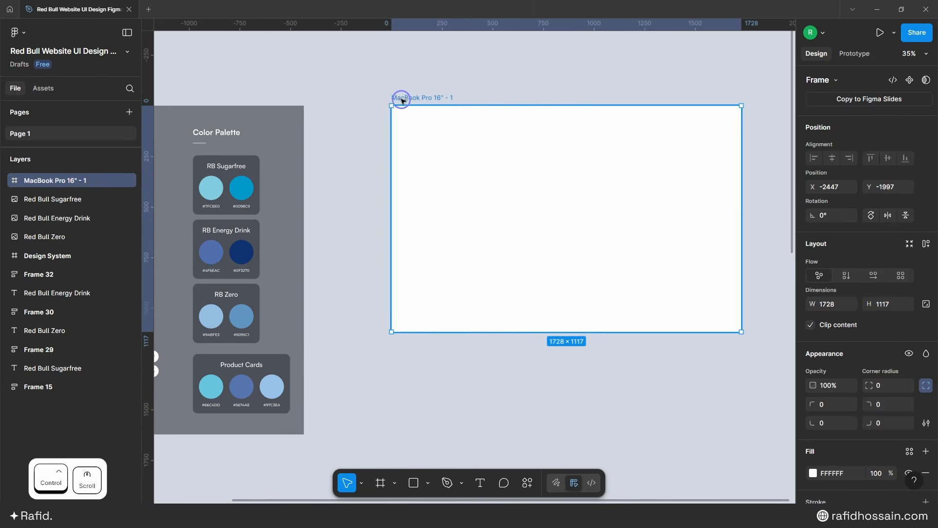
{"action": "type", "text": "Red Bull Sugarfree"}
{"action": "left_click", "coordinate": [529, 82]}
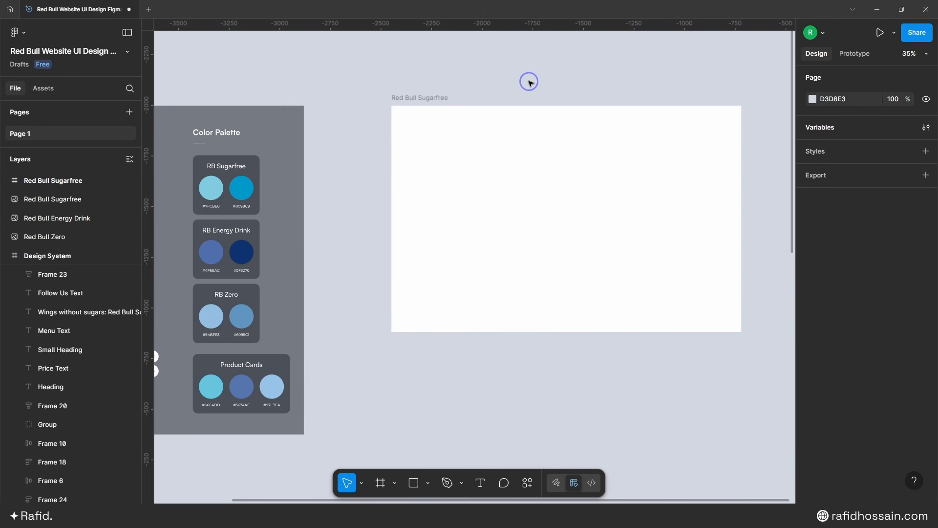
- Add a layout guide of 12 columns to the Red Bull Sugarfree frame
{"action": "left_click", "coordinate": [589, 119]}
{"action": "scroll", "coordinate": [576, 132], "scroll_direction": "up", "scroll_amount": 2}
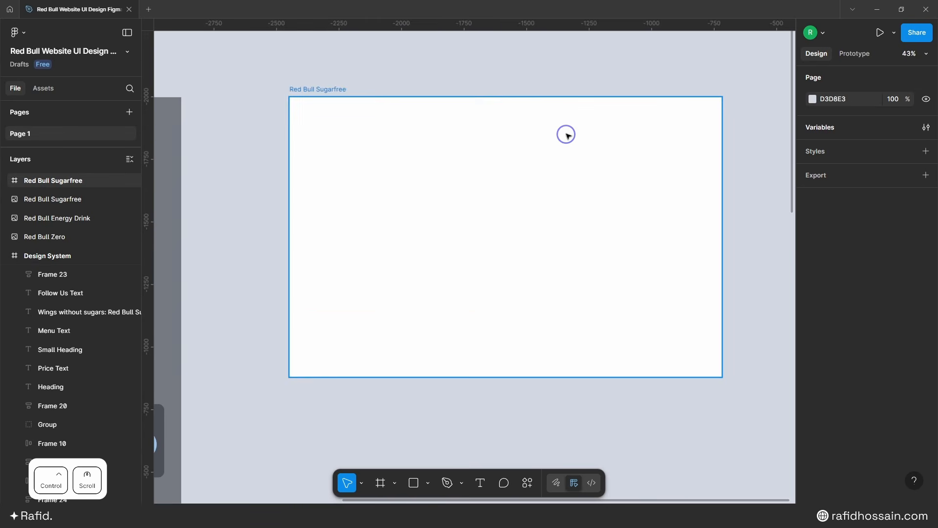
{"action": "scroll", "coordinate": [879, 401], "scroll_direction": "down", "scroll_amount": 2}
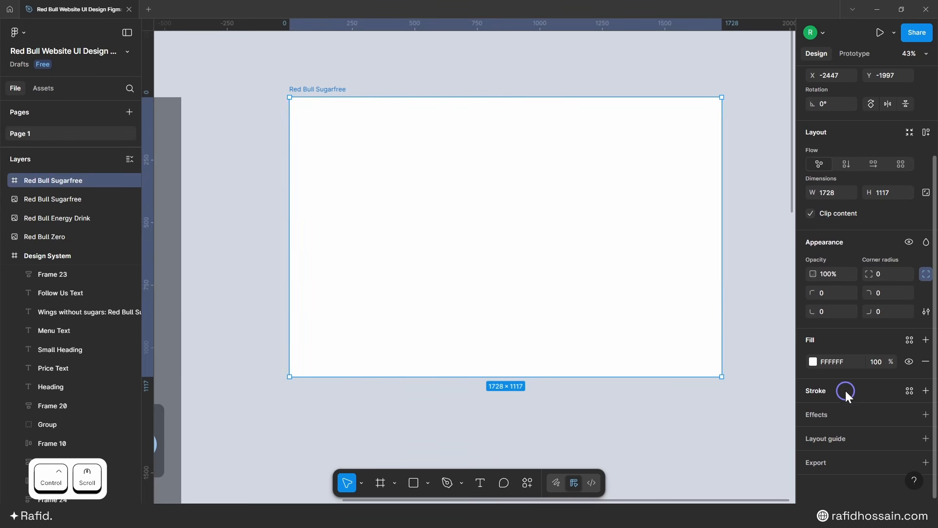
{"action": "left_click", "coordinate": [825, 438]}
{"action": "left_click", "coordinate": [709, 435]}
{"action": "left_click", "coordinate": [688, 448]}
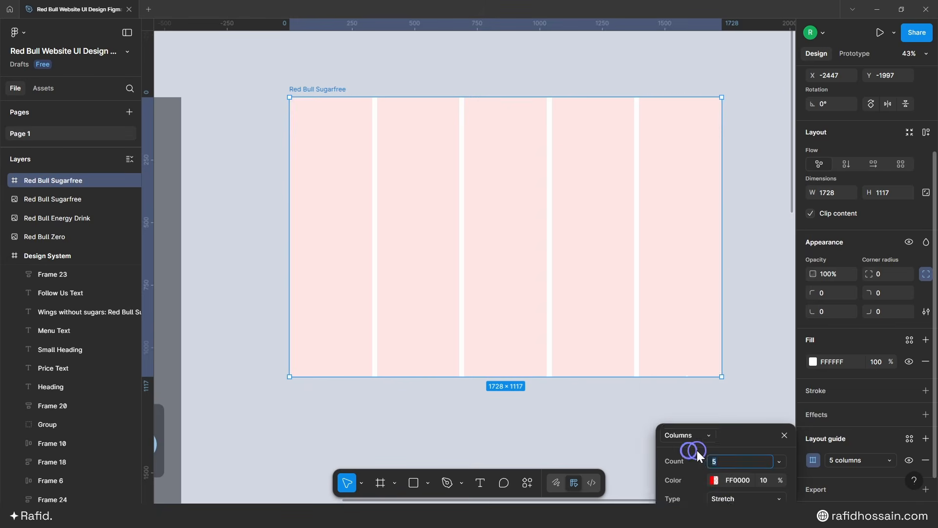
{"action": "type", "text": "12"}
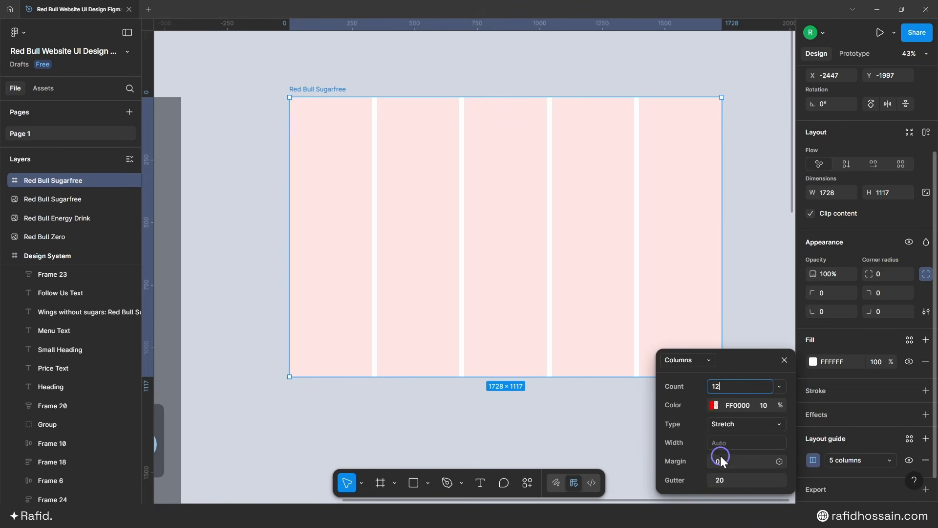
- Set the column guide's margin to 164 and its gutter to 30
{"action": "left_click", "coordinate": [725, 461]}
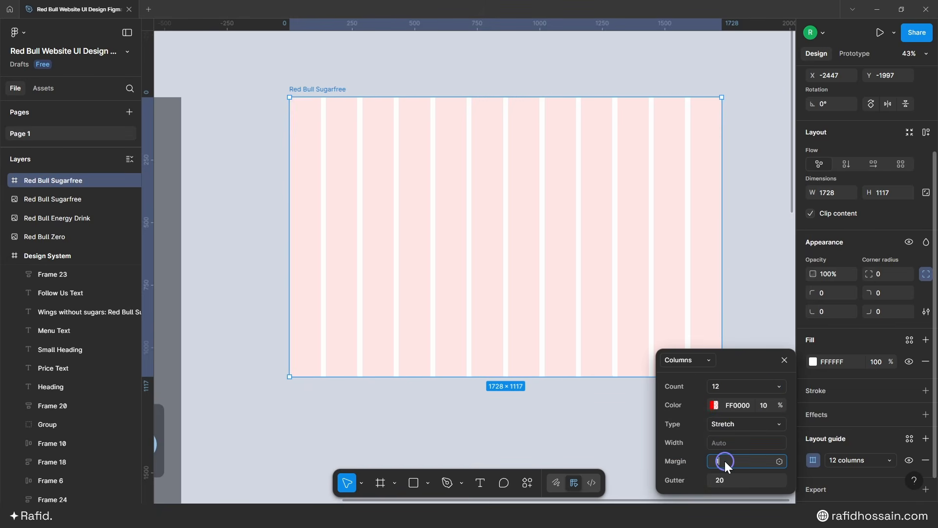
{"action": "type", "text": "164"}
{"action": "key", "text": "Return"}
{"action": "left_click", "coordinate": [747, 479]}
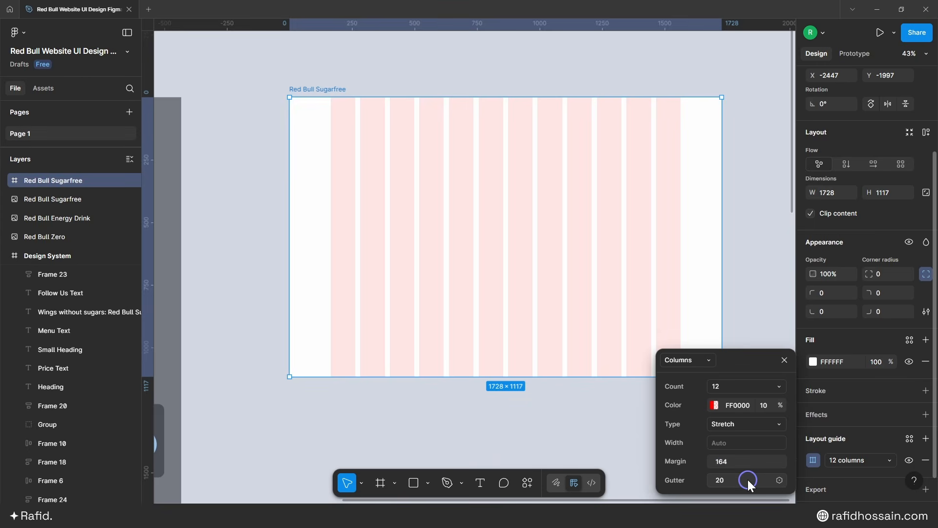
{"action": "type", "text": "30"}
{"action": "key", "text": "Return"}
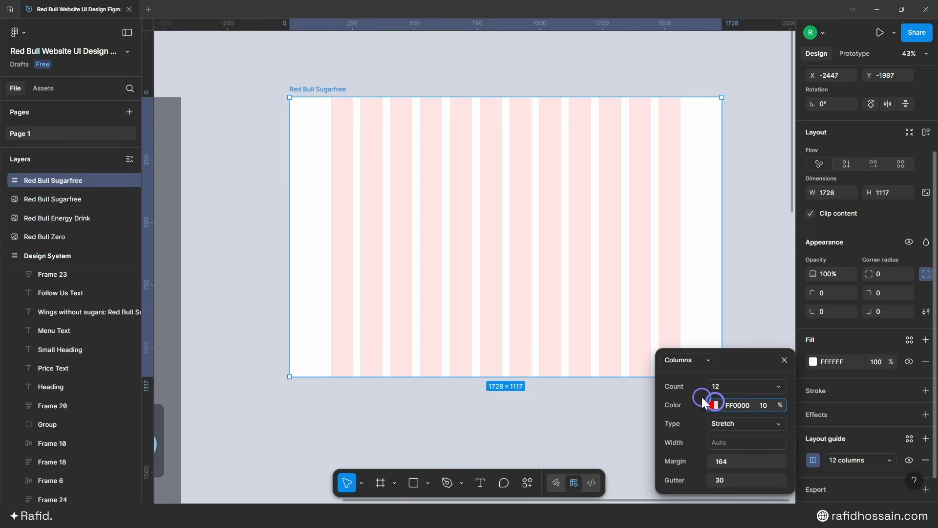
- Recolor the column guide to gray 909090 and close the guide settings
{"action": "left_click", "coordinate": [712, 405]}
{"action": "left_click_drag", "start_coordinate": [537, 297], "coordinate": [517, 298]}
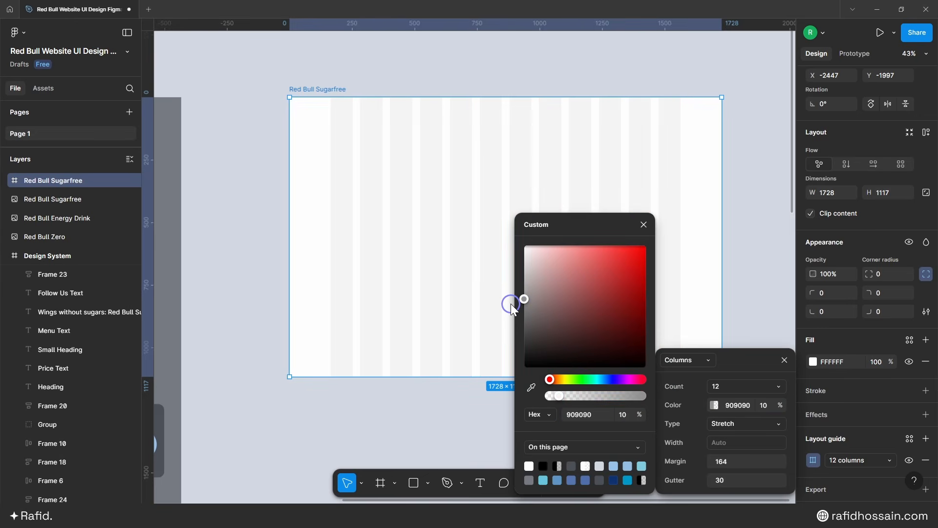
{"action": "left_click", "coordinate": [658, 224]}
{"action": "left_click", "coordinate": [785, 360]}
{"action": "scroll", "coordinate": [445, 84], "scroll_direction": "down", "scroll_amount": 2}
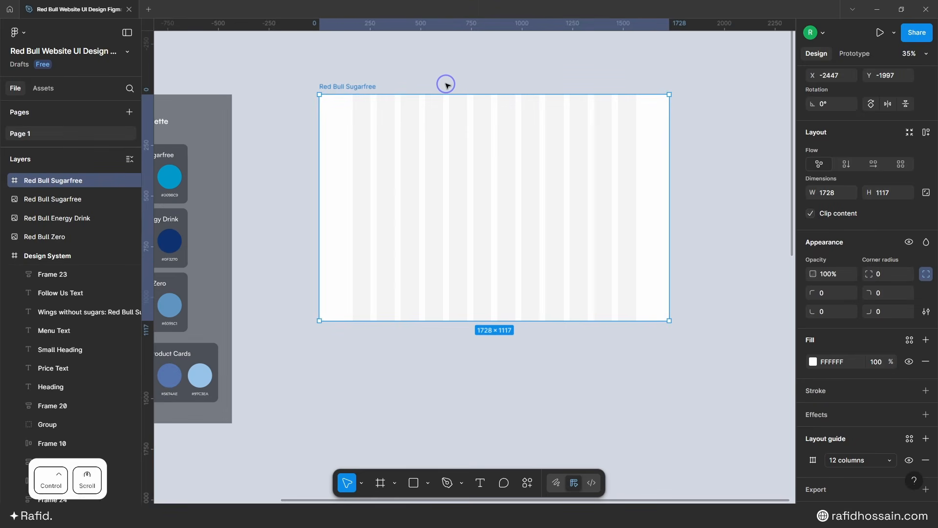
{"action": "scroll", "coordinate": [530, 82], "scroll_direction": "down", "scroll_amount": 2}
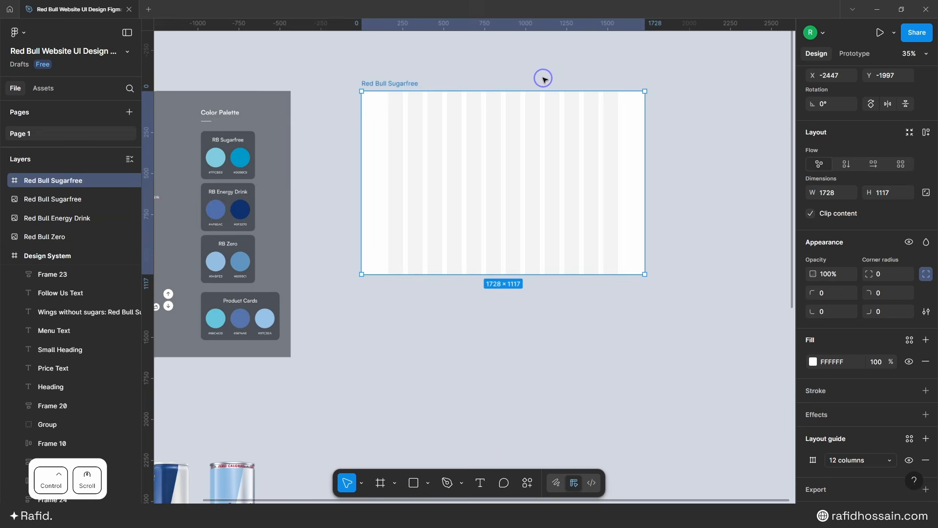
- Draw a circle below the Red Bull Sugarfree frame, size it to 200 × 200 with locked proportions, and move it to about X -1624, Y -614
{"action": "key", "text": "o"}
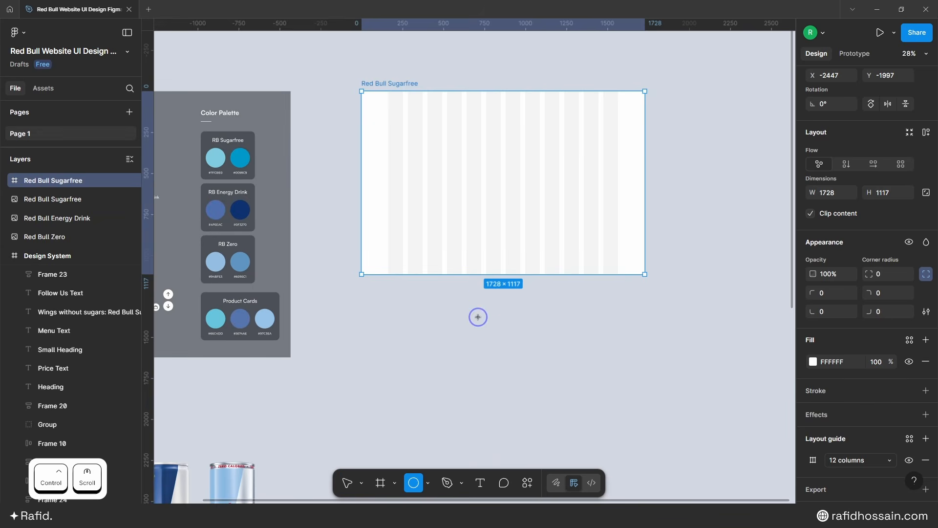
{"action": "left_click_drag", "start_coordinate": [477, 316], "coordinate": [511, 349]}
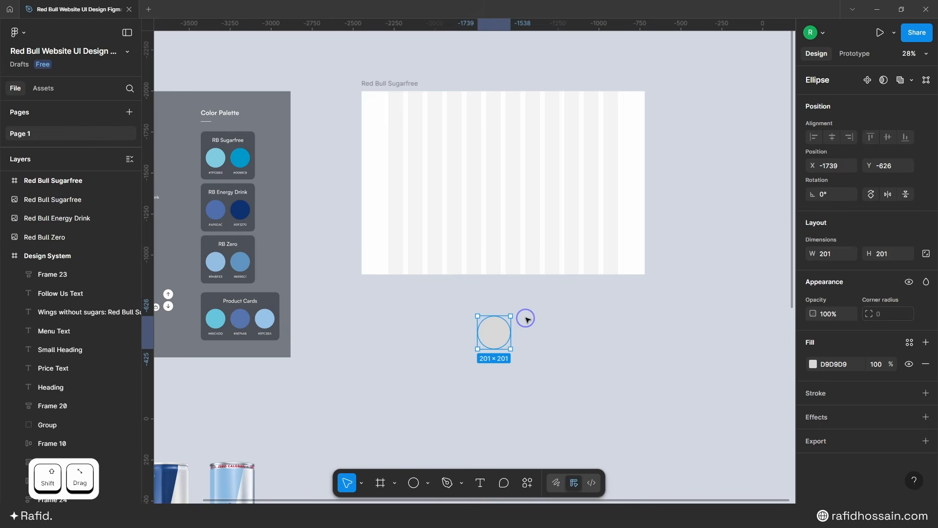
{"action": "scroll", "coordinate": [511, 318], "scroll_direction": "up", "scroll_amount": 2}
{"action": "left_click", "coordinate": [925, 255]}
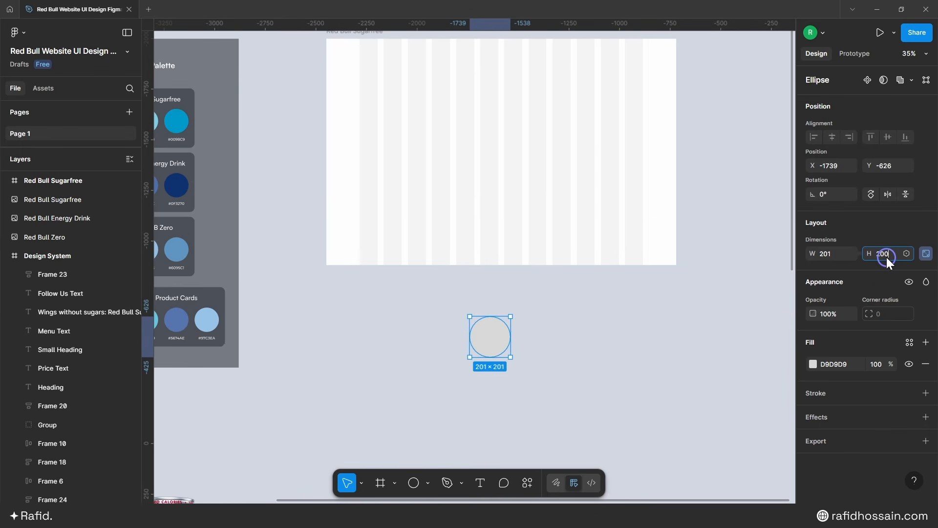
{"action": "scroll", "coordinate": [562, 317], "scroll_direction": "up", "scroll_amount": 2}
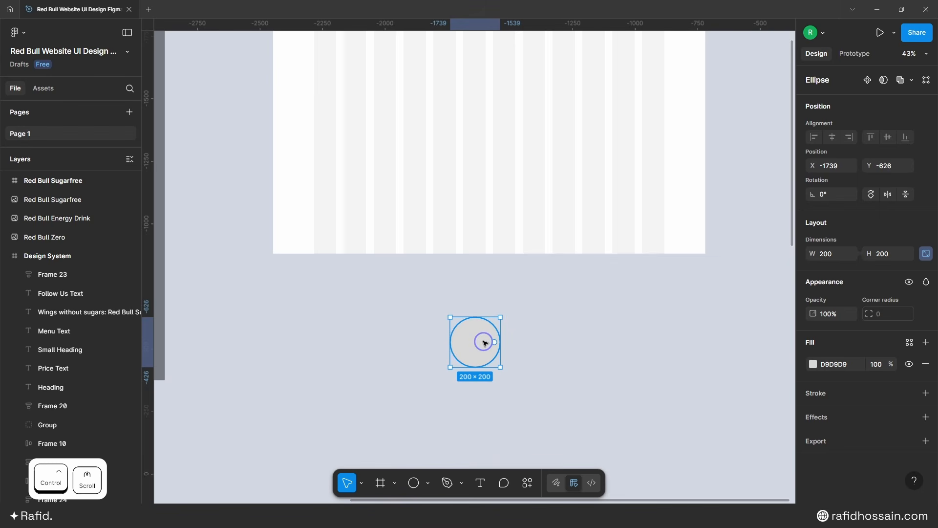
{"action": "left_click_drag", "start_coordinate": [484, 341], "coordinate": [499, 343]}
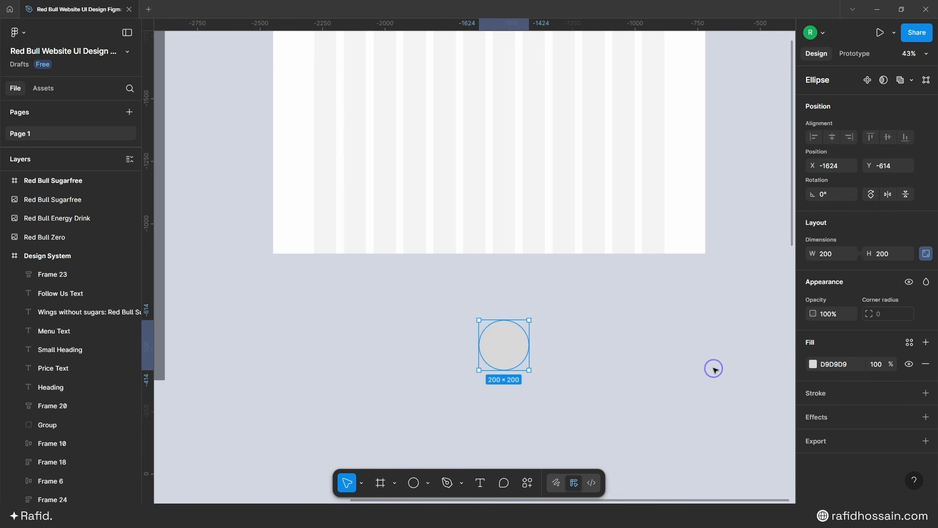
- Change the circle's solid fill to a radial gradient
{"action": "left_click", "coordinate": [812, 364]}
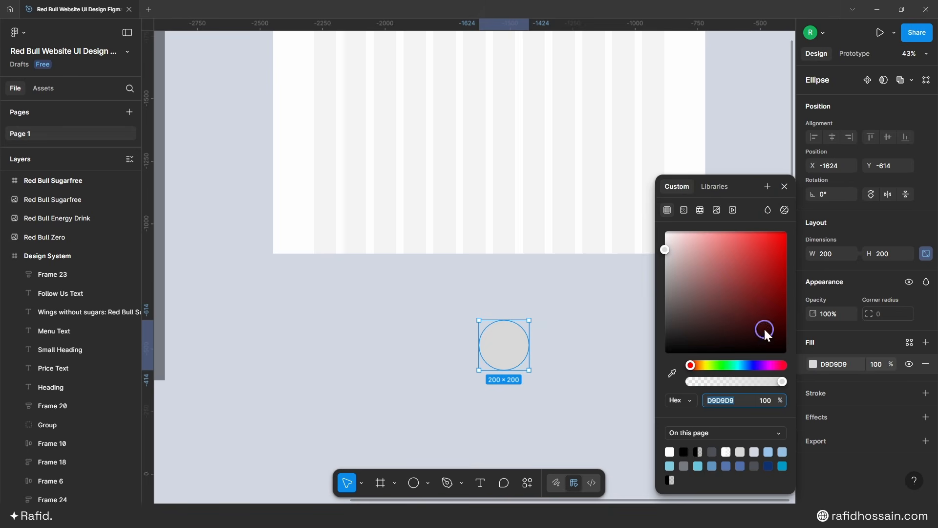
{"action": "left_click", "coordinate": [683, 209]}
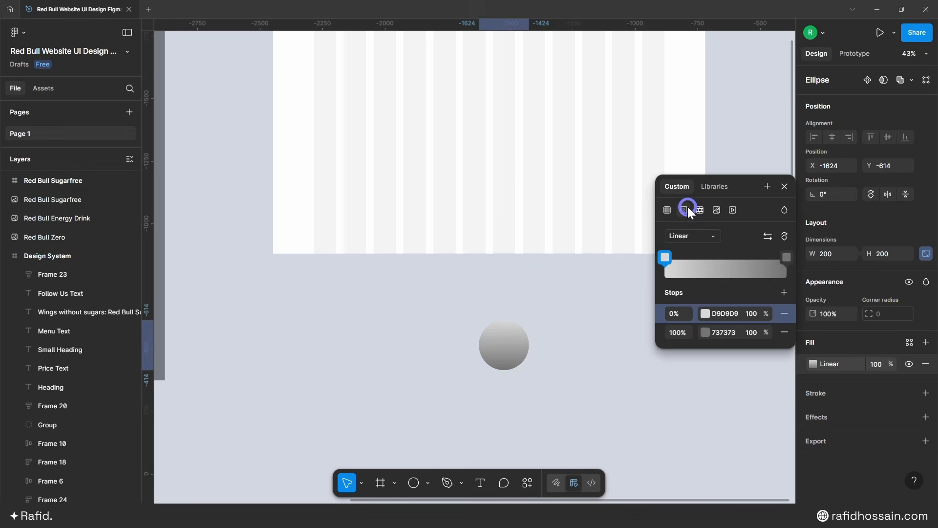
{"action": "left_click", "coordinate": [684, 236]}
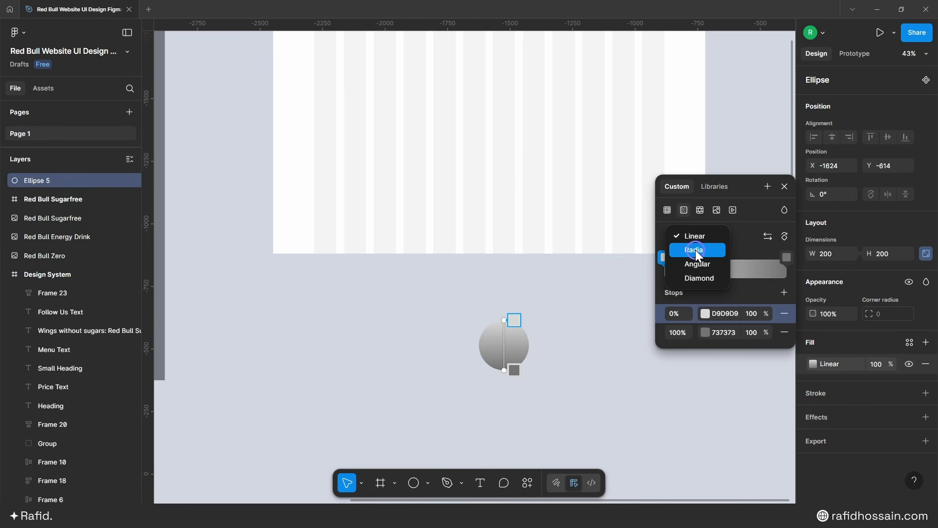
{"action": "left_click", "coordinate": [696, 250]}
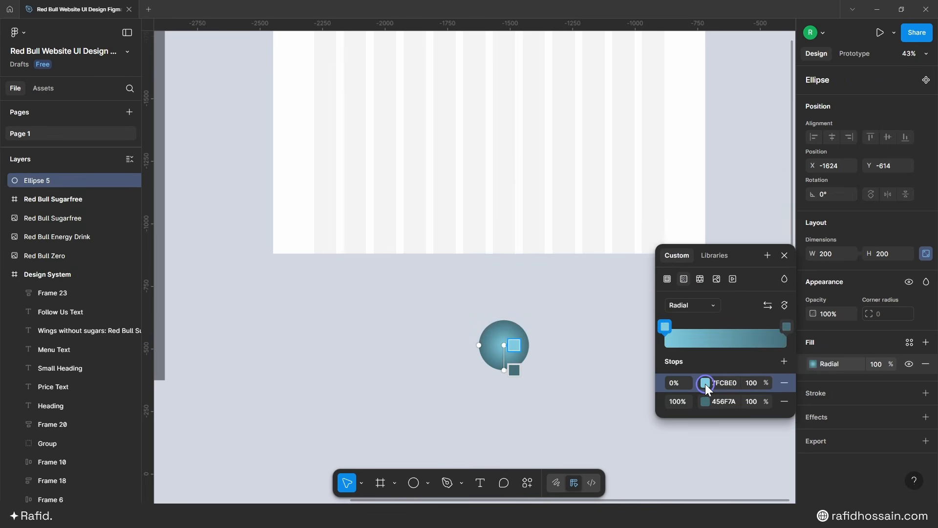
- Assign the RB Sugarfree 1 color style to the gradient's 0% stop and RB Sugarfree 2 to its 100% stop
{"action": "left_click", "coordinate": [705, 383]}
{"action": "left_click", "coordinate": [575, 210]}
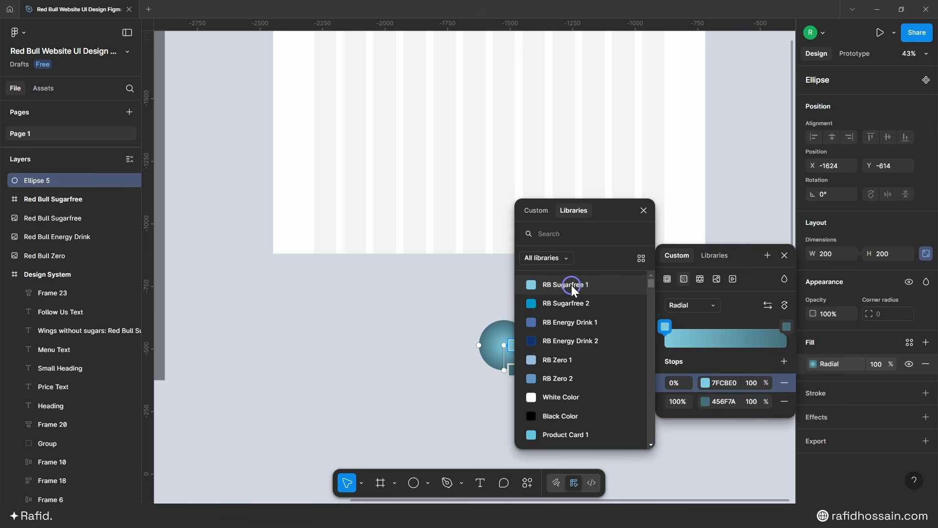
{"action": "left_click", "coordinate": [576, 286]}
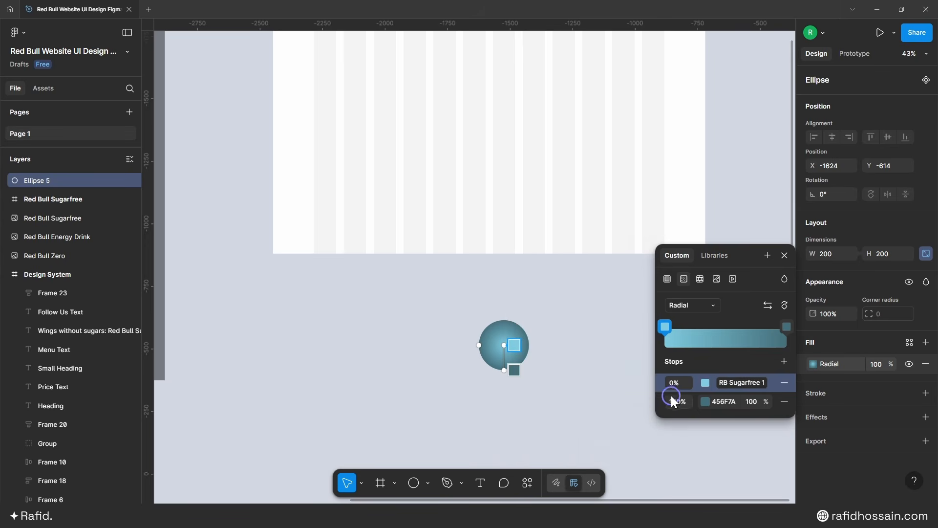
{"action": "left_click", "coordinate": [705, 400]}
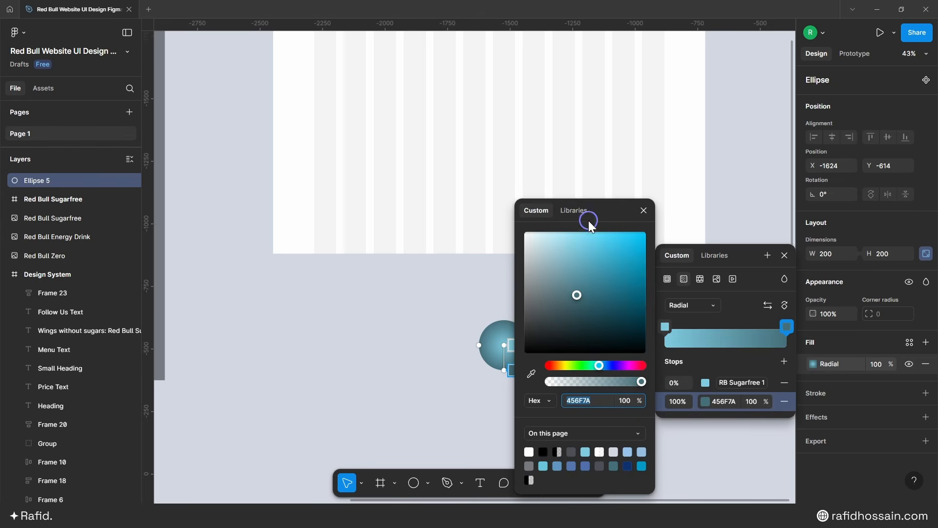
{"action": "left_click", "coordinate": [574, 210]}
{"action": "left_click", "coordinate": [573, 304]}
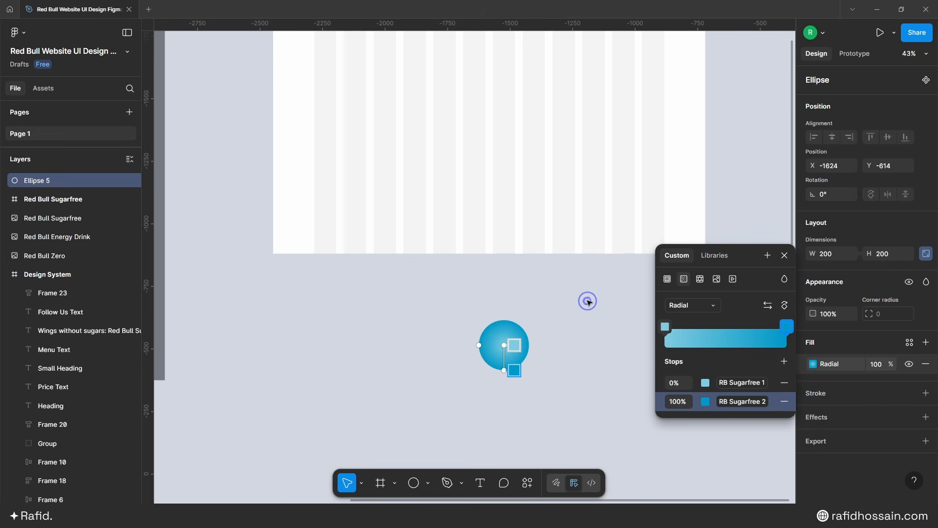
{"action": "left_click", "coordinate": [566, 342]}
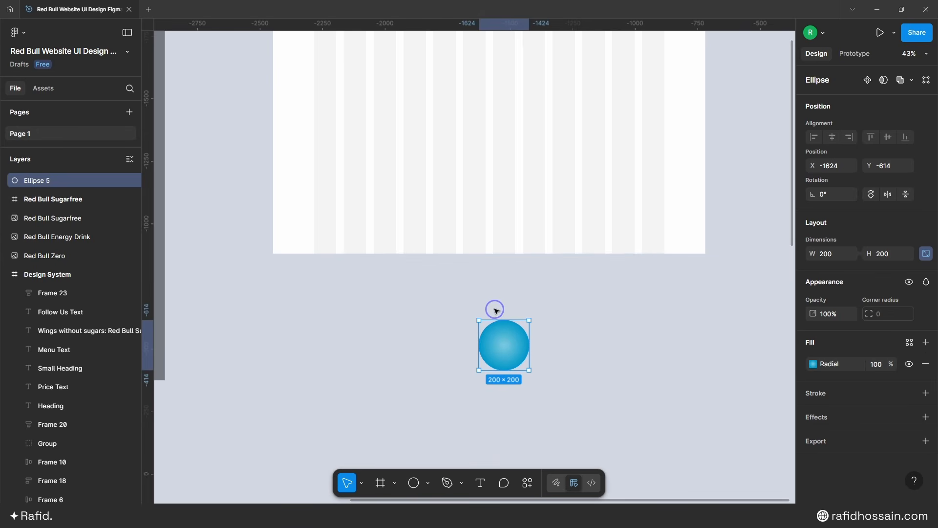
- Duplicate the gradient circle twice to form a level row of three circles spaced about 53 apart
{"action": "left_click_drag", "start_coordinate": [502, 337], "coordinate": [633, 340]}
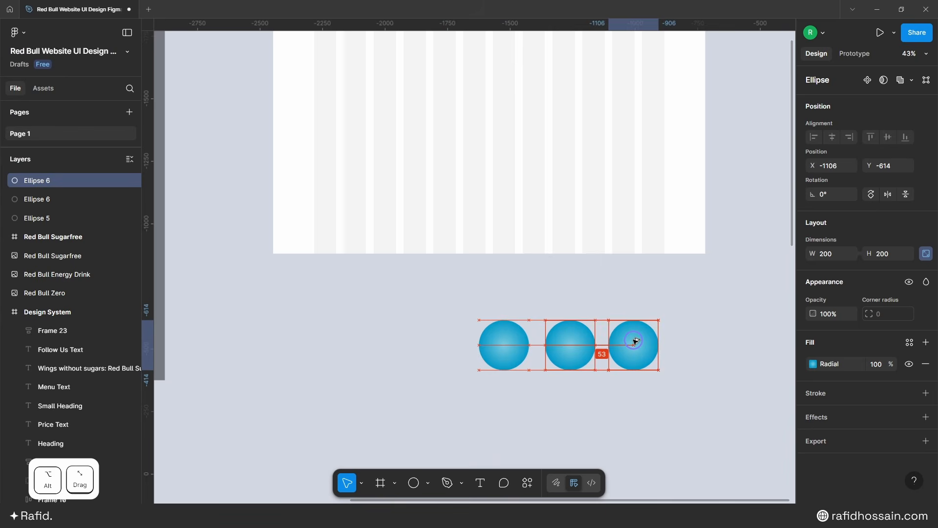
- Assign RB Energy Drink 1 to the middle circle's 0% gradient stop and RB Energy Drink 2 to its 100% stop
{"action": "left_click", "coordinate": [575, 340]}
{"action": "left_click", "coordinate": [813, 363]}
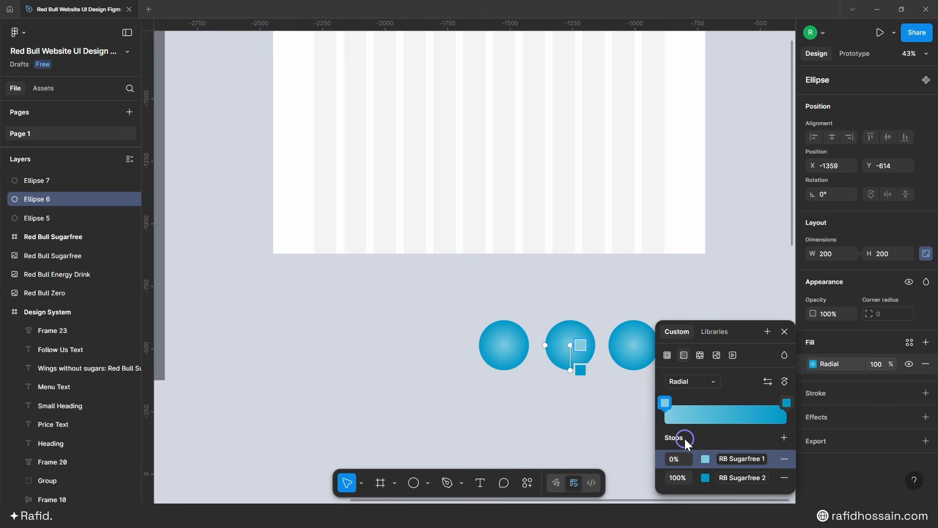
{"action": "left_click", "coordinate": [705, 458]}
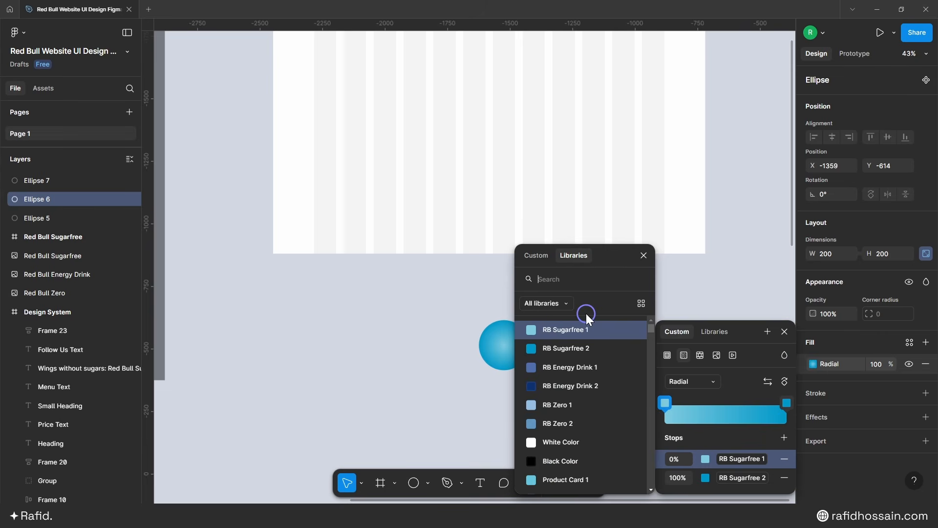
{"action": "left_click", "coordinate": [583, 367]}
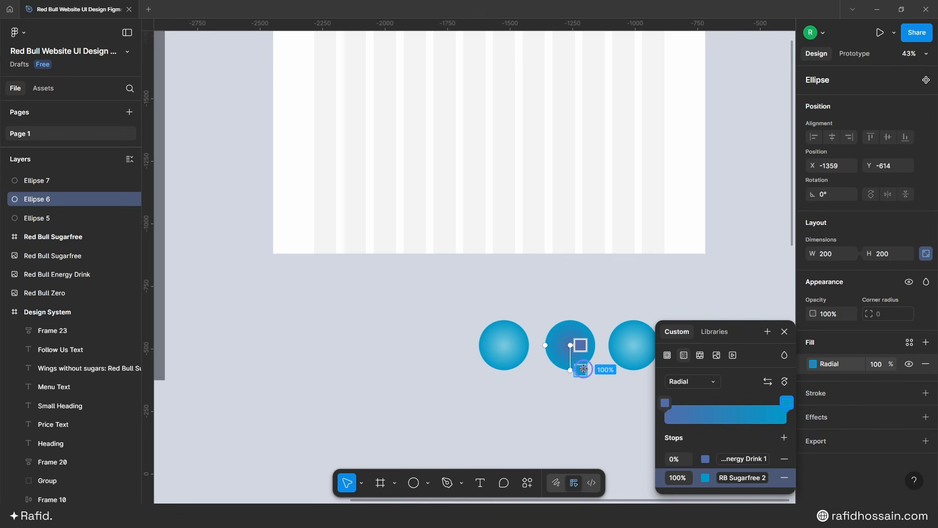
{"action": "left_click", "coordinate": [705, 478]}
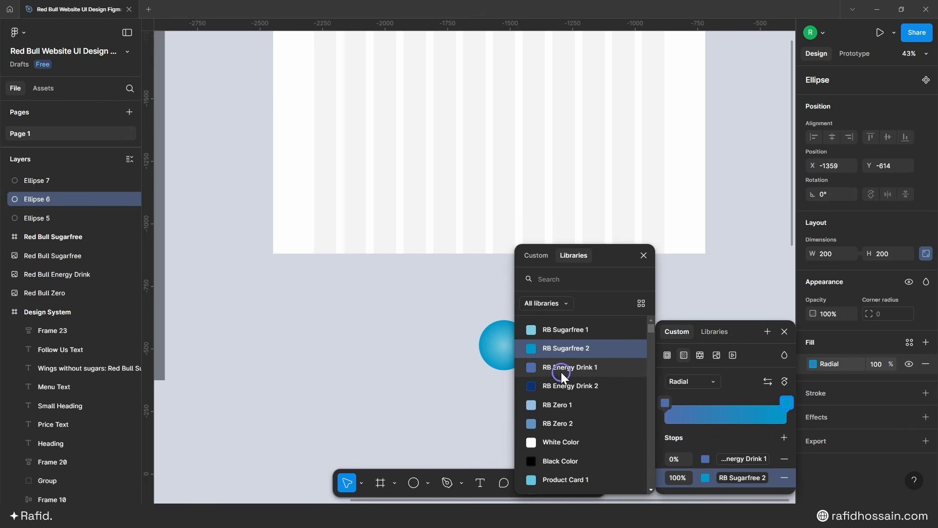
{"action": "left_click", "coordinate": [586, 386]}
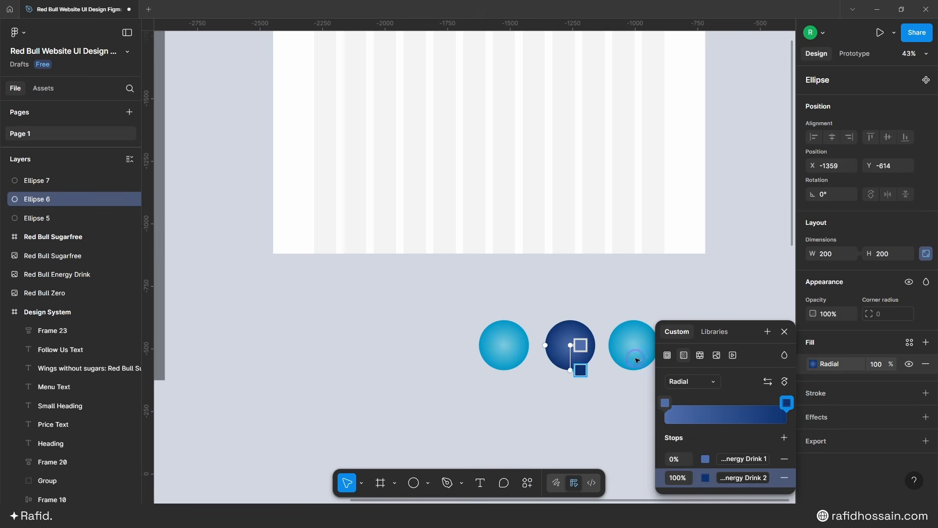
{"action": "key", "text": "Escape"}
- Assign RB Zero 1 to the third circle's 0% gradient stop and RB Zero 2 to its 100% stop
{"action": "left_click", "coordinate": [633, 347]}
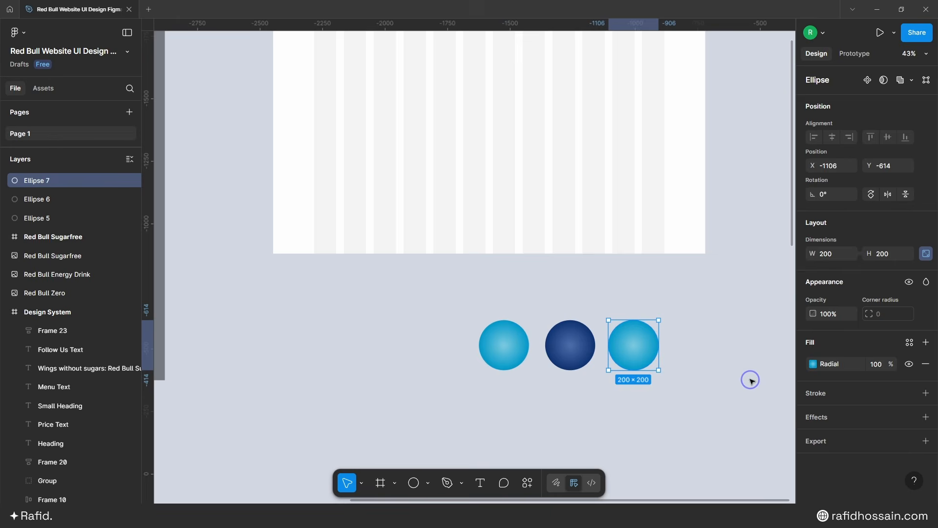
{"action": "left_click", "coordinate": [812, 364]}
{"action": "left_click", "coordinate": [742, 459]}
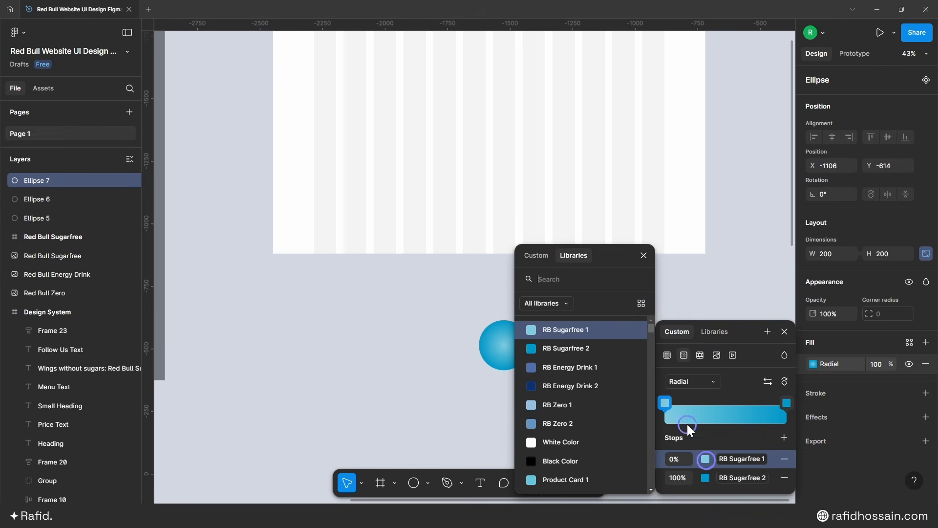
{"action": "left_click", "coordinate": [562, 403]}
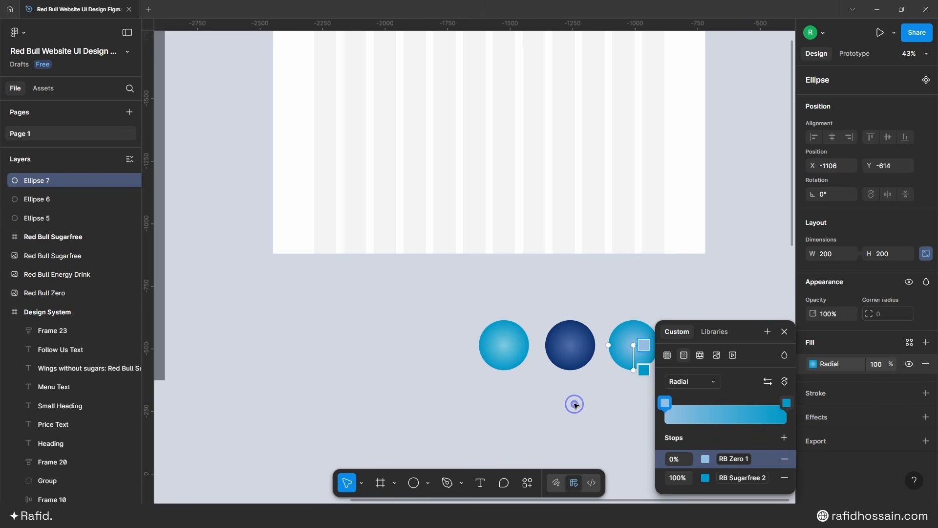
{"action": "left_click", "coordinate": [644, 370]}
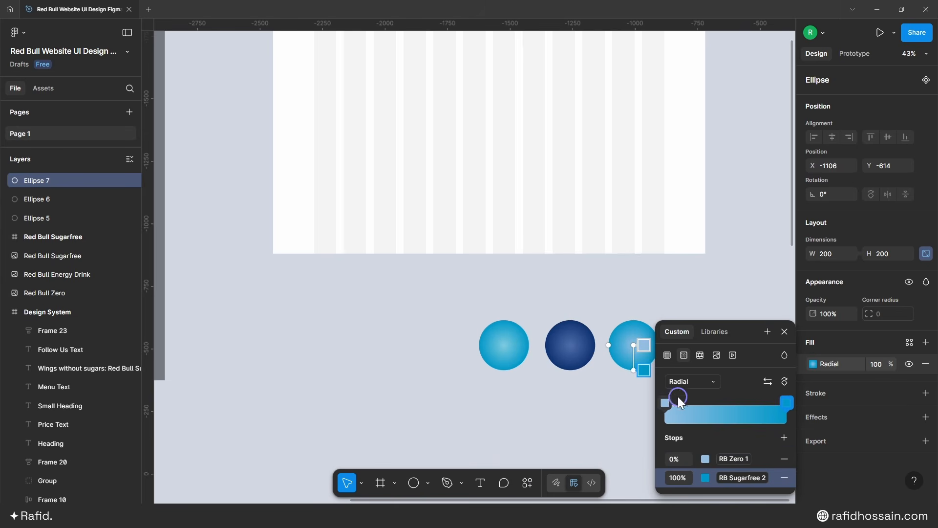
{"action": "left_click", "coordinate": [708, 476]}
{"action": "left_click", "coordinate": [574, 423]}
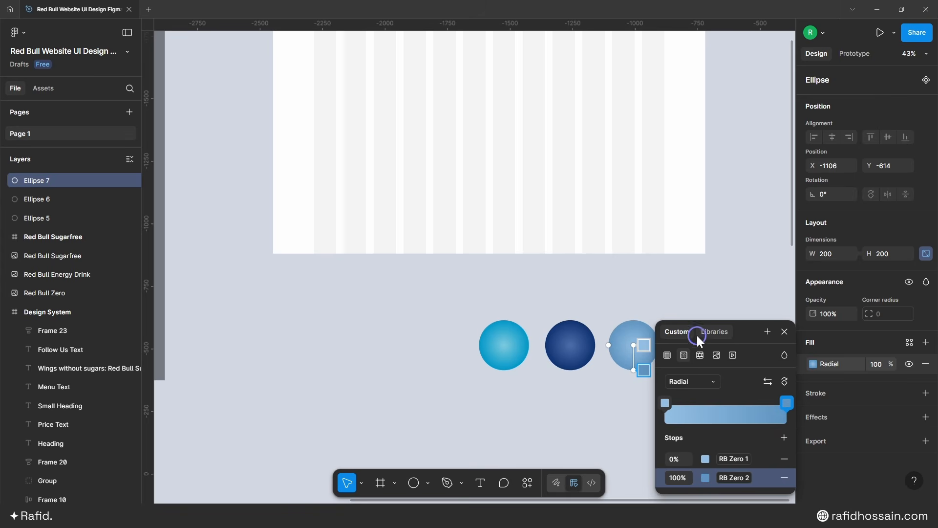
- Move the light-blue Sugarfree circle's layer to the top of the layer order and rename it "RB Sugar BG"
{"action": "left_click_drag", "start_coordinate": [45, 218], "coordinate": [45, 183]}
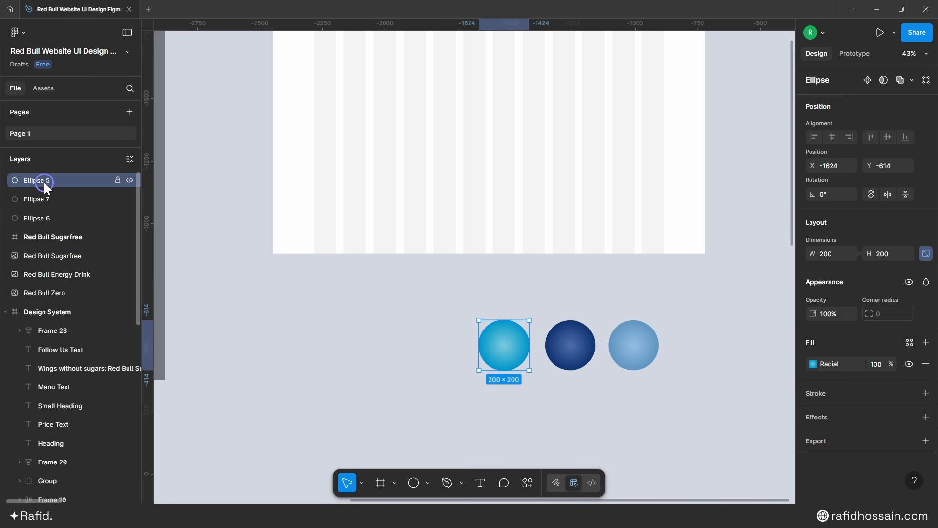
{"action": "double_click", "coordinate": [43, 180]}
{"action": "type", "text": "Sugar BG"}
{"action": "key", "text": "Home"}
{"action": "type", "text": "RB"}
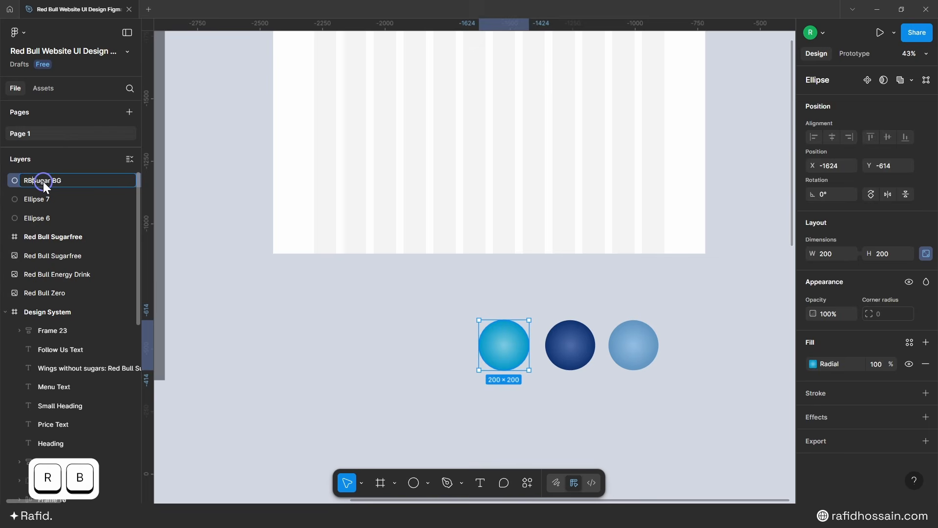
{"action": "key", "text": "Return"}
{"action": "key", "text": "Escape"}
- Rename the dark-blue middle circle's layer "RD Energy Drink BG"
{"action": "left_click", "coordinate": [555, 342]}
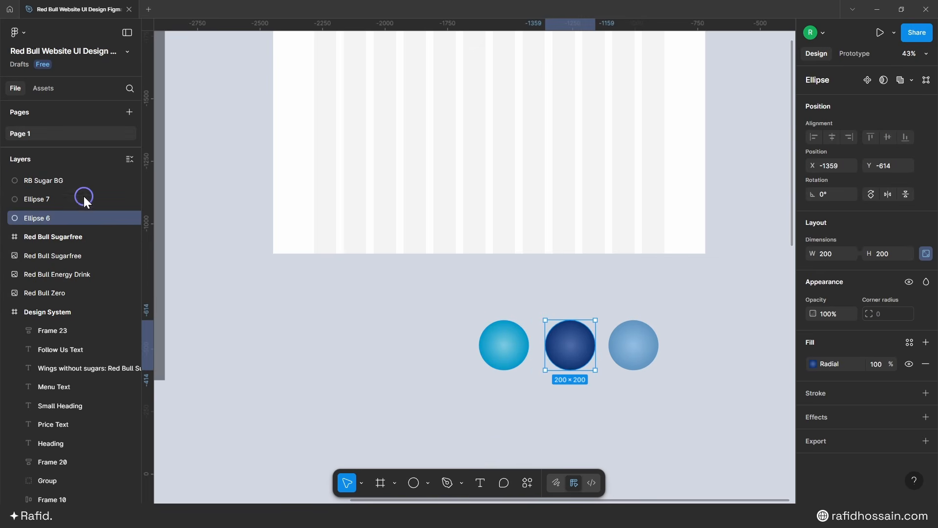
{"action": "double_click", "coordinate": [42, 220]}
{"action": "type", "text": "RD Energy Drink"}
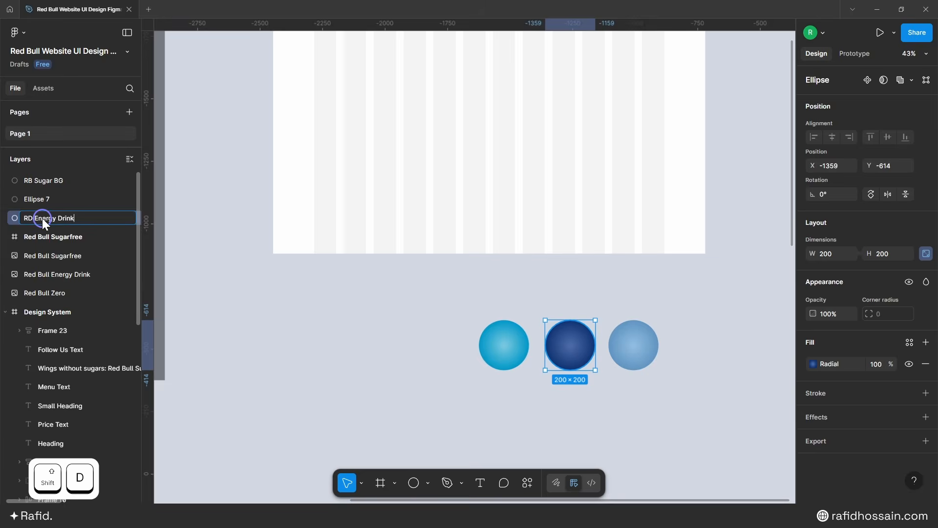
{"action": "type", "text": " BG"}
{"action": "key", "text": "Return"}
- Rename the third circle's layer "RB Zero BG"
{"action": "double_click", "coordinate": [37, 200]}
{"action": "type", "text": "RB Zero BG"}
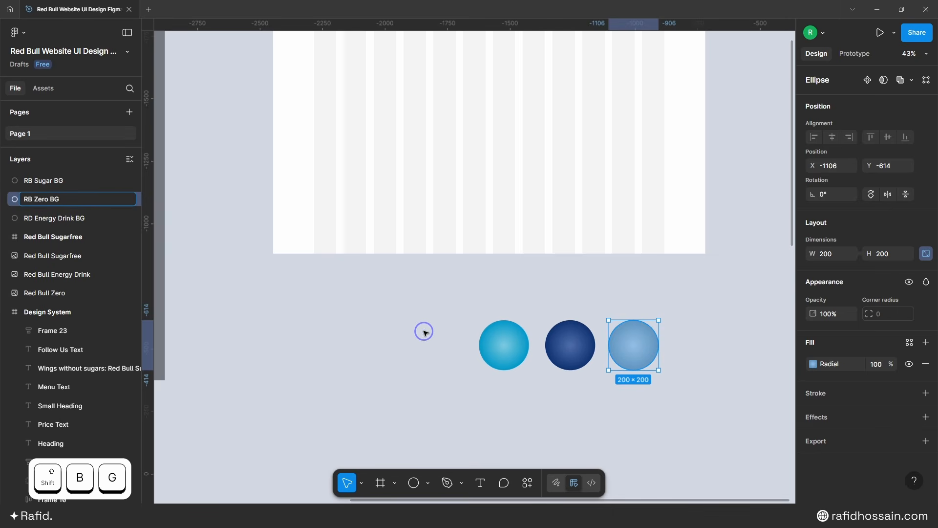
{"action": "left_click", "coordinate": [352, 338]}
- Reorder the RD Energy Drink BG layer above RB Zero BG, and rename RB Sugar BG to "RB Sugarfree BG"
{"action": "left_click_drag", "start_coordinate": [54, 218], "coordinate": [60, 186]}
{"action": "double_click", "coordinate": [49, 180]}
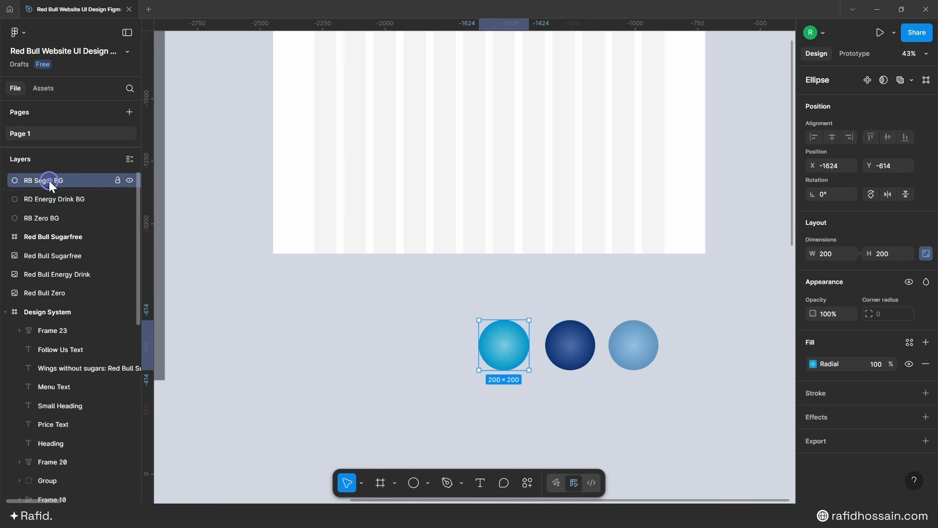
{"action": "left_click", "coordinate": [53, 181]}
{"action": "type", "text": "free"}
{"action": "left_click", "coordinate": [210, 274]}
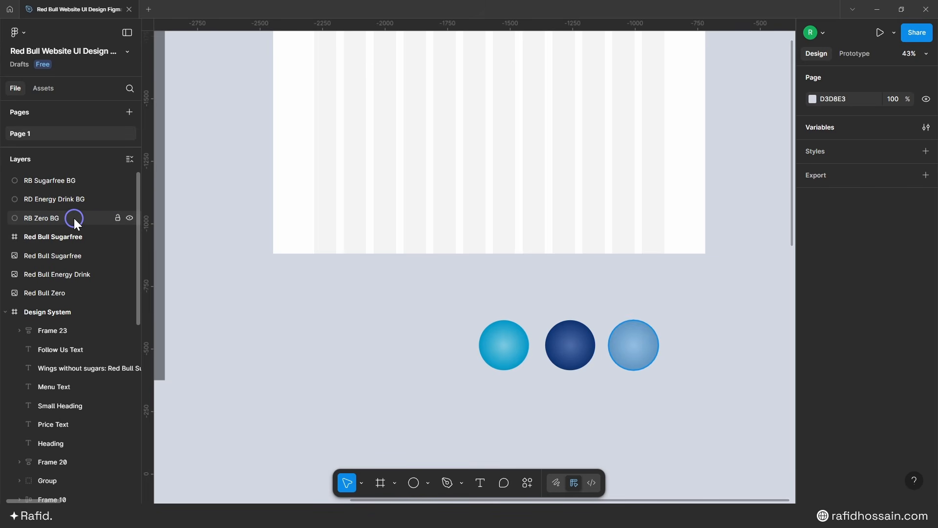
- Move all three gradient circles into the Red Bull Sugarfree frame and stack them at its exact center, at X 764, Y 458
{"action": "left_click", "coordinate": [503, 347]}
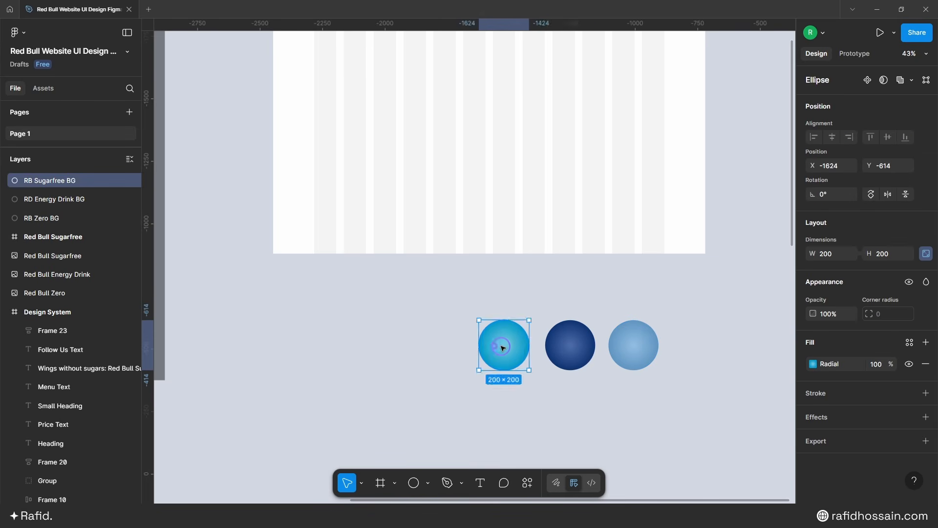
{"action": "left_click_drag", "start_coordinate": [503, 347], "coordinate": [563, 347]}
{"action": "left_click_drag", "start_coordinate": [635, 344], "coordinate": [488, 193]}
{"action": "left_click", "coordinate": [833, 136]}
{"action": "scroll", "coordinate": [478, 328], "scroll_direction": "down", "scroll_amount": 3}
{"action": "left_click", "coordinate": [828, 137]}
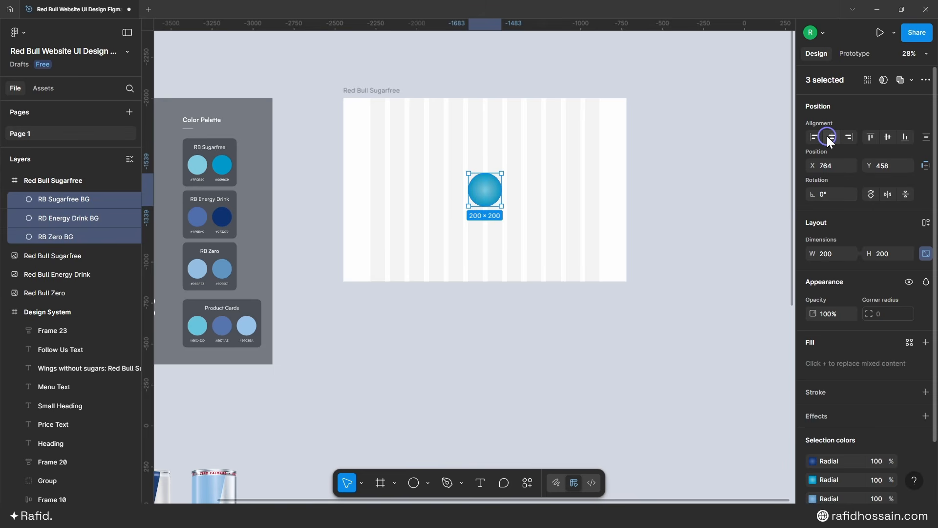
{"action": "left_click", "coordinate": [450, 151]}
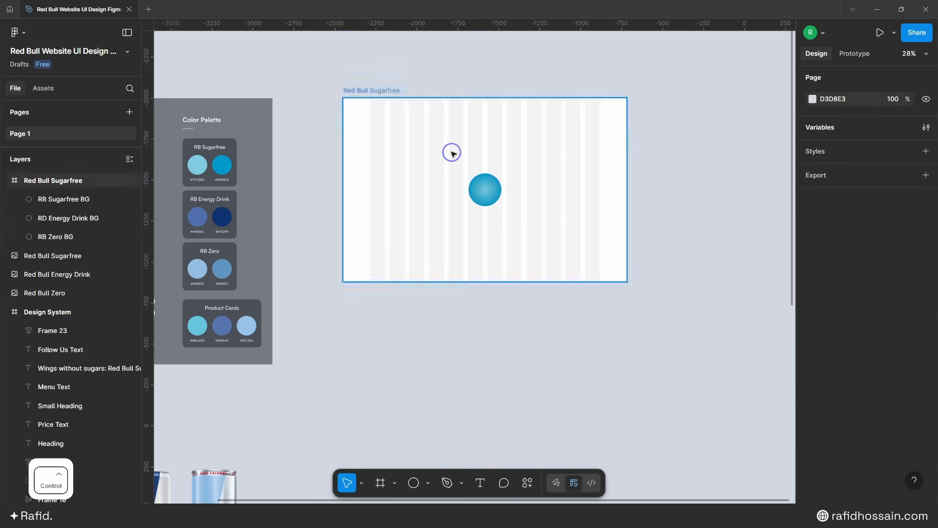
- Scale the RB Sugarfree BG circle proportionally from its center until its gradient covers the entire Red Bull Sugarfree frame
{"action": "scroll", "coordinate": [450, 151], "scroll_direction": "up", "scroll_amount": 2}
{"action": "left_click", "coordinate": [511, 205]}
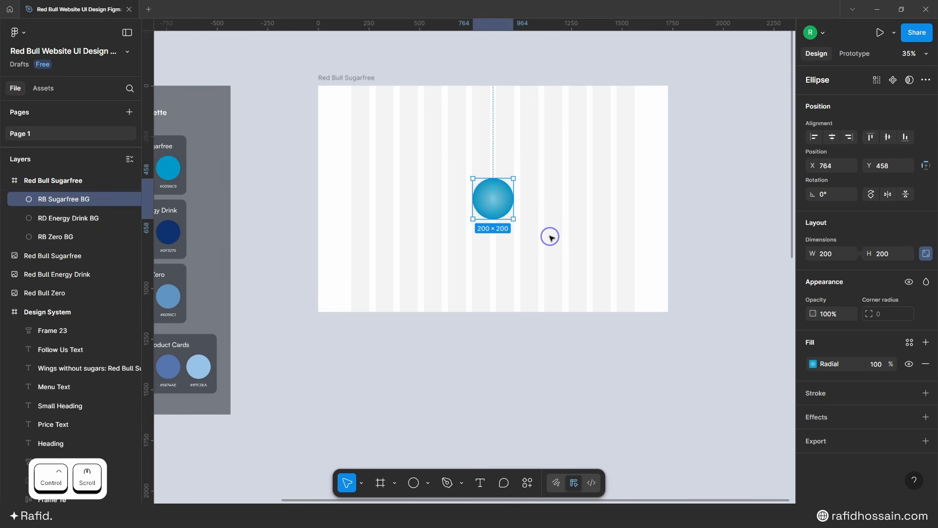
{"action": "key", "text": "shift"}
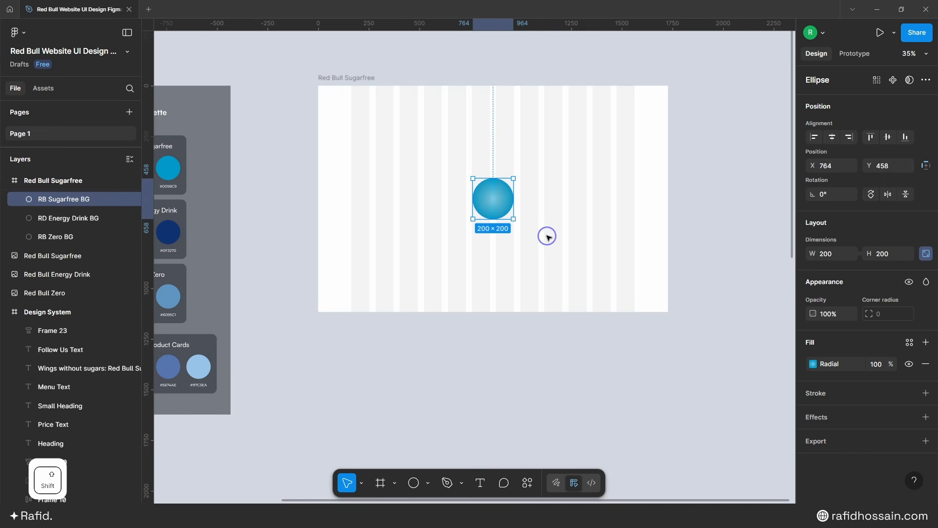
{"action": "key", "text": "alt"}
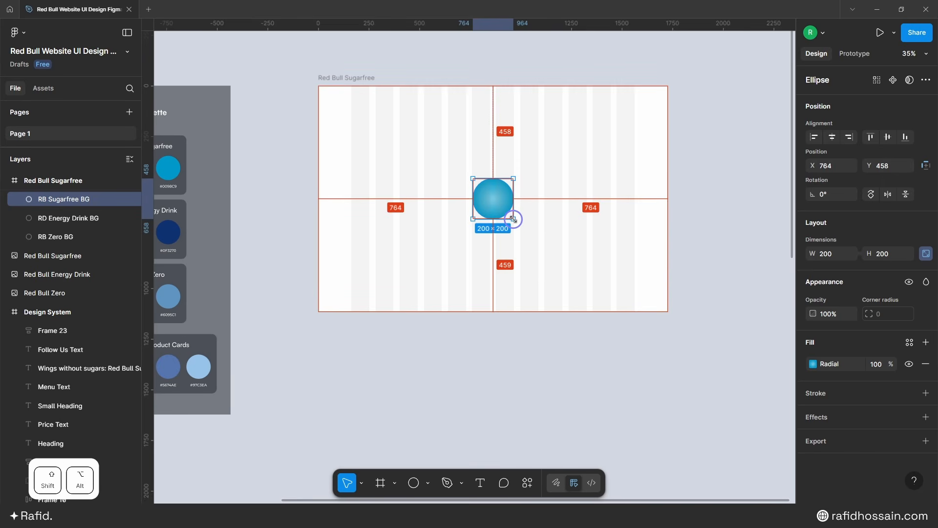
{"action": "left_click_drag", "start_coordinate": [513, 220], "coordinate": [708, 368]}
{"action": "left_click", "coordinate": [662, 356]}
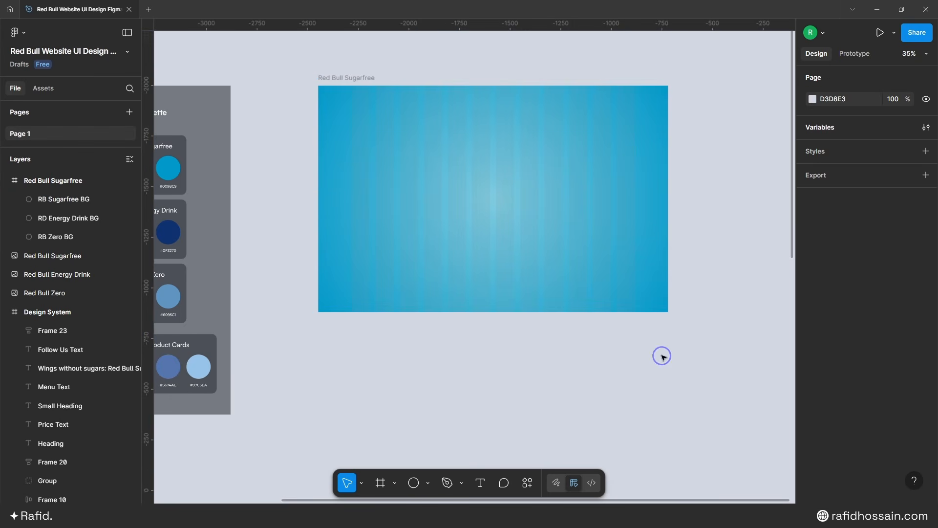
- Lock the RB Sugarfree BG layer, and adjust the shared opacity of the RD Energy Drink BG and RB Zero BG circles
{"action": "left_click", "coordinate": [118, 199]}
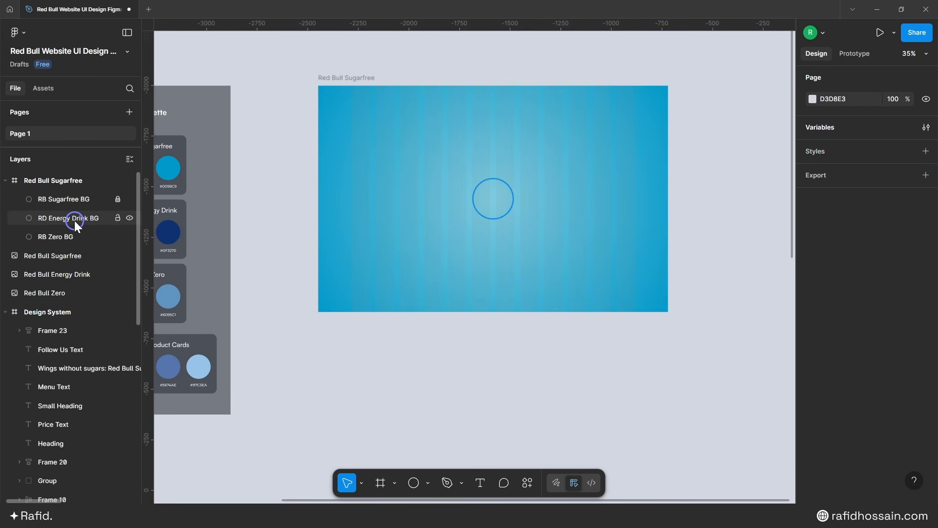
{"action": "left_click", "coordinate": [68, 217]}
{"action": "left_click", "coordinate": [55, 236], "text": "shift"}
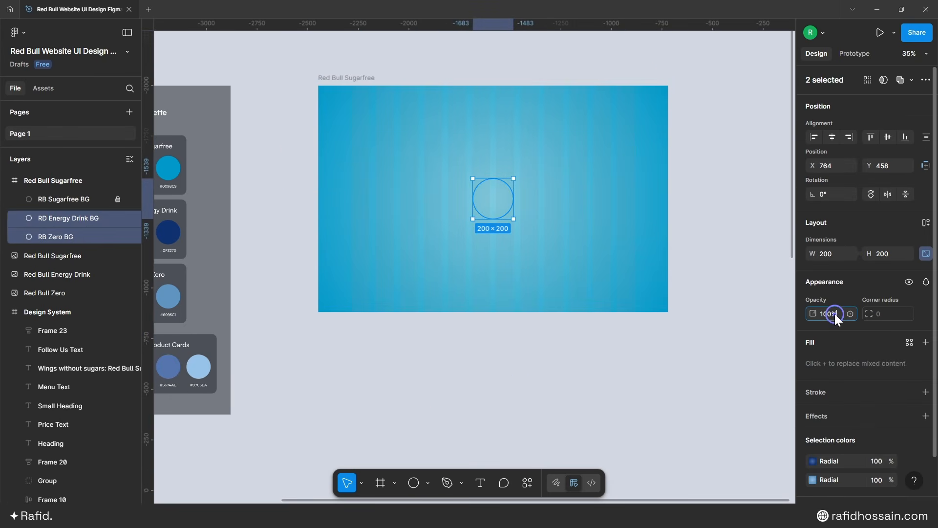
{"action": "key", "text": "Return"}
{"action": "left_click", "coordinate": [488, 309]}
- Change the Red Bull Sugarfree frame's 12-column layout guide to a lighter color
{"action": "left_click", "coordinate": [359, 77]}
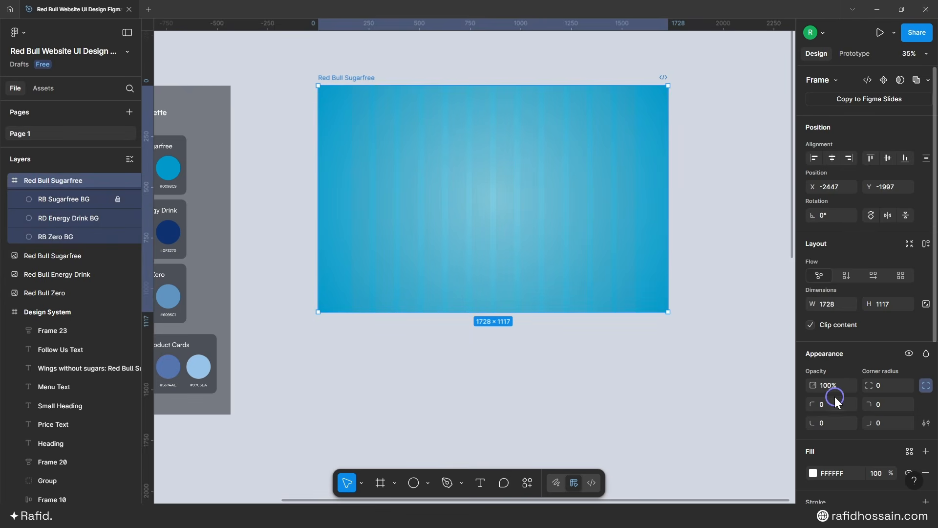
{"action": "scroll", "coordinate": [826, 409], "scroll_direction": "down", "scroll_amount": 5}
{"action": "left_click", "coordinate": [814, 481]}
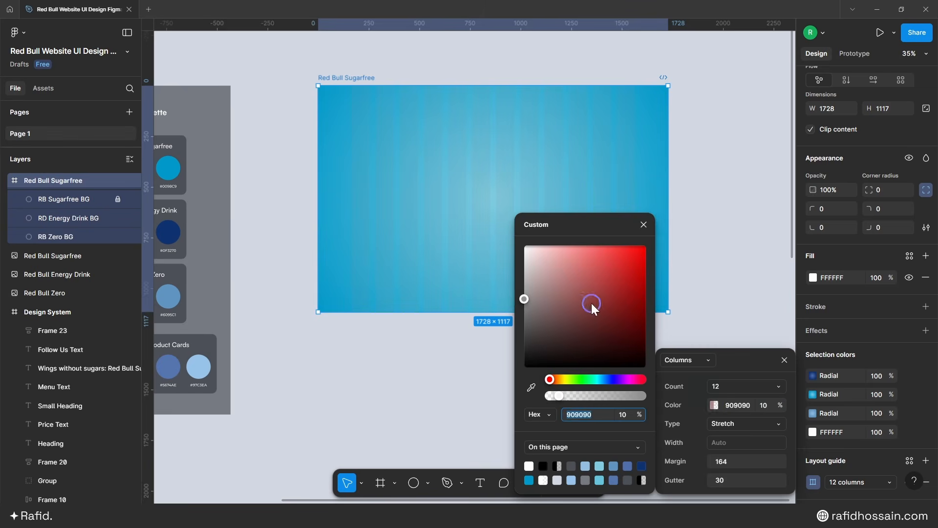
{"action": "left_click", "coordinate": [643, 221]}
{"action": "left_click", "coordinate": [418, 107]}
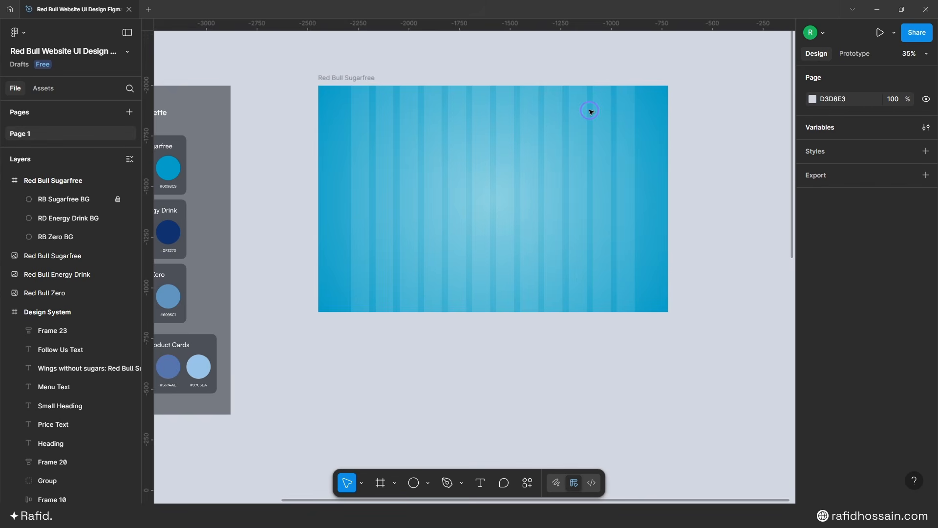
- Copy the Red Bull logo from the Design System into the Red Bull Sugarfree frame, placing it on the first column at X 164, Y 43
{"action": "scroll", "coordinate": [591, 90], "scroll_direction": "down", "scroll_amount": 3}
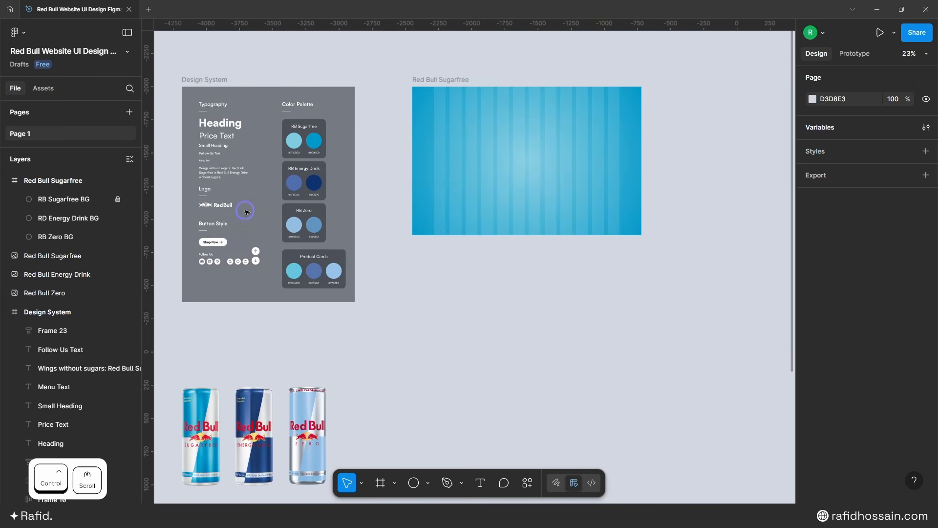
{"action": "left_click", "coordinate": [220, 204]}
{"action": "left_click_drag", "start_coordinate": [220, 204], "coordinate": [431, 78]}
{"action": "scroll", "coordinate": [494, 239], "scroll_direction": "up", "scroll_amount": 3}
{"action": "scroll", "coordinate": [415, 55], "scroll_direction": "up", "scroll_amount": 6}
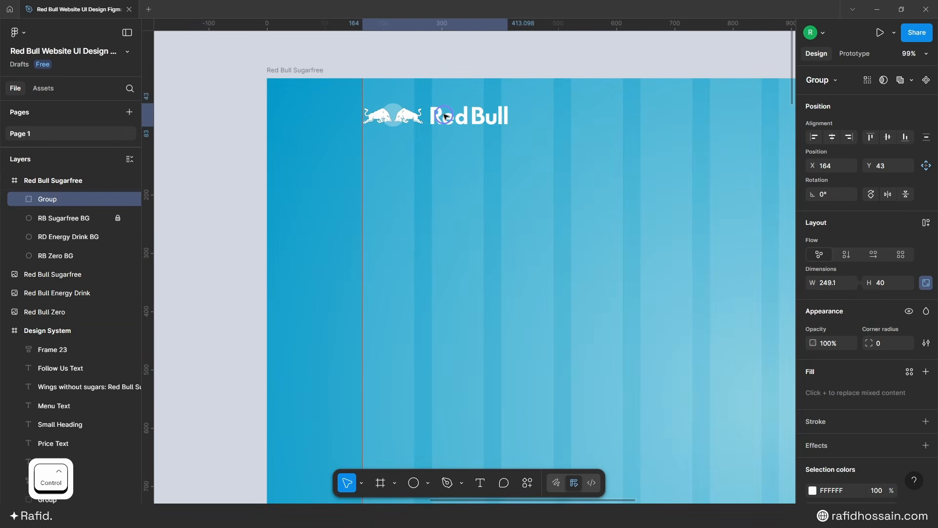
- Nudge the copied logo down to Y 50, measuring its distance from the frame's top edge
{"action": "key", "text": "alt"}
{"action": "key", "text": "Down"}
{"action": "key", "text": "Down"}
{"action": "key", "text": "Down"}
{"action": "key", "text": "Down"}
{"action": "key", "text": "Down"}
{"action": "key", "text": "Down"}
{"action": "key", "text": "Down"}
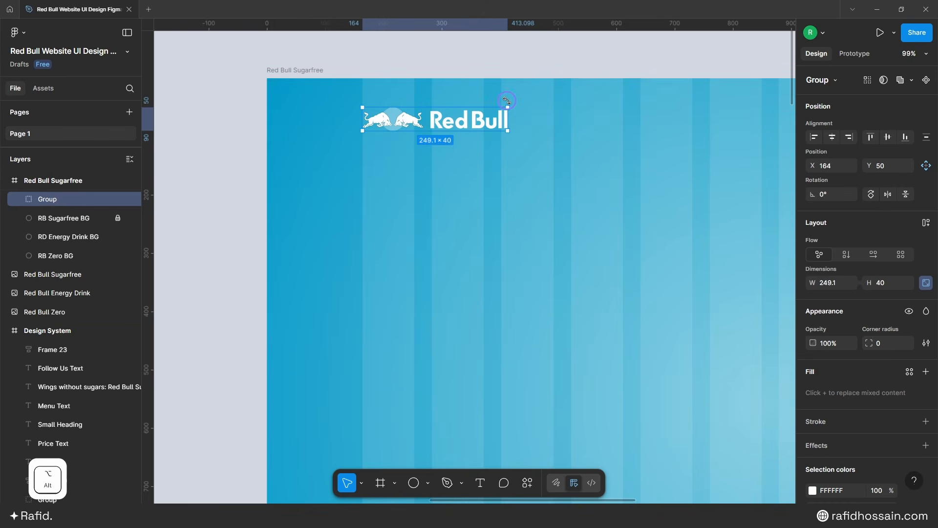
{"action": "left_click", "coordinate": [469, 172]}
- Copy the Menu Text sample from the Design System into the Red Bull Sugarfree frame at about X 493, Y 516
{"action": "scroll", "coordinate": [465, 157], "scroll_direction": "down", "scroll_amount": 5}
{"action": "scroll", "coordinate": [440, 159], "scroll_direction": "down", "scroll_amount": 5}
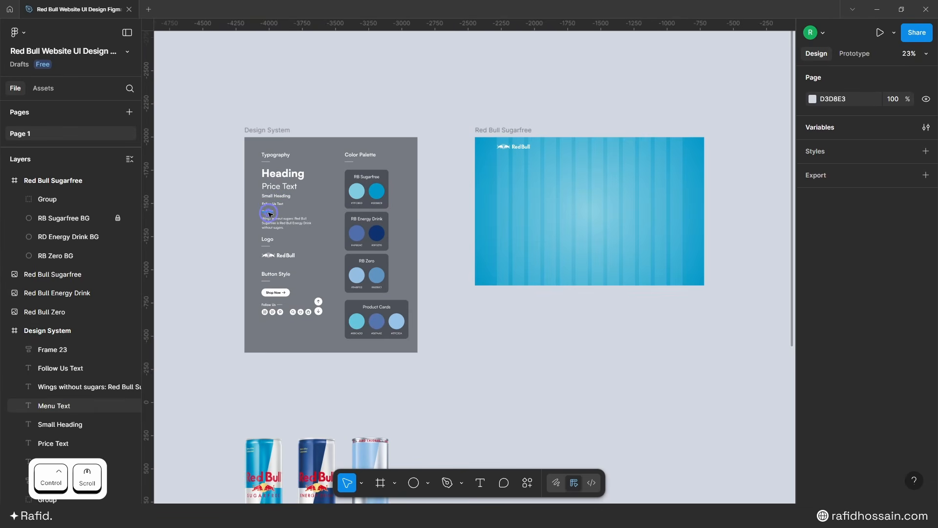
{"action": "left_click", "coordinate": [270, 211]}
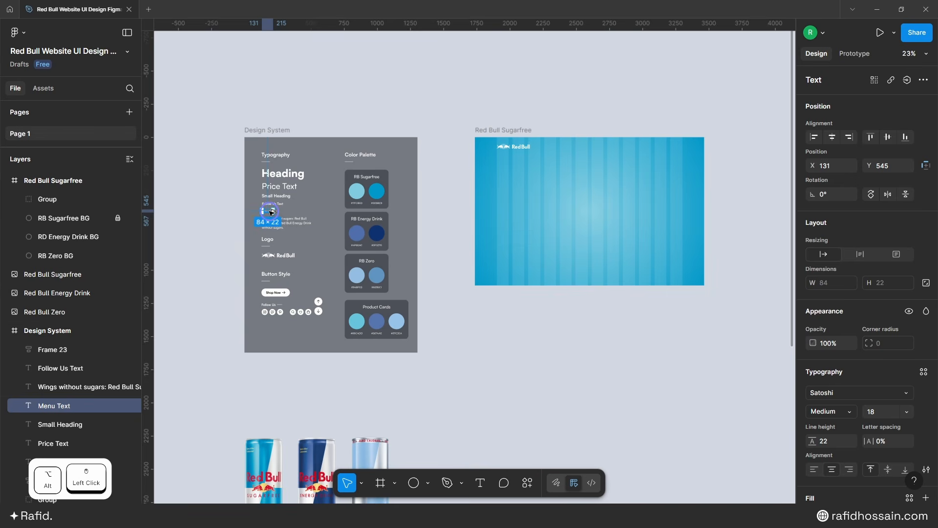
{"action": "left_click_drag", "start_coordinate": [271, 211], "coordinate": [543, 202]}
{"action": "scroll", "coordinate": [548, 197], "scroll_direction": "up", "scroll_amount": 5}
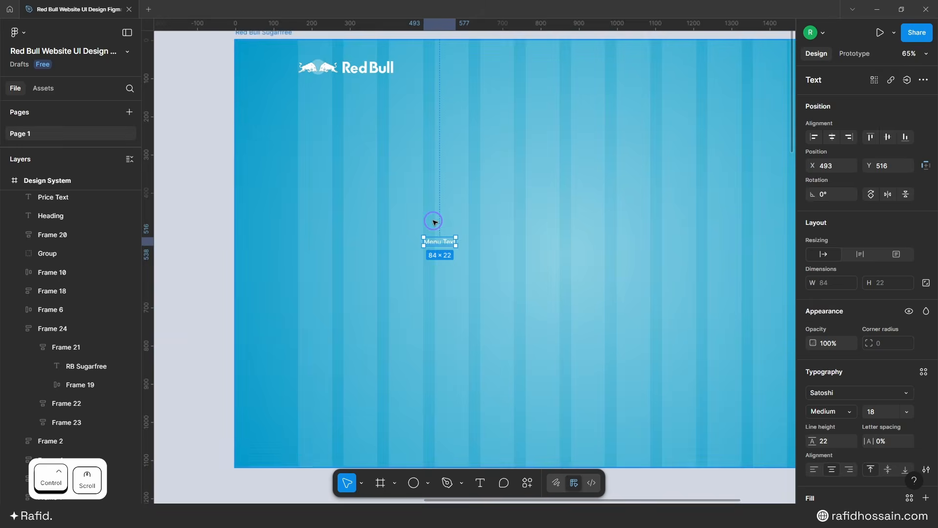
- Replace the copied menu text in the Red Bull Sugarfree frame with "Energy Drinks"
{"action": "scroll", "coordinate": [434, 221], "scroll_direction": "up", "scroll_amount": 2}
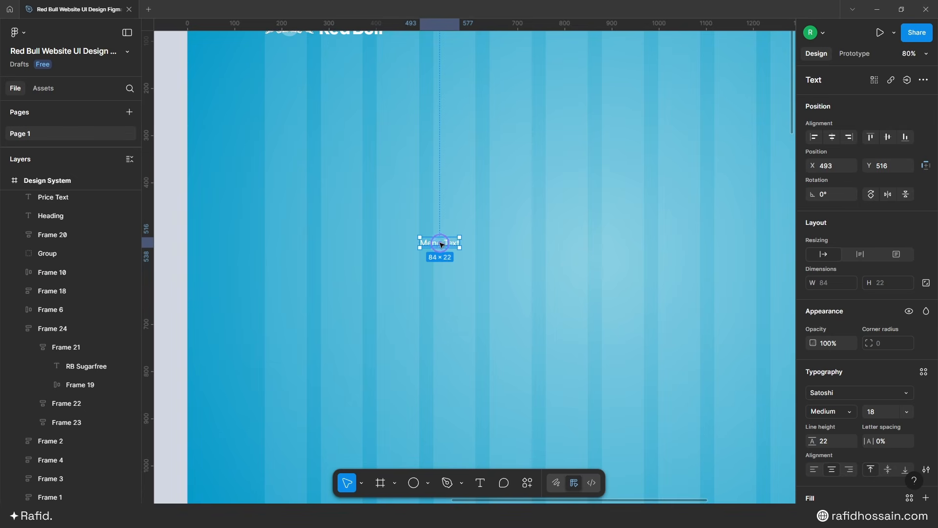
{"action": "double_click", "coordinate": [440, 244]}
{"action": "type", "text": "En"}
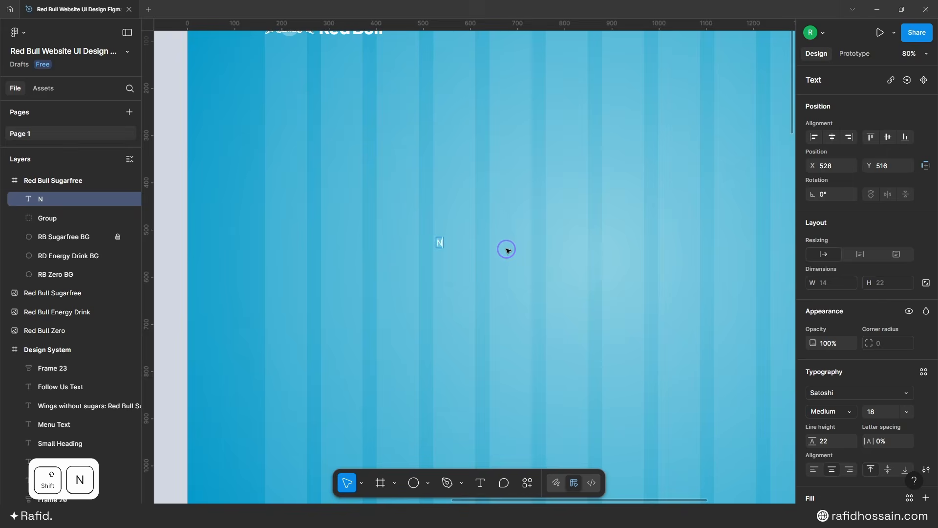
{"action": "type", "text": "ergy Drinks"}
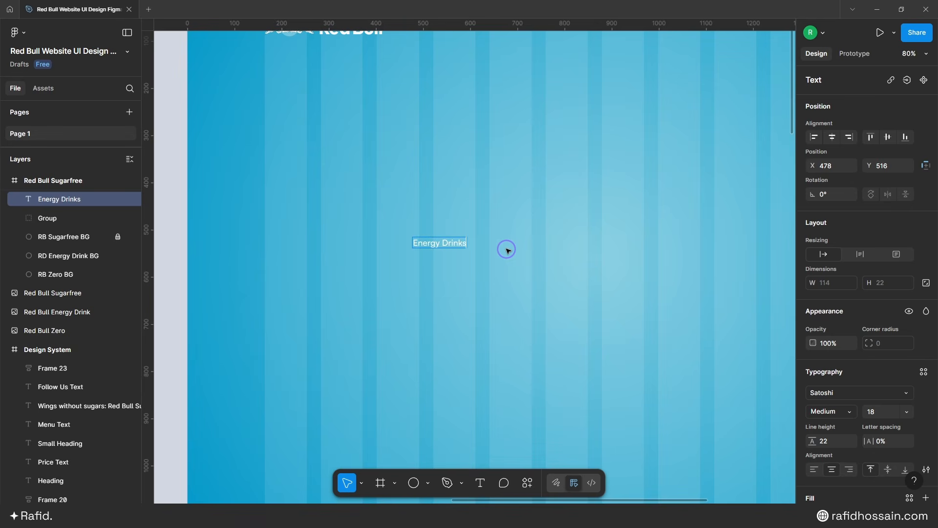
{"action": "key", "text": "Escape"}
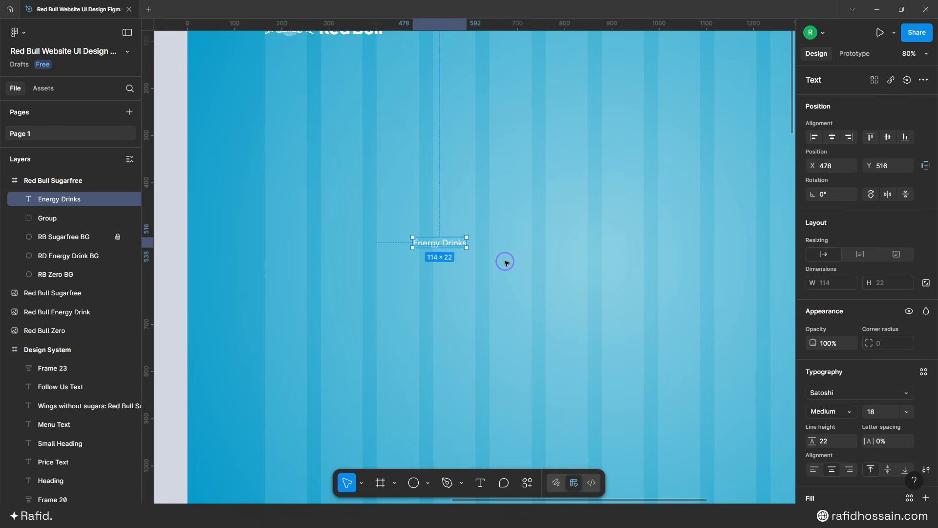
- Wrap the Energy Drinks text in an auto layout with 20 horizontal and 12 vertical padding
{"action": "key", "text": "shift+a"}
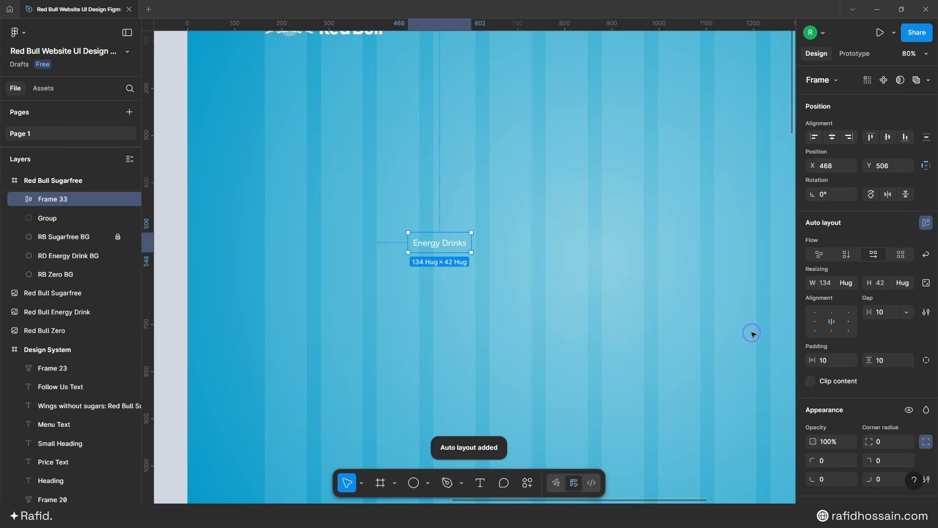
{"action": "left_click", "coordinate": [827, 359]}
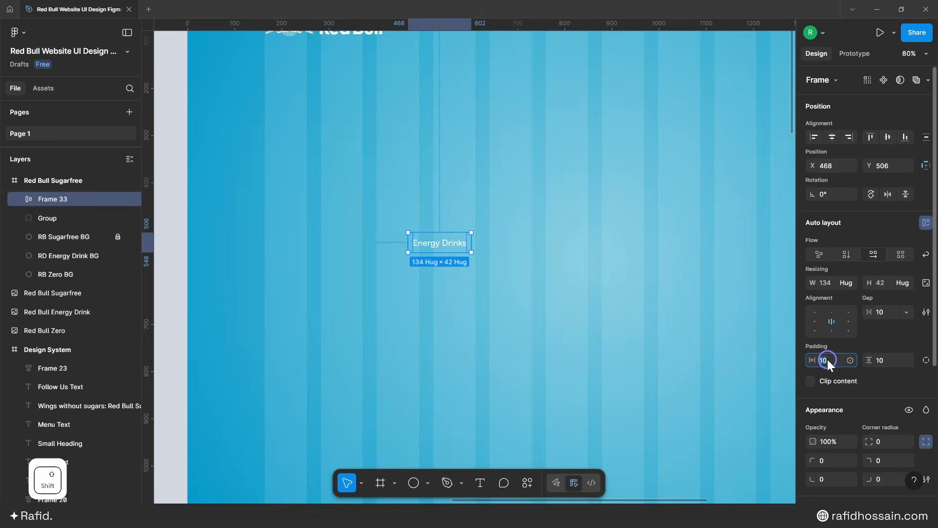
{"action": "key", "text": "shift+Up"}
{"action": "left_click", "coordinate": [893, 359]}
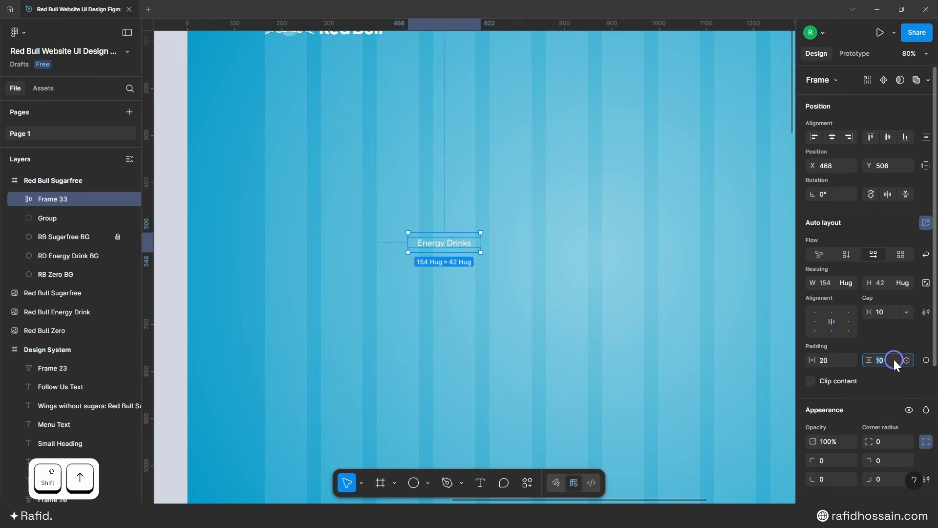
{"action": "type", "text": "12"}
{"action": "key", "text": "Return"}
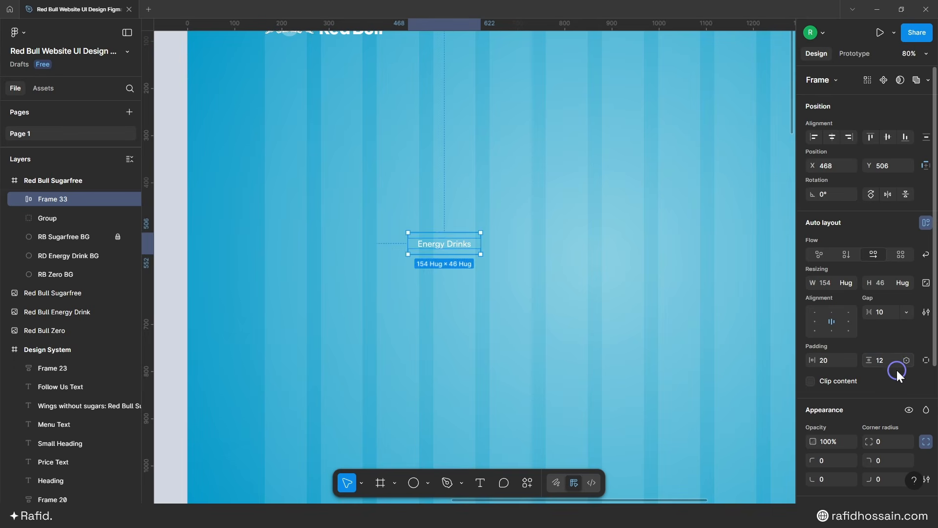
- Round the Energy Drinks frame's corners to 50 and fill it with the library's White Color style
{"action": "scroll", "coordinate": [879, 435], "scroll_direction": "down", "scroll_amount": 2}
{"action": "left_click", "coordinate": [883, 395]}
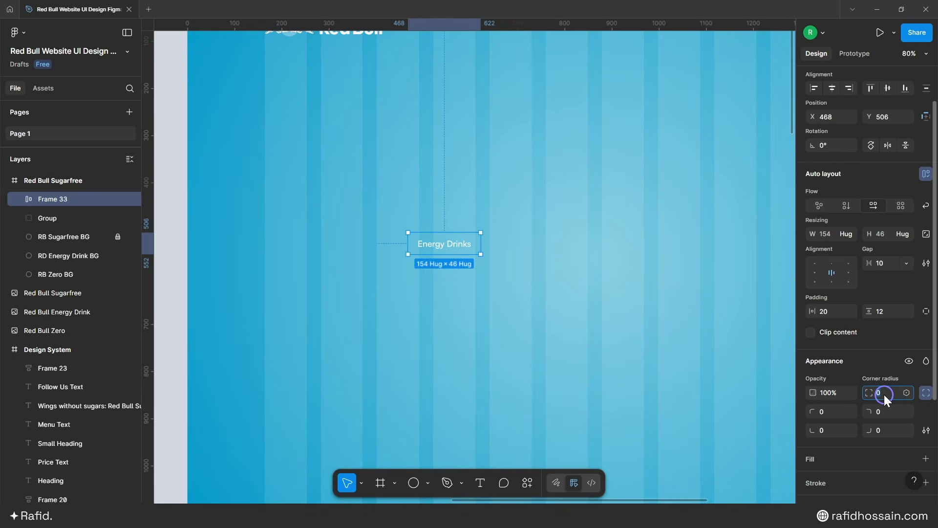
{"action": "type", "text": "50"}
{"action": "key", "text": "Return"}
{"action": "scroll", "coordinate": [835, 414], "scroll_direction": "down", "scroll_amount": 2}
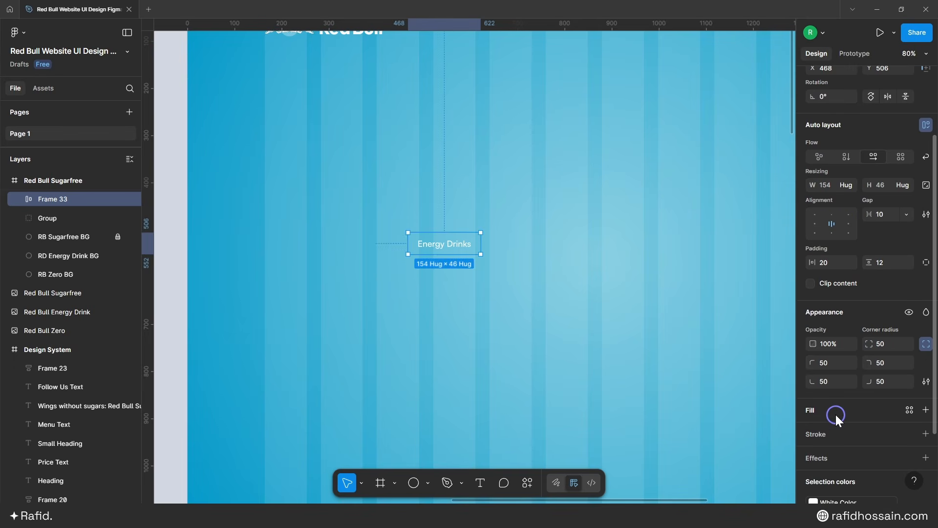
{"action": "left_click", "coordinate": [833, 412]}
{"action": "left_click", "coordinate": [721, 203]}
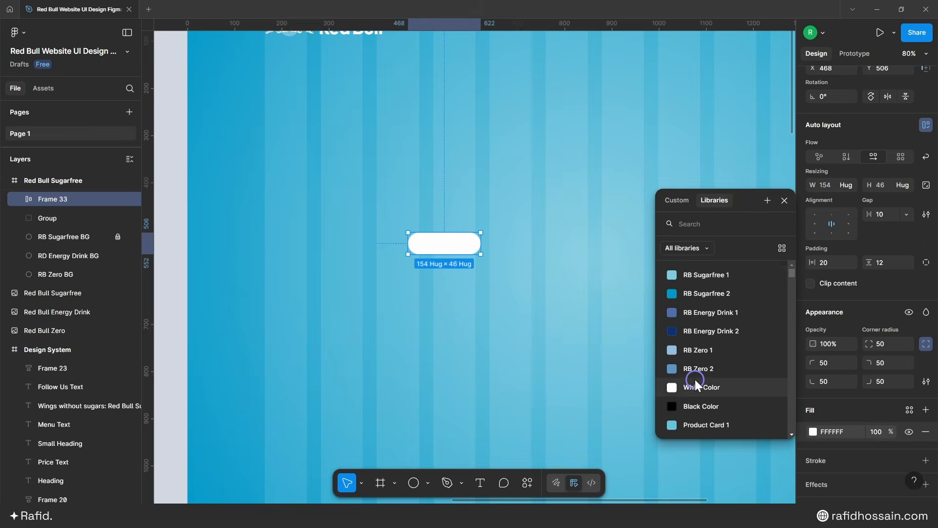
{"action": "left_click", "coordinate": [696, 385]}
- Apply the library's Black Color style to the Energy Drinks text inside the white pill
{"action": "left_click", "coordinate": [437, 240]}
{"action": "left_click", "coordinate": [439, 241], "text": "ctrl"}
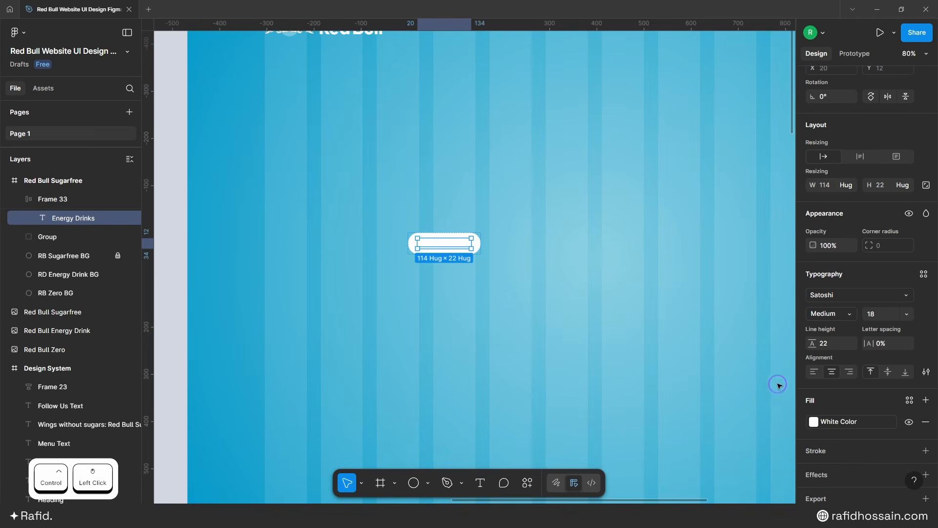
{"action": "left_click", "coordinate": [813, 421]}
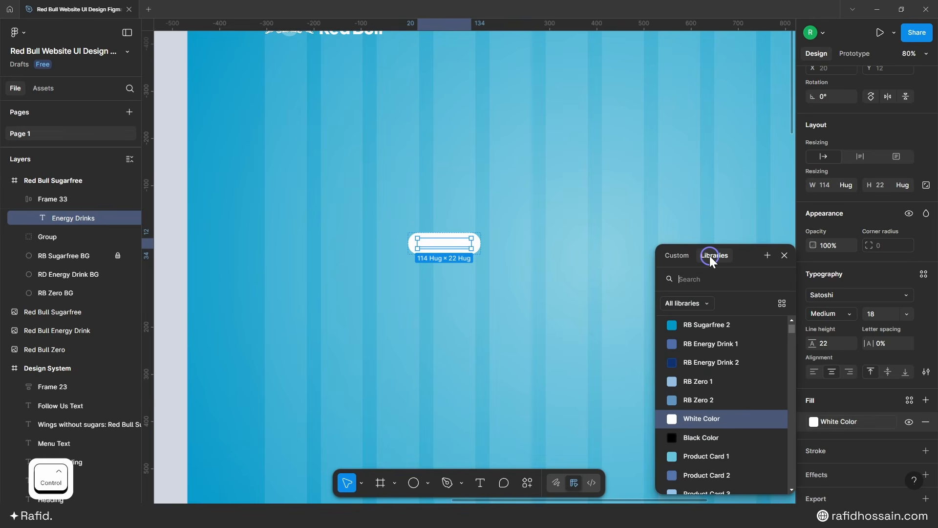
{"action": "left_click", "coordinate": [697, 439]}
- Lock the RD Energy Drink BG and RB Zero BG layers in the Red Bull Sugarfree frame
{"action": "left_click_drag", "start_coordinate": [553, 280], "coordinate": [526, 281]}
{"action": "left_click", "coordinate": [509, 281]}
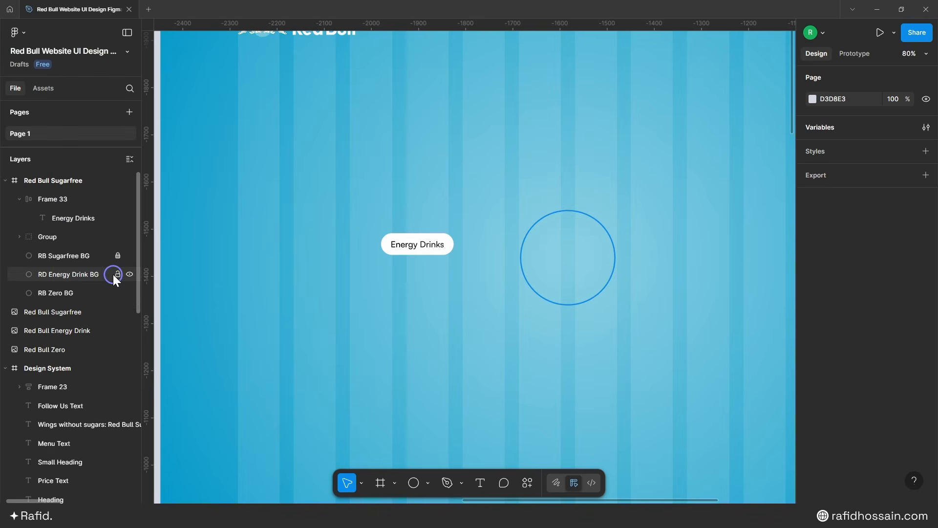
{"action": "left_click", "coordinate": [117, 274]}
{"action": "left_click", "coordinate": [117, 292]}
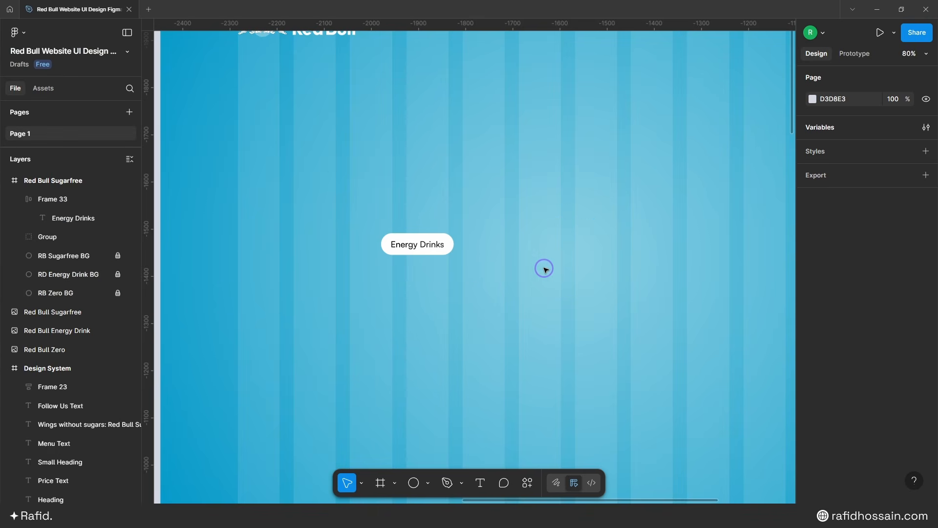
- Duplicate the Energy Drinks pill three times, spacing the copies in a row to its right
{"action": "left_click", "coordinate": [410, 244]}
{"action": "key", "text": "alt"}
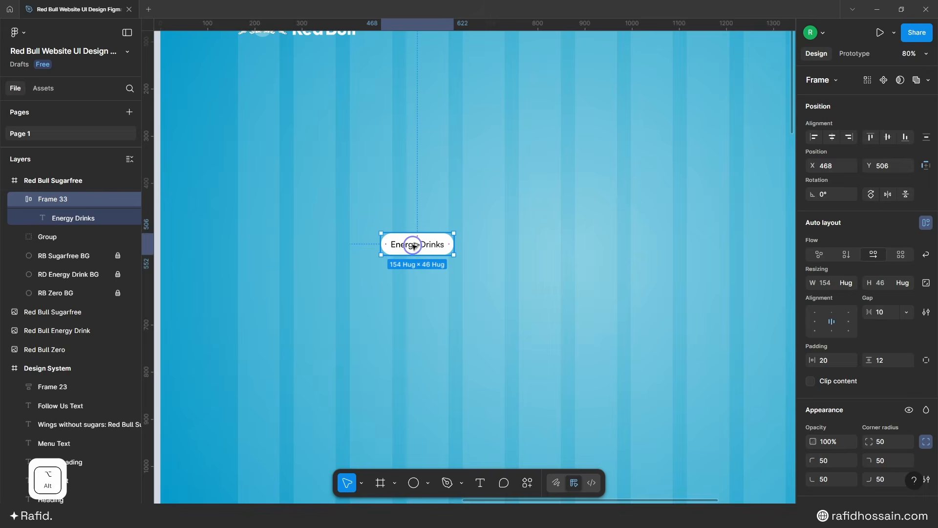
{"action": "left_click_drag", "start_coordinate": [413, 245], "coordinate": [670, 253]}
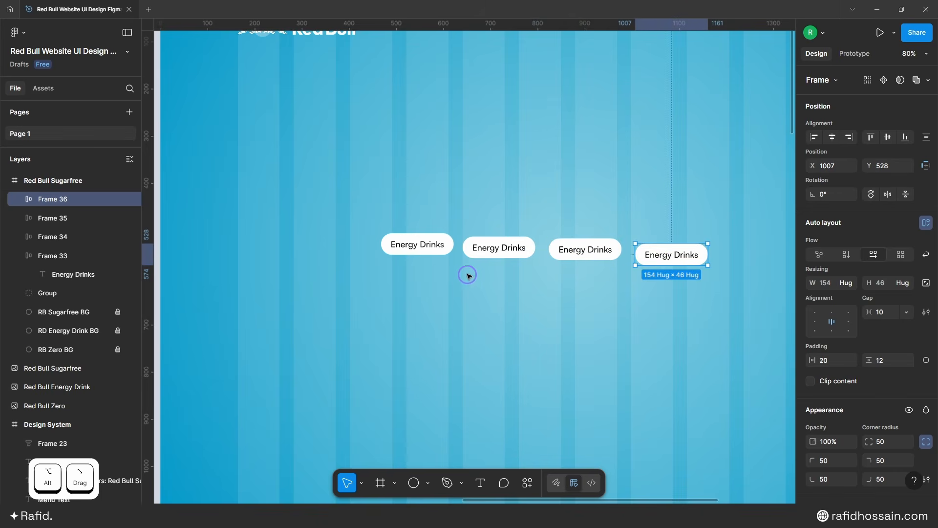
- Change the labels of the three copied pills to "Gallery", "Our Story" and "Contact"
{"action": "scroll", "coordinate": [468, 275], "scroll_direction": "right", "scroll_amount": 2}
{"action": "left_click", "coordinate": [436, 244]}
{"action": "double_click", "coordinate": [436, 245]}
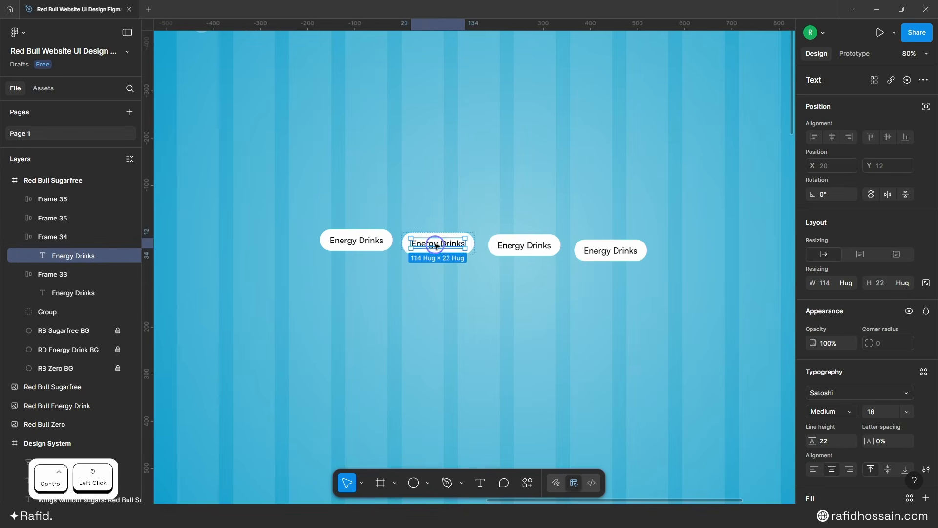
{"action": "type", "text": "Gallery"}
{"action": "double_click", "coordinate": [524, 247]}
{"action": "type", "text": "Our Story"}
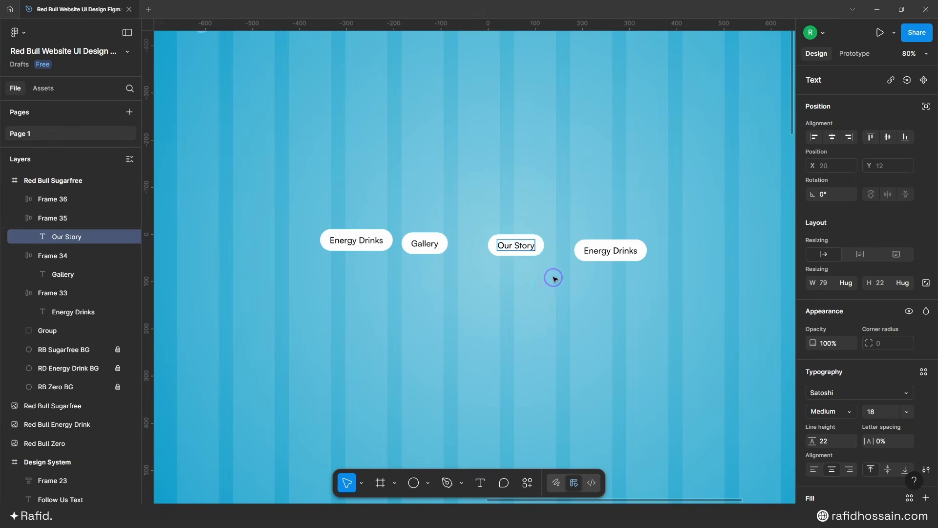
{"action": "double_click", "coordinate": [605, 250]}
{"action": "type", "text": "Contact"}
- Hide the white fill of the Gallery, Our Story and Contact pills
{"action": "left_click", "coordinate": [420, 244]}
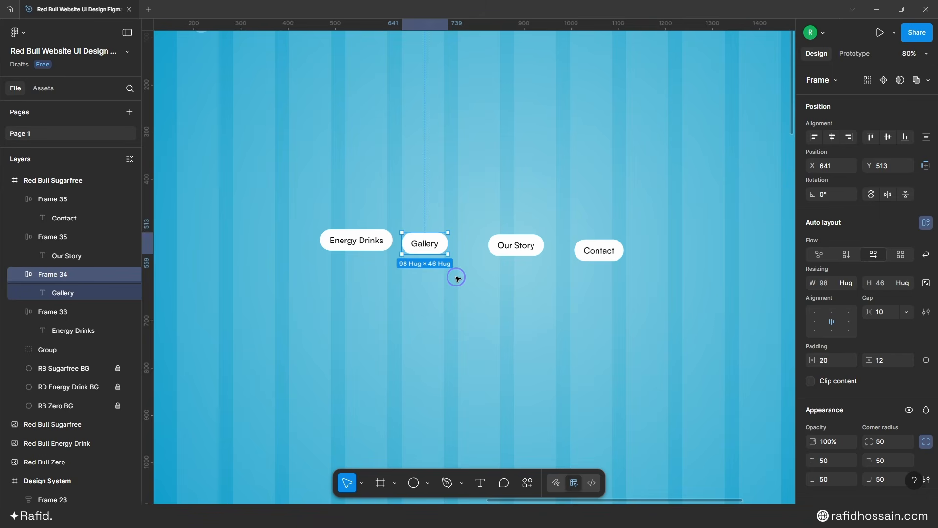
{"action": "scroll", "coordinate": [811, 399], "scroll_direction": "down", "scroll_amount": 3}
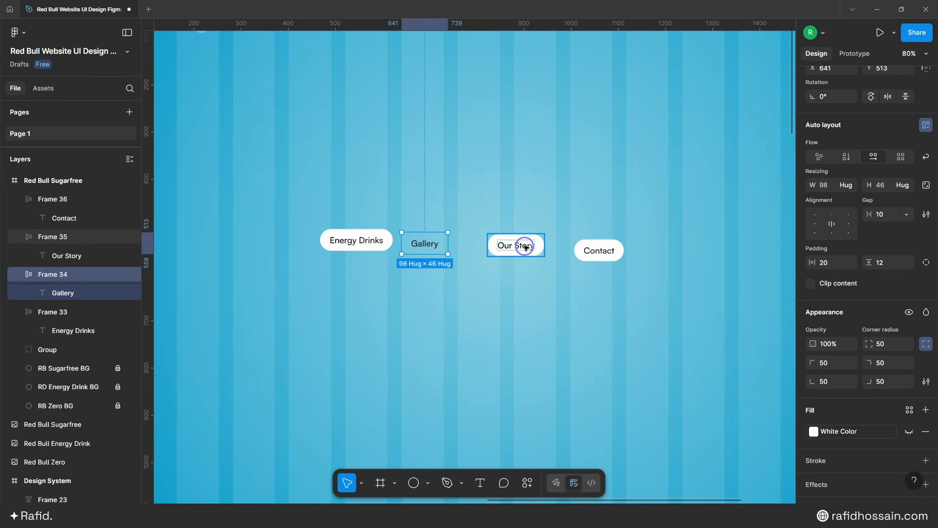
{"action": "left_click", "coordinate": [525, 246]}
{"action": "left_click", "coordinate": [909, 431]}
{"action": "left_click", "coordinate": [606, 250]}
{"action": "left_click", "coordinate": [909, 431]}
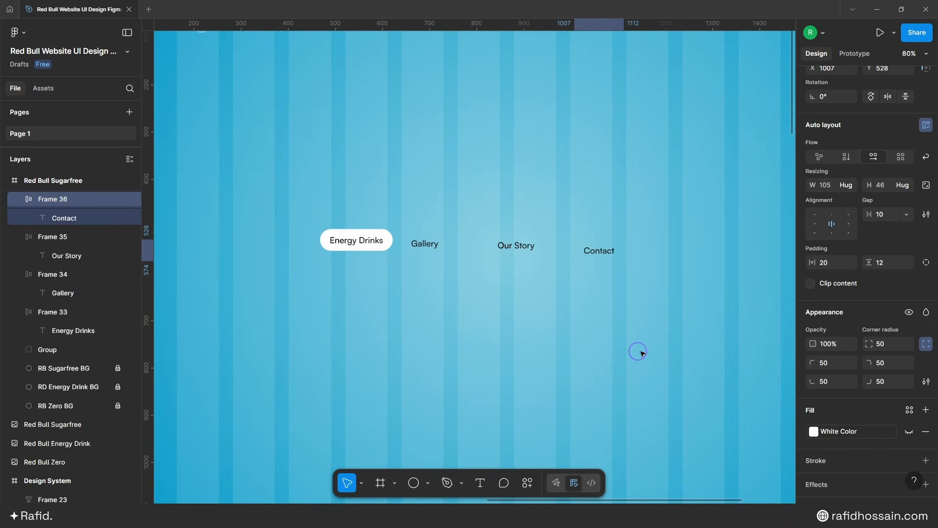
- Apply the library's White Color style to the Gallery, Our Story and Contact texts
{"action": "left_click", "coordinate": [426, 243], "text": "ctrl"}
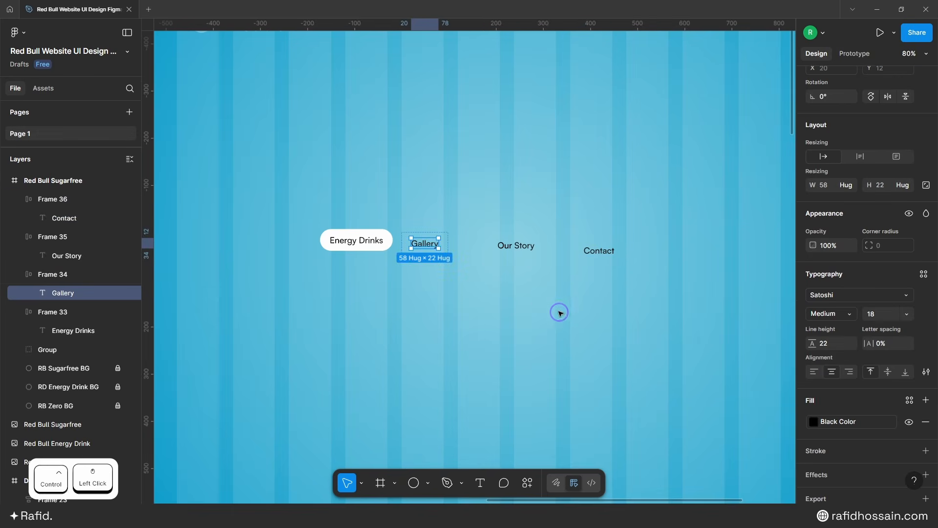
{"action": "left_click", "coordinate": [812, 421]}
{"action": "left_click", "coordinate": [702, 399]}
{"action": "left_click", "coordinate": [516, 245], "text": "ctrl"}
{"action": "left_click", "coordinate": [813, 420]}
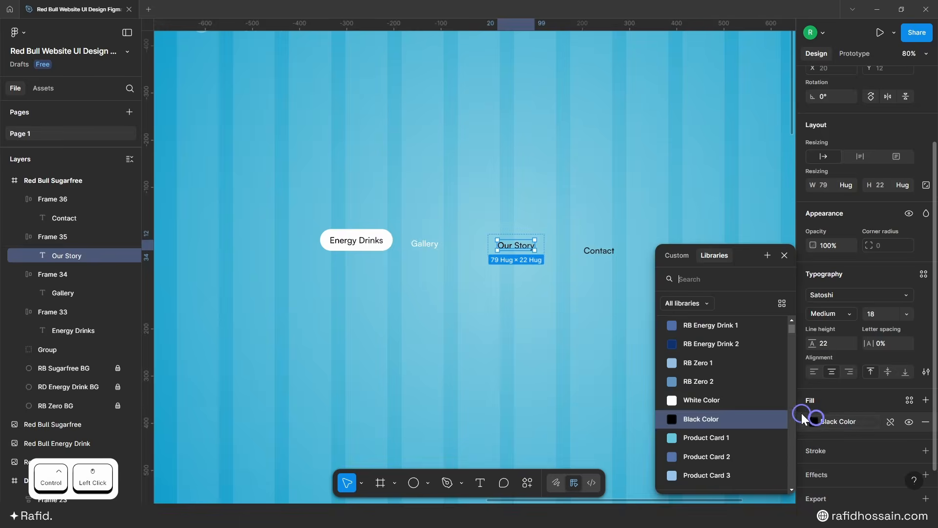
{"action": "left_click", "coordinate": [702, 400]}
{"action": "left_click", "coordinate": [599, 251], "text": "ctrl"}
{"action": "left_click", "coordinate": [813, 421]}
{"action": "left_click", "coordinate": [701, 399]}
{"action": "left_click", "coordinate": [605, 314]}
- Combine the four menu items into one horizontal auto layout with a gap of 0 and centered alignment
{"action": "left_click_drag", "start_coordinate": [615, 278], "coordinate": [362, 215]}
{"action": "key", "text": "shift+a"}
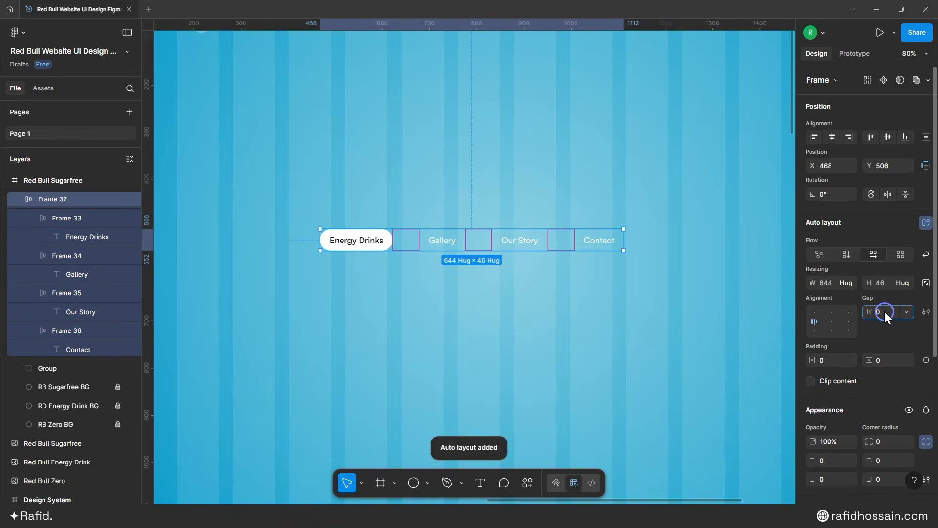
{"action": "type", "text": "0"}
{"action": "key", "text": "Return"}
{"action": "left_click", "coordinate": [805, 315]}
{"action": "left_click", "coordinate": [831, 321]}
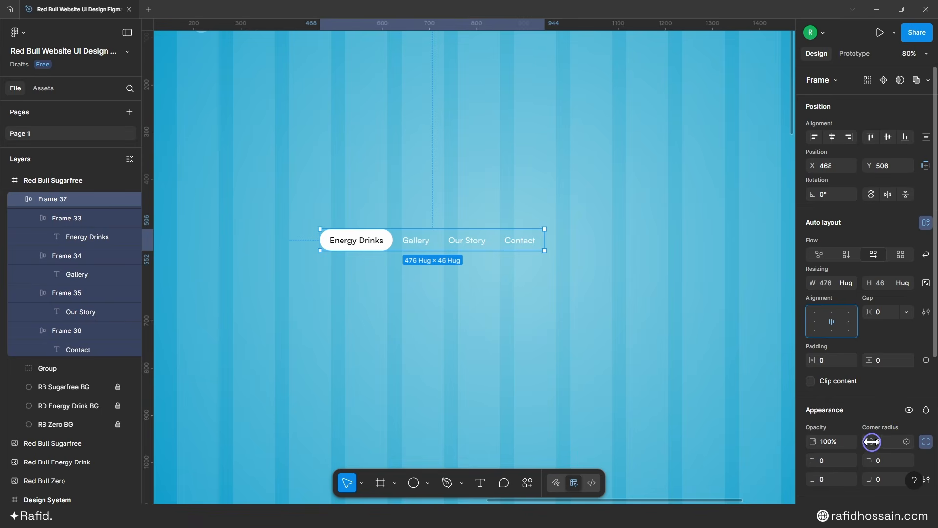
- Give the combined menu frame an FFFFFF fill at 20% opacity and a corner radius of 50
{"action": "scroll", "coordinate": [871, 441], "scroll_direction": "down", "scroll_amount": 3}
{"action": "left_click", "coordinate": [825, 409]}
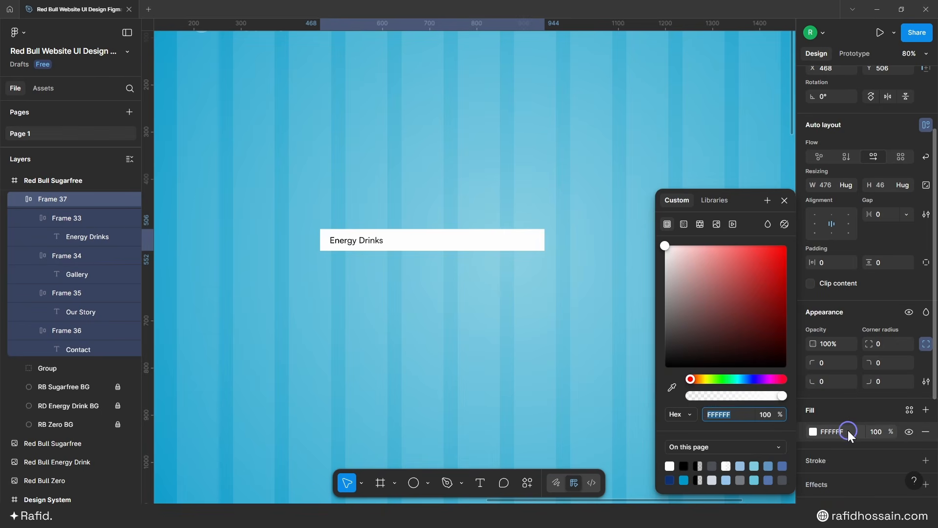
{"action": "left_click", "coordinate": [878, 431]}
{"action": "type", "text": "20"}
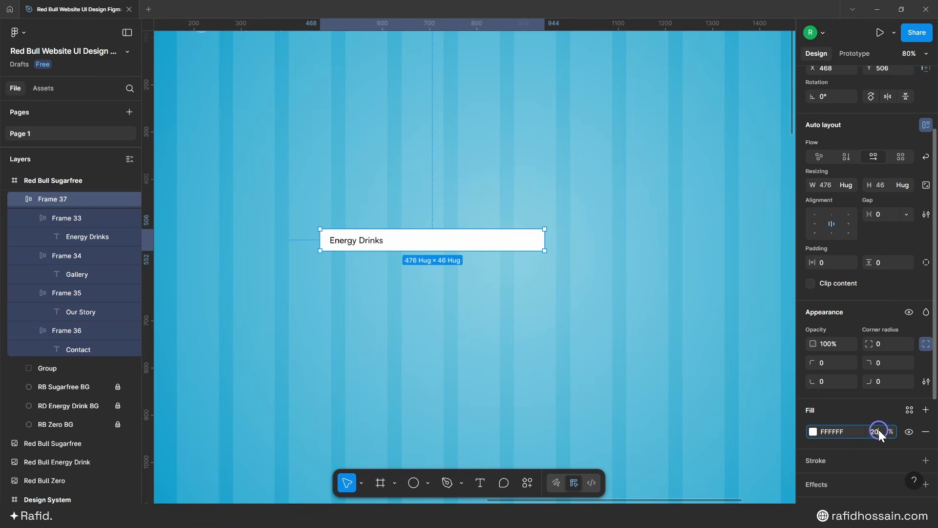
{"action": "key", "text": "Return"}
{"action": "left_click", "coordinate": [888, 345]}
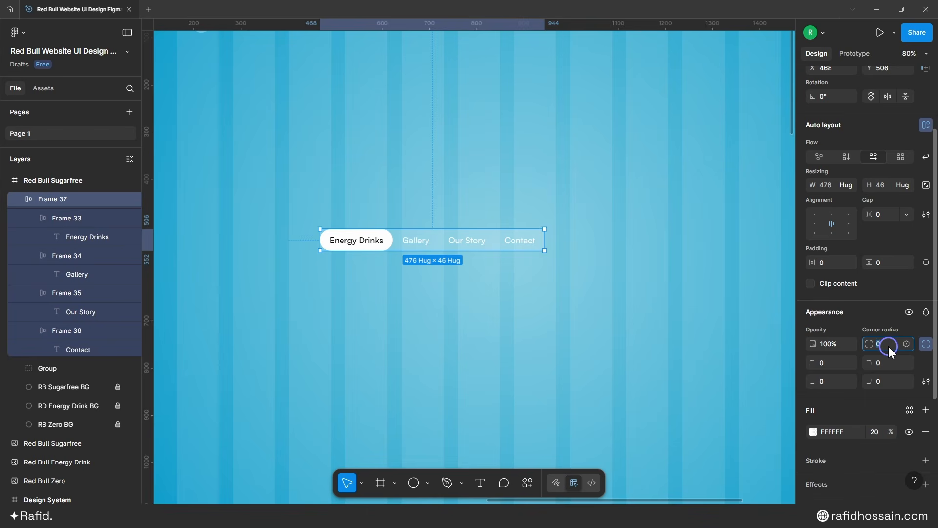
{"action": "type", "text": "50"}
{"action": "key", "text": "Return"}
- Add an inside white stroke to the menu frame with weight 1.6 and 30% opacity
{"action": "scroll", "coordinate": [869, 374], "scroll_direction": "down", "scroll_amount": 4}
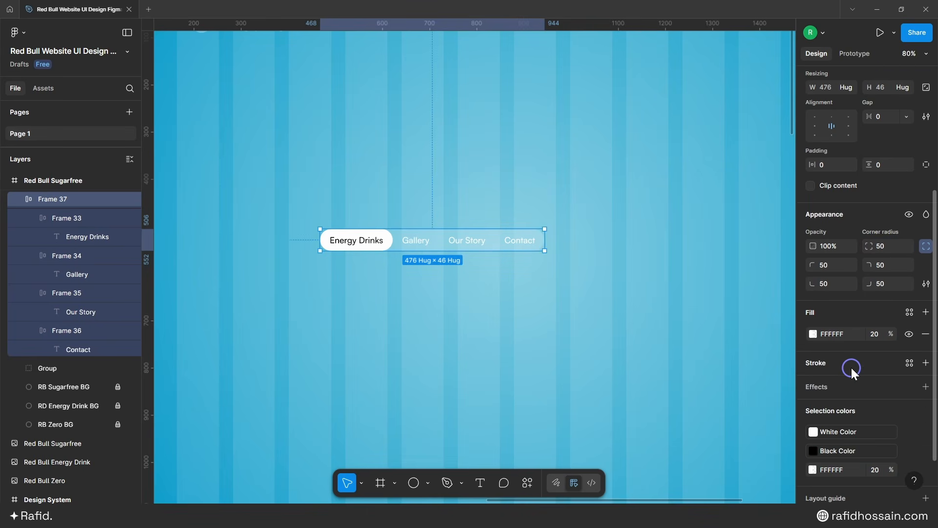
{"action": "left_click", "coordinate": [851, 367]}
{"action": "left_click", "coordinate": [709, 189]}
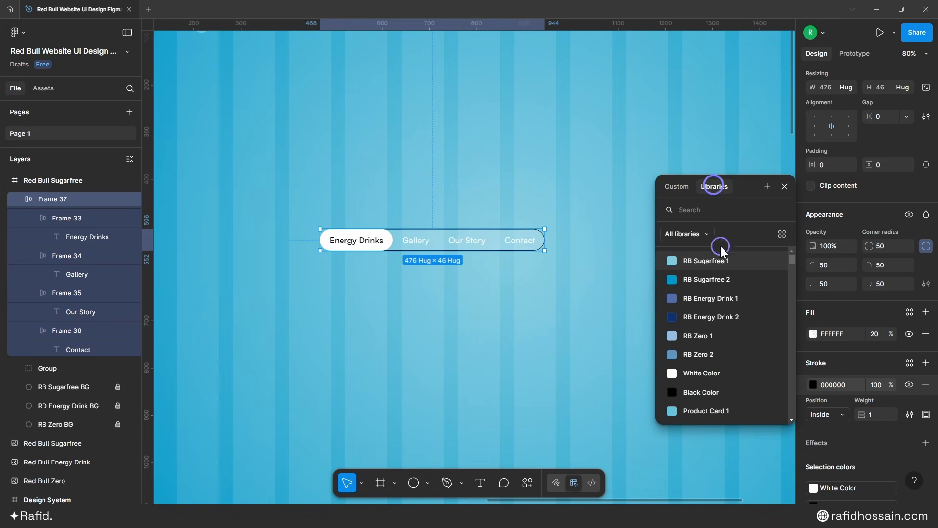
{"action": "left_click", "coordinate": [696, 374]}
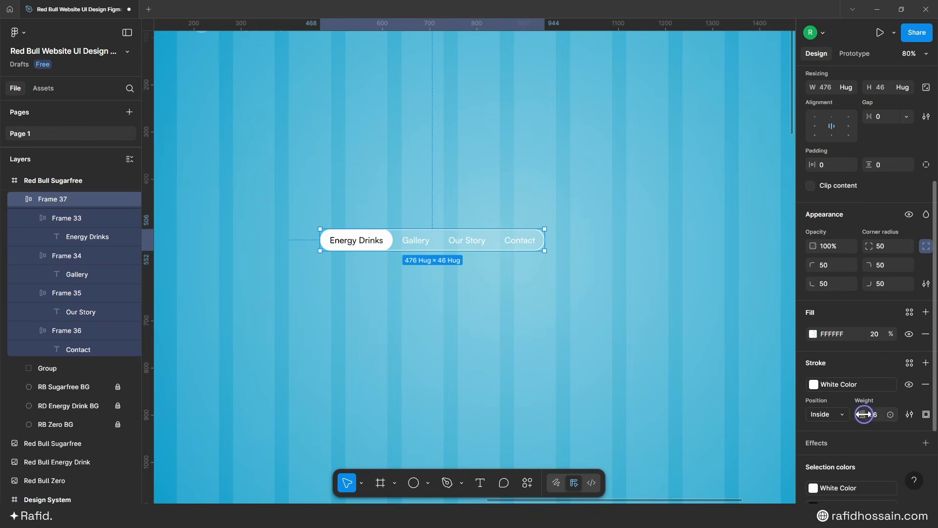
{"action": "left_click", "coordinate": [883, 384]}
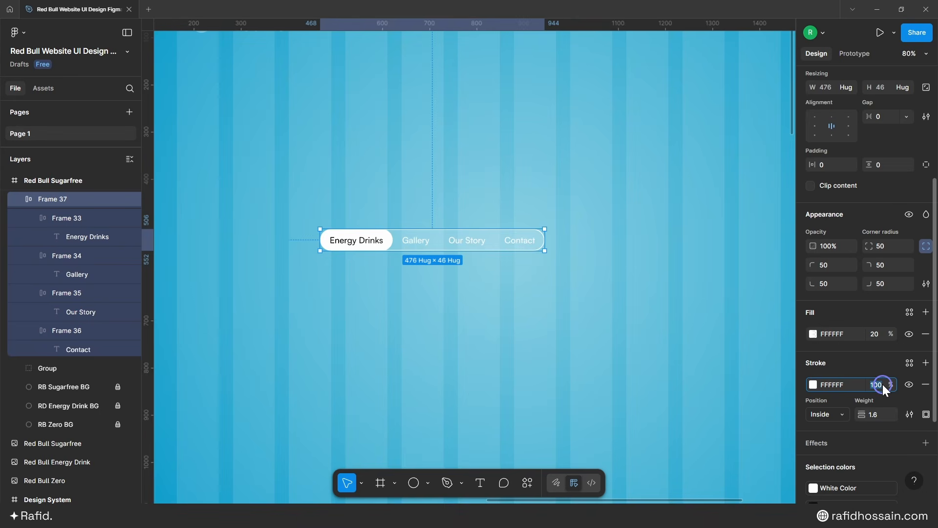
{"action": "type", "text": "30"}
{"action": "key", "text": "Return"}
- Move the navigation menu up beside the Red Bull logo, to about X 611, Y 62
{"action": "scroll", "coordinate": [469, 332], "scroll_direction": "down", "scroll_amount": 3}
{"action": "left_click", "coordinate": [490, 308]}
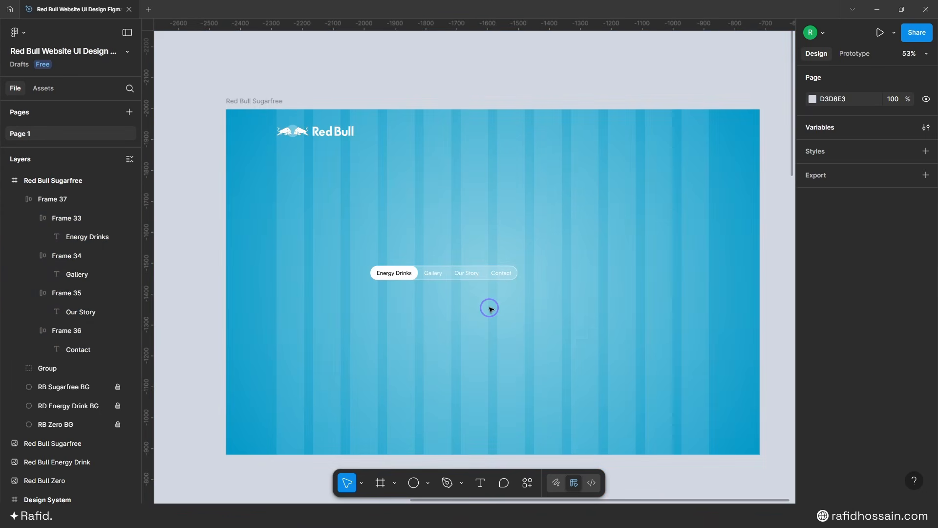
{"action": "left_click_drag", "start_coordinate": [449, 271], "coordinate": [494, 134]}
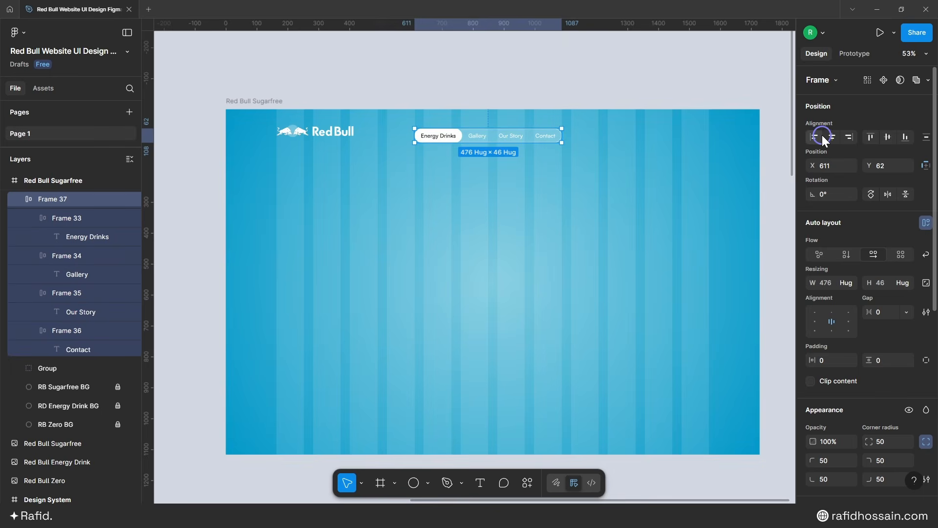
- Center the navigation menu horizontally within the Red Bull Sugarfree frame
{"action": "left_click", "coordinate": [832, 136]}
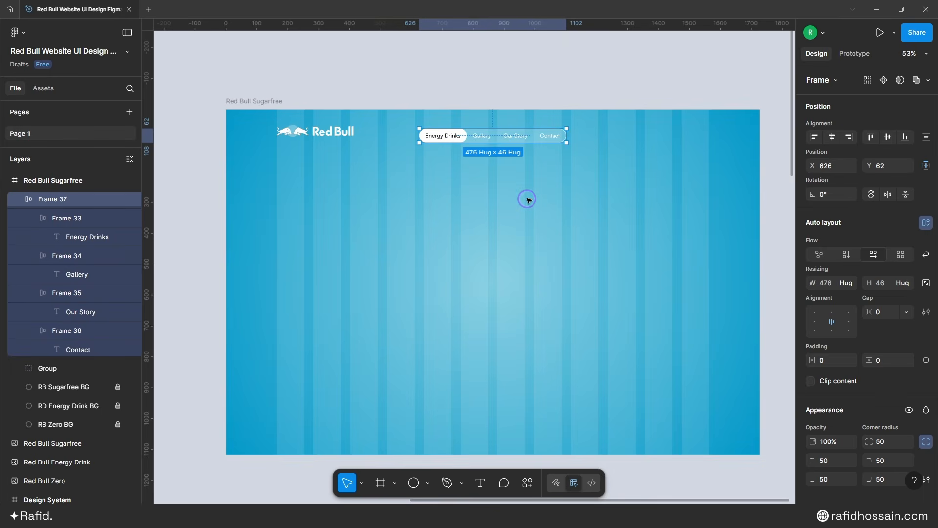
{"action": "left_click", "coordinate": [505, 229]}
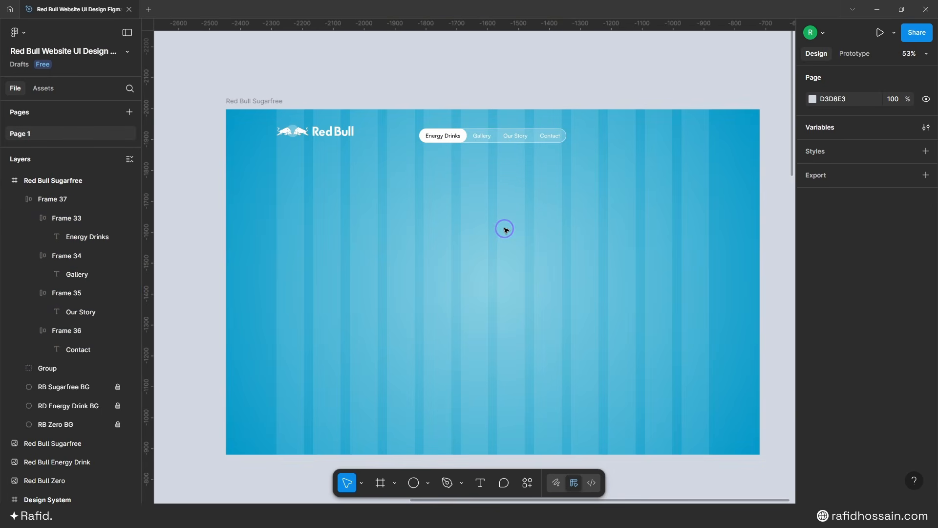
- Place a copy of the Design System's search, heart and bag icon row at the header's right end, about X 1402, Y 59
{"action": "scroll", "coordinate": [536, 215], "scroll_direction": "down", "scroll_amount": 5}
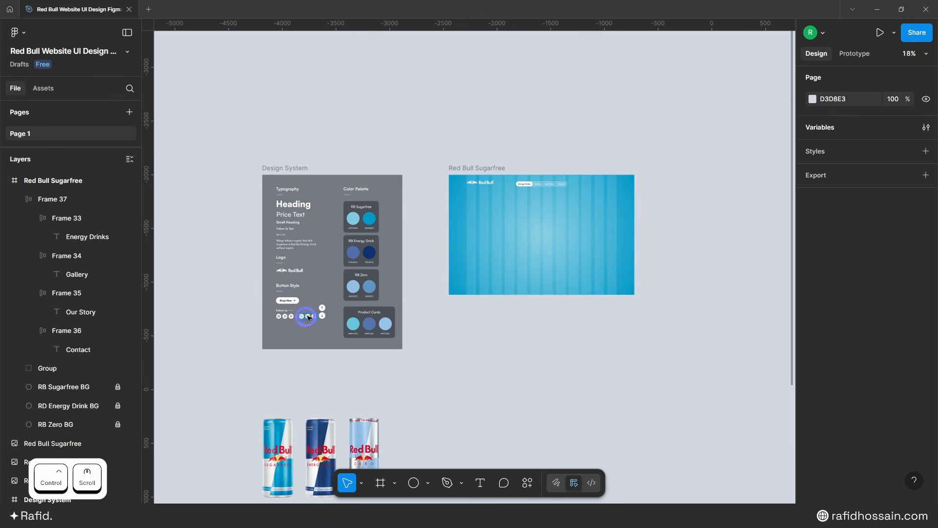
{"action": "left_click_drag", "start_coordinate": [303, 316], "coordinate": [616, 208]}
{"action": "scroll", "coordinate": [607, 199], "scroll_direction": "up", "scroll_amount": 6}
{"action": "scroll", "coordinate": [592, 183], "scroll_direction": "up", "scroll_amount": 4}
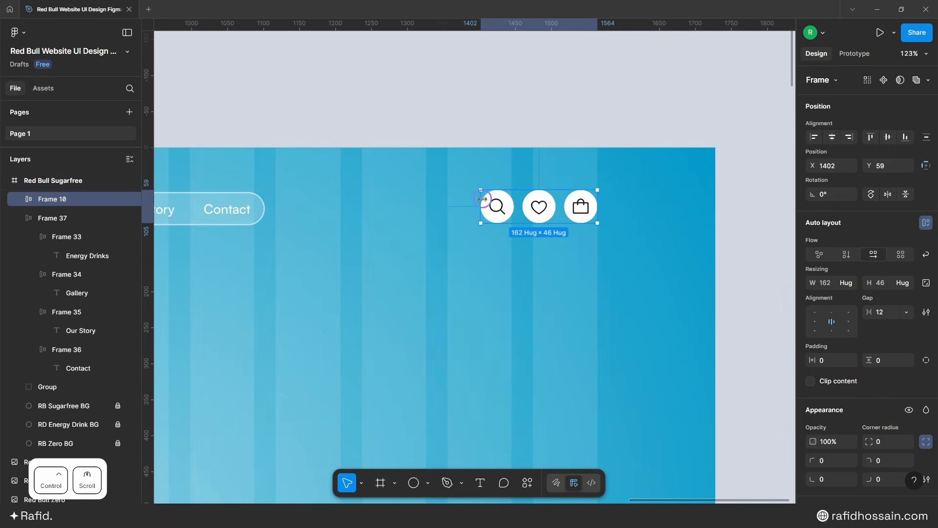
{"action": "scroll", "coordinate": [608, 254], "scroll_direction": "down", "scroll_amount": 2}
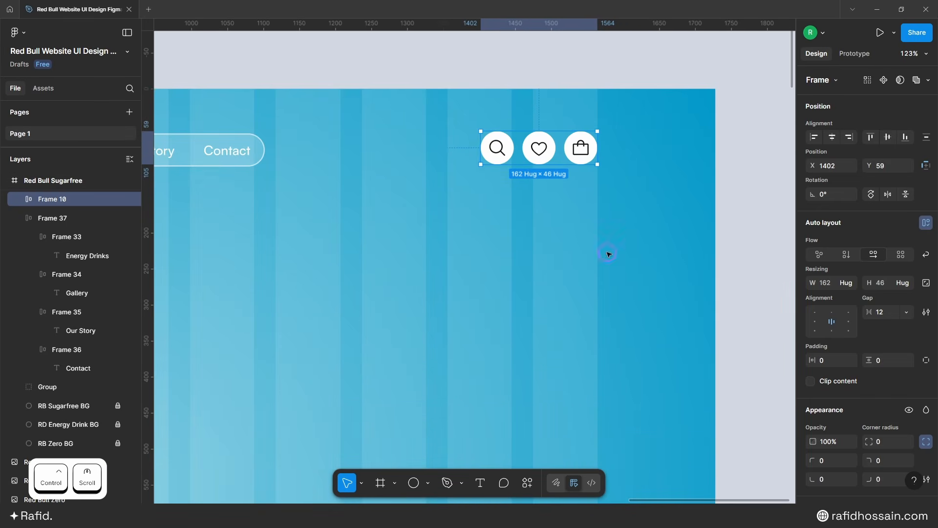
{"action": "left_click", "coordinate": [523, 475]}
{"action": "left_click", "coordinate": [386, 324]}
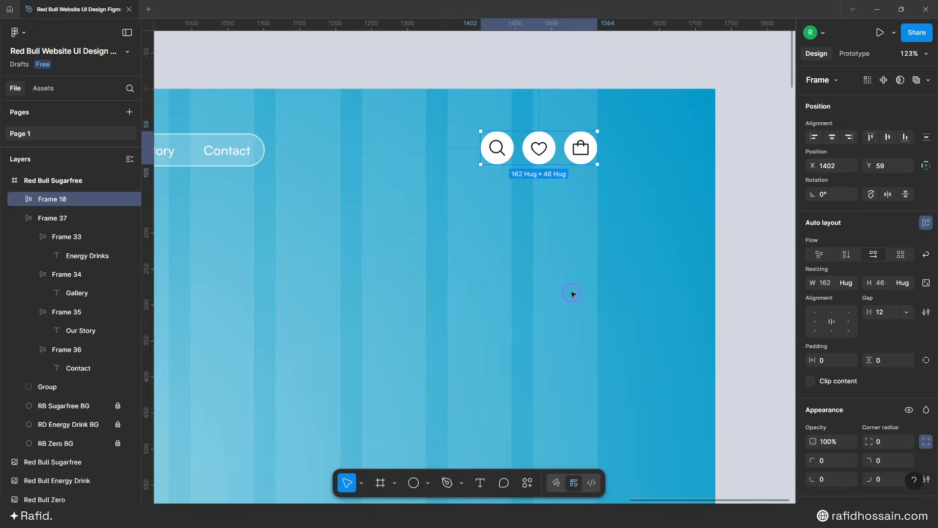
- Inspect the header search icon's background circle and its magnifier vector
{"action": "scroll", "coordinate": [519, 138], "scroll_direction": "up", "scroll_amount": 5, "text": "ctrl"}
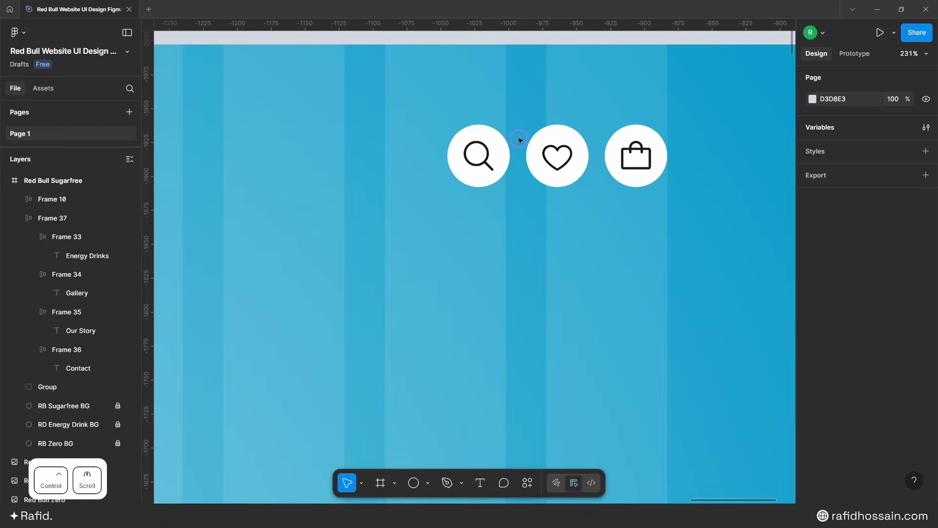
{"action": "left_click", "coordinate": [488, 153], "text": "ctrl"}
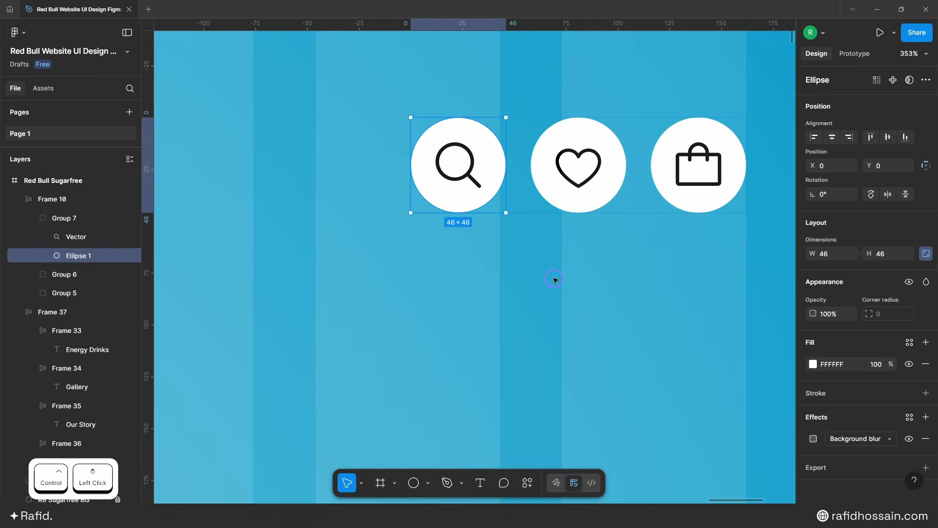
{"action": "left_click", "coordinate": [476, 179]}
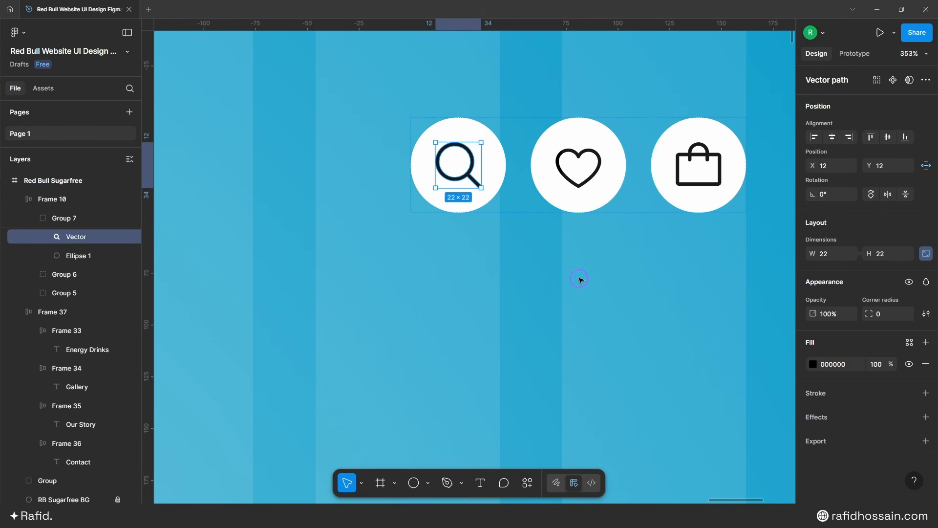
{"action": "left_click", "coordinate": [542, 269]}
{"action": "left_click", "coordinate": [488, 164]}
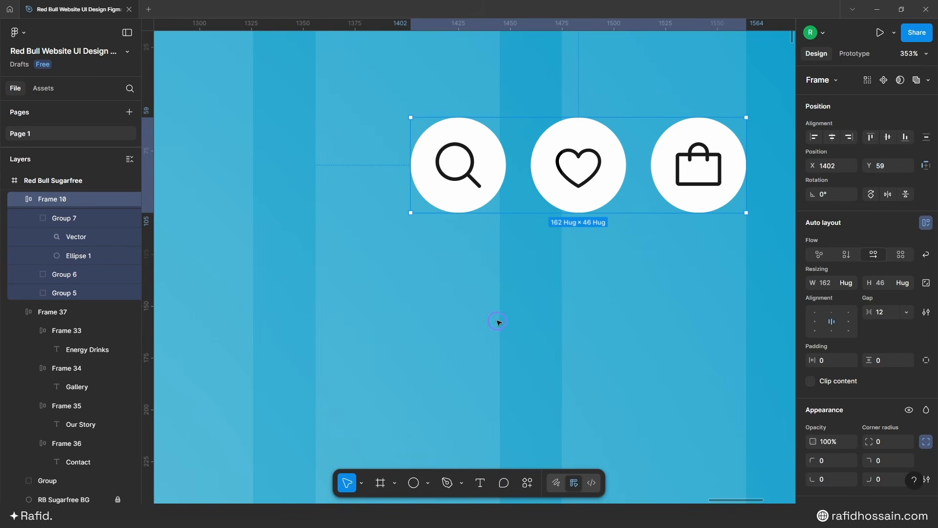
- Align the Red Bull logo, navigation menu and icon row on their vertical centers
{"action": "scroll", "coordinate": [498, 323], "scroll_direction": "down", "scroll_amount": 10}
{"action": "left_click", "coordinate": [375, 252]}
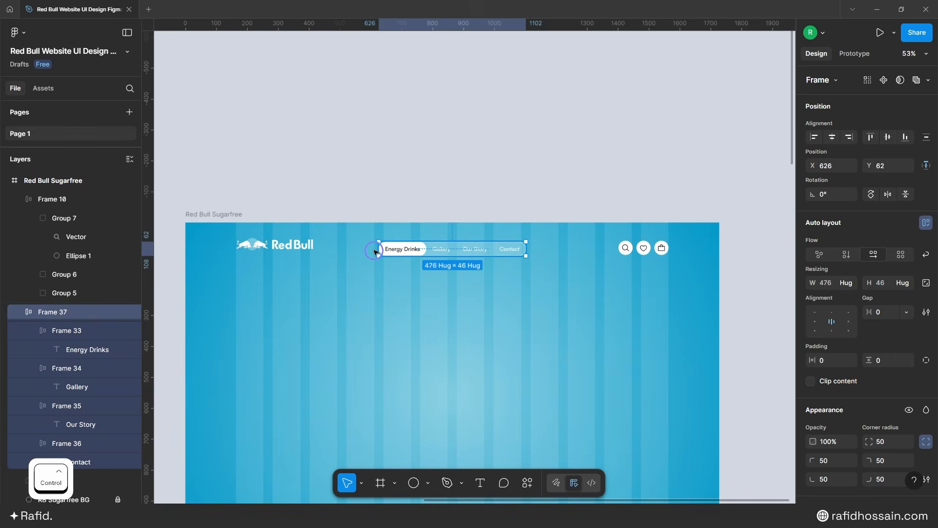
{"action": "left_click", "coordinate": [275, 245], "text": "shift"}
{"action": "left_click", "coordinate": [643, 248], "text": "shift"}
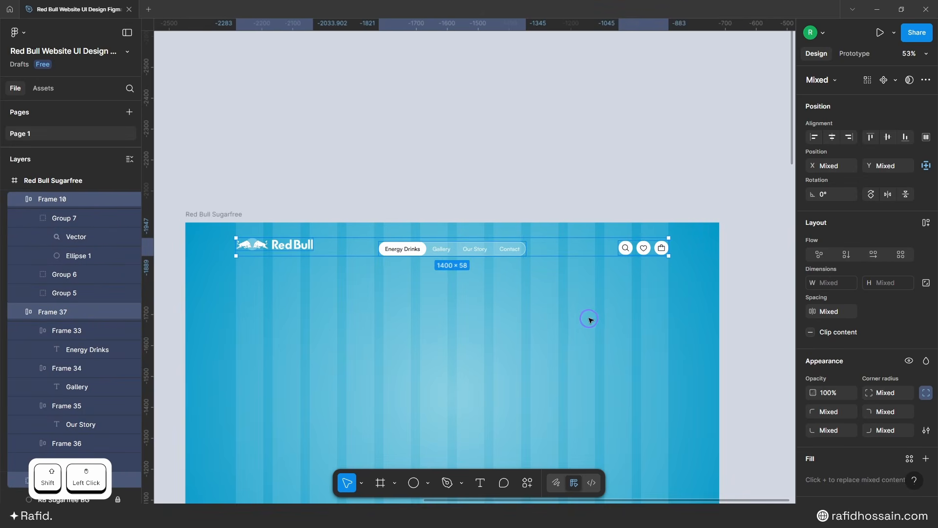
{"action": "left_click", "coordinate": [887, 137]}
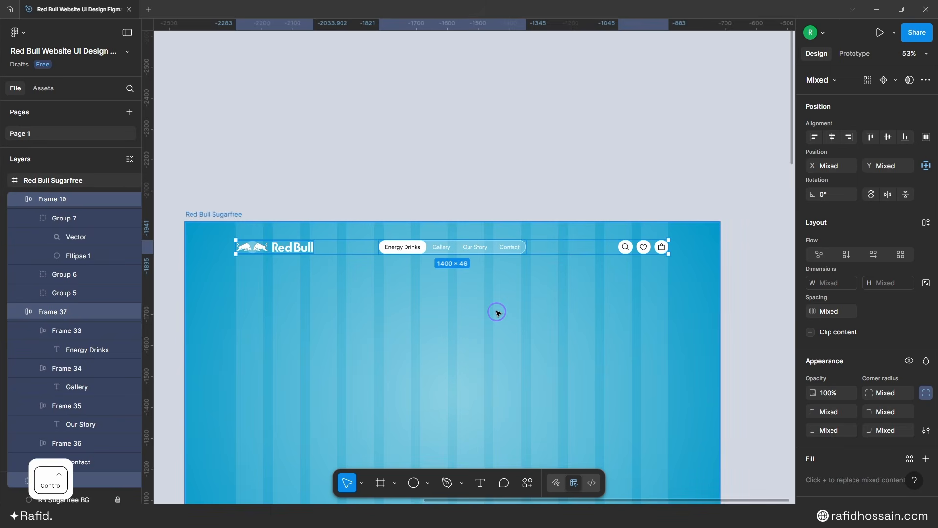
- Group the logo, menu and icon row, and nudge the group up to Y 50 while checking its distances to the frame
{"action": "key", "text": "ctrl+g"}
{"action": "key", "text": "alt"}
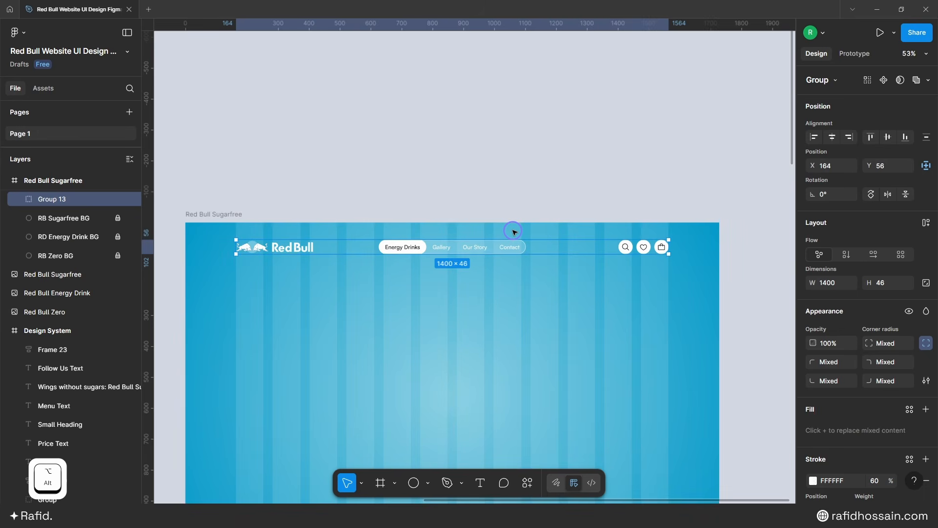
{"action": "key", "text": "Up"}
{"action": "key", "text": "Up"}
{"action": "key", "text": "Up"}
{"action": "key", "text": "Up"}
{"action": "key", "text": "Up"}
{"action": "key", "text": "Up"}
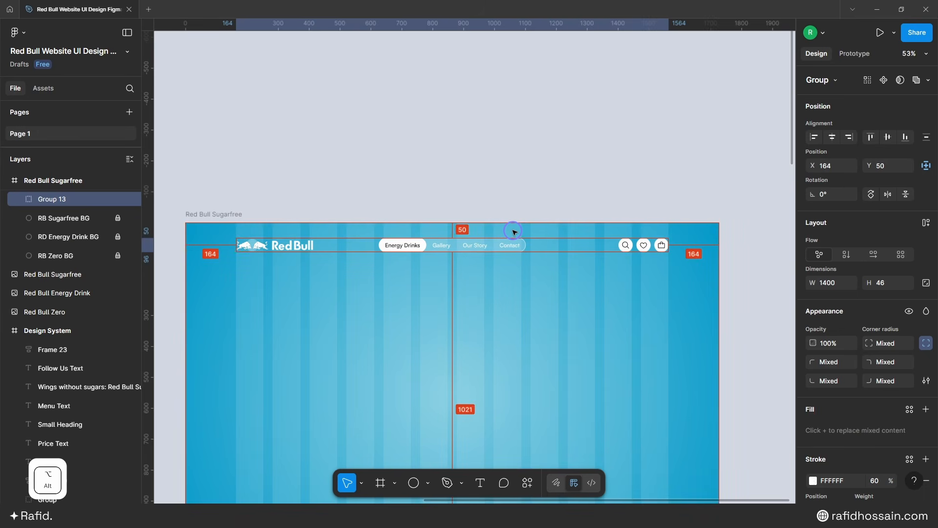
- Rename the header group as Header and lock it
{"action": "double_click", "coordinate": [51, 197]}
{"action": "type", "text": "He"}
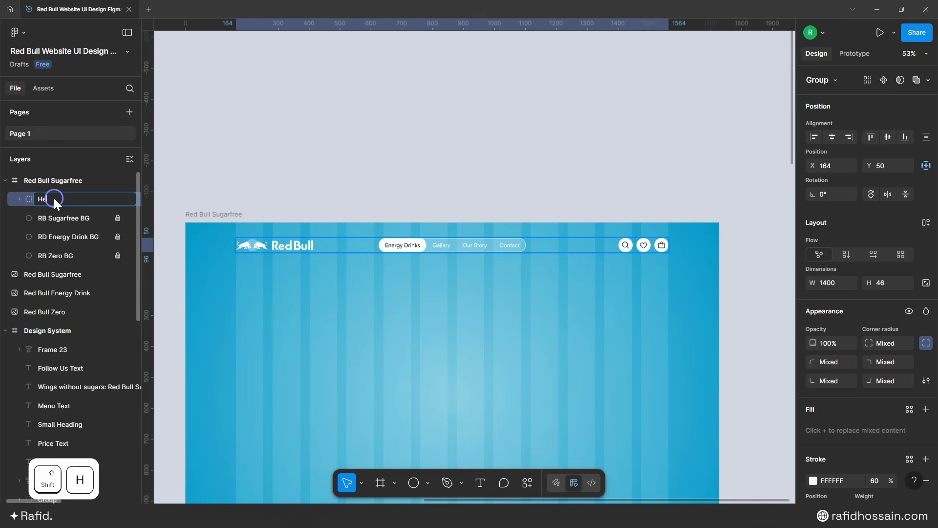
{"action": "type", "text": "ader"}
{"action": "key", "text": "Return"}
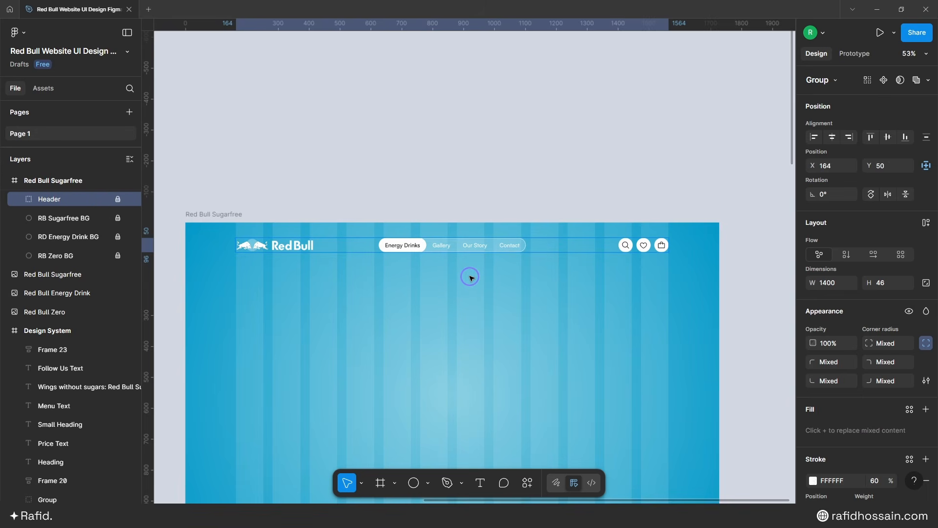
{"action": "left_click", "coordinate": [503, 262]}
- Wrap the Red Bull Sugarfree, Red Bull Energy Drink and Red Bull Zero titles below the cans in one frame
{"action": "scroll", "coordinate": [560, 117], "scroll_direction": "down", "scroll_amount": 6}
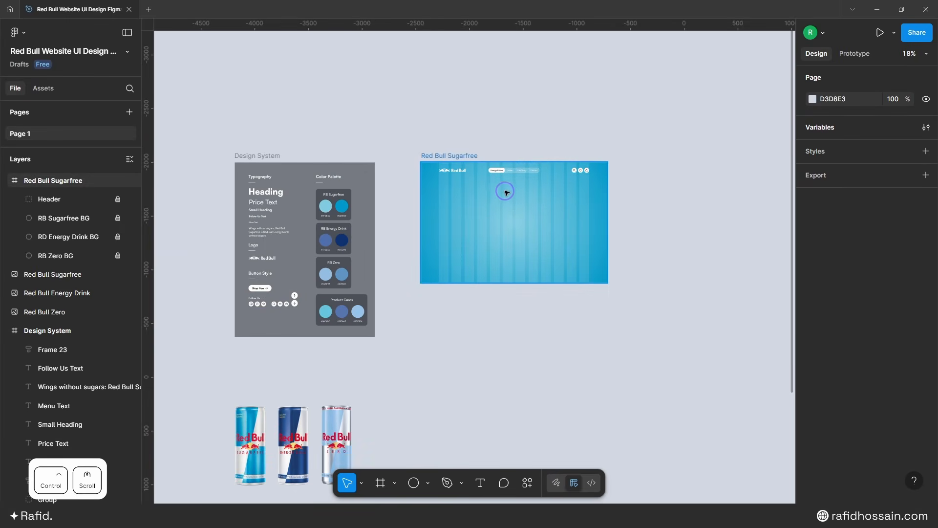
{"action": "scroll", "coordinate": [497, 180], "scroll_direction": "down", "scroll_amount": 3}
{"action": "scroll", "coordinate": [409, 440], "scroll_direction": "up", "scroll_amount": 4}
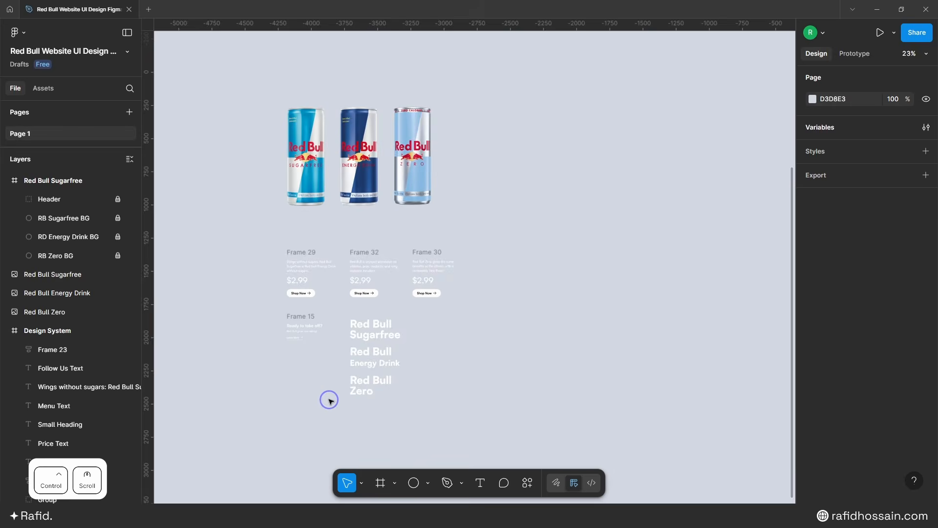
{"action": "scroll", "coordinate": [329, 401], "scroll_direction": "up", "scroll_amount": 5, "text": "ctrl"}
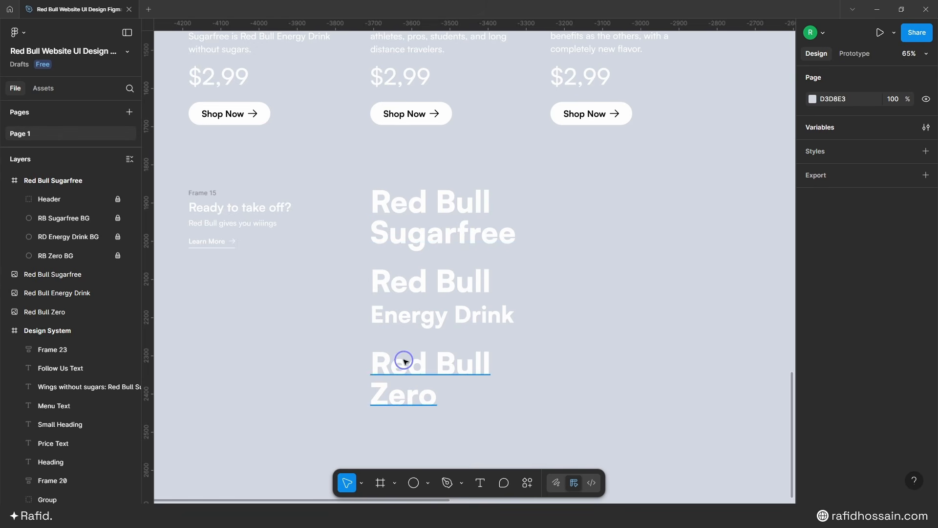
{"action": "left_click", "coordinate": [429, 221]}
{"action": "left_click", "coordinate": [442, 312]}
{"action": "left_click", "coordinate": [431, 369]}
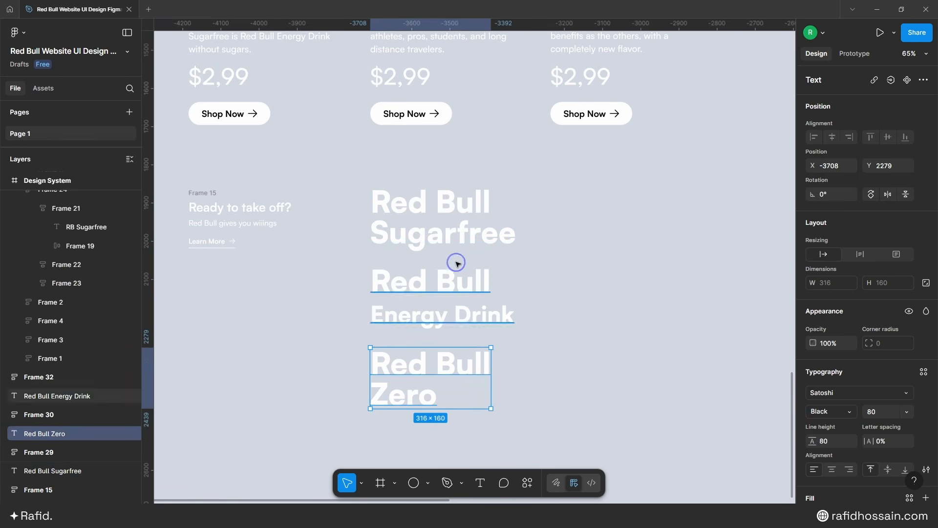
{"action": "left_click", "coordinate": [442, 212]}
{"action": "left_click", "coordinate": [433, 322]}
{"action": "left_click_drag", "start_coordinate": [529, 404], "coordinate": [377, 209]}
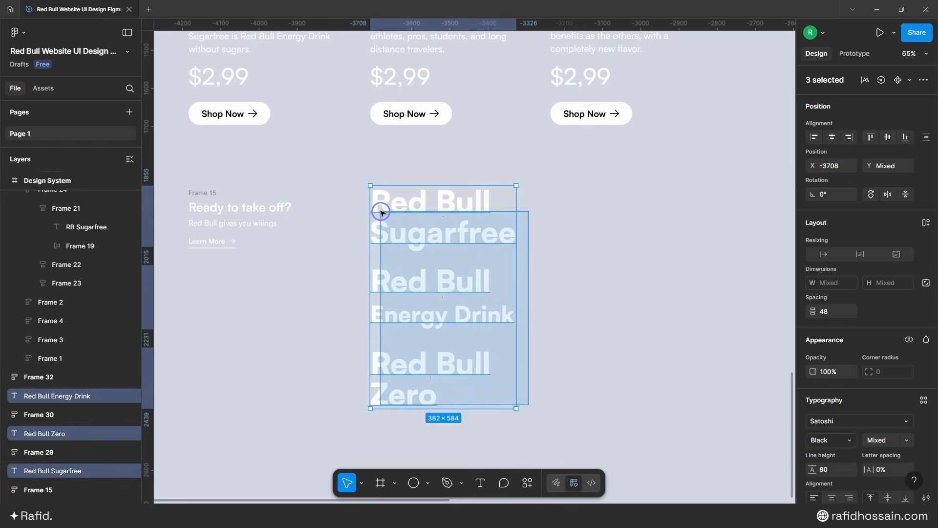
{"action": "right_click", "coordinate": [403, 232]}
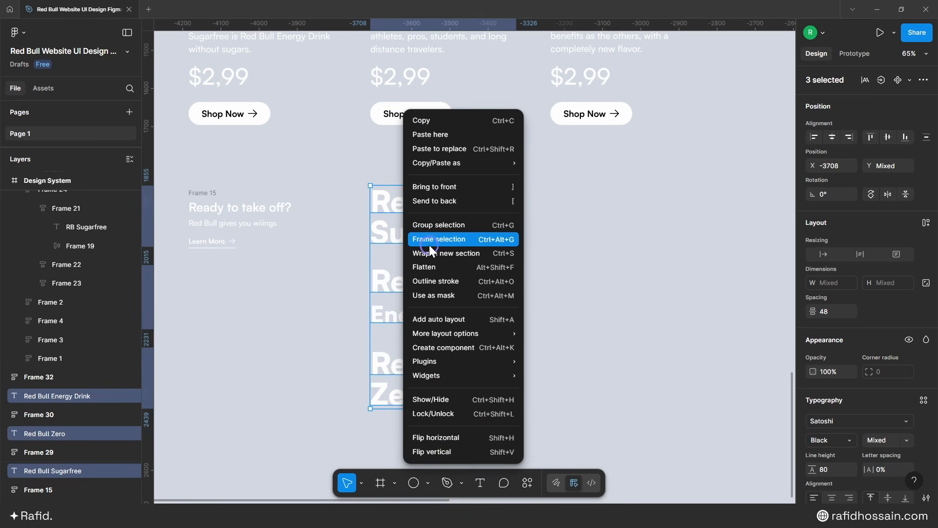
{"action": "left_click", "coordinate": [458, 238]}
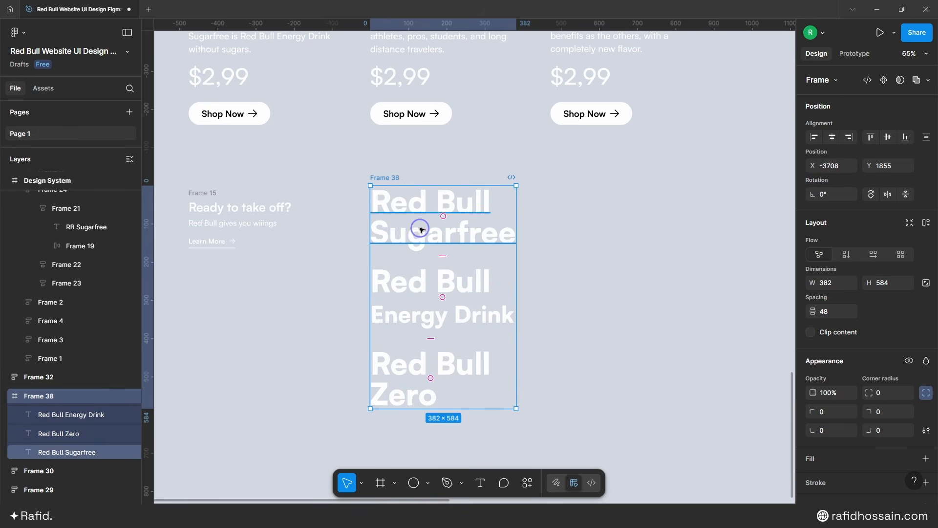
- Rename the frame around the three product titles as Headings
{"action": "double_click", "coordinate": [390, 178]}
{"action": "type", "text": "He"}
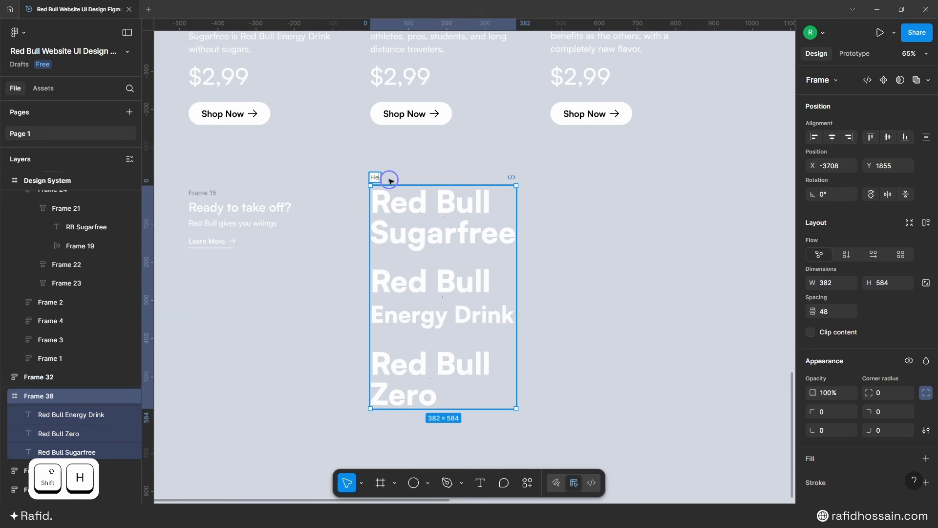
{"action": "type", "text": "adings"}
{"action": "key", "text": "Return"}
{"action": "left_click", "coordinate": [548, 244]}
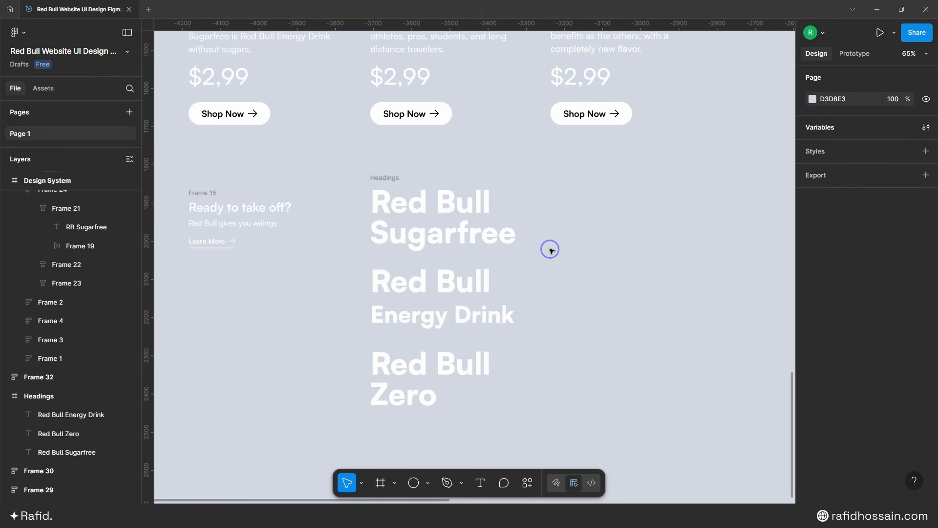
- Shorten the Headings frame to 382 × 180 around the Sugarfree title without moving its texts, and clip its content
{"action": "left_click", "coordinate": [439, 212]}
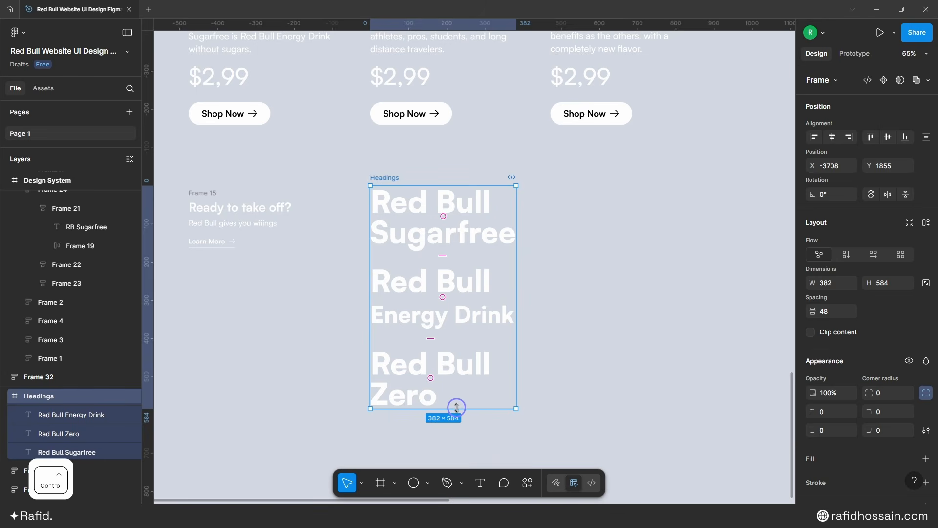
{"action": "left_click_drag", "start_coordinate": [455, 404], "coordinate": [453, 254]}
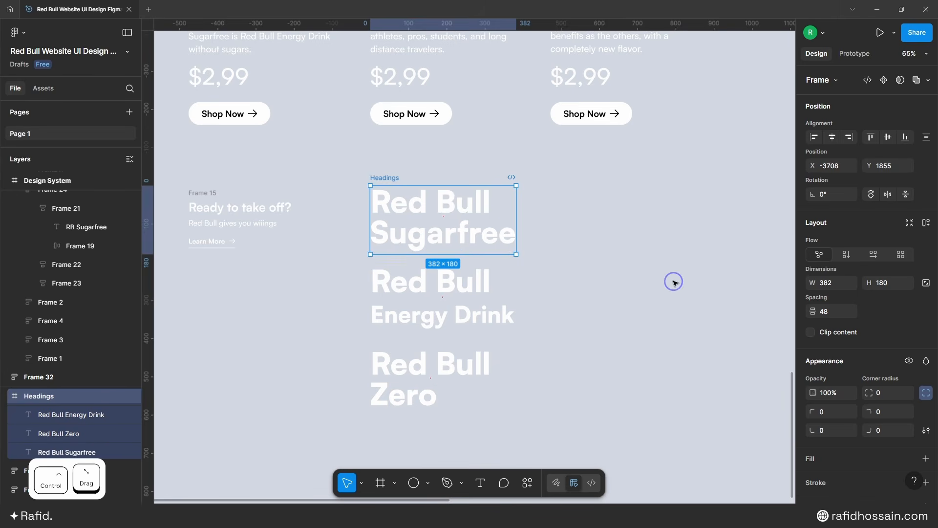
{"action": "left_click", "coordinate": [810, 330]}
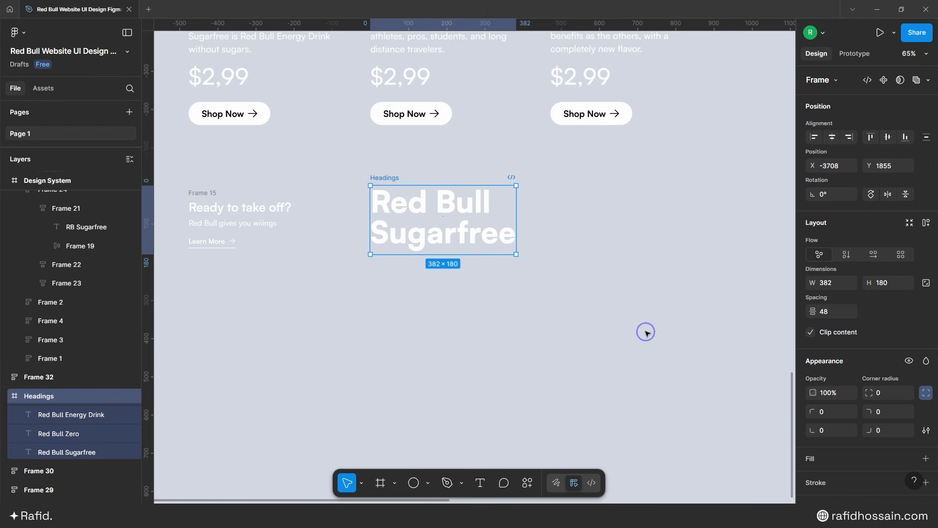
{"action": "left_click", "coordinate": [645, 331]}
- Place a copy of the Headings frame in the Red Bull Sugarfree frame, in line with the logo's left edge at about X 164, Y 315
{"action": "scroll", "coordinate": [570, 295], "scroll_direction": "down", "scroll_amount": 5}
{"action": "scroll", "coordinate": [490, 270], "scroll_direction": "down", "scroll_amount": 10}
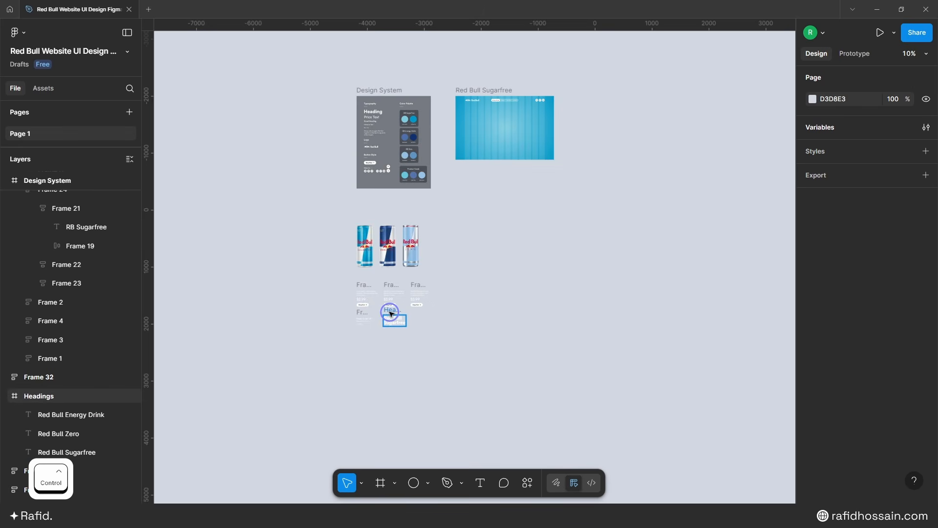
{"action": "left_click_drag", "start_coordinate": [391, 311], "coordinate": [491, 124]}
{"action": "scroll", "coordinate": [491, 123], "scroll_direction": "up", "scroll_amount": 10}
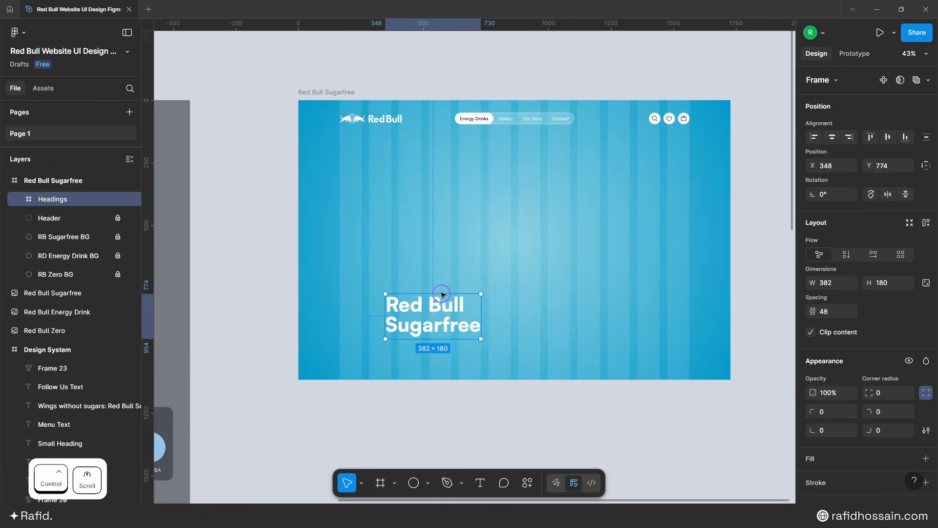
{"action": "left_click_drag", "start_coordinate": [398, 308], "coordinate": [390, 189]}
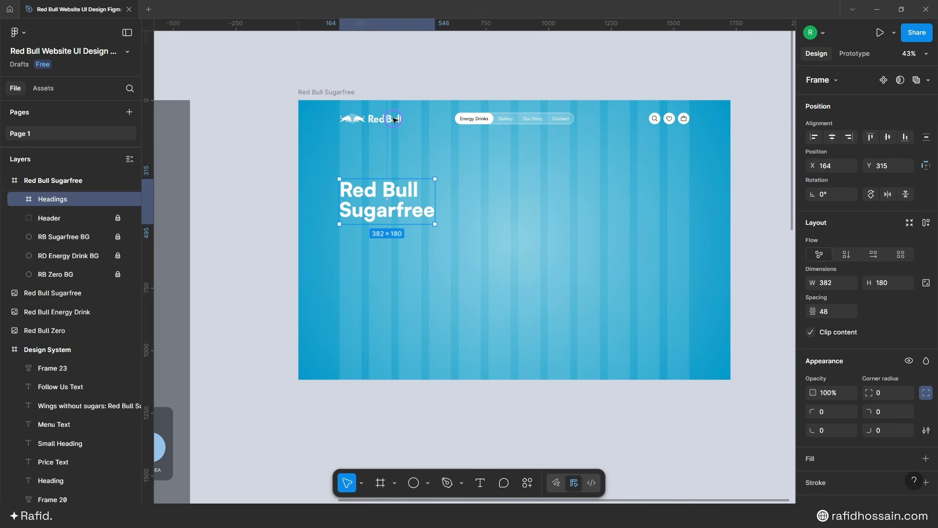
- Nudge the copied Headings frame down to Y 320 while checking its distance to the header
{"action": "key", "text": "alt"}
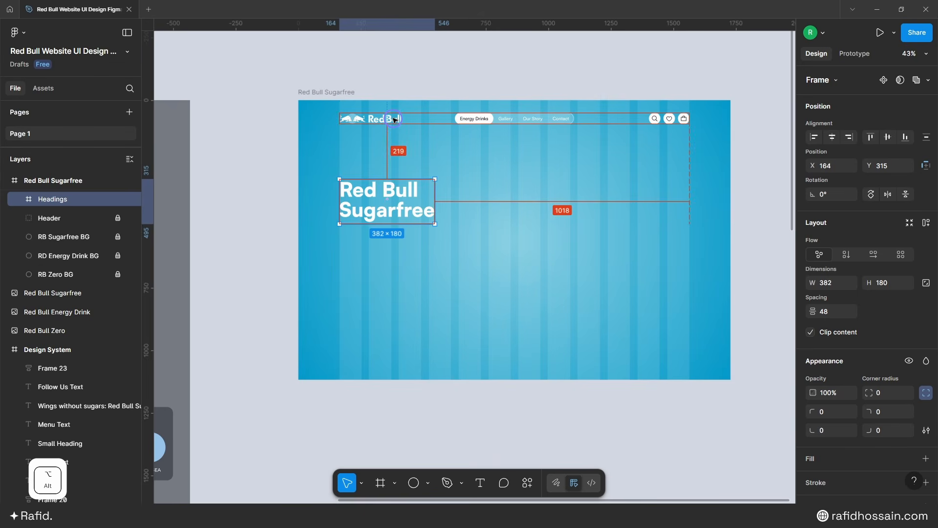
{"action": "key", "text": "Down"}
{"action": "key", "text": "Down"}
{"action": "key", "text": "Down"}
{"action": "key", "text": "Down"}
{"action": "key", "text": "Down"}
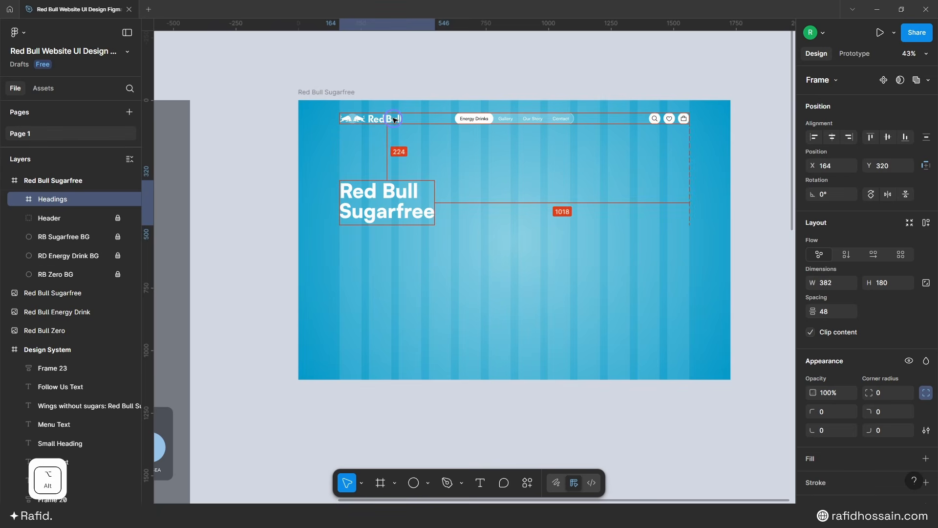
{"action": "left_click", "coordinate": [471, 174]}
{"action": "scroll", "coordinate": [472, 171], "scroll_direction": "down", "scroll_amount": 5, "text": "ctrl"}
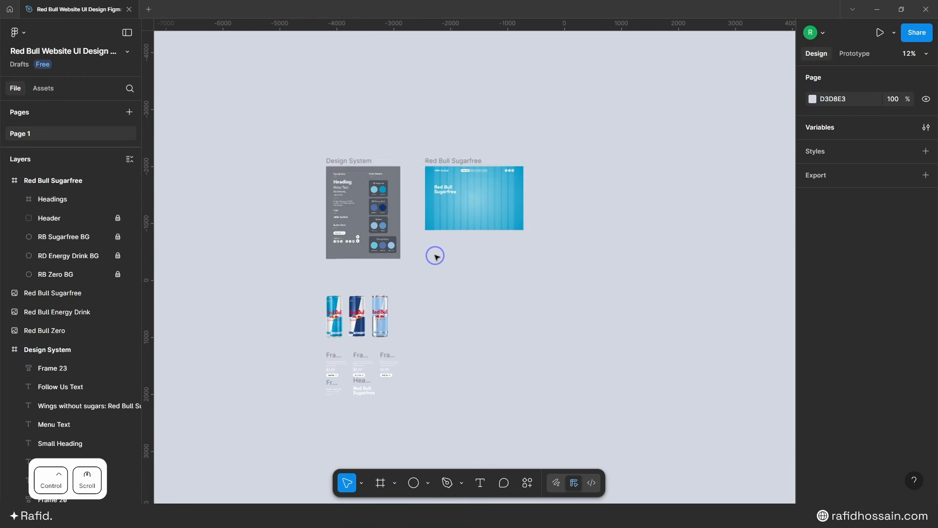
- Place a copy of the description, price and Shop Now frame beneath the Red Bull Sugarfree heading at X 164, Y 528
{"action": "scroll", "coordinate": [475, 299], "scroll_direction": "up", "scroll_amount": 2, "text": "ctrl"}
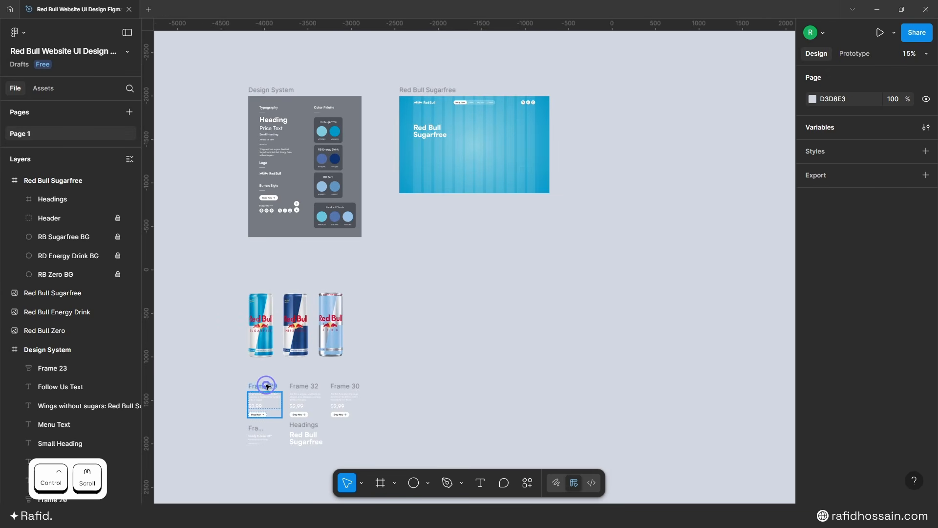
{"action": "left_click", "coordinate": [264, 388]}
{"action": "left_click_drag", "start_coordinate": [264, 386], "coordinate": [459, 244]}
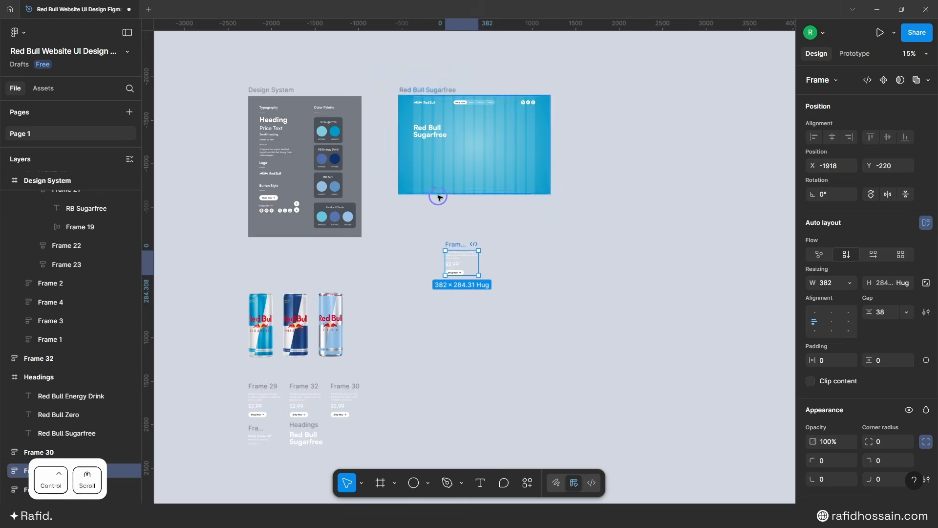
{"action": "scroll", "coordinate": [437, 196], "scroll_direction": "up", "scroll_amount": 2, "text": "ctrl"}
{"action": "left_click_drag", "start_coordinate": [472, 292], "coordinate": [423, 101]}
{"action": "scroll", "coordinate": [419, 93], "scroll_direction": "up", "scroll_amount": 3, "text": "ctrl"}
{"action": "left_click_drag", "start_coordinate": [473, 173], "coordinate": [442, 117]}
{"action": "scroll", "coordinate": [446, 176], "scroll_direction": "down", "scroll_amount": 1, "text": "ctrl"}
{"action": "scroll", "coordinate": [436, 82], "scroll_direction": "up", "scroll_amount": 1, "text": "ctrl"}
{"action": "scroll", "coordinate": [274, 126], "scroll_direction": "down", "scroll_amount": 1, "text": "ctrl"}
{"action": "scroll", "coordinate": [317, 122], "scroll_direction": "up", "scroll_amount": 1, "text": "ctrl"}
{"action": "left_click", "coordinate": [481, 264]}
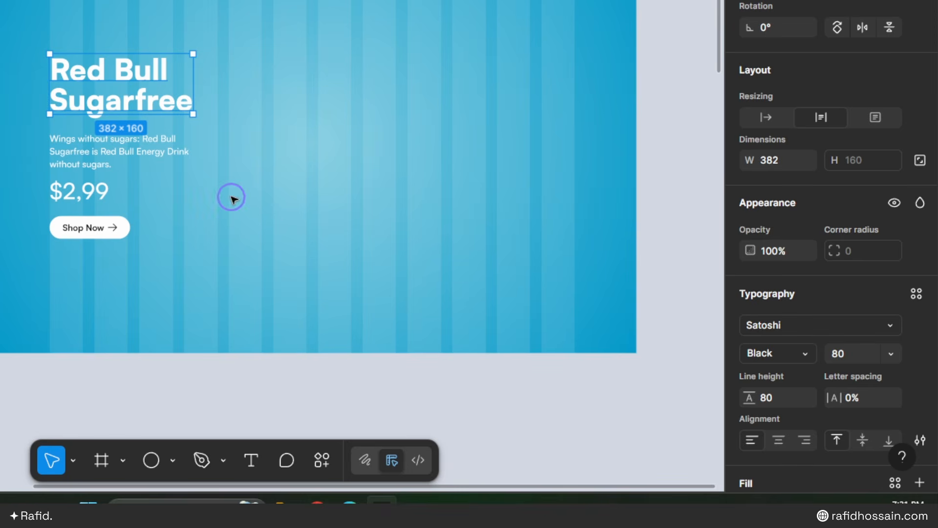
- Inspect the properties of the description text, the Shop Now label, its arrow, the button and the frame enclosing them
{"action": "left_click", "coordinate": [98, 149]}
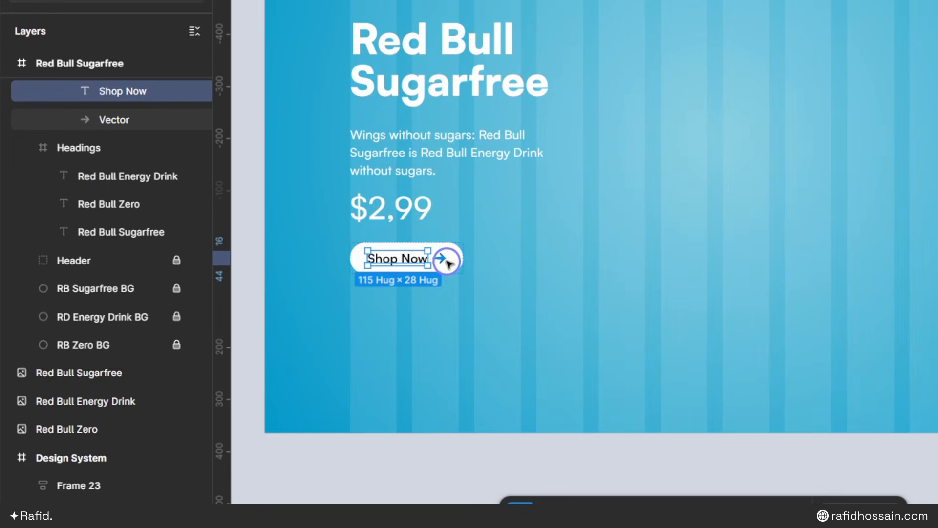
{"action": "left_click", "coordinate": [439, 257]}
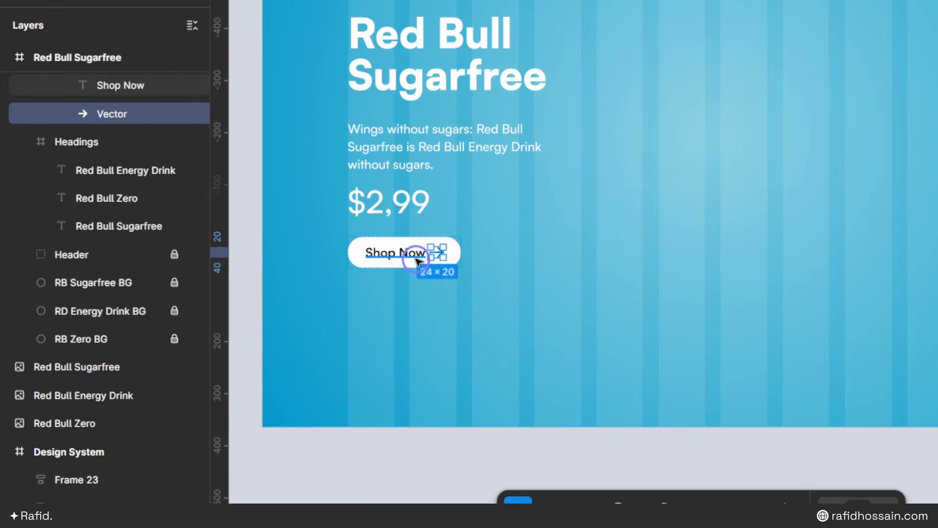
{"action": "left_click", "coordinate": [416, 258]}
{"action": "left_click", "coordinate": [518, 278]}
{"action": "left_click", "coordinate": [457, 262]}
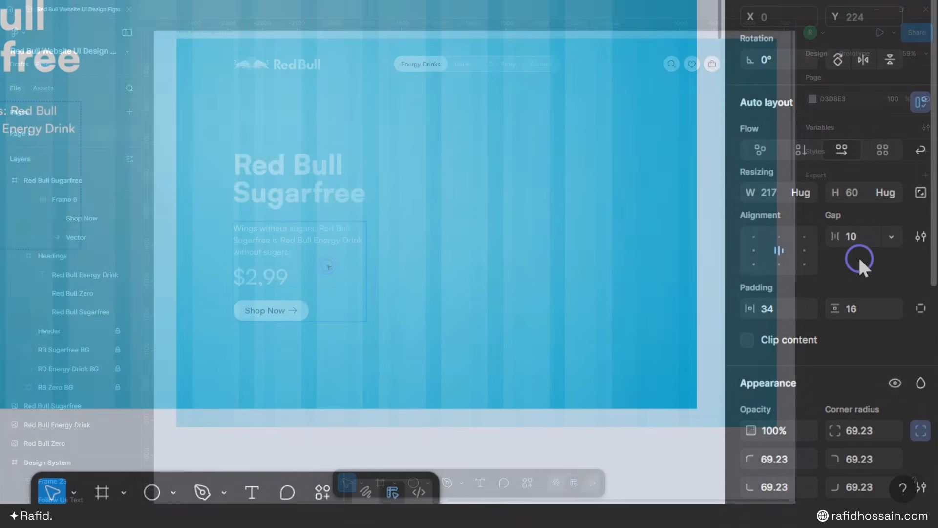
{"action": "left_click", "coordinate": [23, 168]}
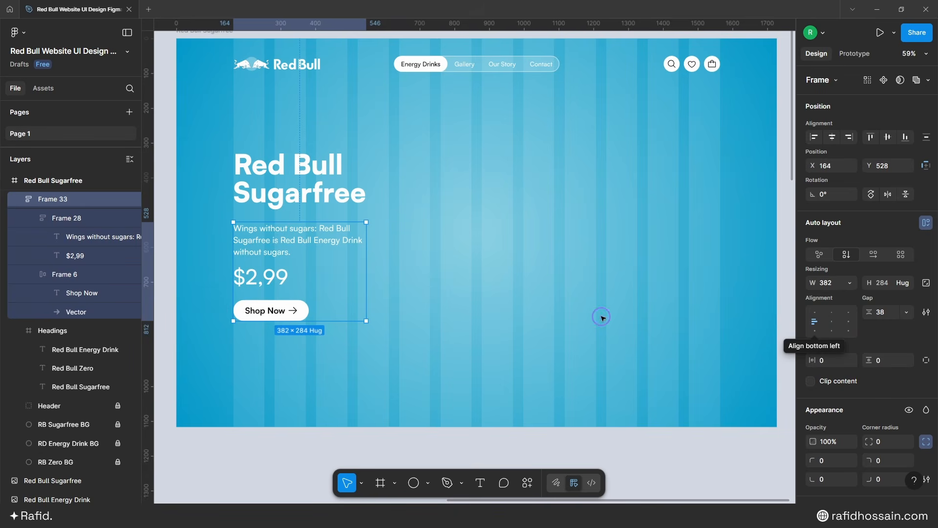
{"action": "left_click", "coordinate": [255, 383]}
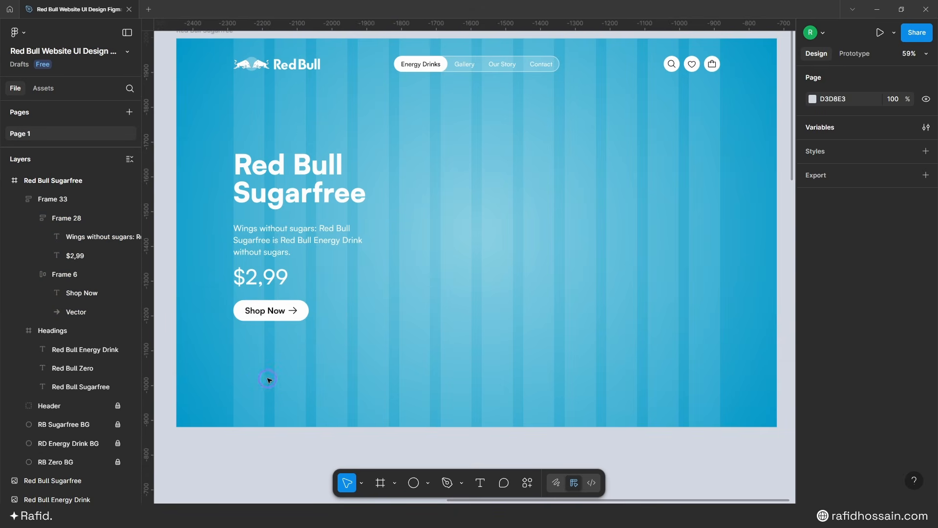
- Place a copy of the Design System's Follow Us frame below the Shop Now button at X 164, Y 923
{"action": "scroll", "coordinate": [526, 295], "scroll_direction": "down", "scroll_amount": 5}
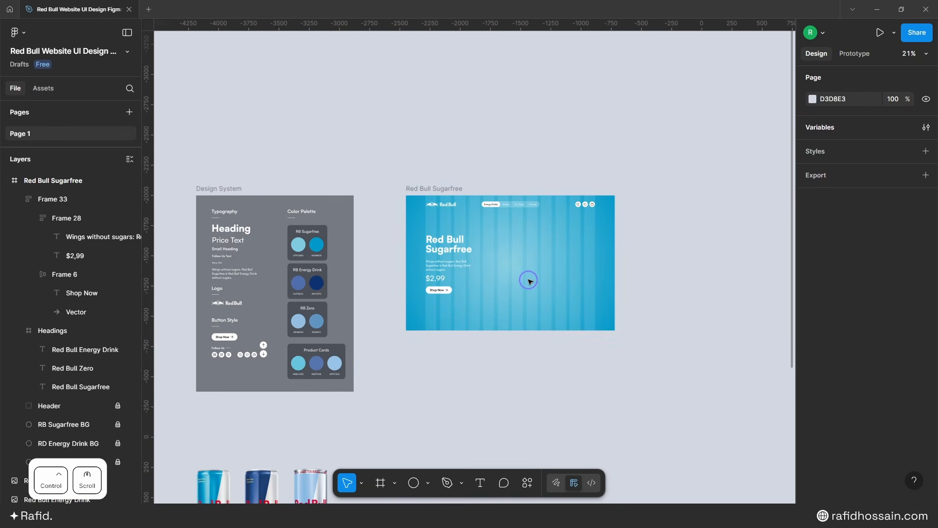
{"action": "left_click_drag", "start_coordinate": [221, 349], "coordinate": [345, 333]}
{"action": "scroll", "coordinate": [450, 309], "scroll_direction": "up", "scroll_amount": 8}
{"action": "key", "text": "alt"}
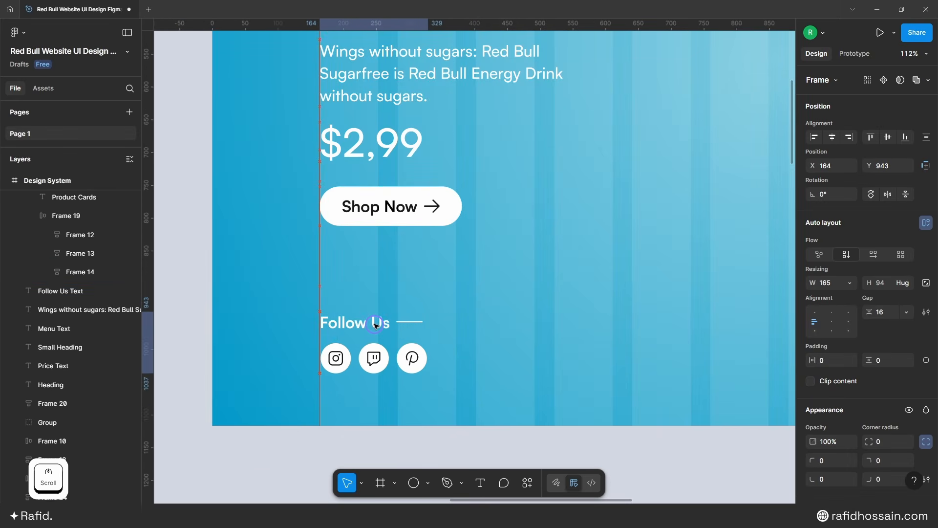
{"action": "key", "text": "shift+Up"}
{"action": "key", "text": "shift+Up"}
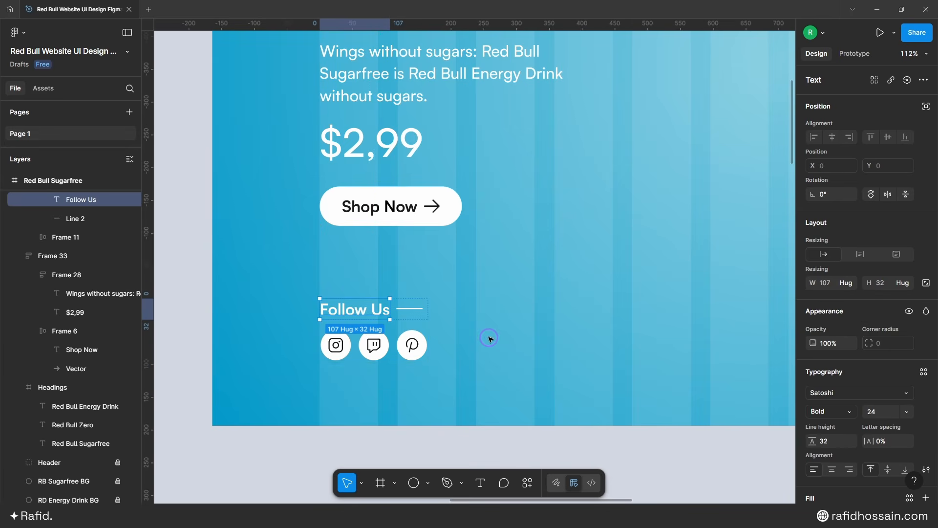
- Inspect the Follow Us text, its line, the Instagram icon with its circle, and the Follow Us frame's layout settings
{"action": "key", "text": "alt"}
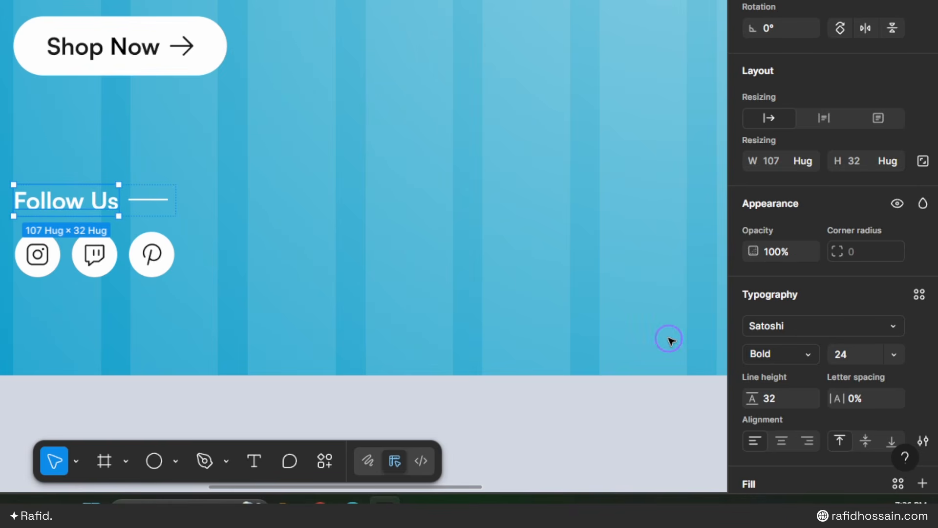
{"action": "left_click", "coordinate": [147, 200]}
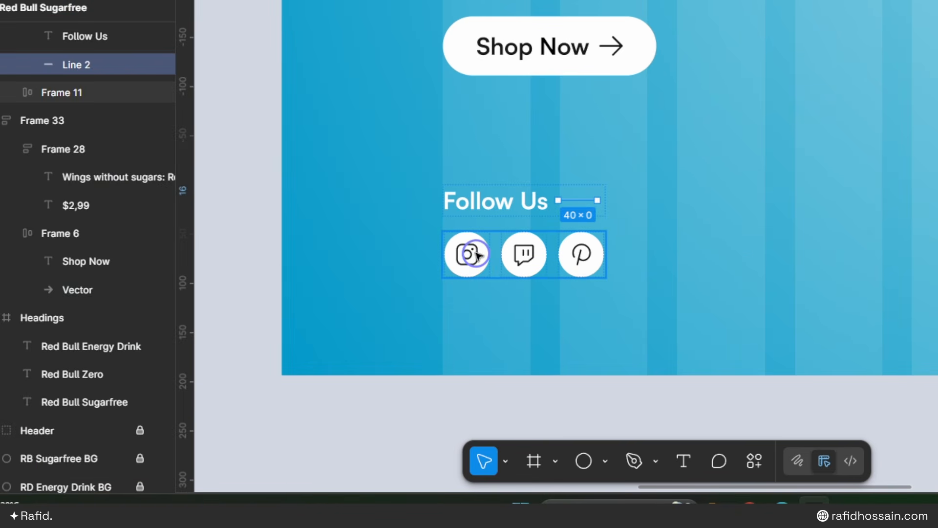
{"action": "left_click", "coordinate": [477, 254], "text": "ctrl"}
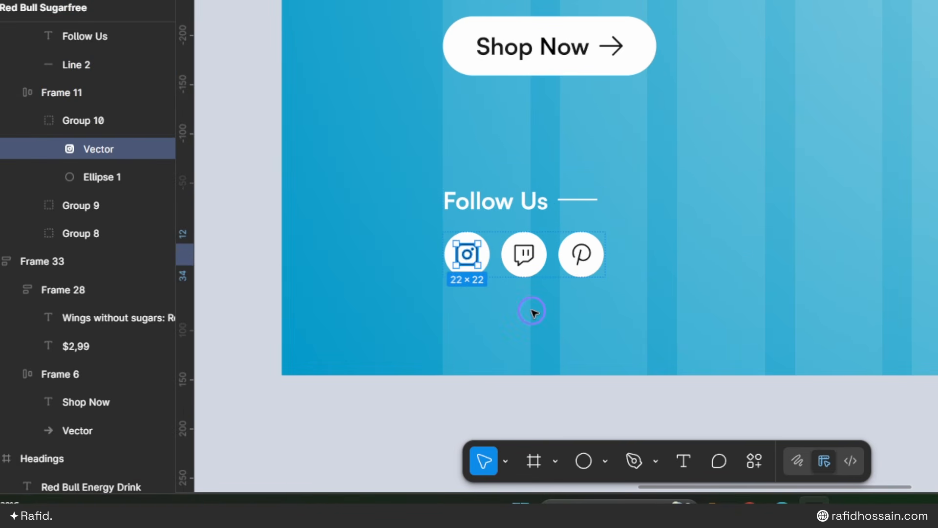
{"action": "left_click", "coordinate": [483, 254]}
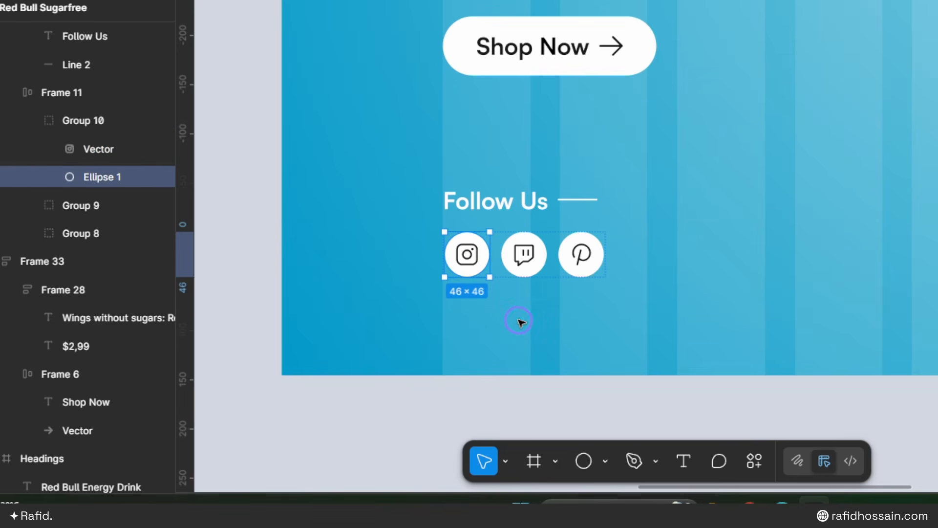
{"action": "left_click", "coordinate": [515, 259]}
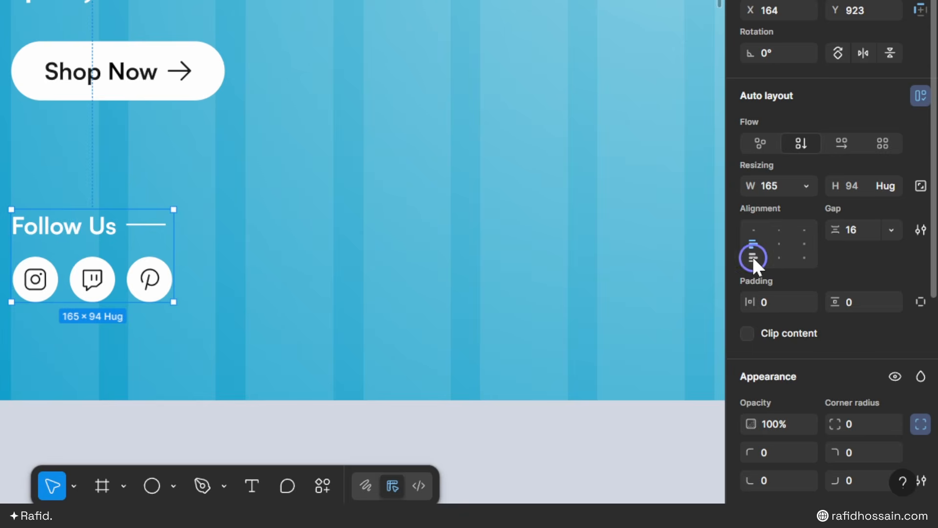
- Draw a rectangle about 506 wide at the centre of the Sugarfree frame, with height 900 and corner radius 500
{"action": "scroll", "coordinate": [305, 390], "scroll_direction": "down", "scroll_amount": 3}
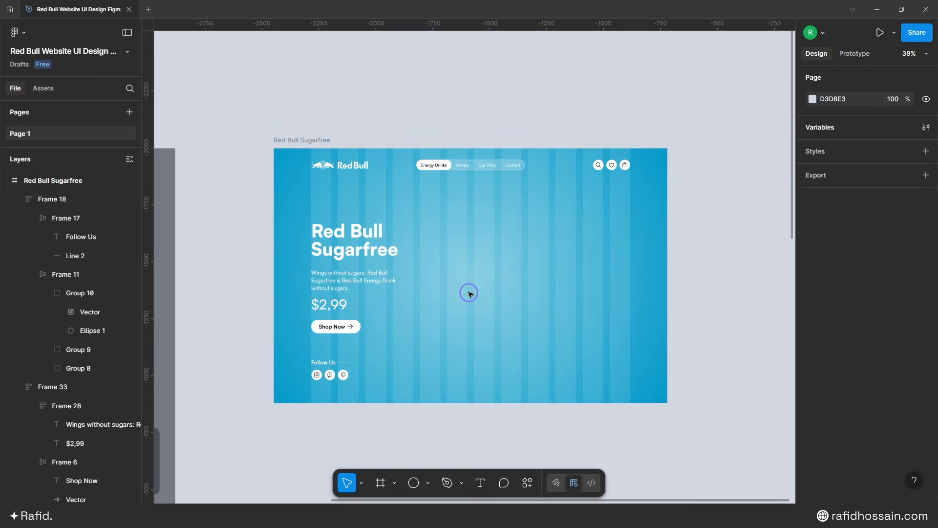
{"action": "key", "text": "r"}
{"action": "left_click_drag", "start_coordinate": [413, 204], "coordinate": [528, 358]}
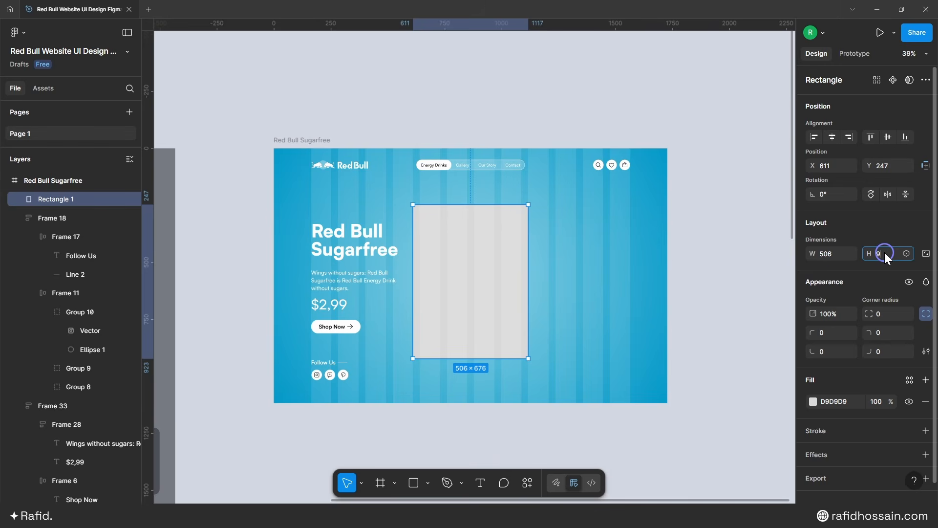
{"action": "key", "text": "Return"}
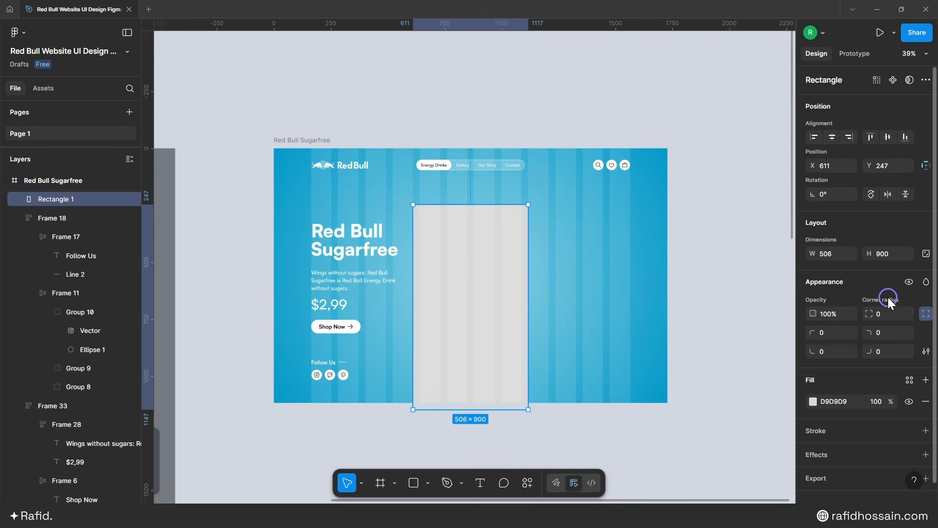
{"action": "left_click", "coordinate": [880, 308]}
{"action": "type", "text": "500"}
{"action": "key", "text": "Return"}
- Fill the rounded rectangle with white (FFFFFF) at 20% opacity
{"action": "left_click", "coordinate": [814, 401]}
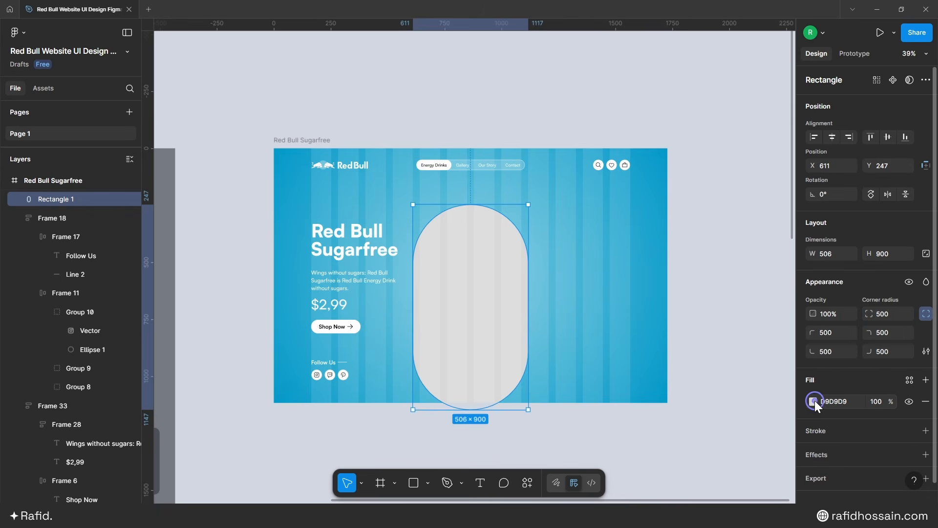
{"action": "left_click_drag", "start_coordinate": [703, 230], "coordinate": [632, 218]}
{"action": "left_click", "coordinate": [877, 401]}
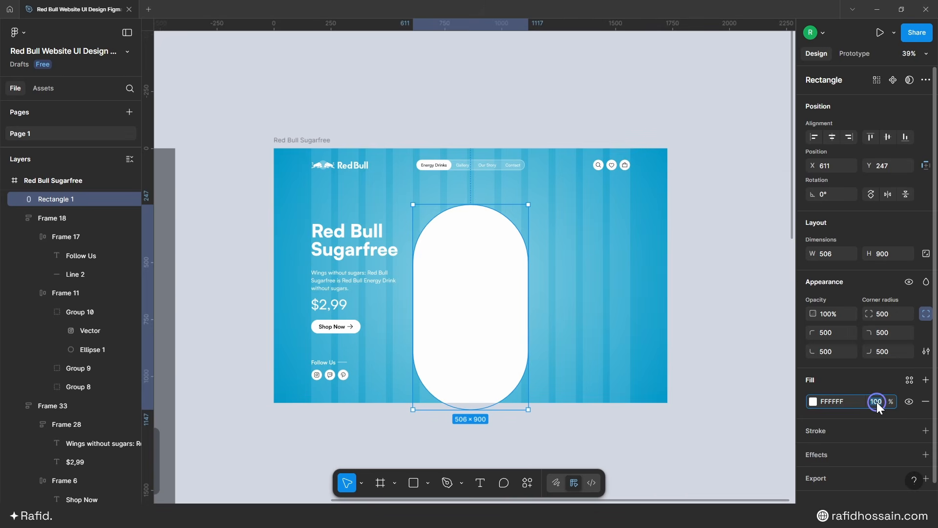
{"action": "type", "text": "20"}
{"action": "key", "text": "Return"}
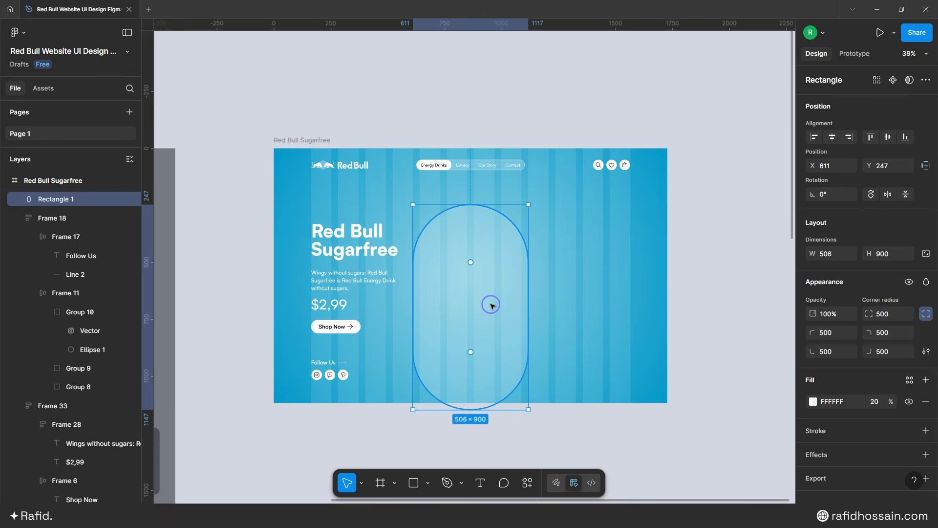
- Move the rounded rectangle straight up to Y 147 while checking its distances to the surroundings, and lock its layer
{"action": "left_click", "coordinate": [490, 304], "text": "shift"}
{"action": "left_click_drag", "start_coordinate": [490, 304], "coordinate": [491, 274]}
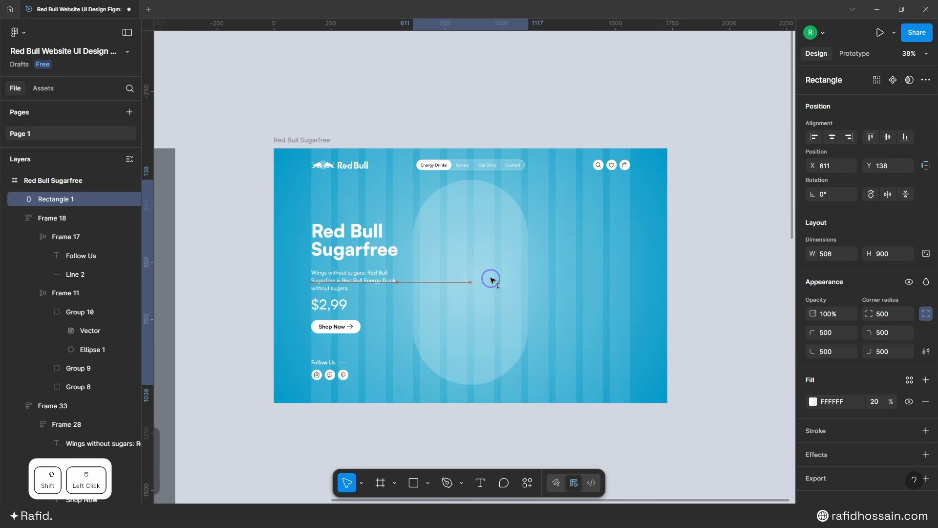
{"action": "key", "text": "alt"}
{"action": "key", "text": "Up"}
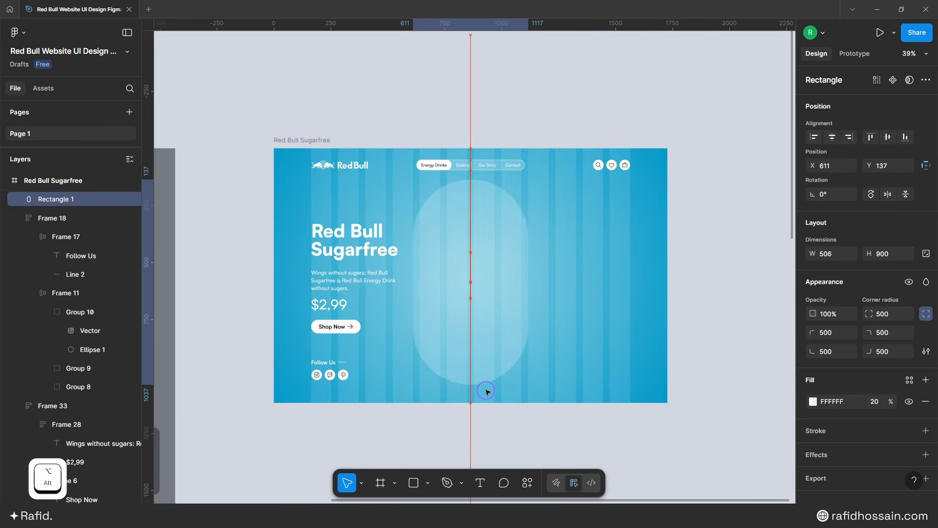
{"action": "key", "text": "shift+Down"}
{"action": "key", "text": "alt"}
{"action": "left_click", "coordinate": [117, 199]}
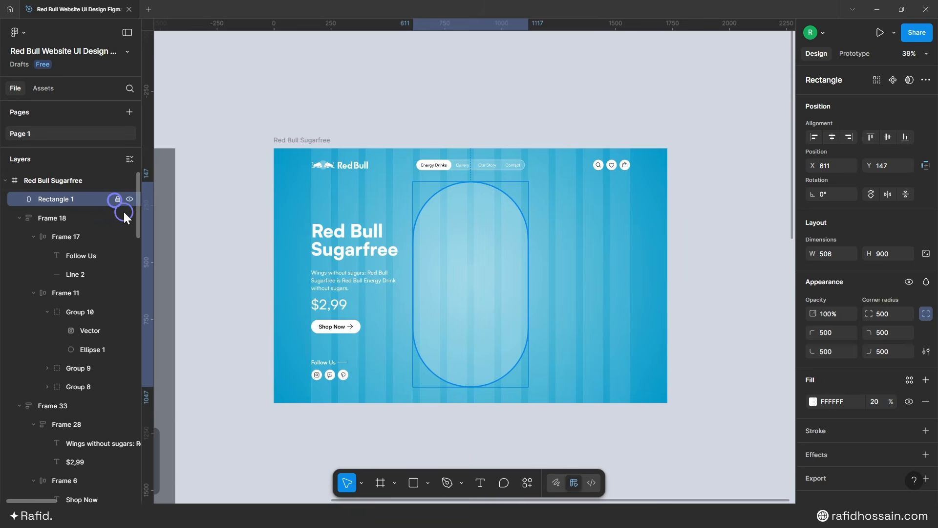
{"action": "left_click", "coordinate": [676, 217]}
- Place a copy of the Red Bull Sugarfree can image over the rounded rectangle at X 720, Y 224
{"action": "scroll", "coordinate": [675, 185], "scroll_direction": "down", "scroll_amount": 5}
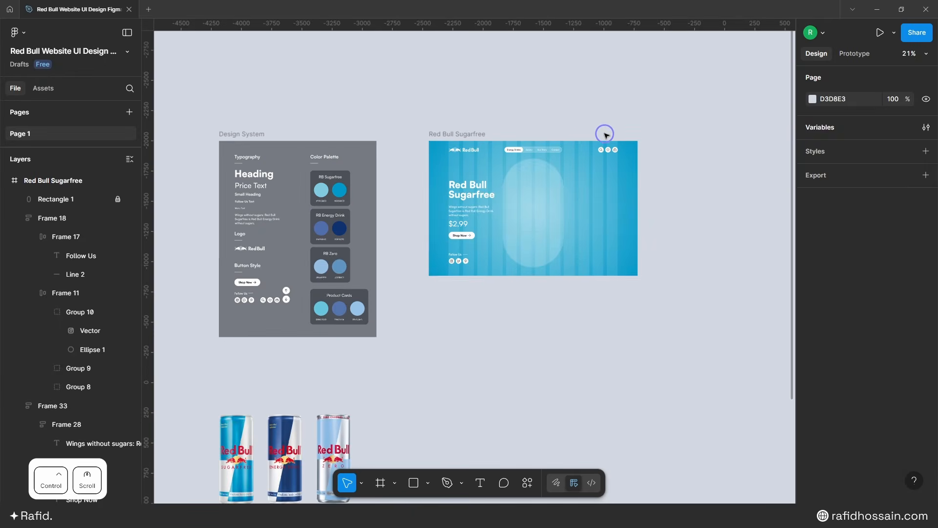
{"action": "left_click_drag", "start_coordinate": [313, 373], "coordinate": [595, 190]}
{"action": "scroll", "coordinate": [594, 190], "scroll_direction": "up", "scroll_amount": 4}
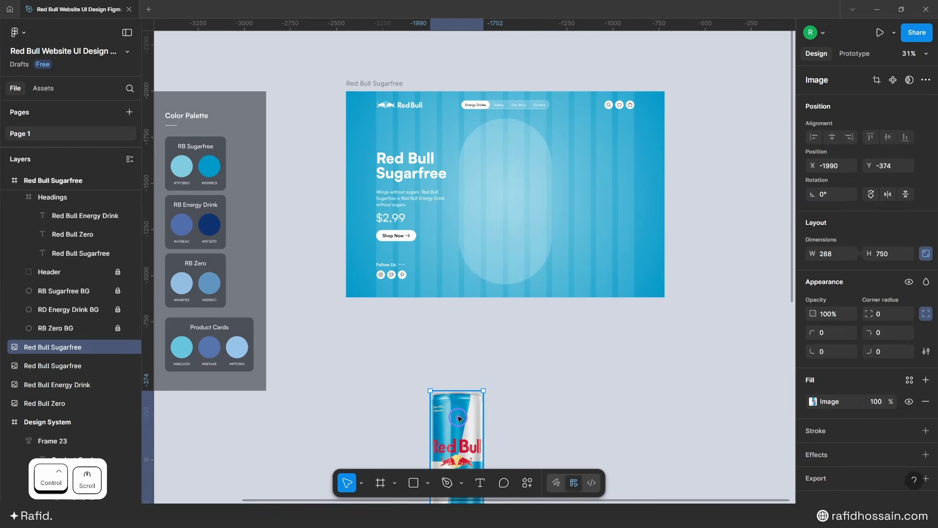
{"action": "left_click_drag", "start_coordinate": [460, 412], "coordinate": [509, 162]}
{"action": "scroll", "coordinate": [534, 149], "scroll_direction": "up", "scroll_amount": 3}
{"action": "scroll", "coordinate": [534, 148], "scroll_direction": "up", "scroll_amount": 3}
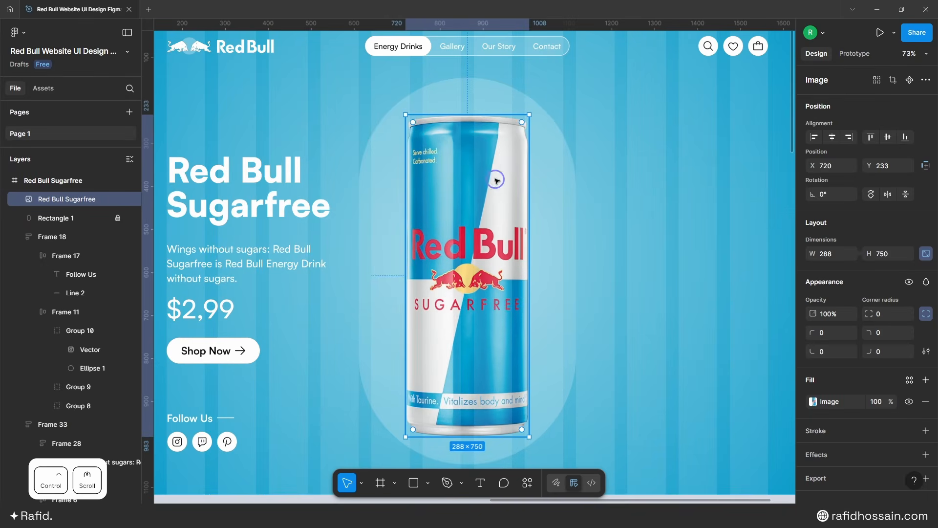
{"action": "left_click_drag", "start_coordinate": [483, 197], "coordinate": [480, 189]}
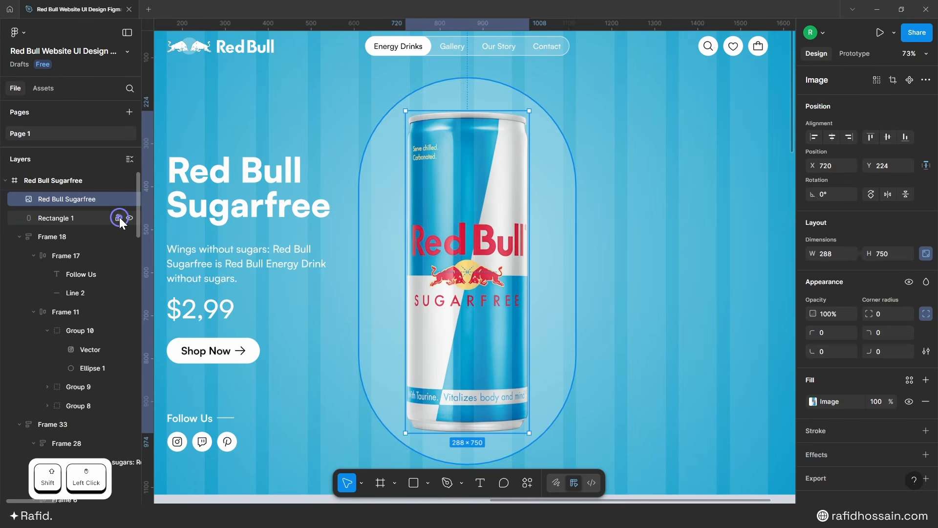
- Unlock the rounded rectangle and align it with the can image on their vertical centres
{"action": "left_click", "coordinate": [118, 218]}
{"action": "left_click", "coordinate": [553, 248], "text": "shift"}
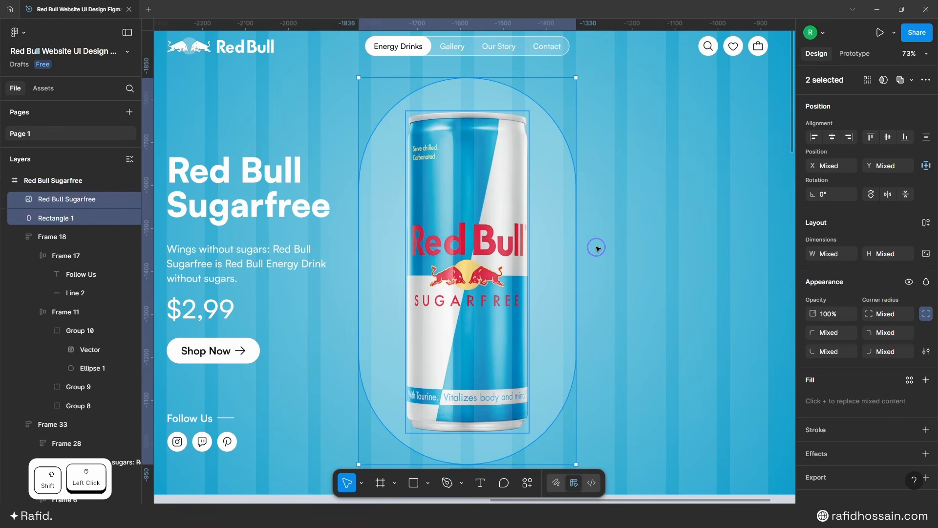
{"action": "left_click", "coordinate": [888, 136]}
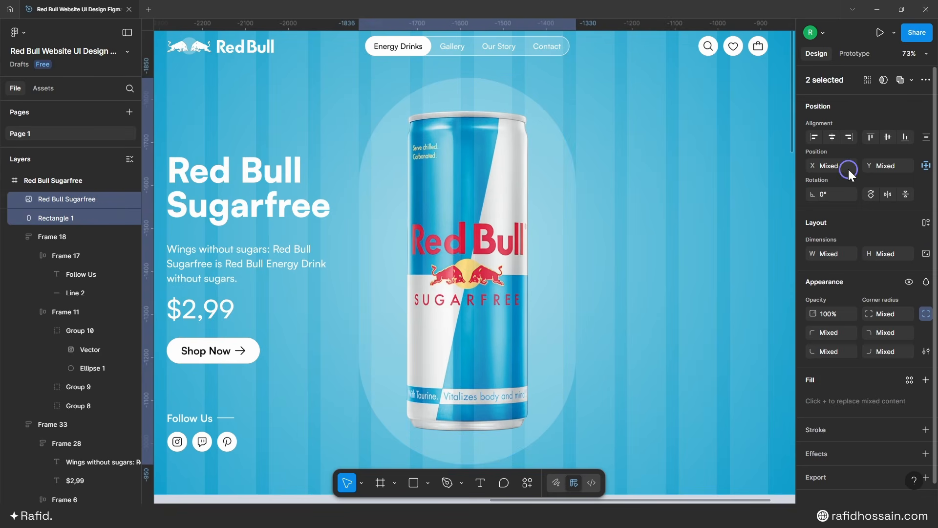
{"action": "scroll", "coordinate": [460, 167], "scroll_direction": "down", "scroll_amount": 3}
{"action": "left_click", "coordinate": [450, 412]}
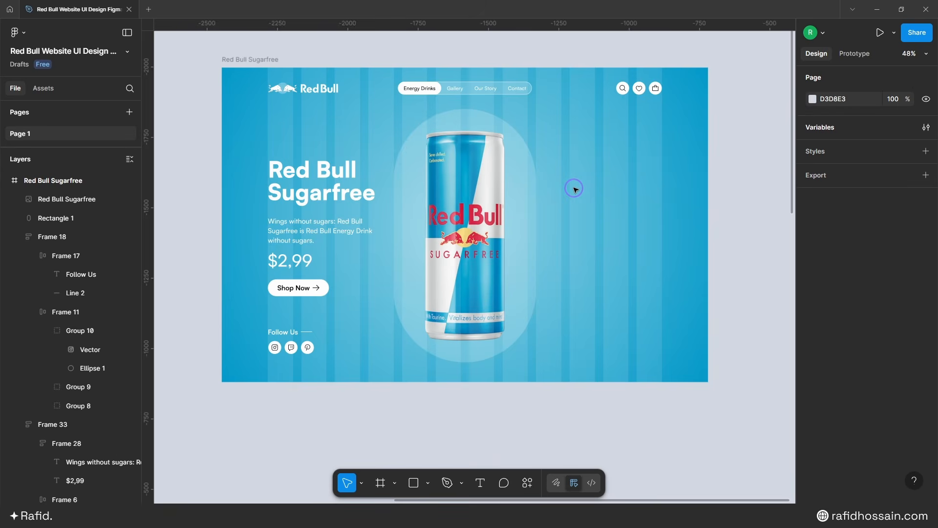
- Copy the up/down arrow buttons from the design system onto the edge of the rounded rectangle beside the can
{"action": "scroll", "coordinate": [570, 192], "scroll_direction": "down", "scroll_amount": 5}
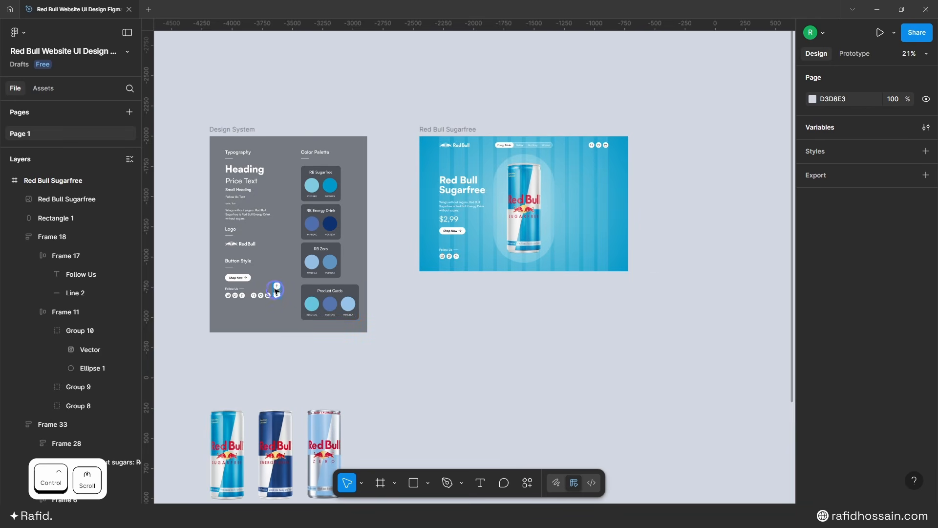
{"action": "left_click", "coordinate": [276, 289], "text": "ctrl"}
{"action": "left_click_drag", "start_coordinate": [276, 289], "coordinate": [579, 237]}
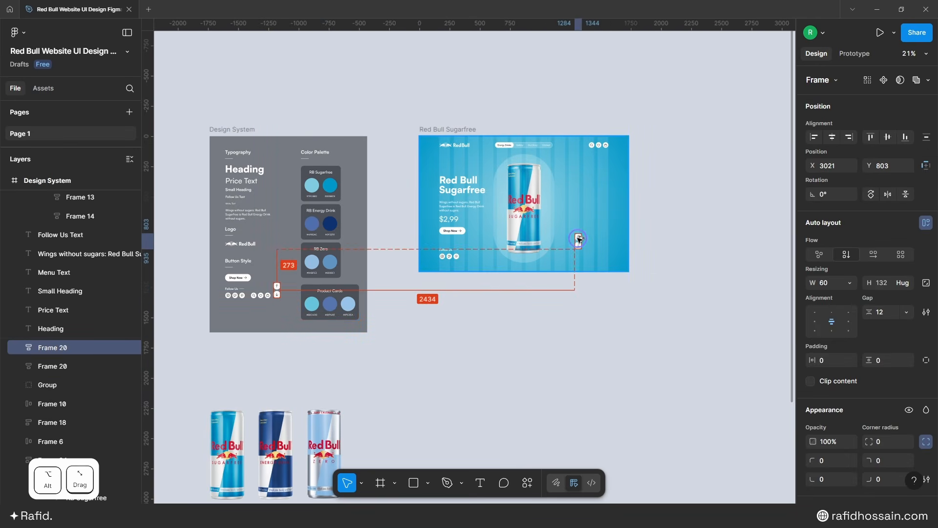
{"action": "scroll", "coordinate": [579, 238], "scroll_direction": "up", "scroll_amount": 5}
{"action": "left_click_drag", "start_coordinate": [535, 283], "coordinate": [498, 221]}
- Align the arrow buttons with the rounded rectangle on their vertical centres
{"action": "left_click", "coordinate": [483, 194], "text": "shift"}
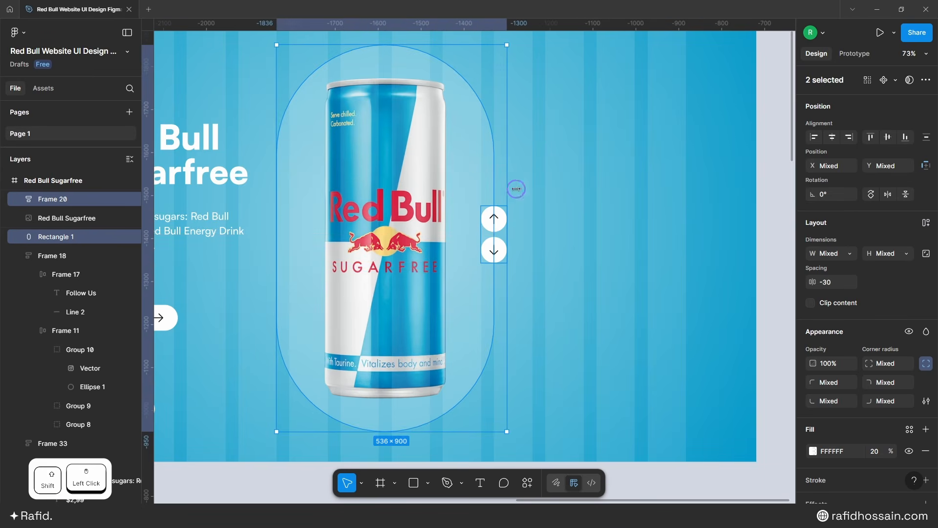
{"action": "left_click", "coordinate": [889, 139]}
{"action": "left_click", "coordinate": [592, 219]}
- Inspect the dimensions of the up-arrow icon and its circle in the copied arrow buttons
{"action": "scroll", "coordinate": [511, 203], "scroll_direction": "up", "scroll_amount": 5}
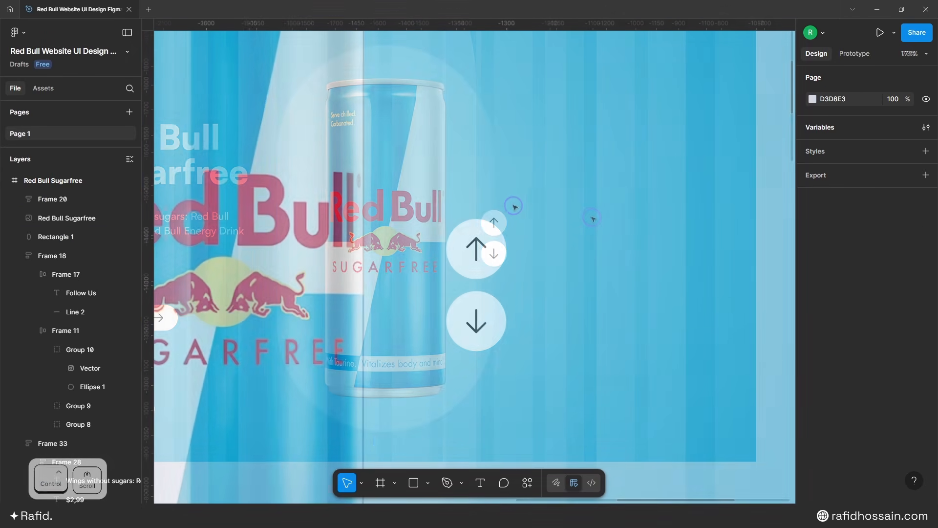
{"action": "left_click", "coordinate": [477, 249], "text": "ctrl"}
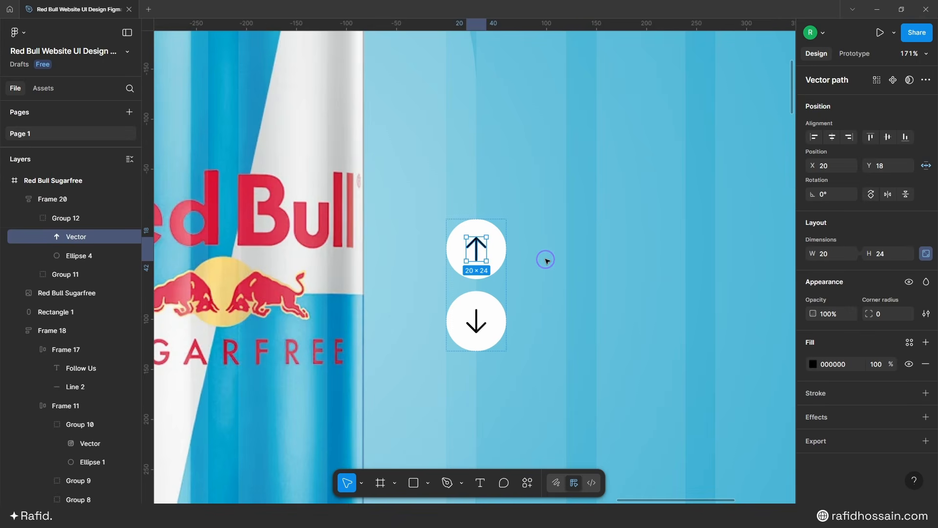
{"action": "key", "text": "Tab"}
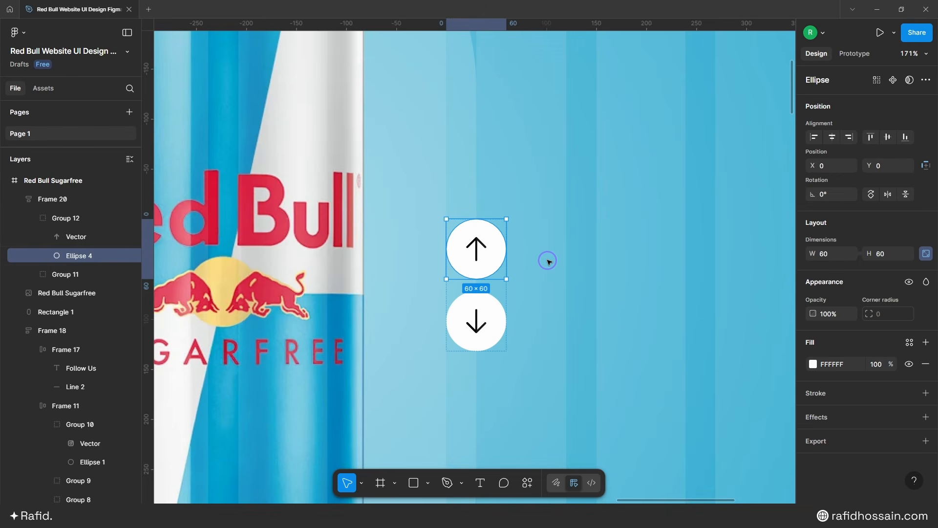
{"action": "left_click", "coordinate": [481, 310]}
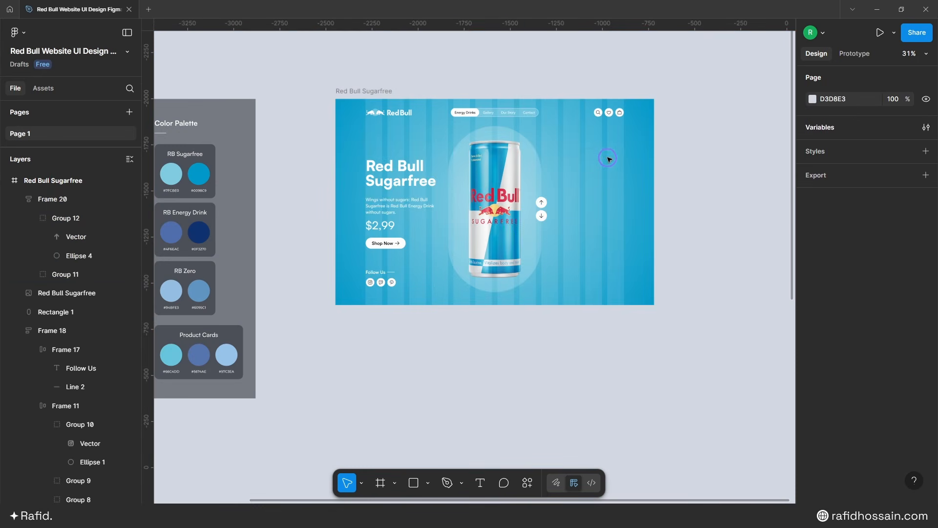
- Draw a 328 × 180 rectangle at X 1236, Y 246 beside the can, below the header icons
{"action": "scroll", "coordinate": [614, 154], "scroll_direction": "up", "scroll_amount": 2, "text": "ctrl"}
{"action": "scroll", "coordinate": [614, 154], "scroll_direction": "up", "scroll_amount": 3, "text": "ctrl"}
{"action": "key", "text": "r"}
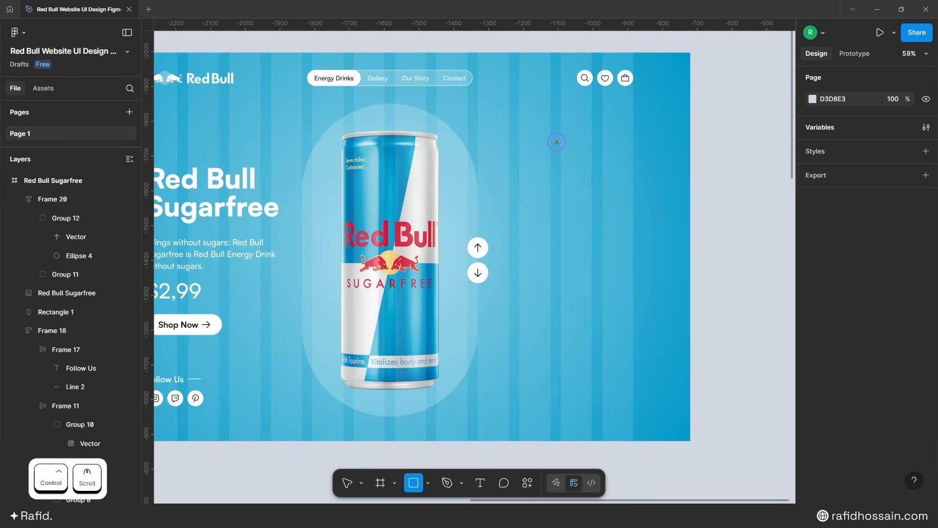
{"action": "mouse_move", "coordinate": [518, 139]}
{"action": "left_mouse_down"}
{"action": "mouse_move", "coordinate": [634, 188]}
{"action": "mouse_move", "coordinate": [580, 202]}
{"action": "left_mouse_up"}
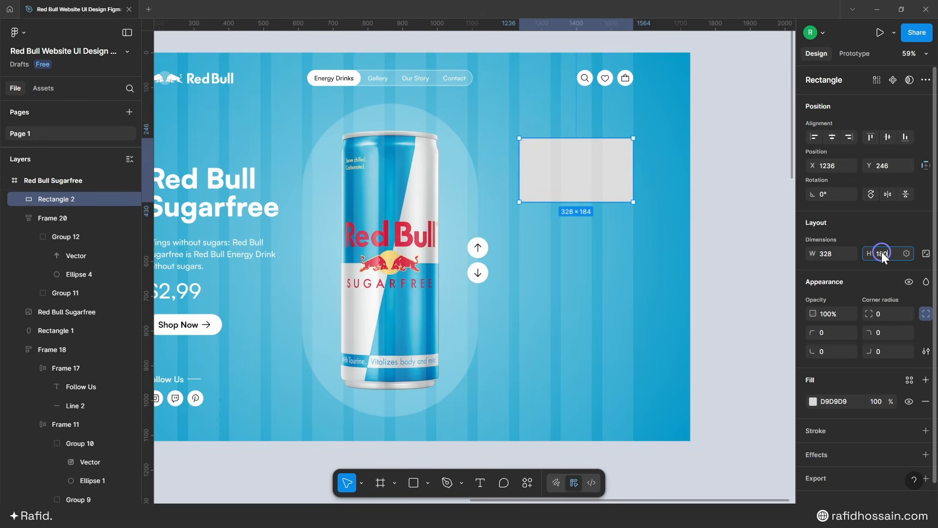
{"action": "key", "text": "Return"}
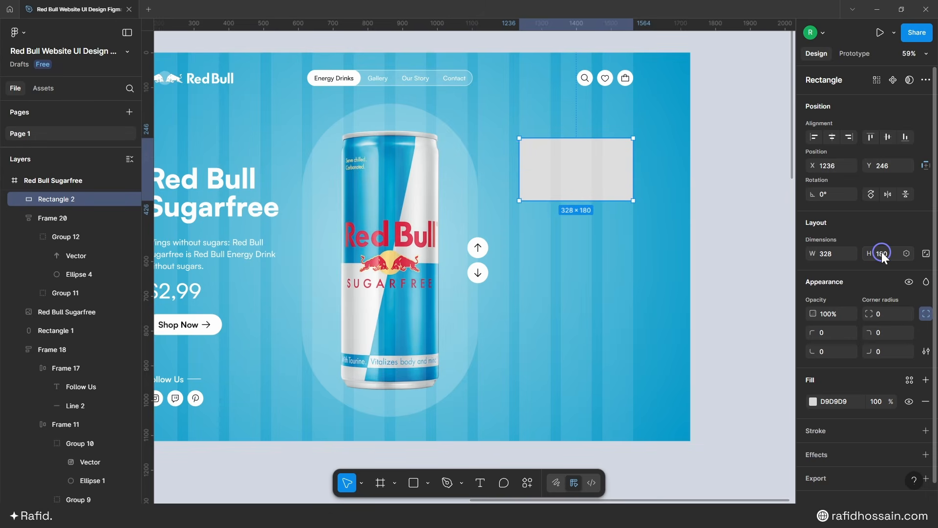
- Fill the new rectangle with the White Color style and set its corner radius to 24
{"action": "left_click", "coordinate": [813, 402]}
{"action": "left_click", "coordinate": [715, 186]}
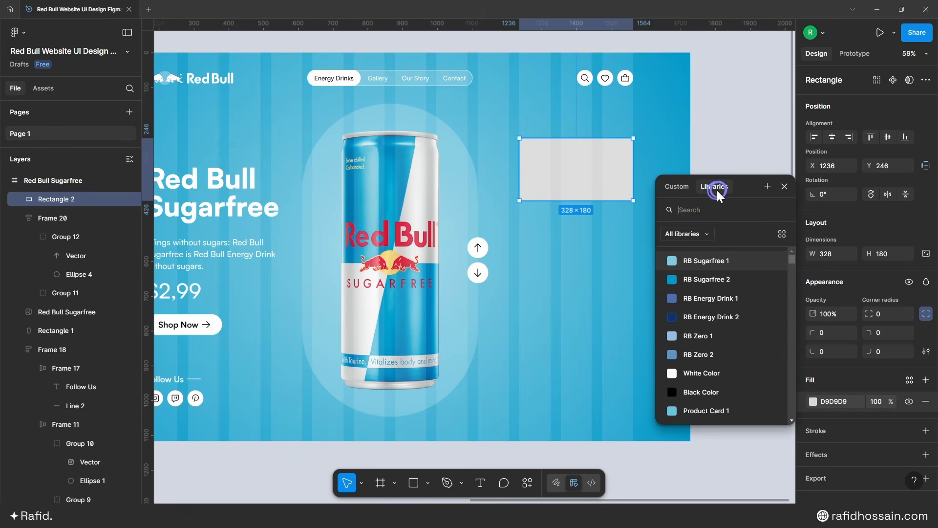
{"action": "left_click", "coordinate": [704, 374]}
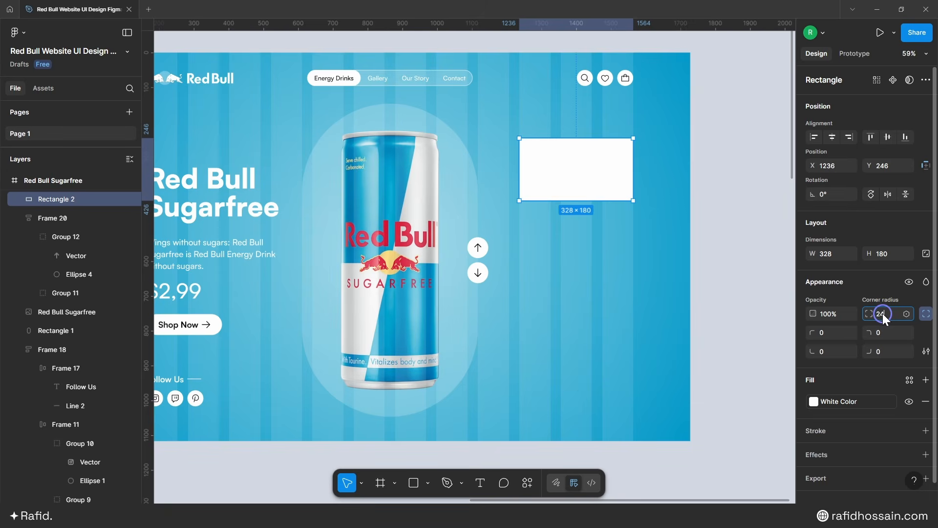
{"action": "key", "text": "Return"}
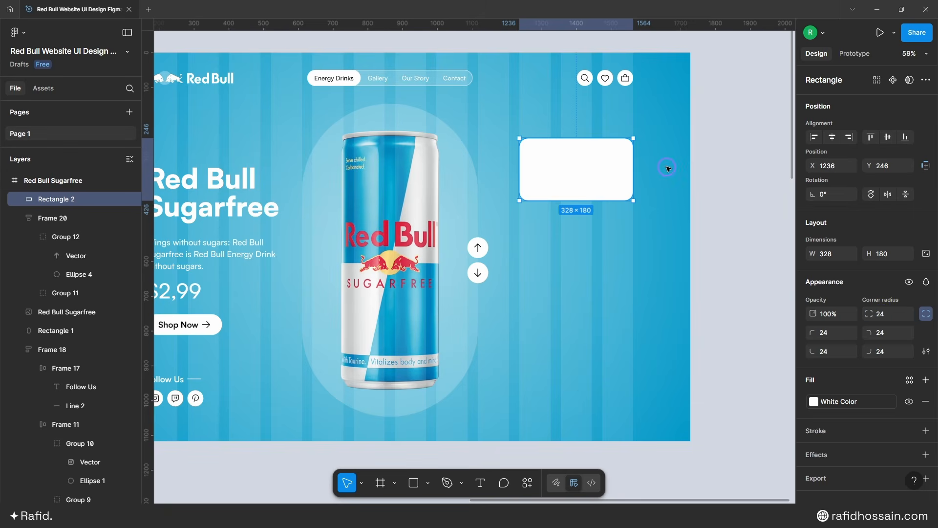
- Give the white card an inside stroke in the White Color style with weight 4
{"action": "left_click", "coordinate": [826, 432]}
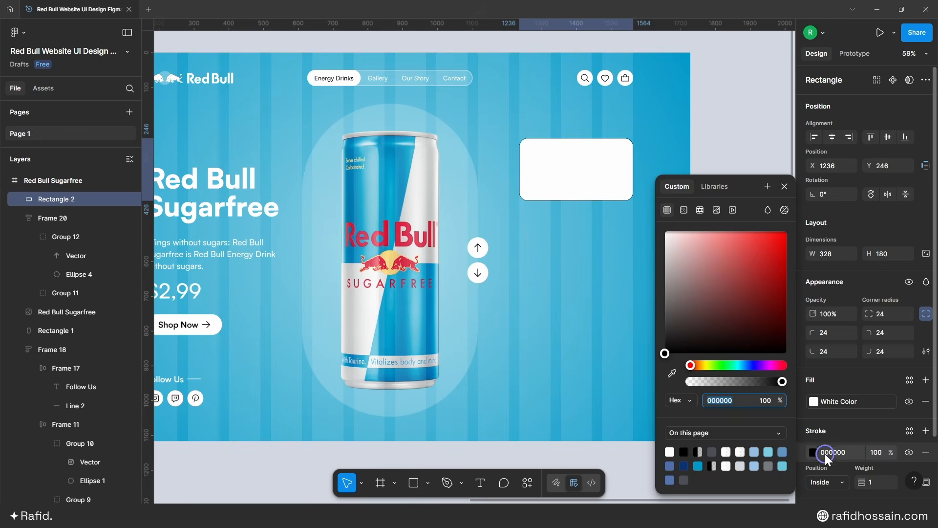
{"action": "left_click", "coordinate": [711, 185]}
{"action": "left_click", "coordinate": [691, 374]}
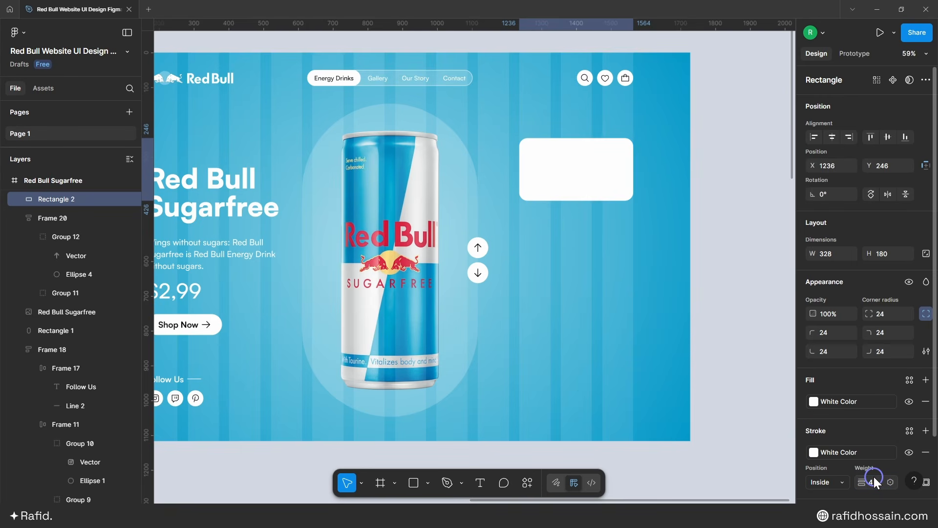
- Add a drop shadow with blur 20 to the white card and adjust the shadow colour's opacity
{"action": "scroll", "coordinate": [868, 443], "scroll_direction": "down", "scroll_amount": 3}
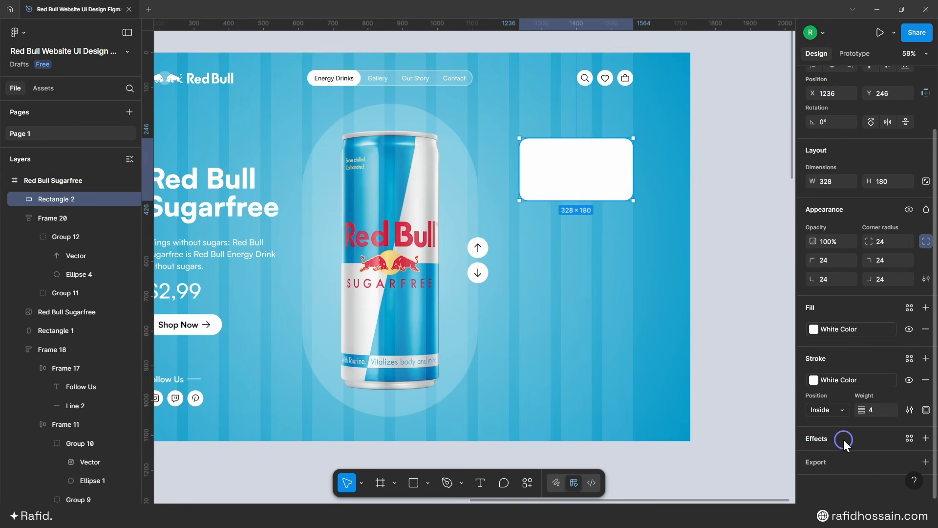
{"action": "left_click", "coordinate": [838, 438]}
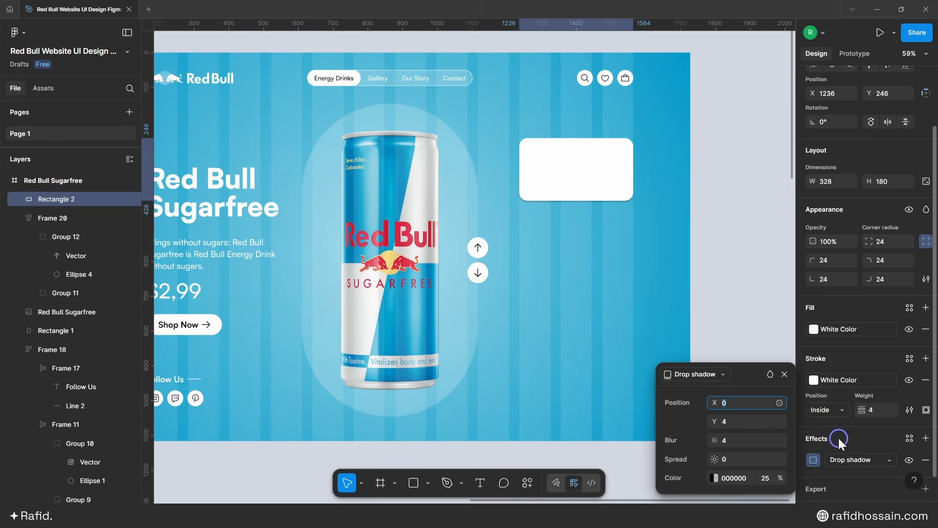
{"action": "left_click", "coordinate": [728, 441]}
{"action": "type", "text": "20"}
{"action": "left_click", "coordinate": [765, 478]}
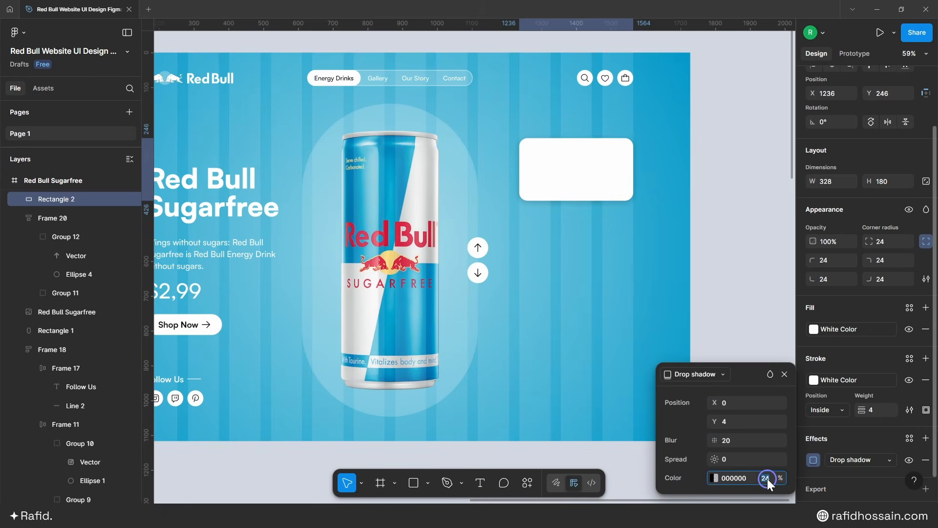
{"action": "left_click", "coordinate": [784, 373]}
- Draw a 140 × 180 rectangle over the white card, flush with its left edge at X 1236, Y 246
{"action": "scroll", "coordinate": [608, 128], "scroll_direction": "up", "scroll_amount": 3}
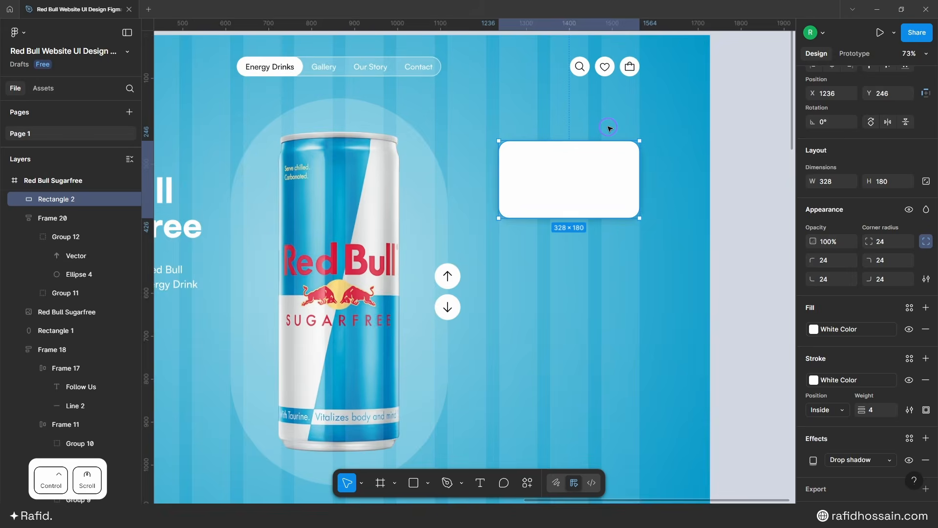
{"action": "scroll", "coordinate": [608, 128], "scroll_direction": "up", "scroll_amount": 2}
{"action": "key", "text": "r"}
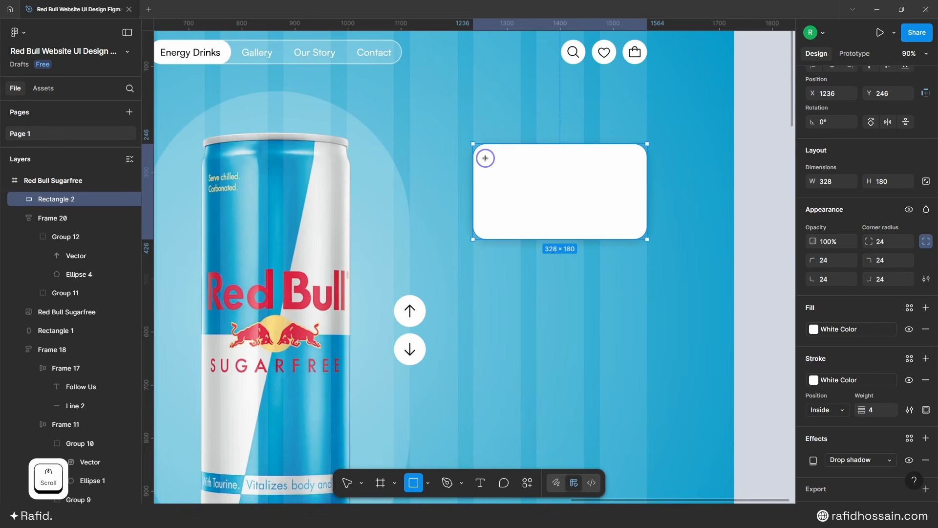
{"action": "left_click_drag", "start_coordinate": [479, 152], "coordinate": [545, 238]}
{"action": "left_click_drag", "start_coordinate": [498, 176], "coordinate": [502, 144]}
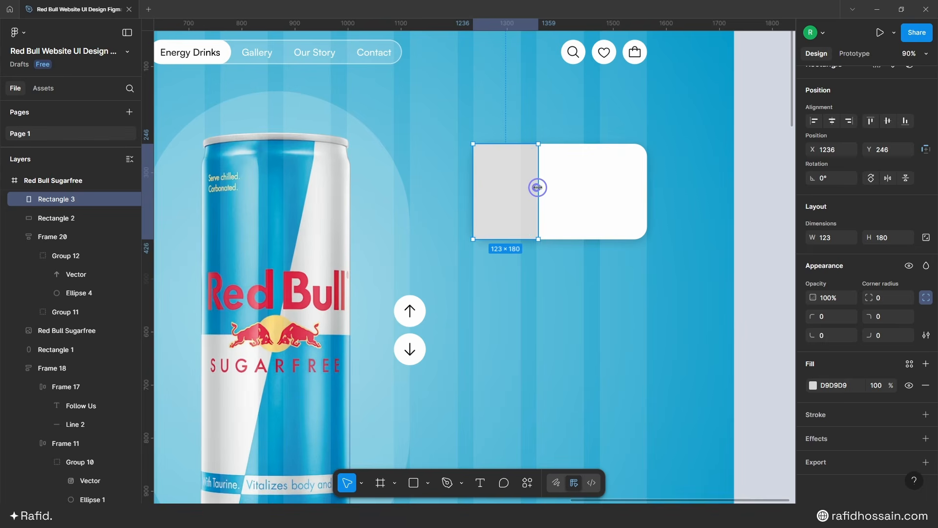
{"action": "left_click_drag", "start_coordinate": [538, 187], "coordinate": [547, 188]}
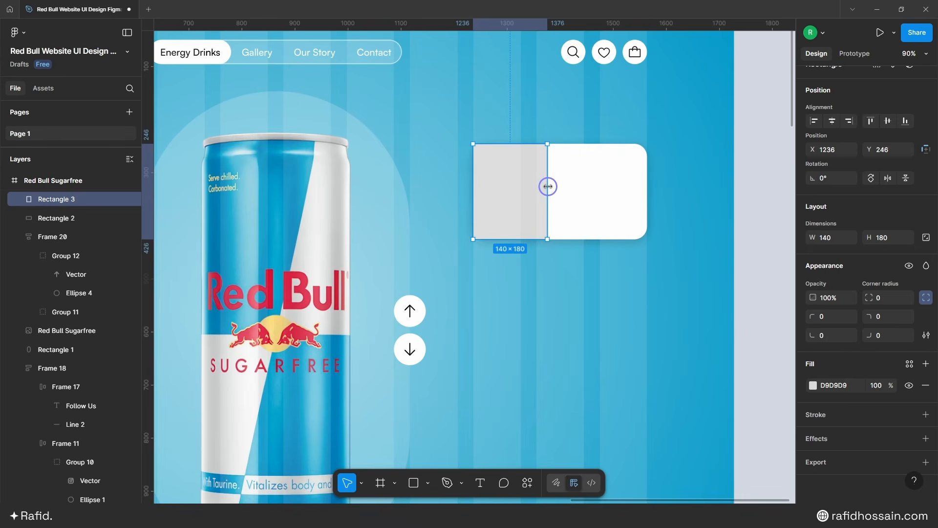
- Set the smaller rectangle's corner radius to 24 and fill it with the Product Card 1 style
{"action": "left_click", "coordinate": [890, 298]}
{"action": "type", "text": "24"}
{"action": "key", "text": "Return"}
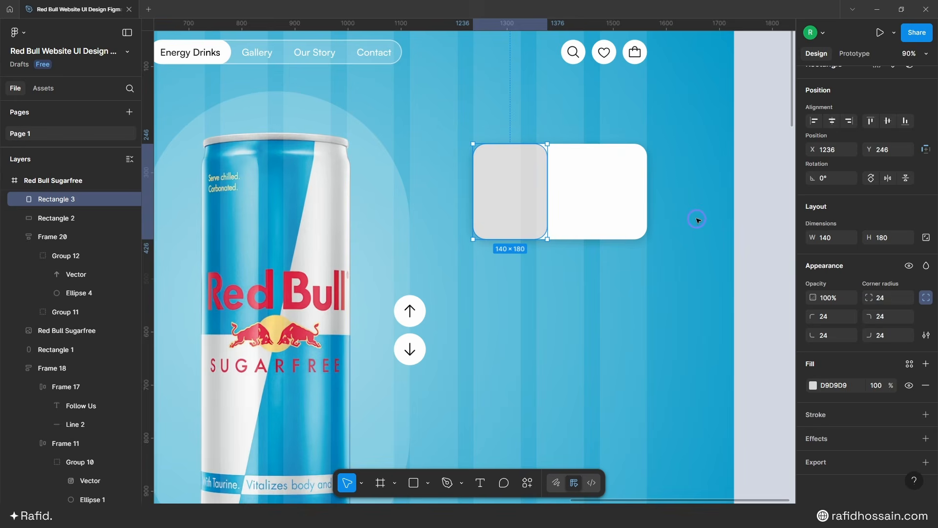
{"action": "left_click", "coordinate": [813, 385]}
{"action": "left_click", "coordinate": [713, 186]}
{"action": "scroll", "coordinate": [714, 288], "scroll_direction": "down", "scroll_amount": 3}
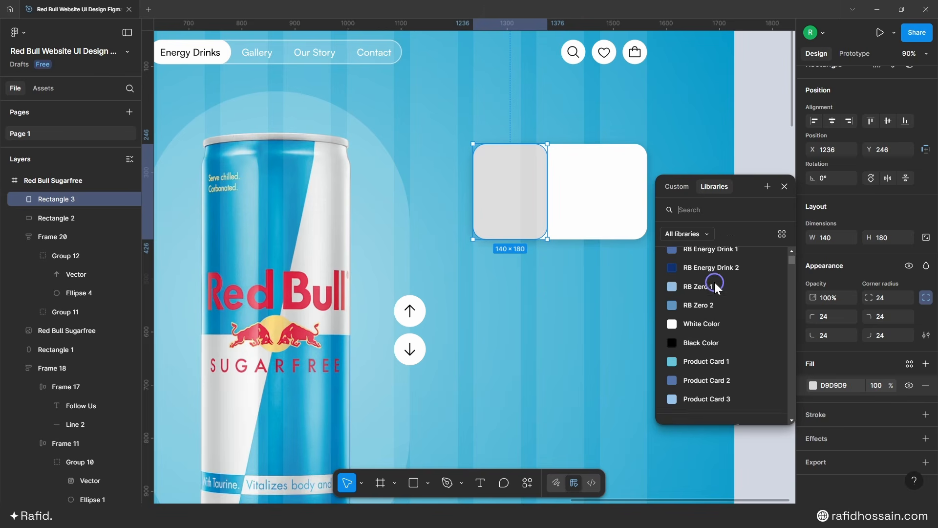
{"action": "left_click", "coordinate": [722, 314]}
{"action": "left_click", "coordinate": [711, 312]}
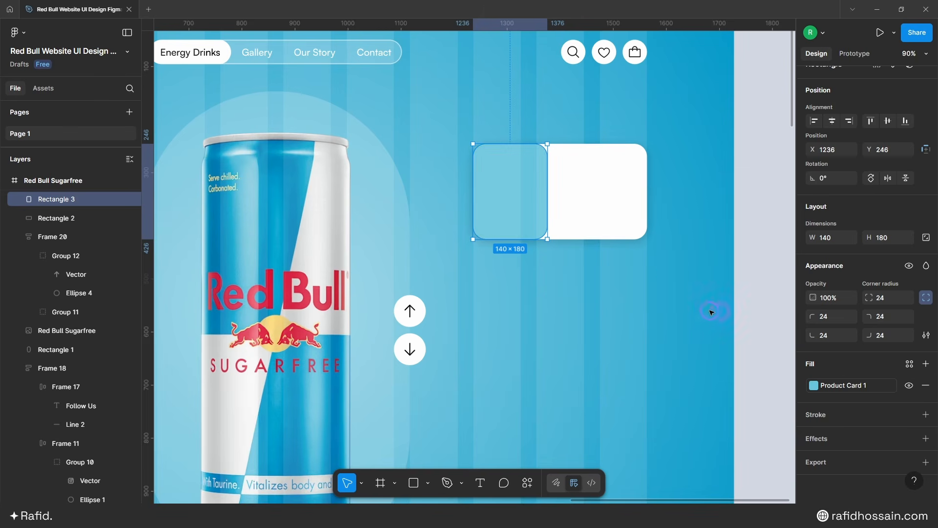
{"action": "left_click", "coordinate": [686, 272]}
- Duplicate the source Red Bull Sugarfree can image below the hero frame and set the copy's height to 140
{"action": "scroll", "coordinate": [681, 168], "scroll_direction": "up", "scroll_amount": 1}
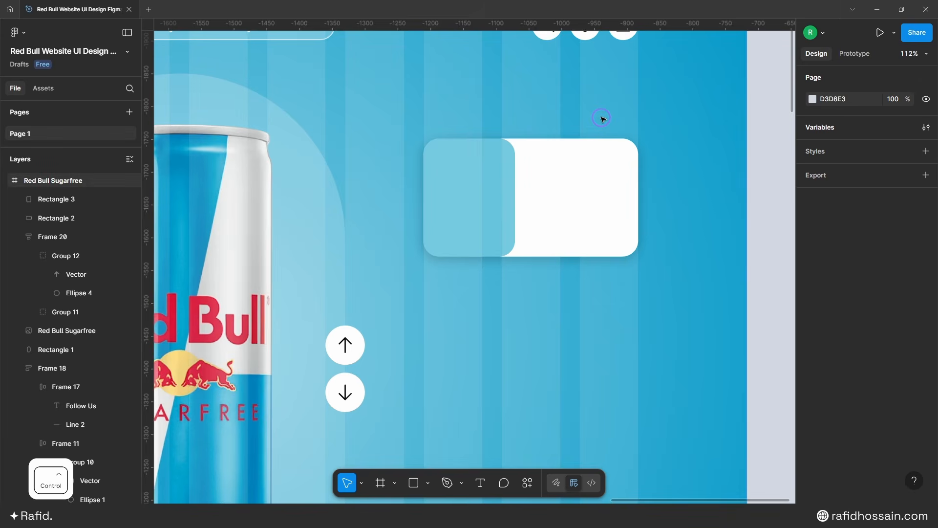
{"action": "scroll", "coordinate": [628, 116], "scroll_direction": "down", "scroll_amount": 5}
{"action": "scroll", "coordinate": [636, 118], "scroll_direction": "down", "scroll_amount": 3}
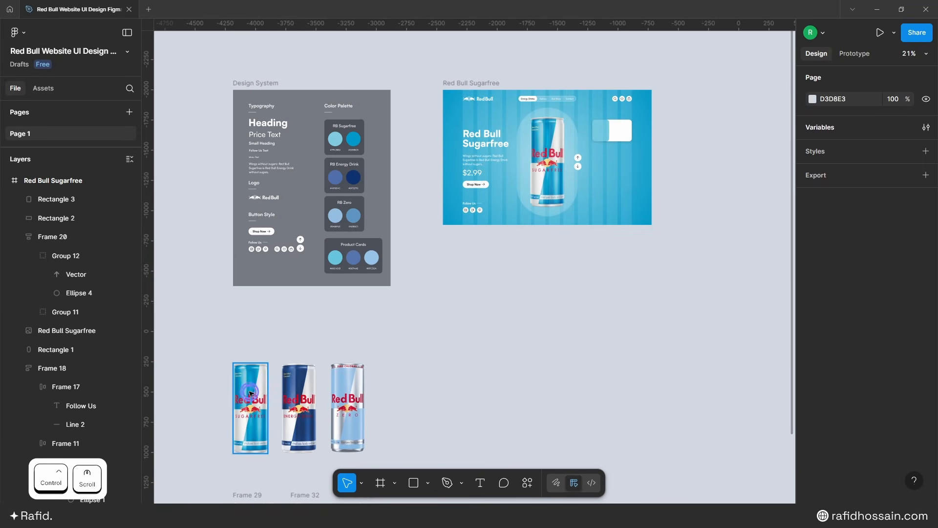
{"action": "left_click_drag", "start_coordinate": [250, 394], "coordinate": [598, 285], "text": "alt"}
{"action": "scroll", "coordinate": [655, 247], "scroll_direction": "up", "scroll_amount": 3}
{"action": "left_click", "coordinate": [882, 254]}
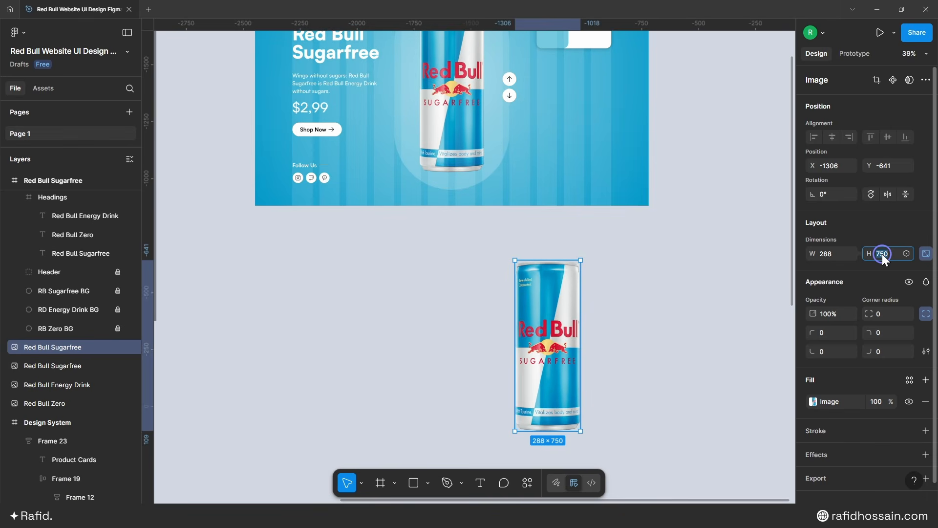
{"action": "type", "text": "140"}
{"action": "key", "text": "Return"}
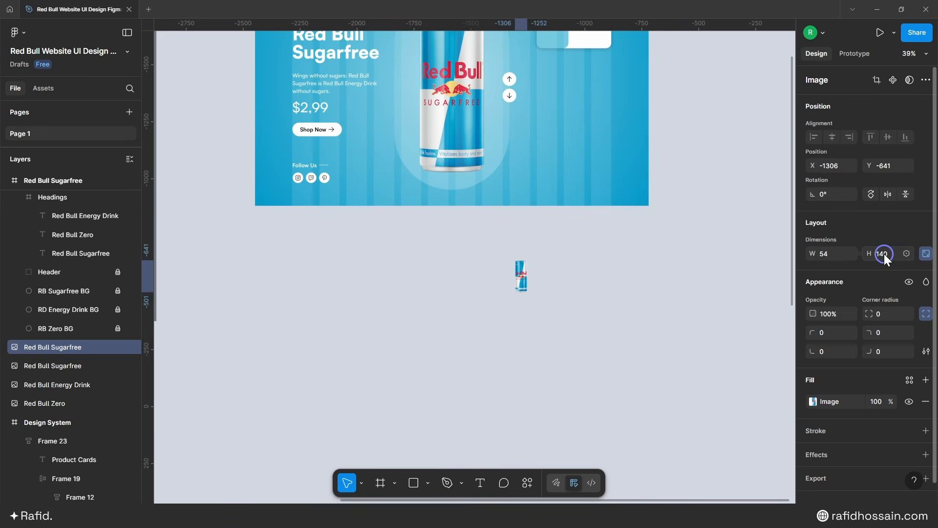
- Place the small can image centred on the card's blue panel at X 1279, Y 266
{"action": "scroll", "coordinate": [626, 287], "scroll_direction": "up", "scroll_amount": 3}
{"action": "left_click_drag", "start_coordinate": [521, 442], "coordinate": [555, 196]}
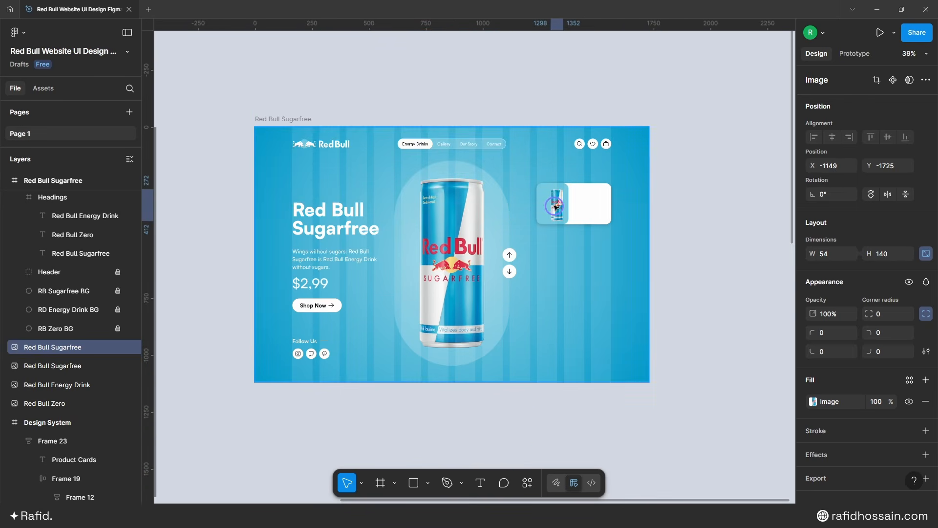
{"action": "scroll", "coordinate": [554, 196], "scroll_direction": "up", "scroll_amount": 5}
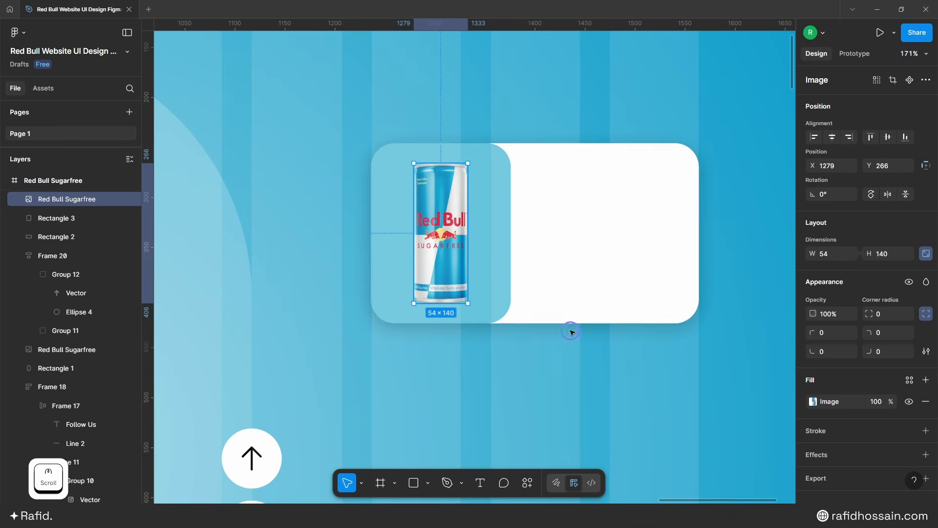
- Change the white card's stroke position to Outside
{"action": "left_click", "coordinate": [641, 270]}
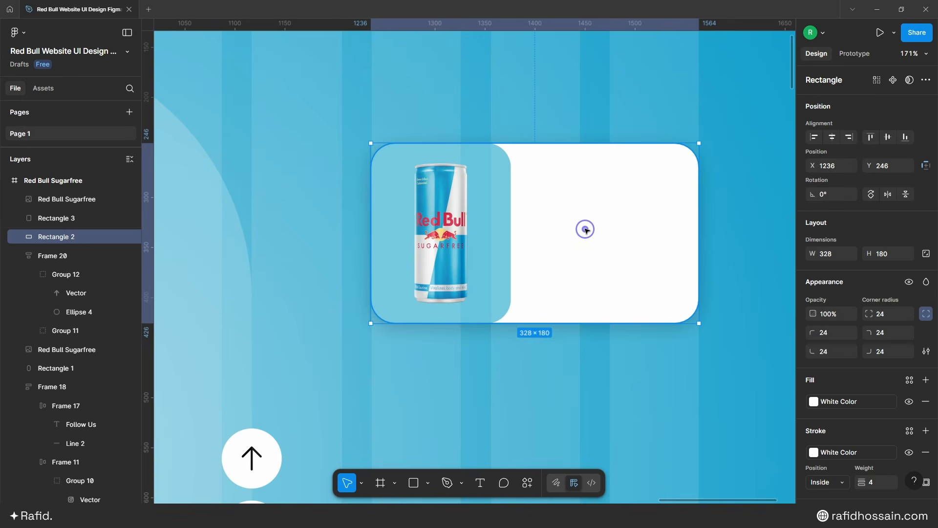
{"action": "scroll", "coordinate": [825, 398], "scroll_direction": "down", "scroll_amount": 1}
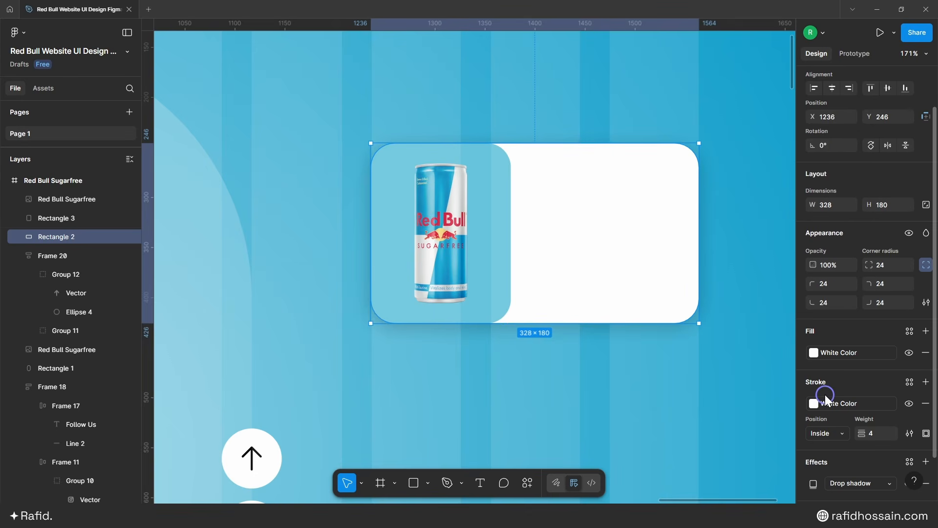
{"action": "left_click", "coordinate": [824, 433]}
{"action": "left_click", "coordinate": [831, 445]}
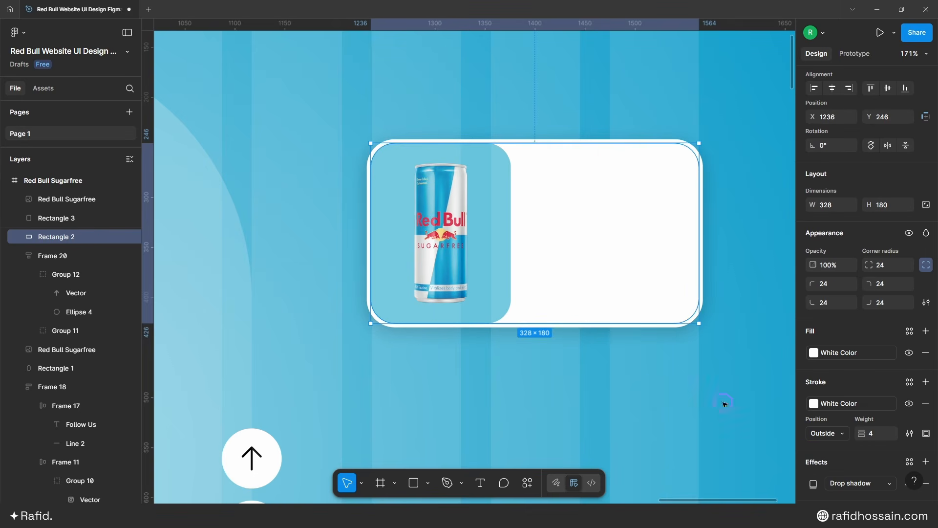
{"action": "left_click", "coordinate": [537, 369]}
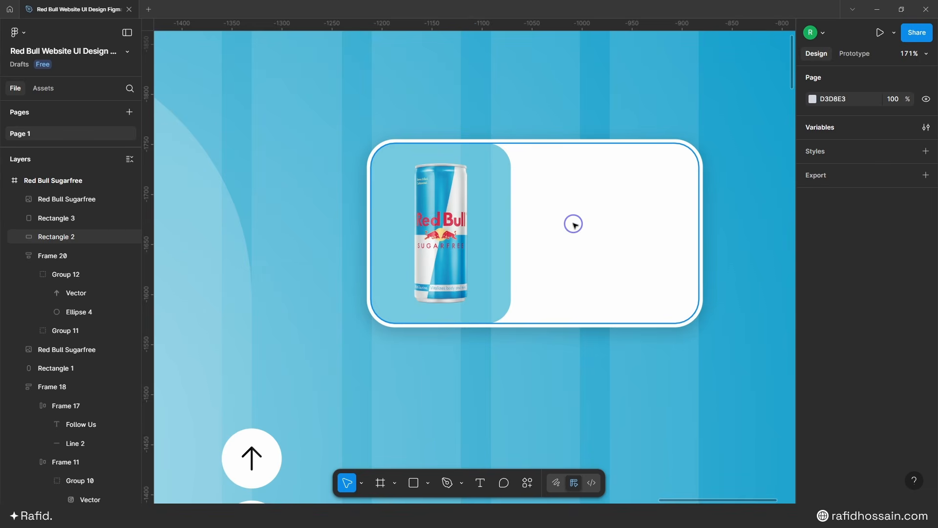
- Add a two-line text reading "Red Bull Sugarfree" below the product card
{"action": "left_click", "coordinate": [493, 483]}
{"action": "left_click", "coordinate": [562, 435]}
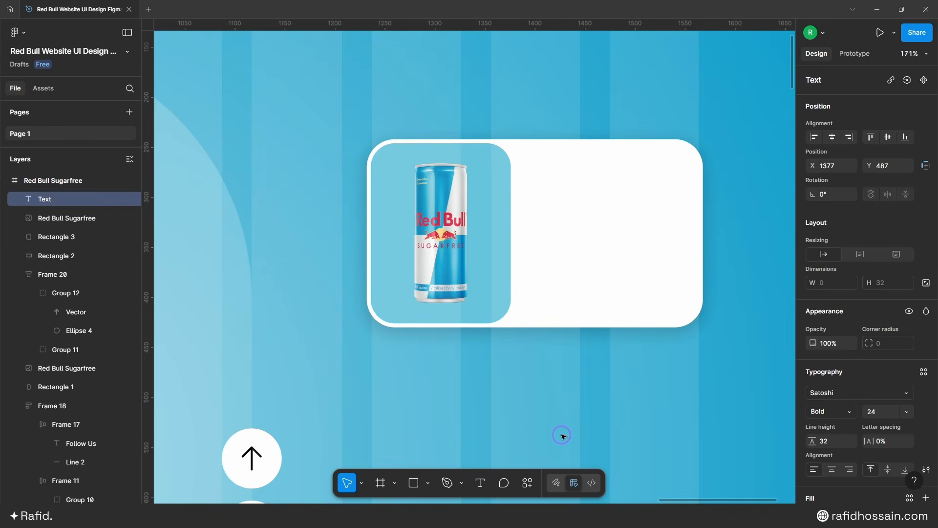
{"action": "type", "text": "Red"}
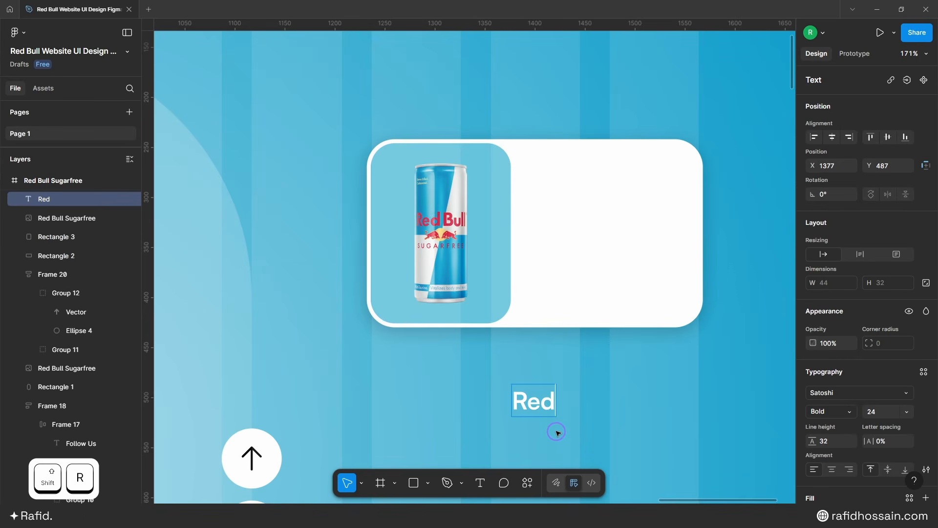
{"action": "type", "text": " Bull Su"}
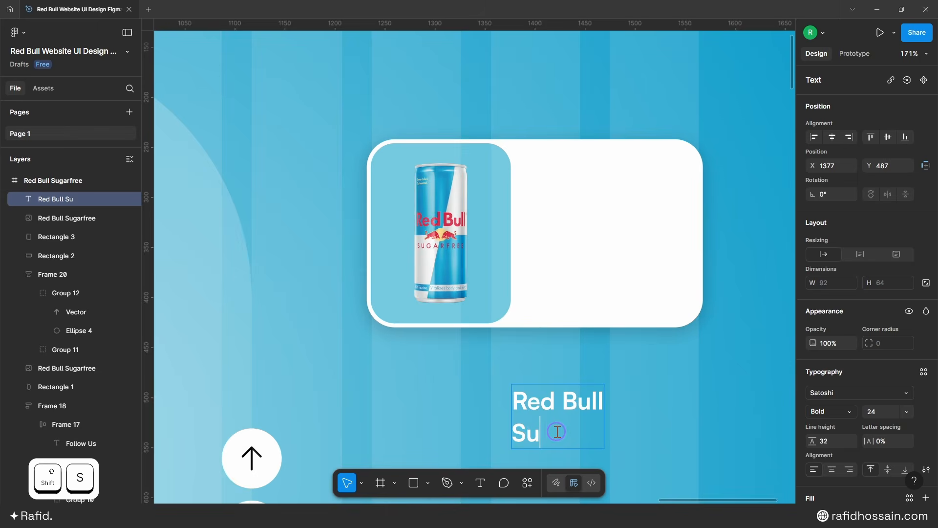
{"action": "type", "text": "garfree"}
{"action": "key", "text": "Escape"}
- Apply the Black Color style to the title, set its size and line height to 28, and move it onto the card's white area
{"action": "scroll", "coordinate": [818, 467], "scroll_direction": "down", "scroll_amount": 2}
{"action": "left_click", "coordinate": [814, 422]}
{"action": "left_click", "coordinate": [714, 189]}
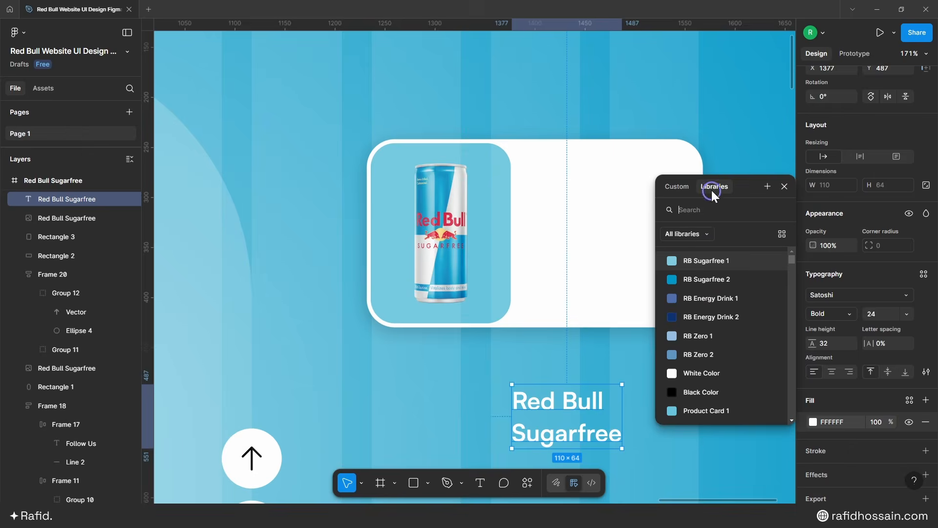
{"action": "left_click", "coordinate": [704, 391]}
{"action": "type", "text": "28"}
{"action": "key", "text": "Return"}
{"action": "left_click", "coordinate": [824, 342]}
{"action": "type", "text": "28"}
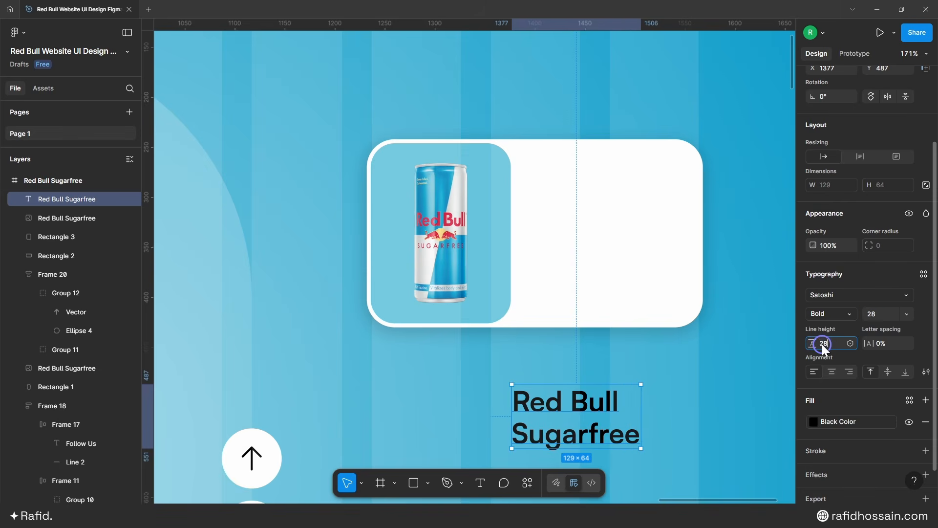
{"action": "left_click_drag", "start_coordinate": [564, 402], "coordinate": [579, 279]}
{"action": "left_click", "coordinate": [585, 352]}
- Duplicate the title lower on the white area and change the copy's text to "$2,99"
{"action": "left_click", "coordinate": [579, 187]}
{"action": "key", "text": "Return"}
{"action": "type", "text": "$2,99"}
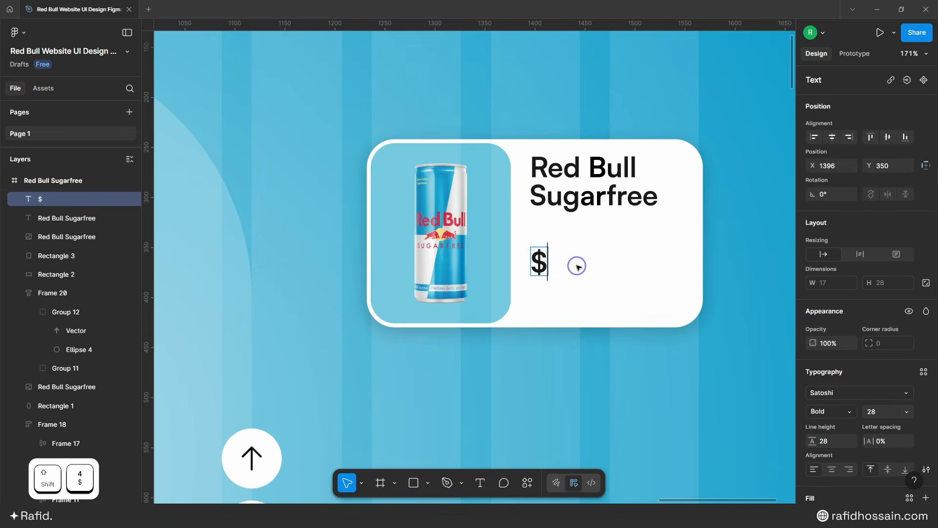
{"action": "key", "text": "Escape"}
- Set the price text to Medium weight and size 24, and shift it slightly lower on the card
{"action": "left_click", "coordinate": [820, 410]}
{"action": "left_click", "coordinate": [820, 396]}
{"action": "left_click", "coordinate": [879, 415]}
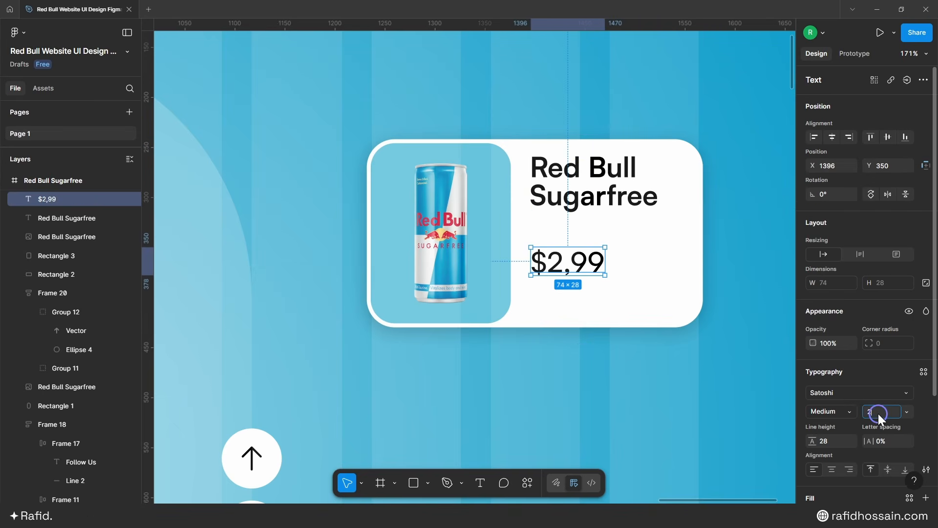
{"action": "type", "text": "24"}
{"action": "key", "text": "Return"}
{"action": "left_click", "coordinate": [644, 358]}
{"action": "left_click_drag", "start_coordinate": [571, 265], "coordinate": [571, 272]}
{"action": "left_click", "coordinate": [609, 357]}
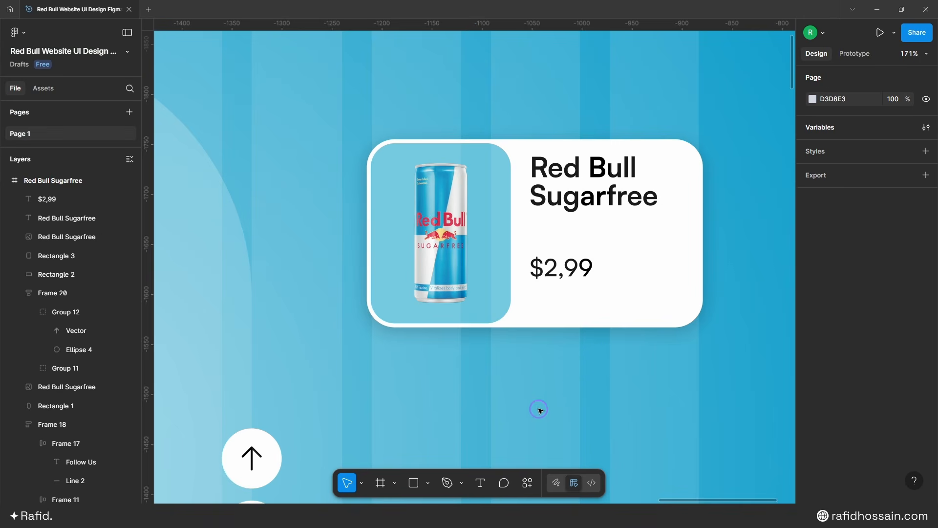
- Draw a 22 × 22 five-pointed star below the product card
{"action": "left_click", "coordinate": [527, 482]}
{"action": "left_click", "coordinate": [527, 480]}
{"action": "left_click", "coordinate": [428, 483]}
{"action": "left_click", "coordinate": [426, 439]}
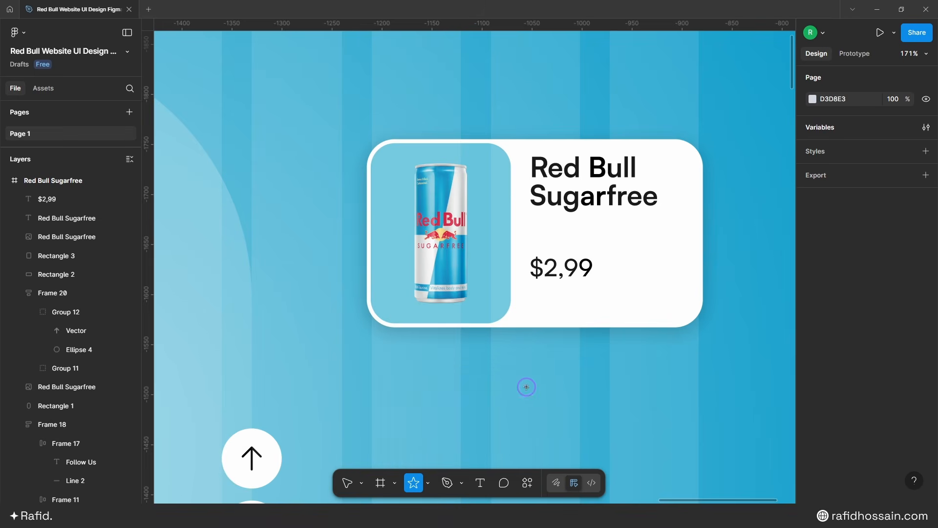
{"action": "left_click_drag", "start_coordinate": [516, 367], "coordinate": [537, 389]}
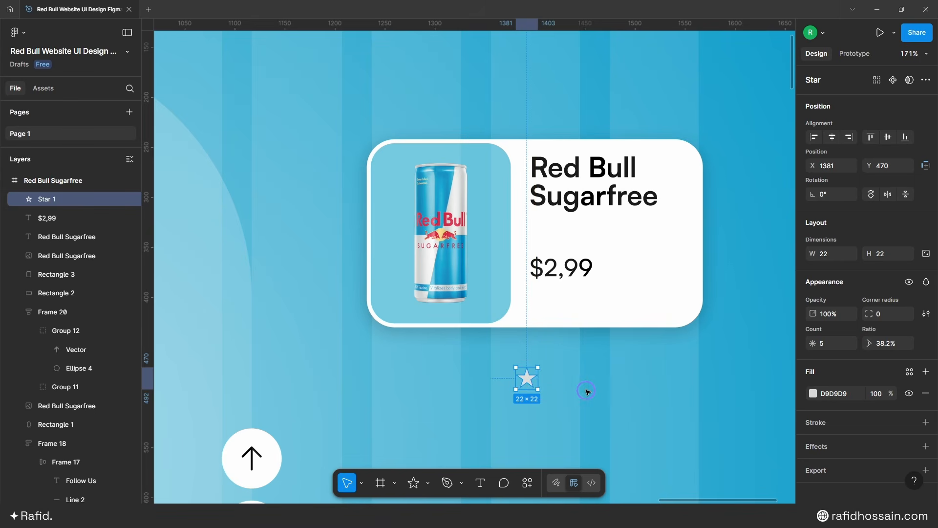
- Fill the star with yellow FFC802 and place it on the card between the title and the price
{"action": "left_click", "coordinate": [813, 393]}
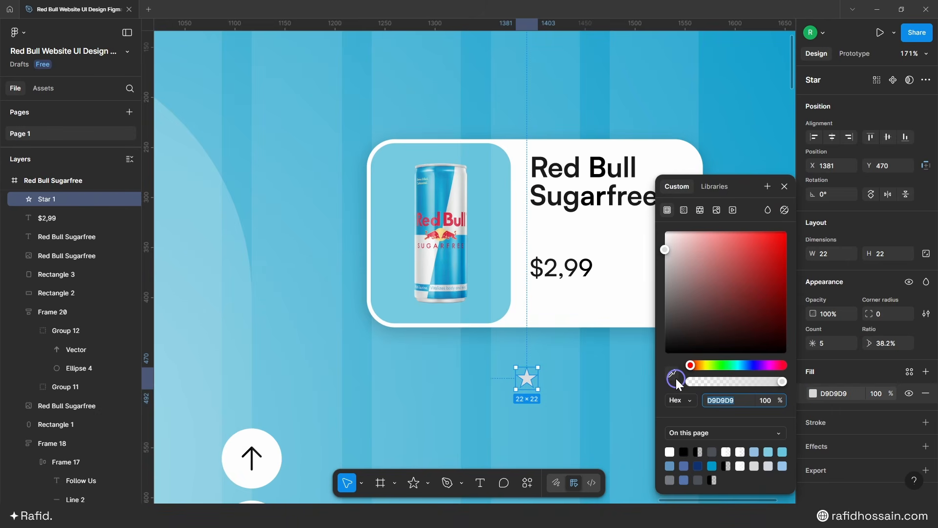
{"action": "left_click", "coordinate": [702, 366]}
{"action": "left_click_drag", "start_coordinate": [743, 292], "coordinate": [786, 232]}
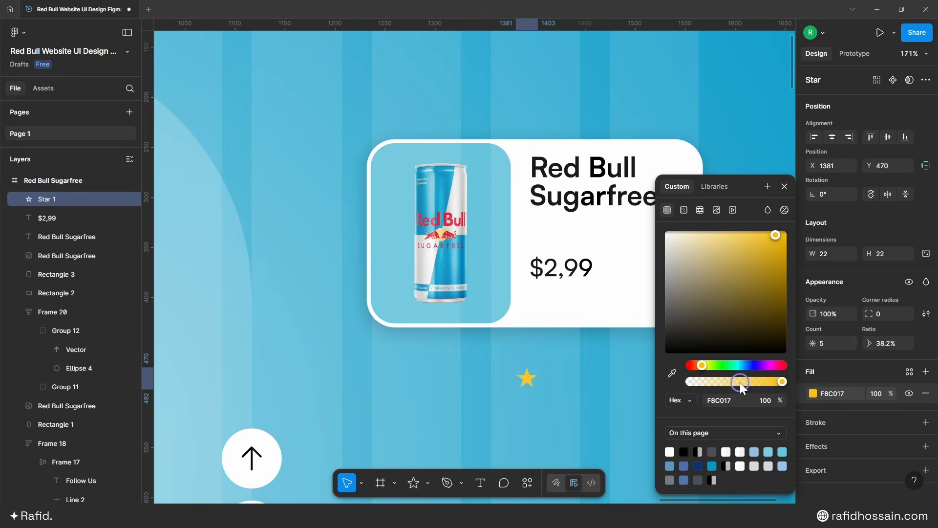
{"action": "left_click_drag", "start_coordinate": [527, 377], "coordinate": [541, 233]}
{"action": "left_click_drag", "start_coordinate": [705, 366], "coordinate": [704, 367]}
{"action": "left_click", "coordinate": [589, 374]}
- Duplicate the star to the right until the card has a row of five stars
{"action": "left_click_drag", "start_coordinate": [570, 374], "coordinate": [489, 410]}
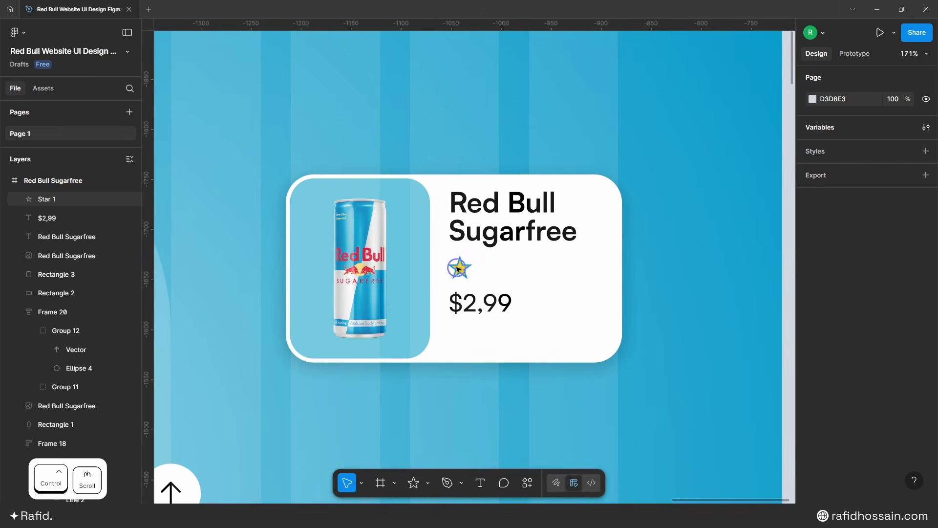
{"action": "left_click", "coordinate": [462, 269], "text": "ctrl"}
{"action": "left_click_drag", "start_coordinate": [463, 270], "coordinate": [516, 270]}
{"action": "left_click_drag", "start_coordinate": [516, 270], "coordinate": [560, 269]}
- Change the fifth star's fill to light grey
{"action": "left_click", "coordinate": [812, 393]}
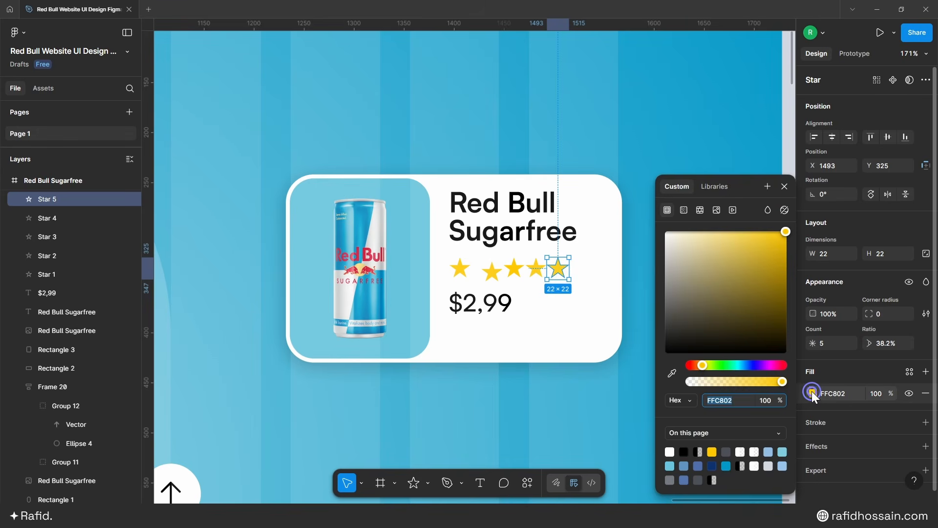
{"action": "left_click_drag", "start_coordinate": [673, 248], "coordinate": [655, 257]}
{"action": "left_click", "coordinate": [572, 371]}
- Combine the five stars into a horizontal auto layout with centred alignment and a gap of 4
{"action": "left_click", "coordinate": [459, 268]}
{"action": "left_click", "coordinate": [491, 270], "text": "shift"}
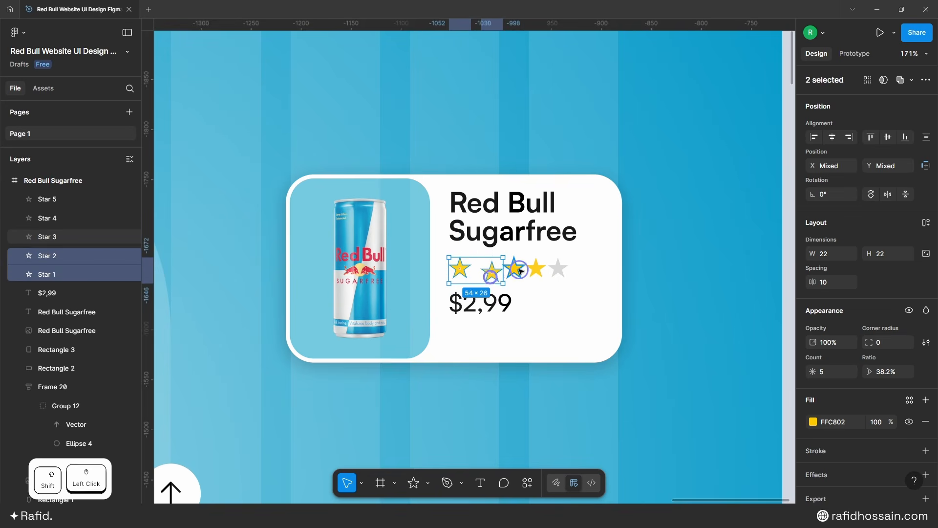
{"action": "left_click", "coordinate": [514, 268], "text": "shift"}
{"action": "left_click", "coordinate": [536, 268], "text": "shift"}
{"action": "left_click", "coordinate": [558, 270], "text": "shift"}
{"action": "key", "text": "shift+a"}
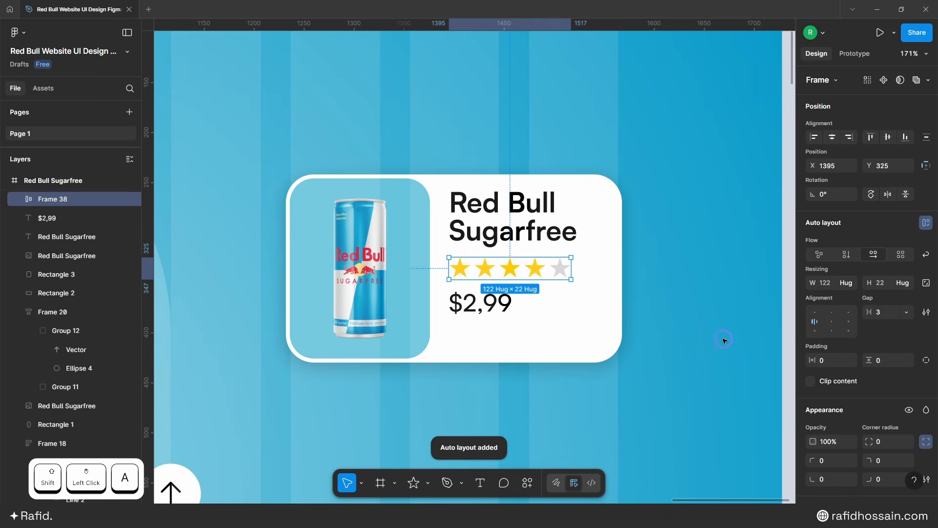
{"action": "left_click", "coordinate": [826, 319]}
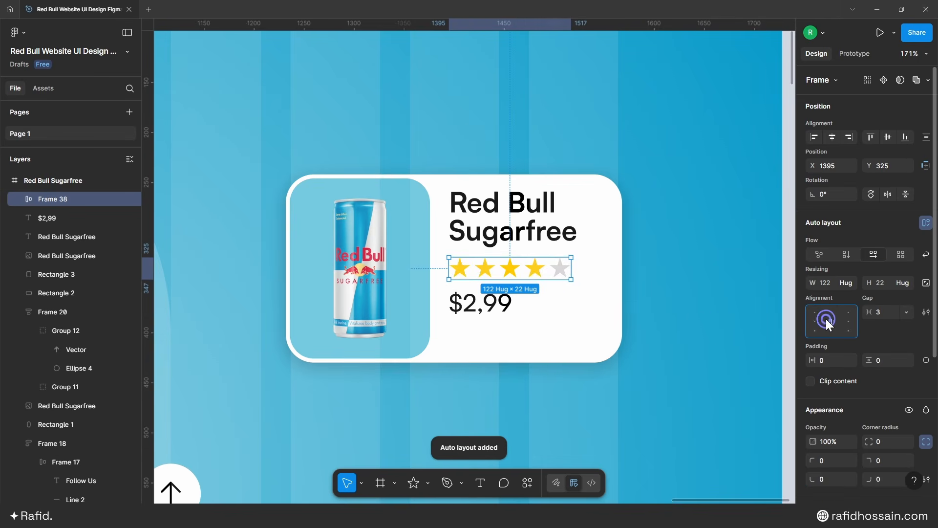
{"action": "left_click", "coordinate": [883, 310]}
{"action": "type", "text": "4"}
{"action": "key", "text": "Return"}
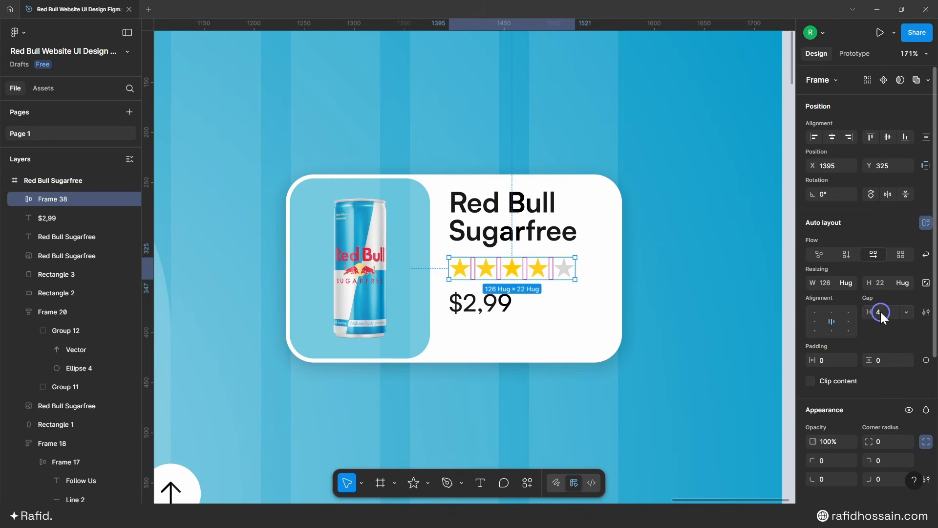
- Stack the title, star row and price together in a vertical auto layout
{"action": "left_click", "coordinate": [682, 293]}
{"action": "left_click", "coordinate": [503, 309]}
{"action": "left_click", "coordinate": [512, 271], "text": "shift"}
{"action": "left_click", "coordinate": [520, 231], "text": "shift"}
{"action": "key", "text": "shift+a"}
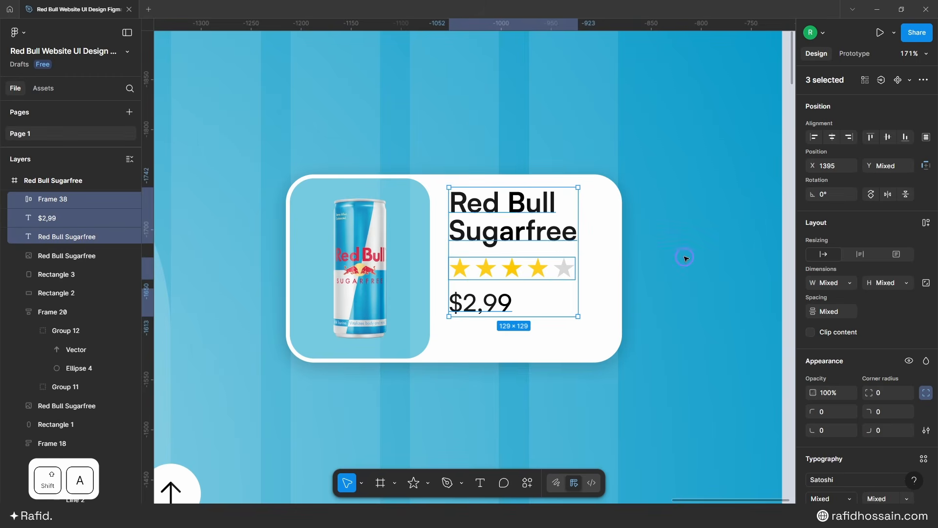
{"action": "left_click", "coordinate": [814, 321]}
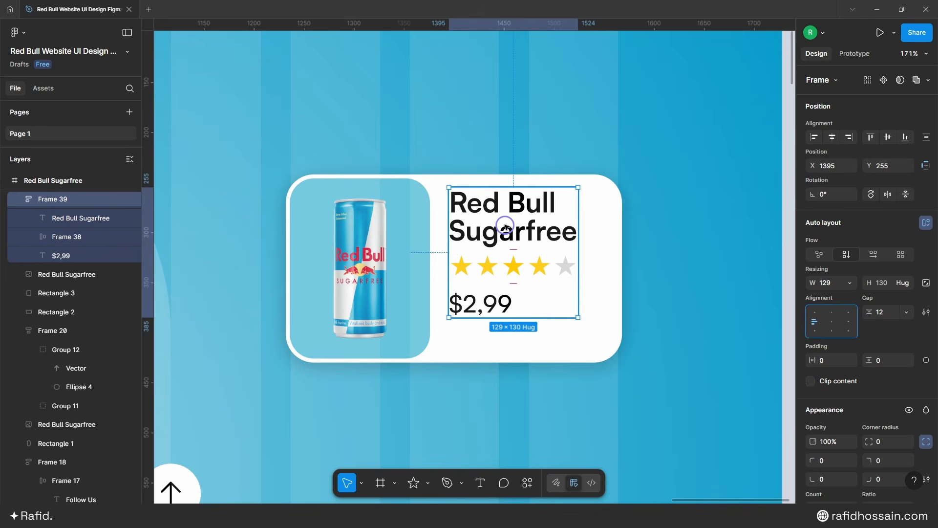
- Nudge the text stack slightly away from the blue panel and centre it vertically on the white card
{"action": "key", "text": "alt"}
{"action": "key", "text": "Right"}
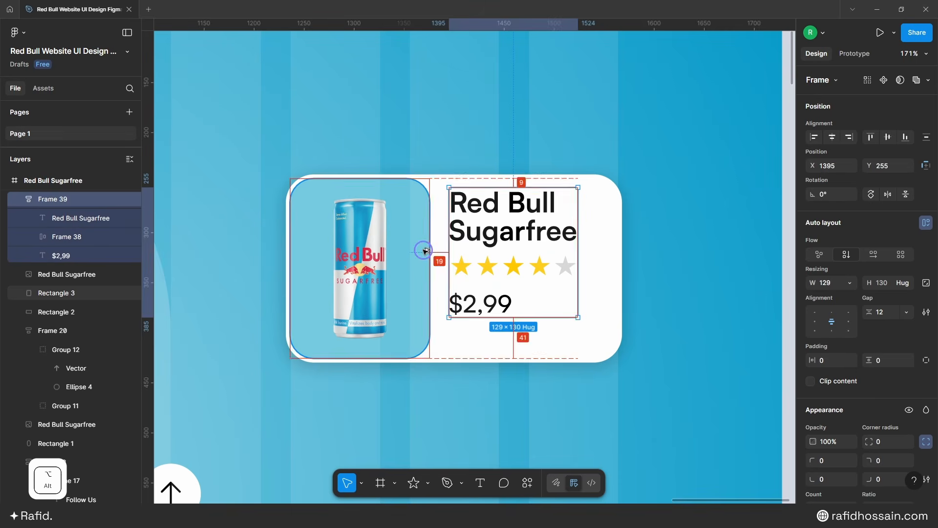
{"action": "key", "text": "Right"}
{"action": "left_click", "coordinate": [608, 237], "text": "shift"}
{"action": "left_click", "coordinate": [888, 137]}
{"action": "left_click", "coordinate": [648, 315]}
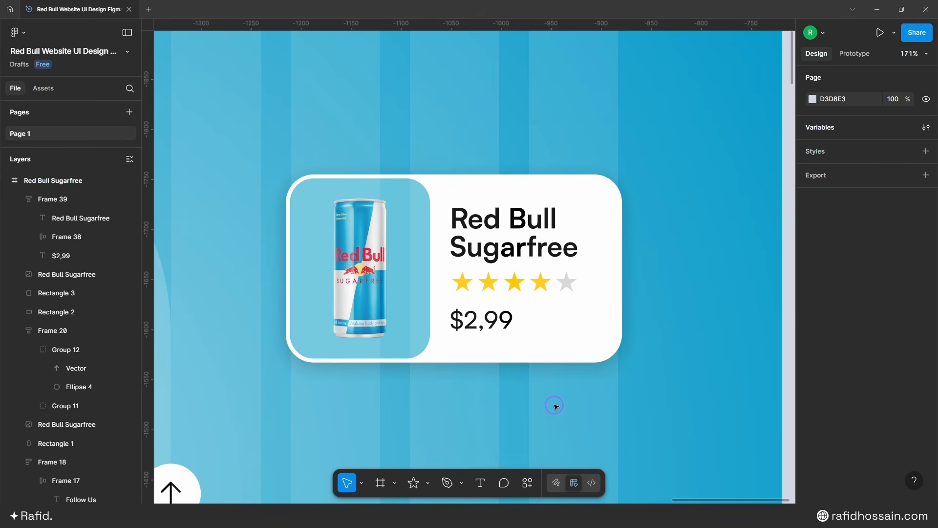
- Draw a 50 × 50 square and place it in the white card's lower-right corner at X 1514, Y 376
{"action": "left_click_drag", "start_coordinate": [521, 396], "coordinate": [572, 442]}
{"action": "scroll", "coordinate": [549, 414], "scroll_direction": "down", "scroll_amount": 2}
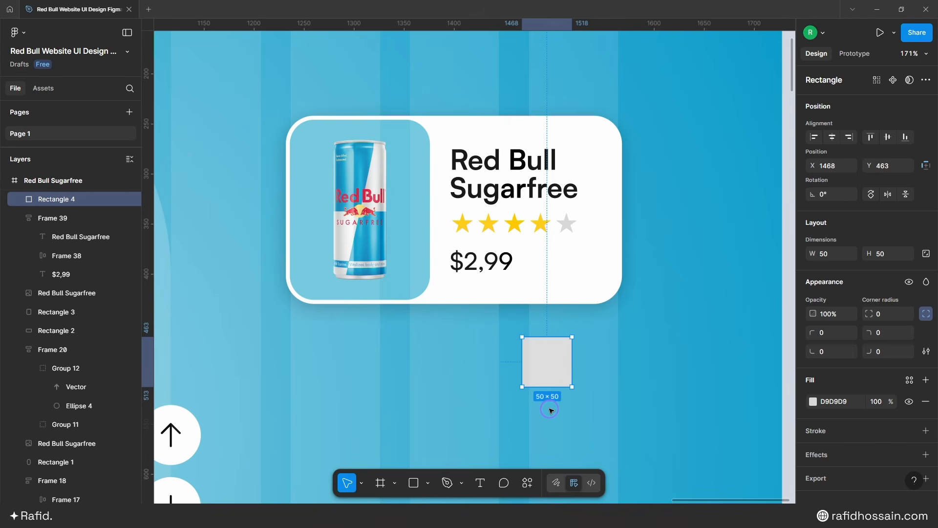
{"action": "left_click_drag", "start_coordinate": [547, 368], "coordinate": [593, 280]}
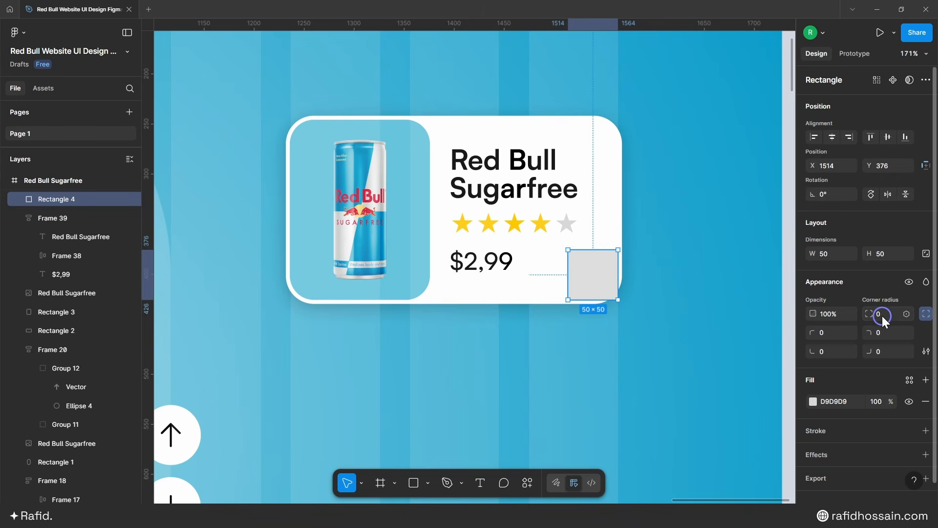
- Round the square's top-left and bottom-right corners with a radius of 24
{"action": "left_click", "coordinate": [827, 332]}
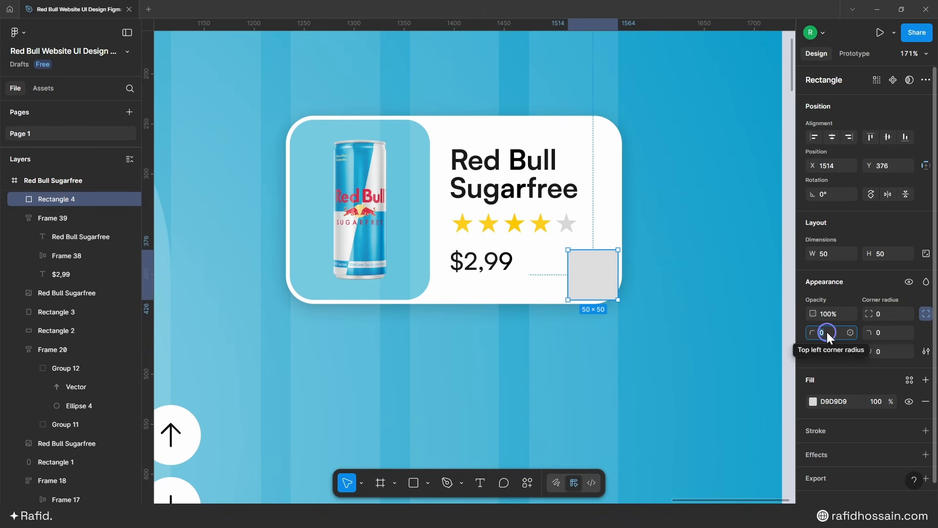
{"action": "type", "text": "24"}
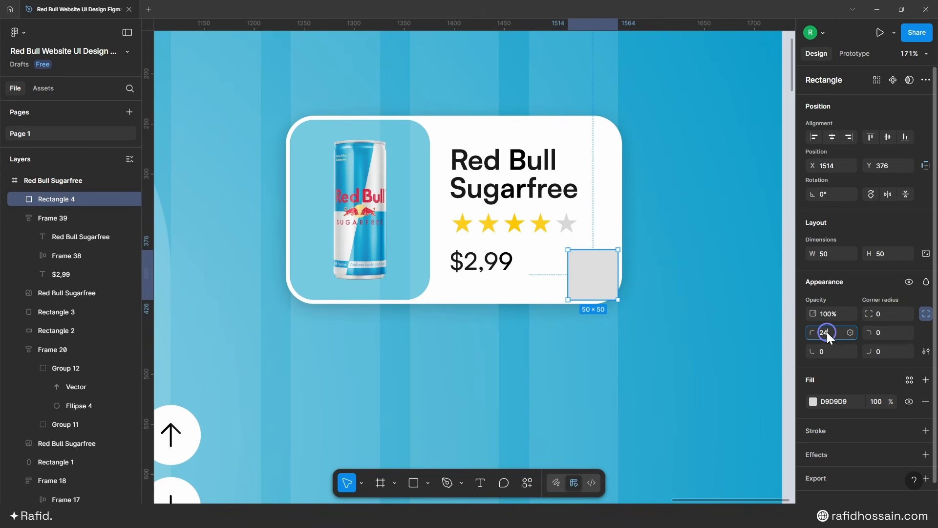
{"action": "key", "text": "Return"}
{"action": "left_click", "coordinate": [879, 346]}
{"action": "type", "text": "24"}
{"action": "key", "text": "Return"}
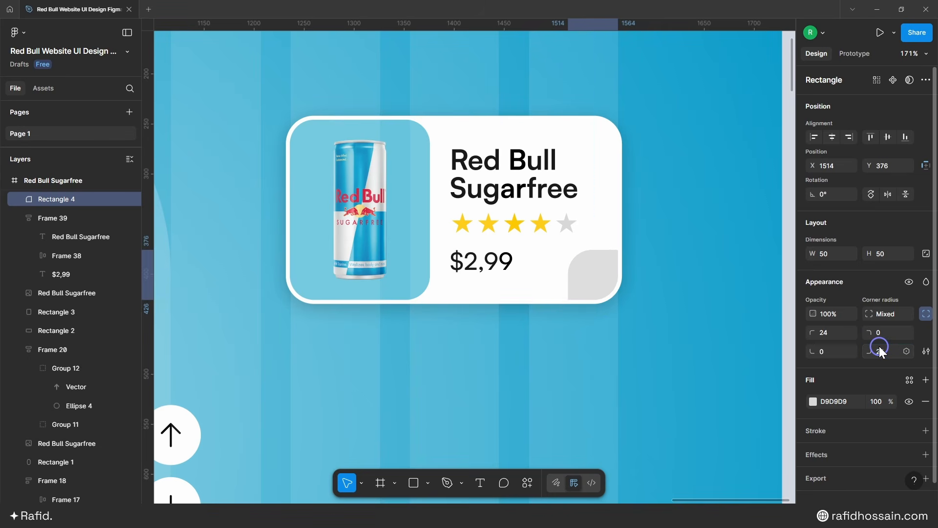
- Fill the corner square with the Product Card 1 colour style
{"action": "left_click", "coordinate": [814, 401]}
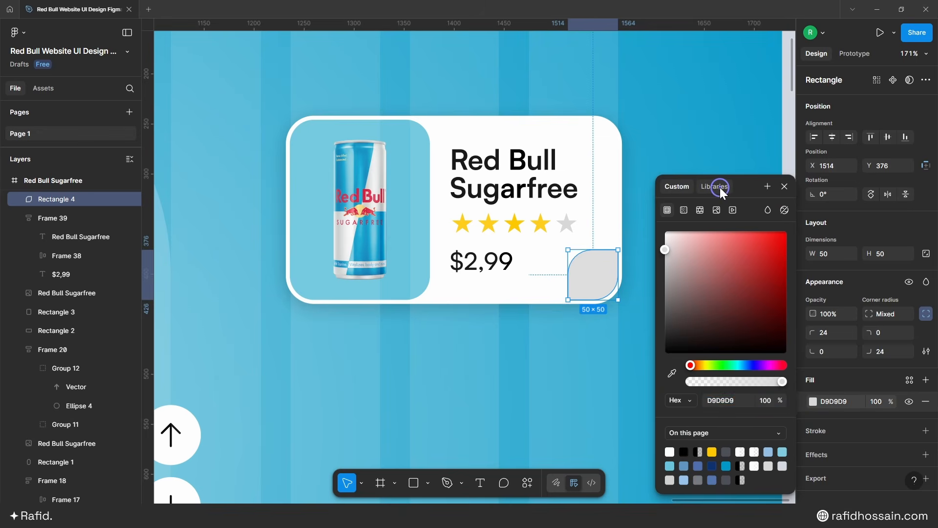
{"action": "left_click", "coordinate": [714, 187]}
{"action": "left_click", "coordinate": [723, 410]}
{"action": "left_click", "coordinate": [663, 334]}
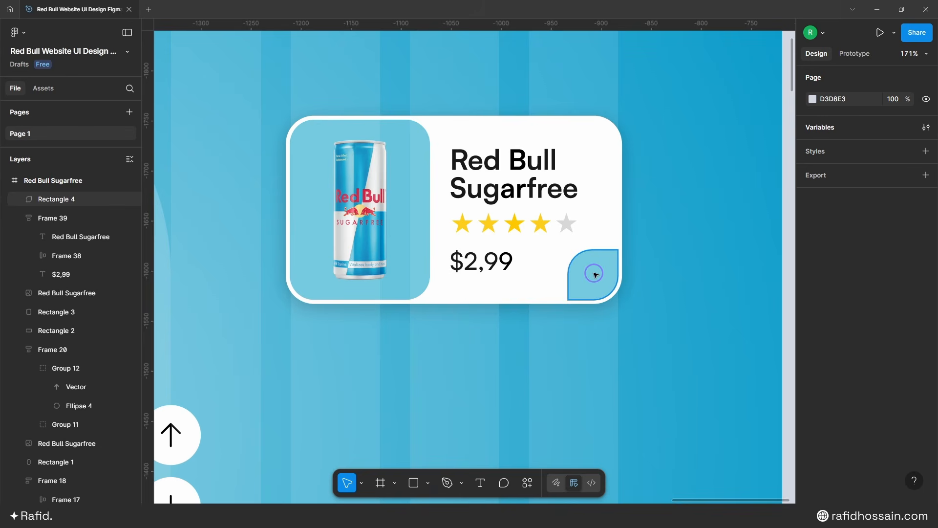
- Insert the Bold plus icon from the Phosphor Icons plugin and close the plugin
{"action": "scroll", "coordinate": [641, 244], "scroll_direction": "down", "scroll_amount": 1}
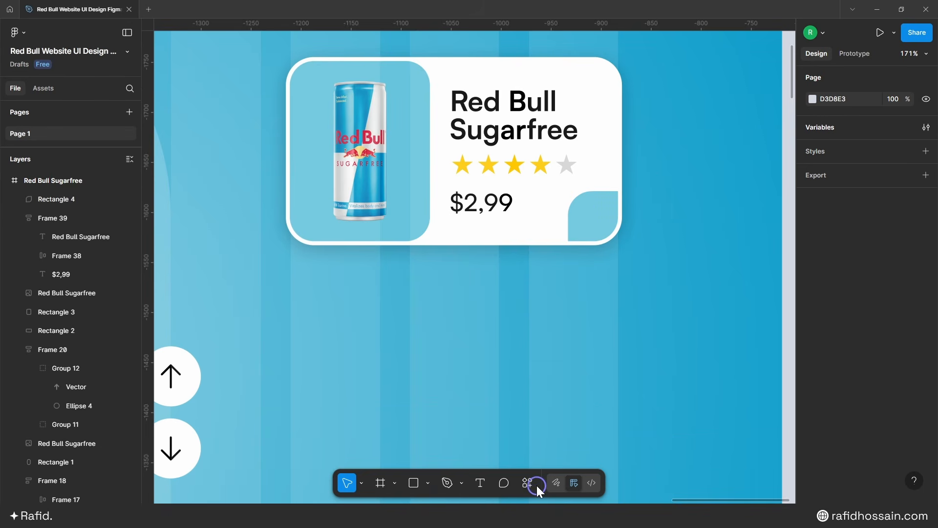
{"action": "left_click", "coordinate": [532, 483]}
{"action": "left_click", "coordinate": [410, 324]}
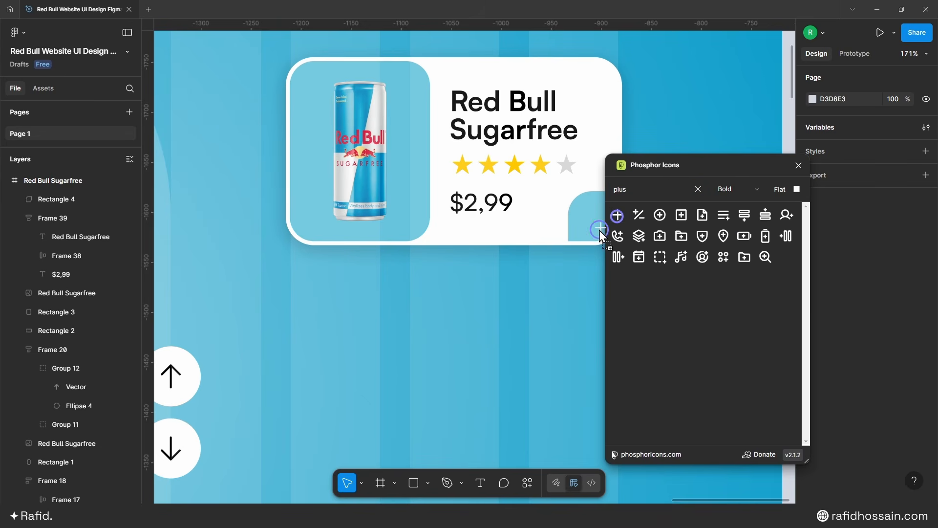
{"action": "left_click", "coordinate": [799, 165]}
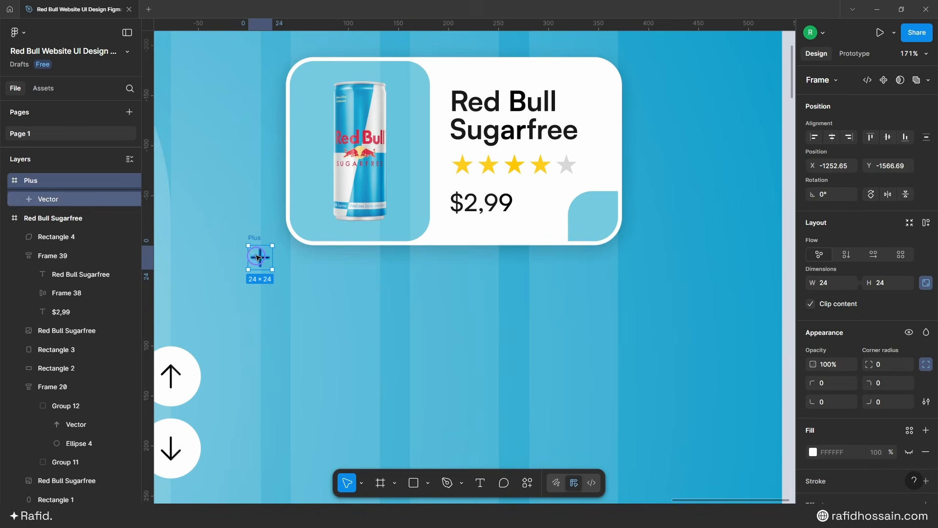
- Move the plus vector to the centre of the blue corner shape and delete its leftover frame
{"action": "left_click", "coordinate": [254, 259]}
{"action": "left_click_drag", "start_coordinate": [259, 258], "coordinate": [593, 216]}
{"action": "key", "text": "Delete"}
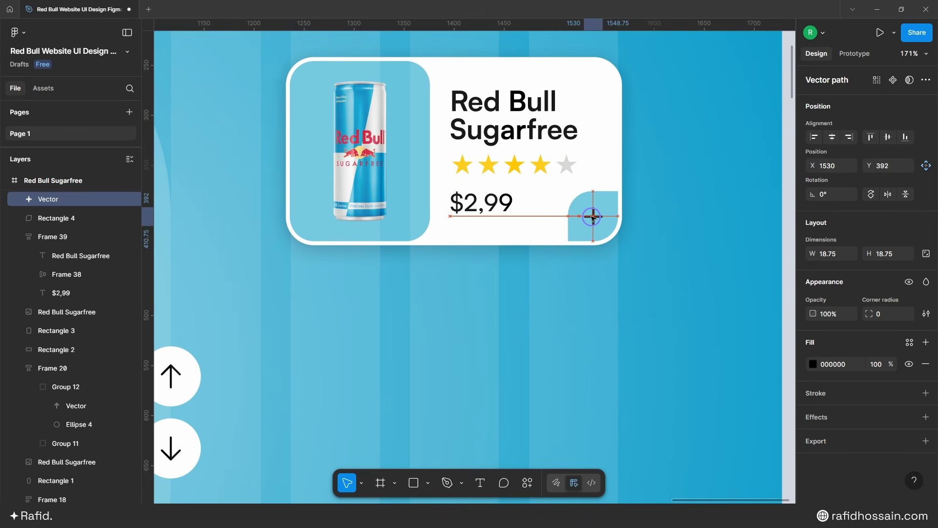
- Lock the plus icon's aspect ratio and resize it to 18 × 18
{"action": "left_click", "coordinate": [926, 255]}
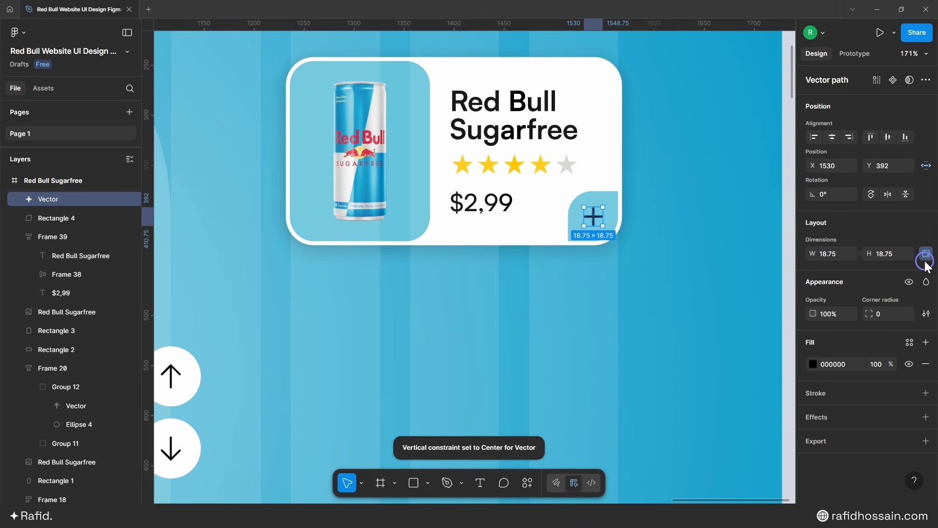
{"action": "left_click", "coordinate": [881, 254]}
{"action": "key", "text": "Return"}
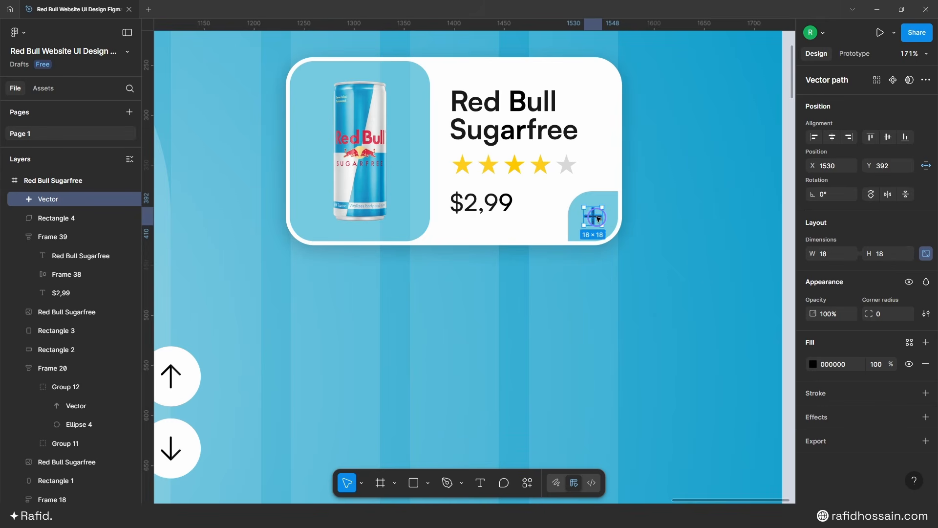
- Centre the plus icon vertically on the blue corner shape and group the two together
{"action": "left_click_drag", "start_coordinate": [597, 218], "coordinate": [595, 218]}
{"action": "left_click", "coordinate": [596, 216]}
{"action": "scroll", "coordinate": [635, 227], "scroll_direction": "down", "scroll_amount": 1}
{"action": "left_click", "coordinate": [625, 219], "text": "shift"}
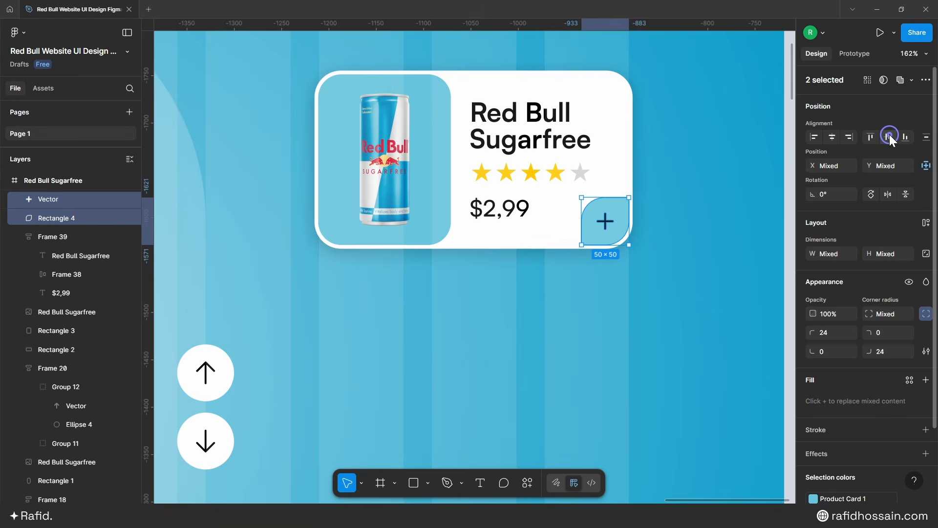
{"action": "key", "text": "ctrl"}
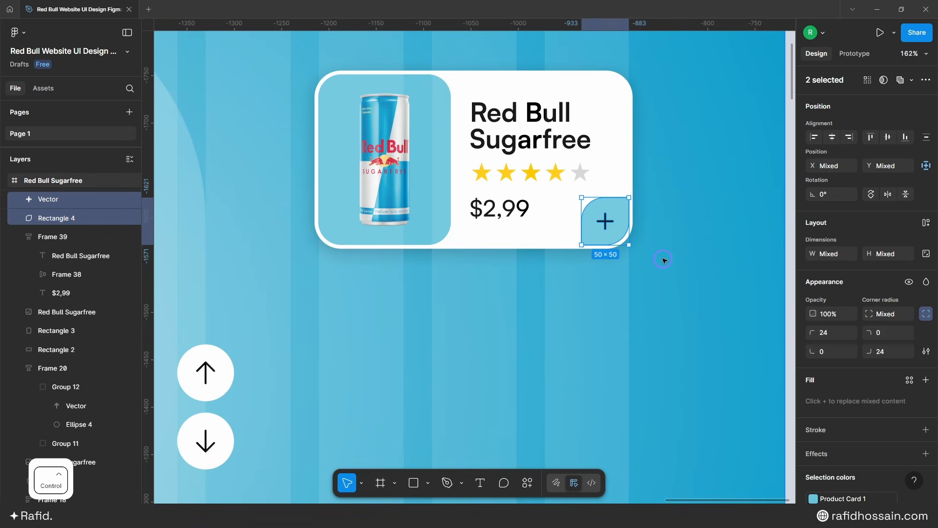
{"action": "key", "text": "ctrl+g"}
- Group all elements of the Red Bull Sugarfree product card and stack two copies of it below
{"action": "scroll", "coordinate": [664, 259], "scroll_direction": "down", "scroll_amount": 3}
{"action": "left_click_drag", "start_coordinate": [620, 282], "coordinate": [361, 116]}
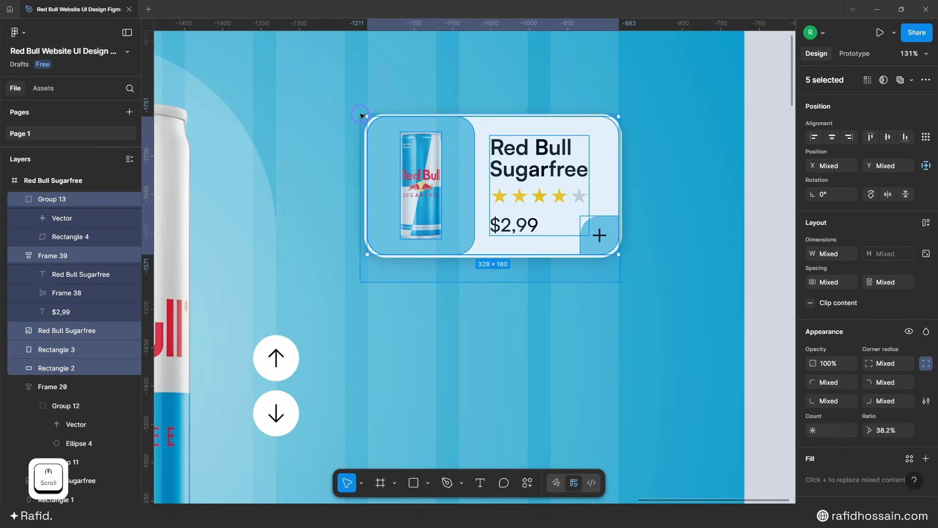
{"action": "key", "text": "ctrl+g"}
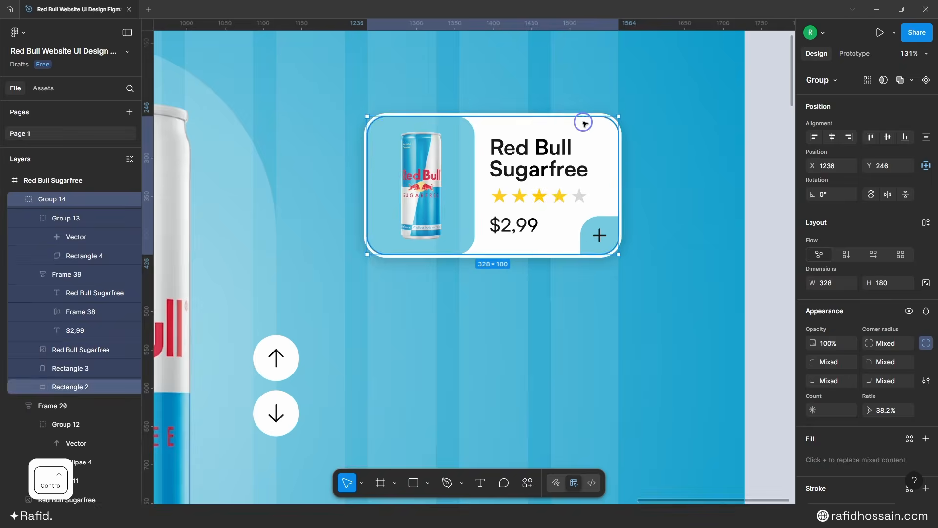
{"action": "scroll", "coordinate": [583, 122], "scroll_direction": "down", "scroll_amount": 5}
{"action": "left_click_drag", "start_coordinate": [518, 141], "coordinate": [516, 313]}
{"action": "scroll", "coordinate": [562, 177], "scroll_direction": "up", "scroll_amount": 4}
- Apply the White Color style to the plus icons of all three product cards
{"action": "left_click", "coordinate": [560, 176], "text": "ctrl"}
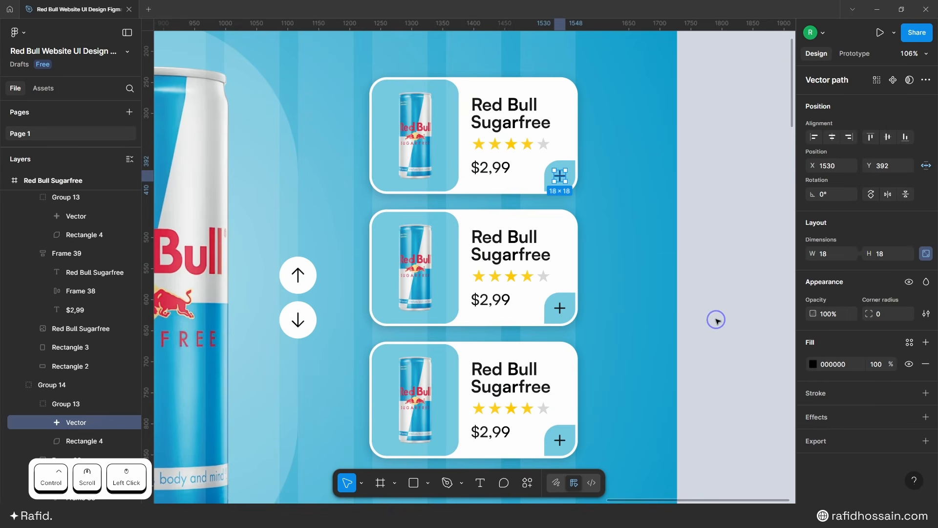
{"action": "left_click", "coordinate": [813, 359]}
{"action": "left_click", "coordinate": [714, 186]}
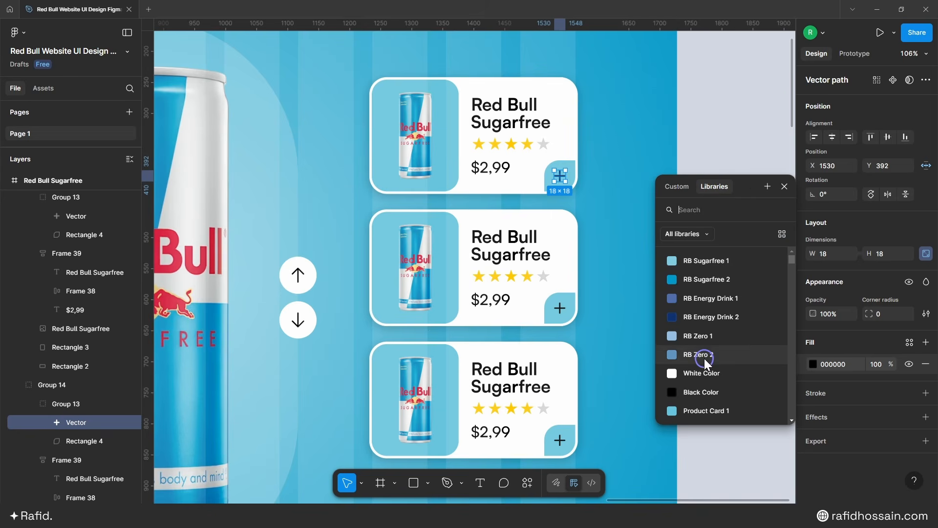
{"action": "left_click", "coordinate": [693, 371]}
{"action": "left_click", "coordinate": [562, 309], "text": "ctrl"}
{"action": "left_click", "coordinate": [809, 364]}
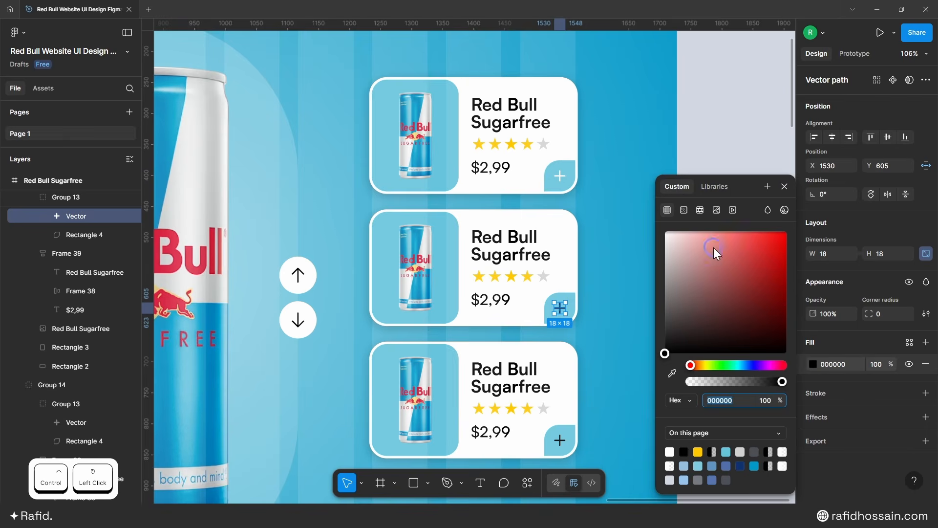
{"action": "left_click", "coordinate": [713, 185]}
{"action": "left_click", "coordinate": [700, 371]}
{"action": "left_click", "coordinate": [560, 440], "text": "ctrl"}
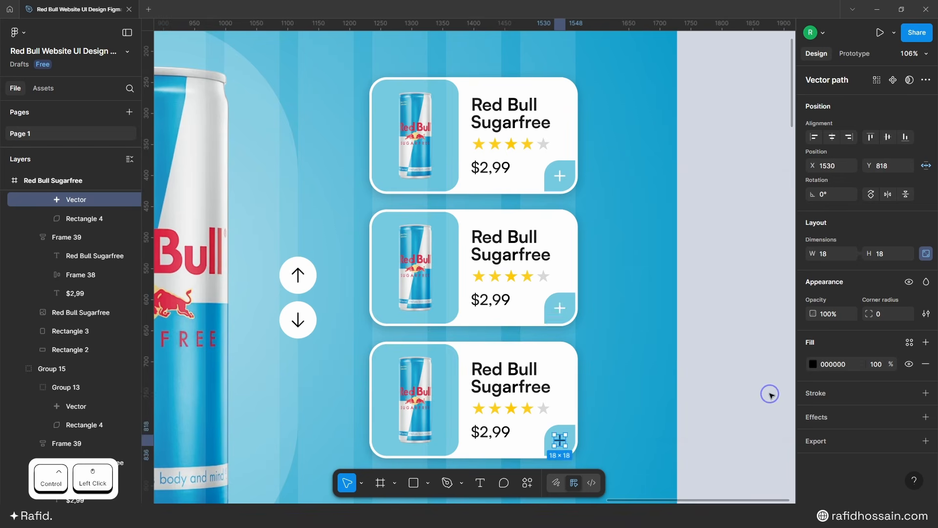
{"action": "left_click", "coordinate": [813, 364]}
{"action": "left_click", "coordinate": [713, 186]}
{"action": "left_click", "coordinate": [701, 374]}
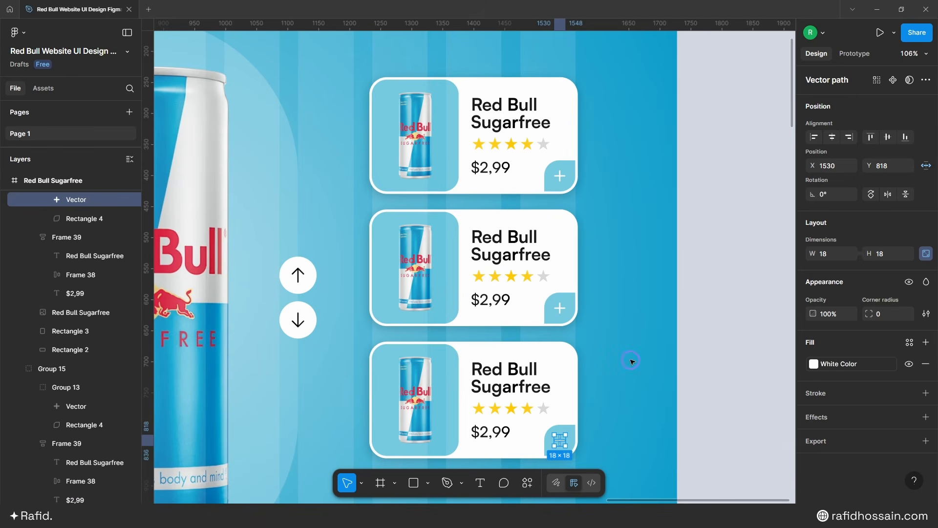
{"action": "left_click", "coordinate": [616, 270]}
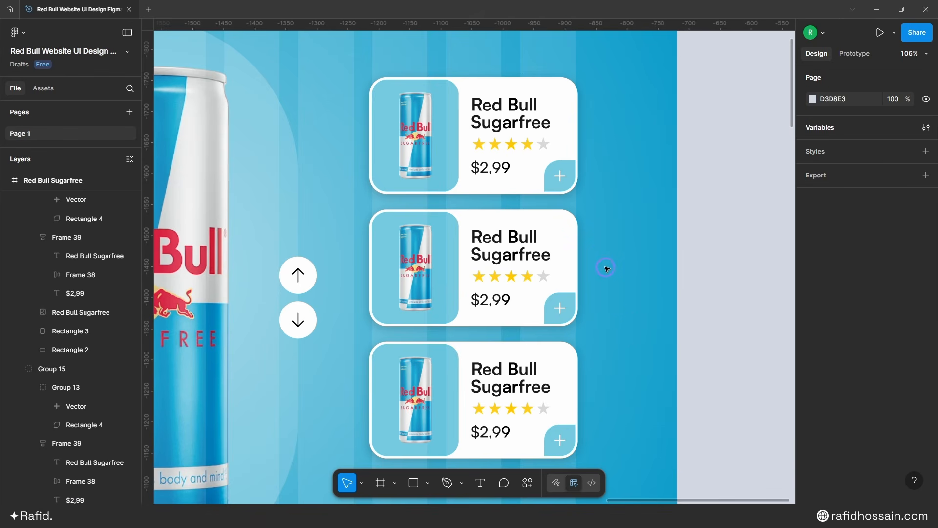
- Ungroup the middle product card and delete its Sugarfree can image
{"action": "scroll", "coordinate": [602, 189], "scroll_direction": "down", "scroll_amount": 2}
{"action": "left_click", "coordinate": [570, 222]}
{"action": "key", "text": "ctrl+BackSpace"}
{"action": "left_click", "coordinate": [619, 222]}
{"action": "scroll", "coordinate": [650, 195], "scroll_direction": "down", "scroll_amount": 3}
{"action": "left_click", "coordinate": [531, 219], "text": "ctrl"}
{"action": "key", "text": "Delete"}
{"action": "scroll", "coordinate": [655, 198], "scroll_direction": "up", "scroll_amount": 3}
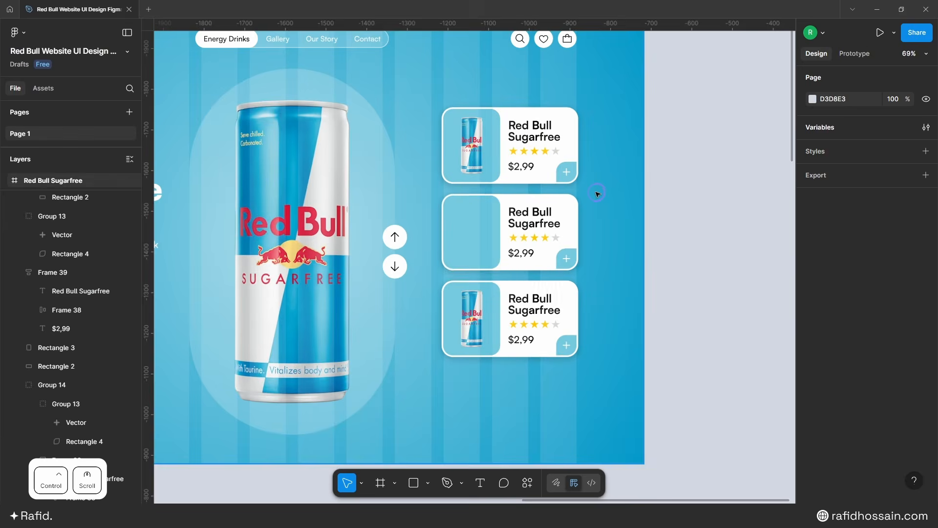
- Fill the middle card's image panel and corner shape with the second product card colour style
{"action": "left_click", "coordinate": [471, 233]}
{"action": "left_click", "coordinate": [813, 401]}
{"action": "left_click", "coordinate": [697, 438]}
{"action": "left_click", "coordinate": [569, 263], "text": "ctrl"}
{"action": "left_click", "coordinate": [813, 401]}
{"action": "left_click", "coordinate": [697, 437]}
{"action": "left_click", "coordinate": [662, 249]}
- Place a copy of the Red Bull Energy Drink can near the hero frame and set its height to 140
{"action": "scroll", "coordinate": [642, 157], "scroll_direction": "down", "scroll_amount": 4}
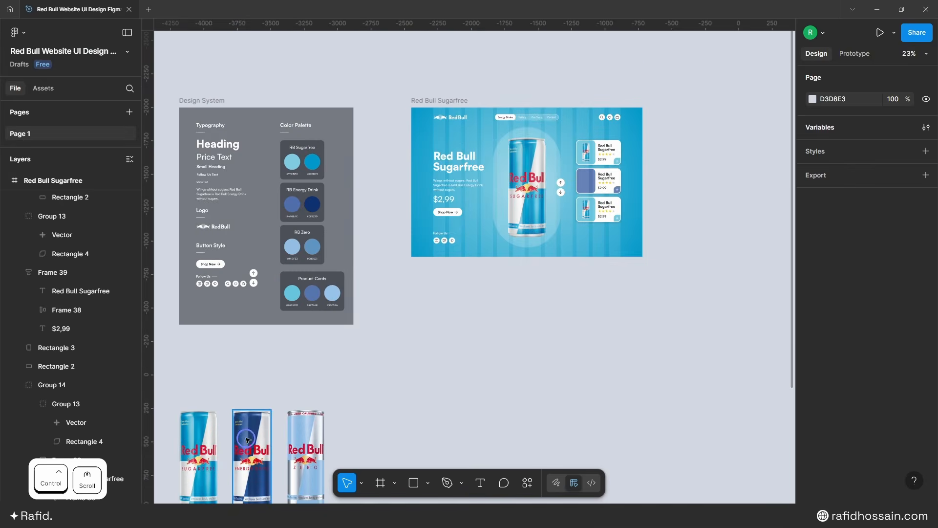
{"action": "left_click_drag", "start_coordinate": [248, 439], "coordinate": [542, 347]}
{"action": "scroll", "coordinate": [613, 357], "scroll_direction": "up", "scroll_amount": 4}
{"action": "left_click", "coordinate": [893, 255]}
{"action": "type", "text": "140"}
{"action": "key", "text": "Return"}
- Move the small Energy Drink can to the centre of the middle card's image panel
{"action": "scroll", "coordinate": [509, 335], "scroll_direction": "up", "scroll_amount": 2}
{"action": "scroll", "coordinate": [420, 397], "scroll_direction": "down", "scroll_amount": 2}
{"action": "left_click_drag", "start_coordinate": [420, 392], "coordinate": [507, 172]}
{"action": "scroll", "coordinate": [519, 174], "scroll_direction": "up", "scroll_amount": 8}
{"action": "left_click_drag", "start_coordinate": [435, 167], "coordinate": [435, 161]}
{"action": "scroll", "coordinate": [442, 208], "scroll_direction": "down", "scroll_amount": 1}
{"action": "scroll", "coordinate": [653, 203], "scroll_direction": "down", "scroll_amount": 1}
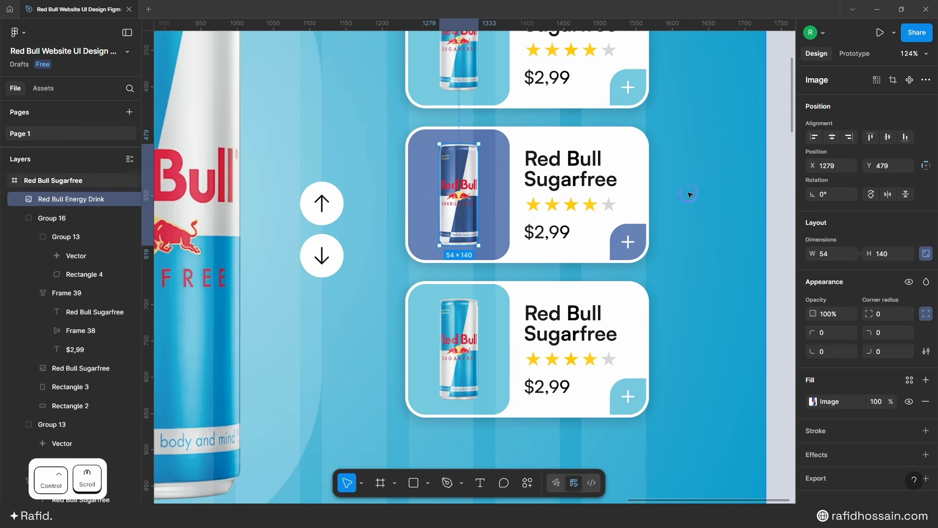
- Change the middle card's title to "Red Bull Energy Drink" and reduce the words "Energy Drink" to font size 20
{"action": "double_click", "coordinate": [562, 182]}
{"action": "type", "text": "Energy Drink"}
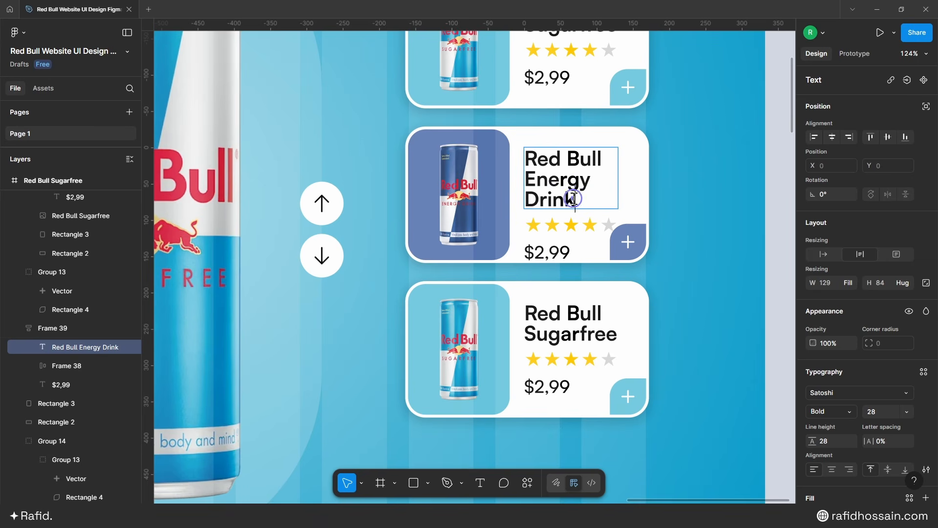
{"action": "left_click_drag", "start_coordinate": [578, 199], "coordinate": [526, 178]}
{"action": "left_click", "coordinate": [872, 412]}
{"action": "key", "text": "Down"}
{"action": "key", "text": "Down"}
{"action": "key", "text": "Down"}
{"action": "key", "text": "Down"}
{"action": "key", "text": "Down"}
{"action": "key", "text": "Down"}
{"action": "key", "text": "Down"}
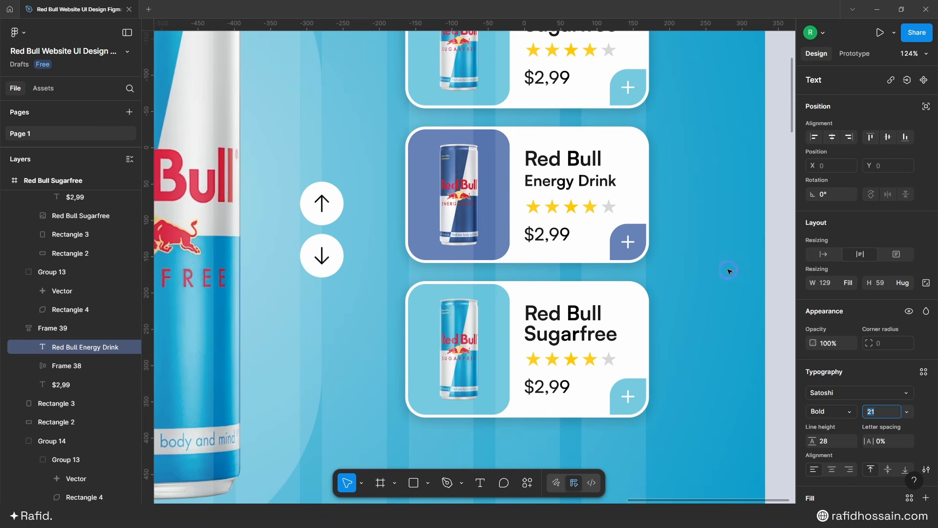
{"action": "key", "text": "Down"}
{"action": "key", "text": "Return"}
{"action": "left_click", "coordinate": [710, 172]}
{"action": "left_click", "coordinate": [710, 172]}
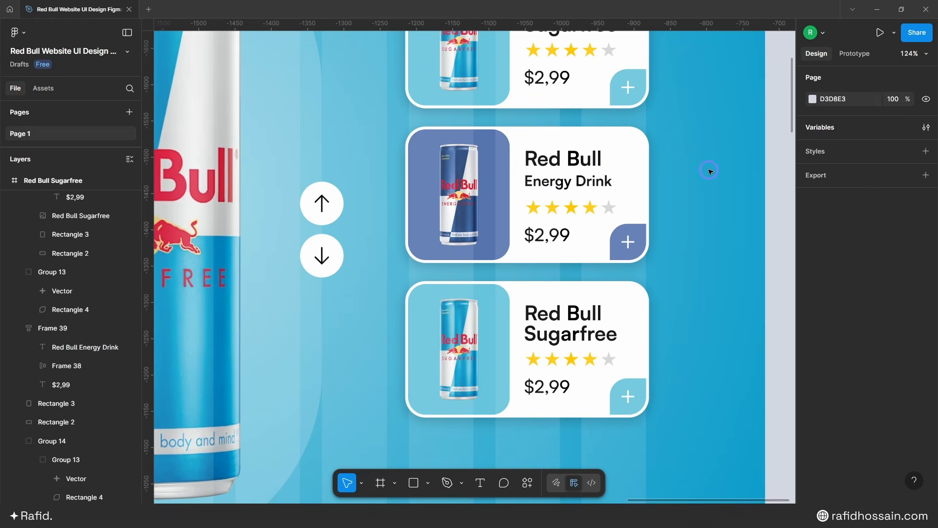
- Set the line height of the Red Bull Energy Drink title to 24
{"action": "left_click", "coordinate": [586, 171], "text": "ctrl"}
{"action": "left_click", "coordinate": [830, 440]}
{"action": "key", "text": "Down"}
{"action": "key", "text": "Down"}
{"action": "key", "text": "Down"}
{"action": "key", "text": "Down"}
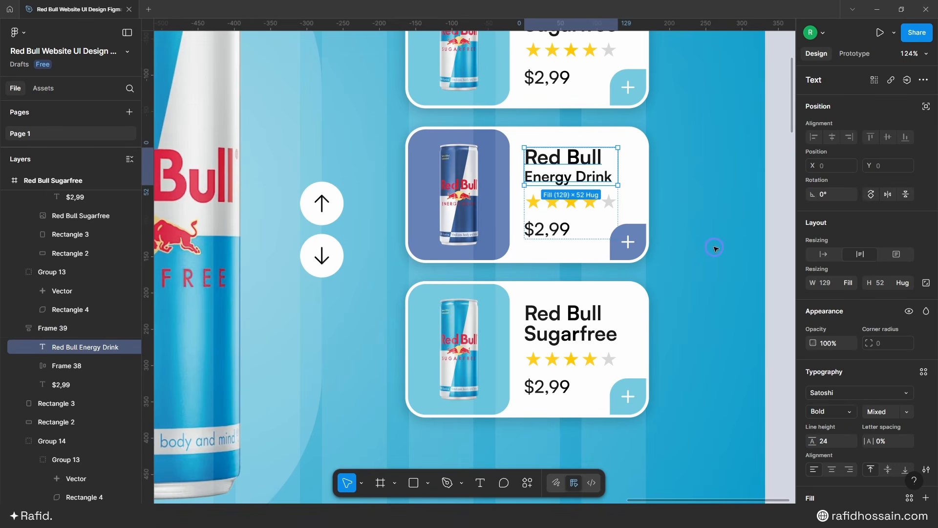
{"action": "left_click", "coordinate": [714, 247]}
- Centre the middle card's text block vertically on its white background rectangle
{"action": "left_click", "coordinate": [582, 182]}
{"action": "left_click", "coordinate": [633, 183], "text": "shift"}
{"action": "left_click", "coordinate": [887, 137]}
{"action": "left_click", "coordinate": [711, 161]}
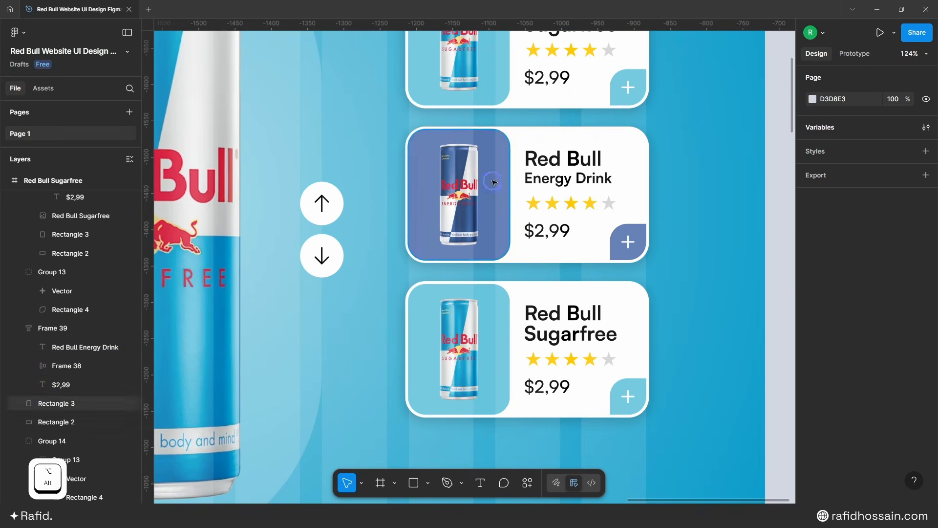
{"action": "left_click", "coordinate": [462, 188]}
{"action": "left_click", "coordinate": [685, 205]}
- Ungroup the lowest product card and delete its Sugarfree can image
{"action": "scroll", "coordinate": [521, 180], "scroll_direction": "down", "scroll_amount": 2}
{"action": "left_click_drag", "start_coordinate": [431, 348], "coordinate": [673, 257]}
{"action": "left_click", "coordinate": [676, 258]}
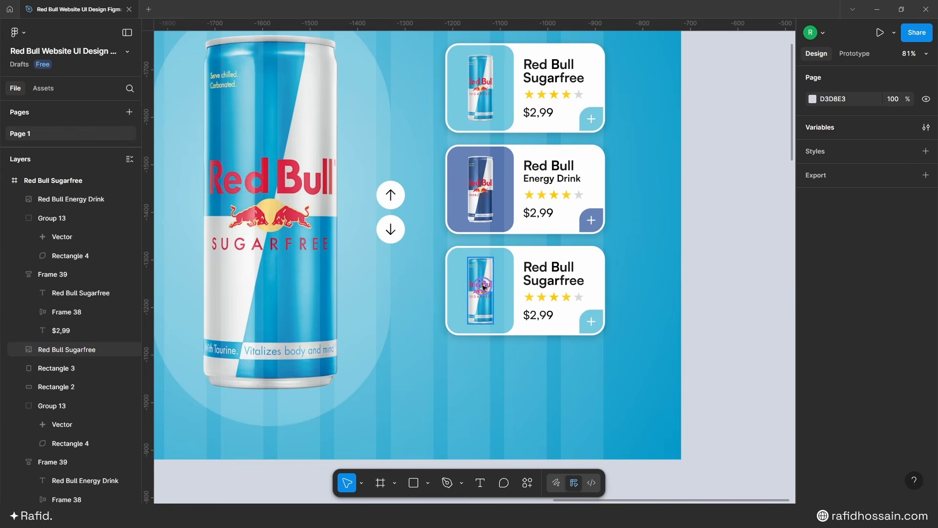
{"action": "left_click", "coordinate": [481, 293]}
{"action": "key", "text": "Delete"}
- Fill the lowest card's image panel and corner shape with the third product card colour style
{"action": "left_click", "coordinate": [483, 296]}
{"action": "left_click", "coordinate": [843, 400]}
{"action": "left_click", "coordinate": [704, 457]}
{"action": "left_click", "coordinate": [597, 329], "text": "ctrl"}
{"action": "left_click", "coordinate": [843, 402]}
{"action": "left_click", "coordinate": [694, 456]}
{"action": "left_click", "coordinate": [633, 273]}
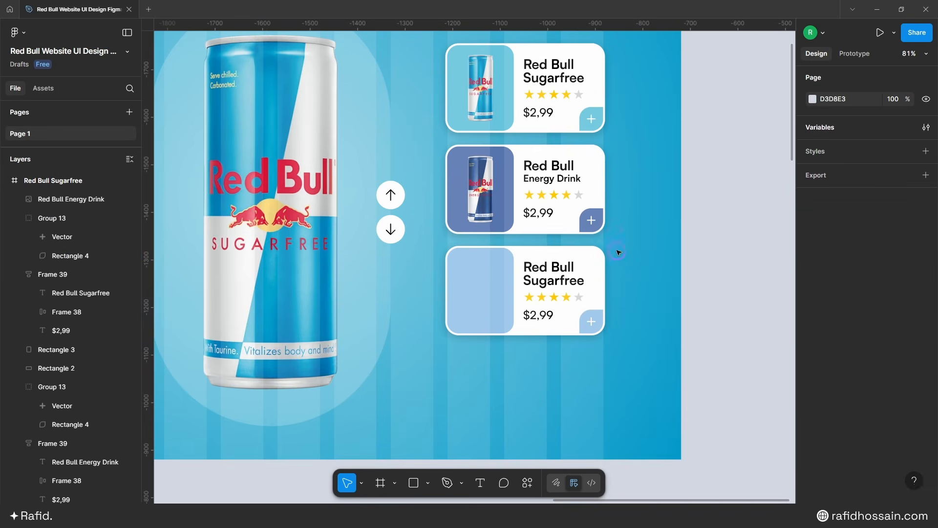
- Change the lowest card's title to "Red Bull Zero"
{"action": "scroll", "coordinate": [561, 271], "scroll_direction": "up", "scroll_amount": 2}
{"action": "left_click", "coordinate": [550, 288], "text": "ctrl"}
{"action": "double_click", "coordinate": [551, 287]}
{"action": "type", "text": "Zero"}
{"action": "left_click", "coordinate": [654, 141]}
- Place a copy of the Red Bull Zero can near the hero frame and set its height to 140
{"action": "scroll", "coordinate": [654, 139], "scroll_direction": "down", "scroll_amount": 9}
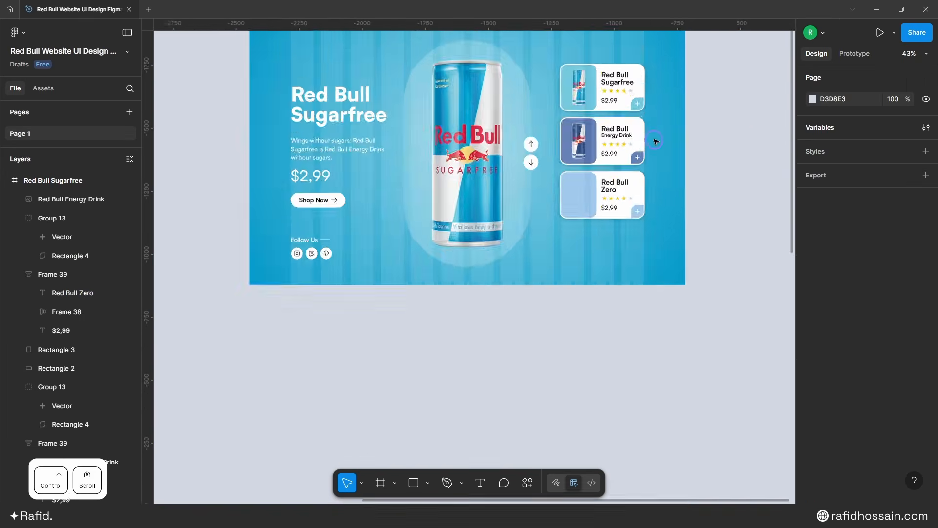
{"action": "left_click_drag", "start_coordinate": [388, 346], "coordinate": [593, 261]}
{"action": "scroll", "coordinate": [661, 216], "scroll_direction": "up", "scroll_amount": 4}
{"action": "left_click", "coordinate": [884, 258]}
{"action": "type", "text": "140"}
{"action": "key", "text": "Return"}
- Move the small Zero can onto the lowest card's image panel and centre it horizontally and vertically there
{"action": "scroll", "coordinate": [611, 303], "scroll_direction": "up", "scroll_amount": 2}
{"action": "left_click_drag", "start_coordinate": [487, 385], "coordinate": [563, 210]}
{"action": "scroll", "coordinate": [606, 205], "scroll_direction": "up", "scroll_amount": 6}
{"action": "left_click_drag", "start_coordinate": [455, 204], "coordinate": [448, 182]}
{"action": "left_click", "coordinate": [489, 181], "text": "shift"}
{"action": "left_click", "coordinate": [832, 137]}
{"action": "left_click", "coordinate": [887, 137]}
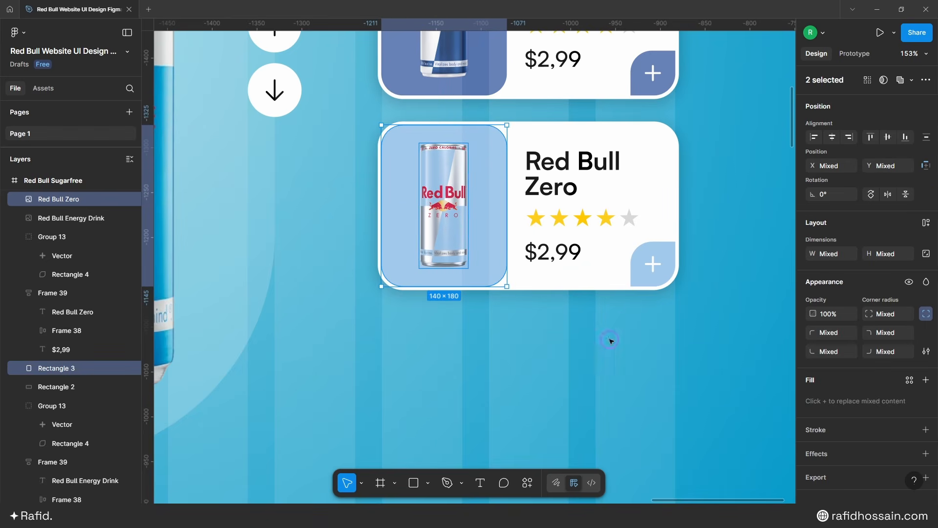
{"action": "left_click", "coordinate": [611, 339]}
- Group the elements of the Energy Drink card and those of the Zero card into separate groups
{"action": "scroll", "coordinate": [481, 359], "scroll_direction": "down", "scroll_amount": 2}
{"action": "left_click_drag", "start_coordinate": [400, 201], "coordinate": [660, 287]}
{"action": "left_click", "coordinate": [654, 293]}
{"action": "scroll", "coordinate": [637, 244], "scroll_direction": "up", "scroll_amount": 1}
{"action": "left_click_drag", "start_coordinate": [397, 128], "coordinate": [634, 243]}
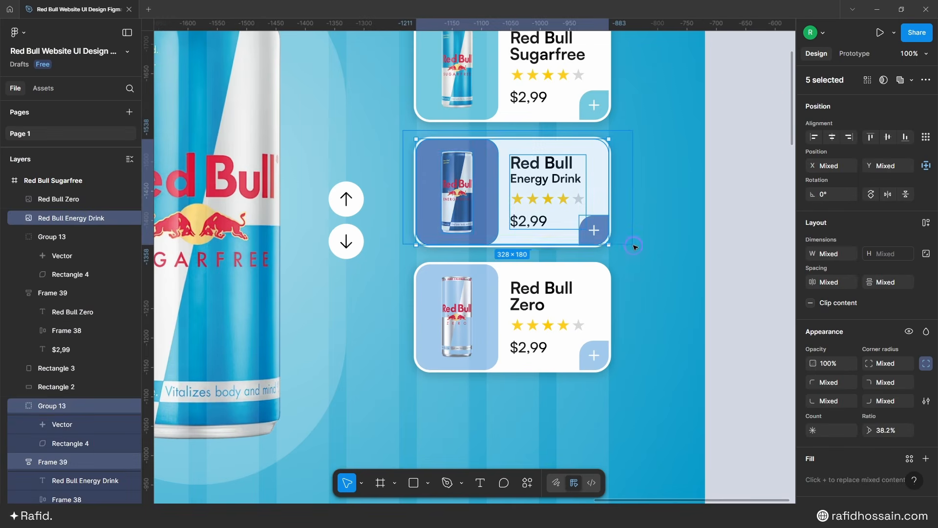
{"action": "key", "text": "ctrl+g"}
{"action": "left_click_drag", "start_coordinate": [394, 264], "coordinate": [639, 352]}
{"action": "key", "text": "ctrl+g"}
{"action": "scroll", "coordinate": [655, 251], "scroll_direction": "up", "scroll_amount": 2}
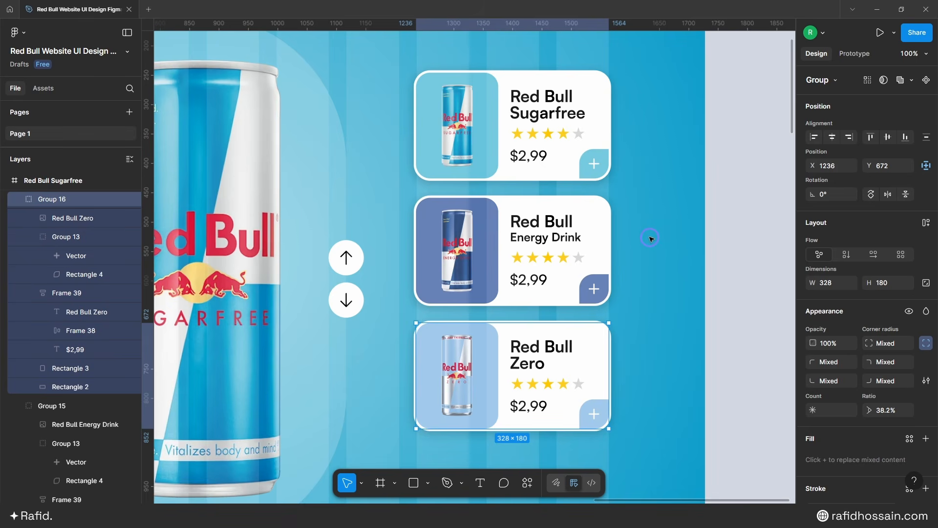
- Hide the white stroke and the drop shadow on the background rectangles of the Energy Drink and Zero cards
{"action": "scroll", "coordinate": [649, 224], "scroll_direction": "down", "scroll_amount": 1}
{"action": "left_click", "coordinate": [597, 179], "text": "ctrl"}
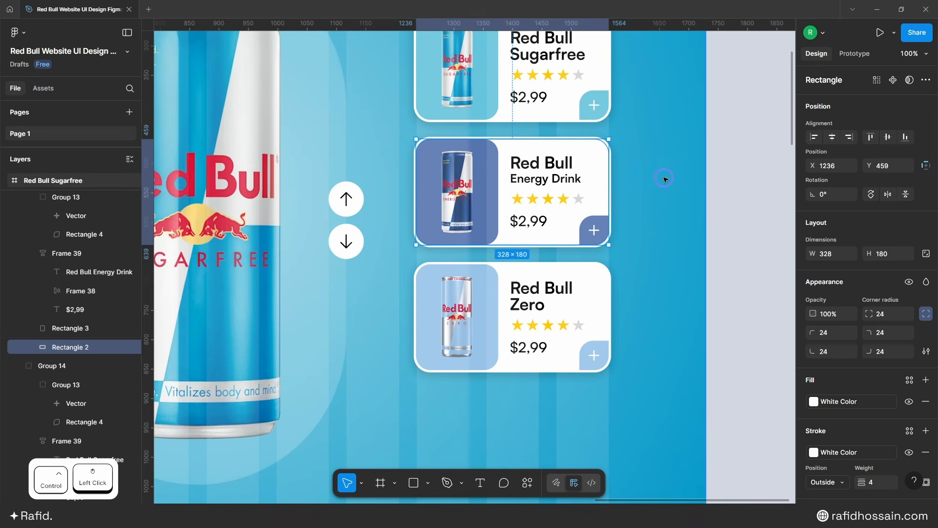
{"action": "scroll", "coordinate": [834, 407], "scroll_direction": "down", "scroll_amount": 1}
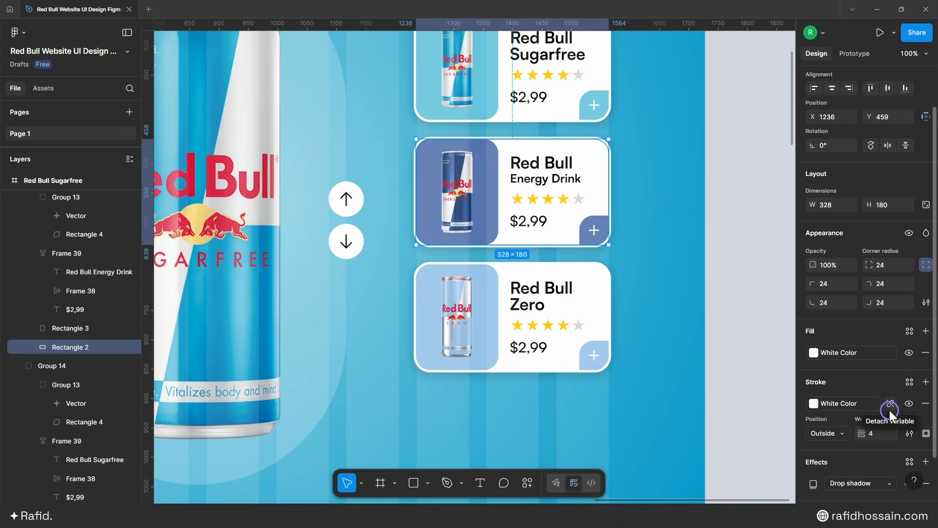
{"action": "left_click", "coordinate": [909, 403]}
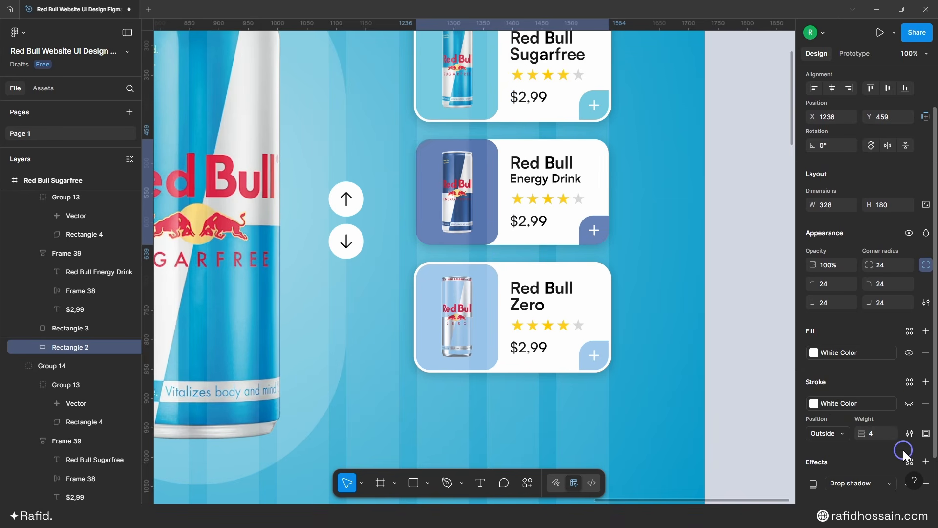
{"action": "scroll", "coordinate": [904, 429], "scroll_direction": "down", "scroll_amount": 2}
{"action": "left_click", "coordinate": [601, 272]}
{"action": "left_click", "coordinate": [909, 354]}
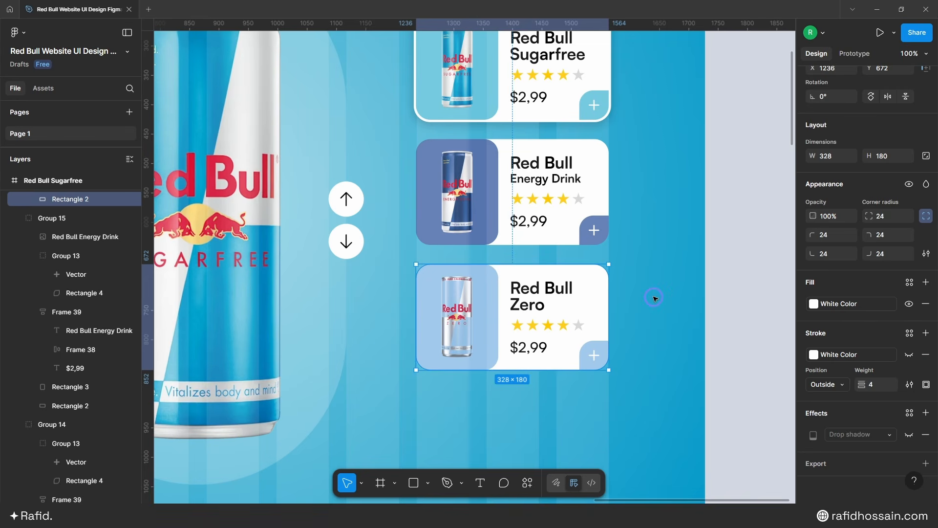
{"action": "scroll", "coordinate": [657, 274], "scroll_direction": "up", "scroll_amount": 2}
{"action": "left_click", "coordinate": [671, 226]}
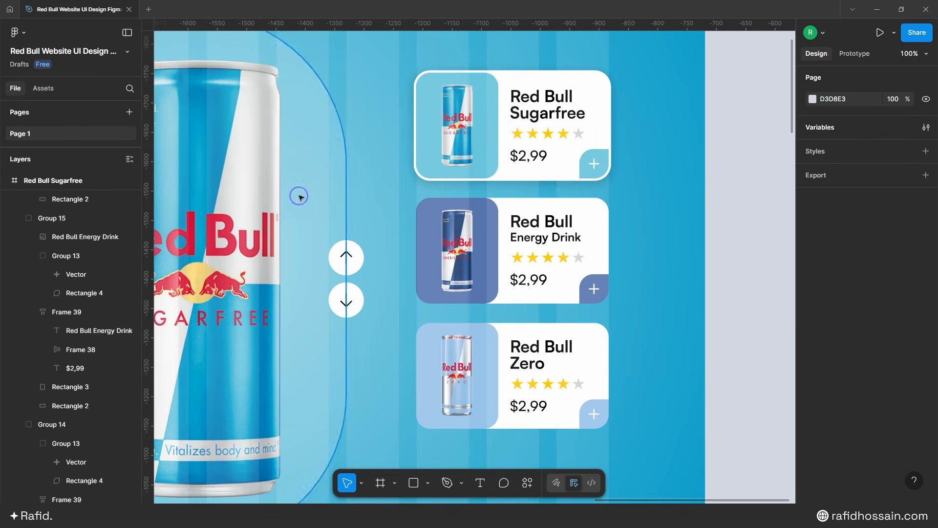
- Combine the three product cards into a vertical auto layout and slightly reduce the gap between them
{"action": "scroll", "coordinate": [579, 147], "scroll_direction": "down", "scroll_amount": 3}
{"action": "scroll", "coordinate": [552, 188], "scroll_direction": "down", "scroll_amount": 1}
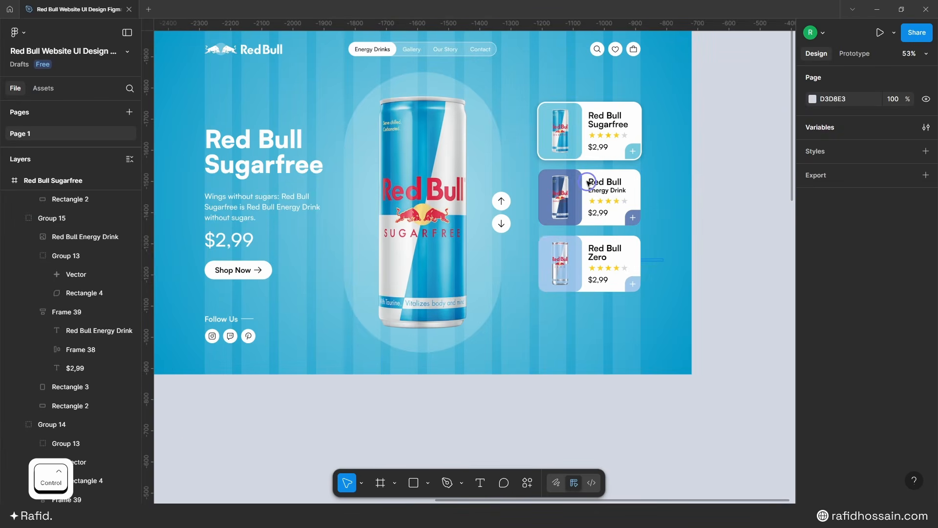
{"action": "left_click_drag", "start_coordinate": [662, 266], "coordinate": [585, 142]}
{"action": "key", "text": "shift"}
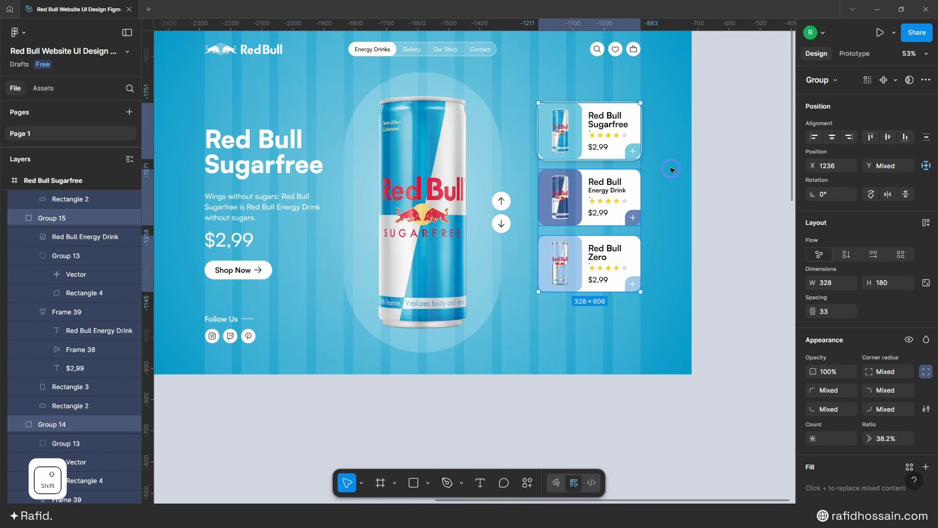
{"action": "key", "text": "shift+a"}
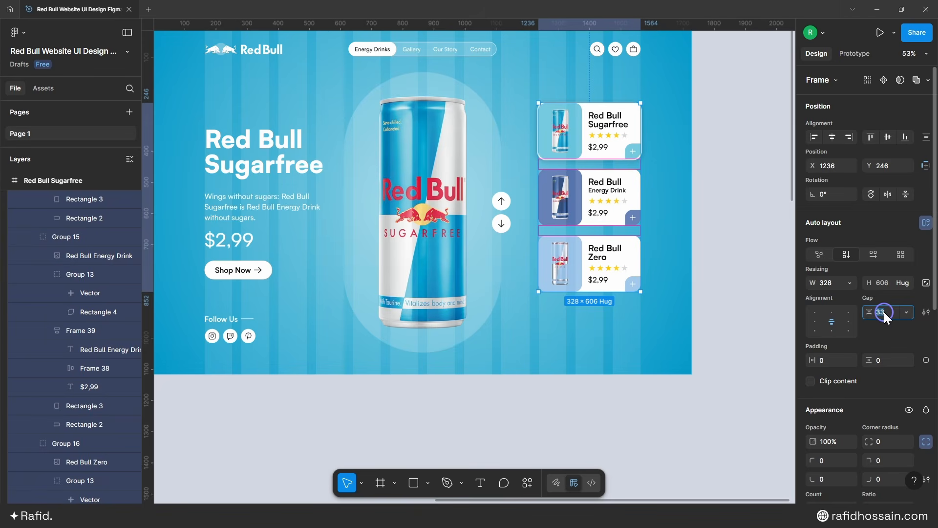
{"action": "key", "text": "Return"}
{"action": "left_click", "coordinate": [587, 327]}
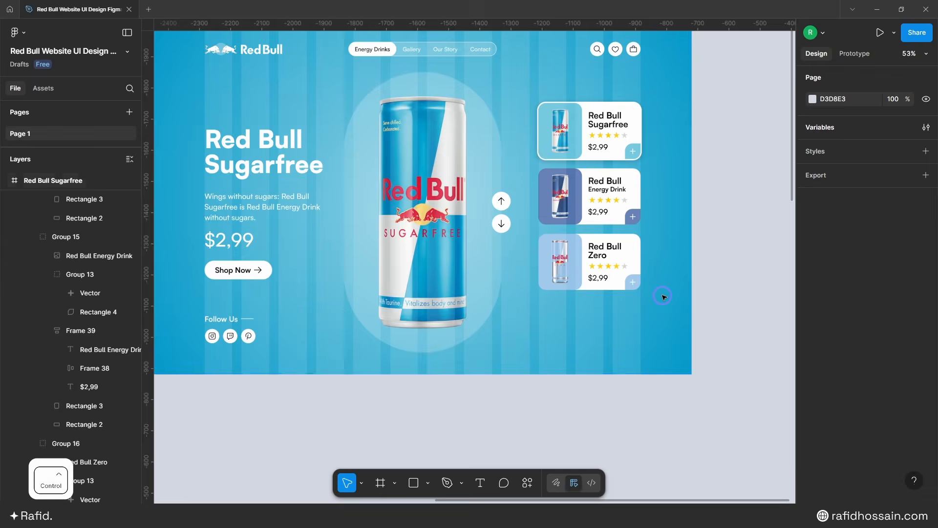
- Place a copy of the spare "Ready to take off?" text block with the Learn More link below the Zero card
{"action": "scroll", "coordinate": [582, 327], "scroll_direction": "down", "scroll_amount": 10, "text": "ctrl"}
{"action": "scroll", "coordinate": [500, 287], "scroll_direction": "down", "scroll_amount": 1, "text": "ctrl"}
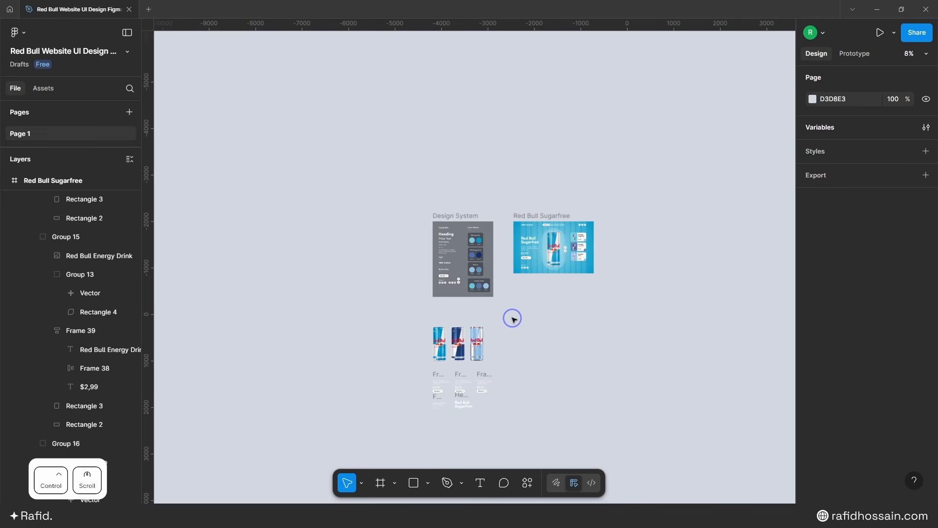
{"action": "scroll", "coordinate": [523, 403], "scroll_direction": "up", "scroll_amount": 1, "text": "ctrl"}
{"action": "left_click_drag", "start_coordinate": [390, 396], "coordinate": [524, 205], "text": "alt"}
{"action": "scroll", "coordinate": [638, 188], "scroll_direction": "up", "scroll_amount": 5, "text": "ctrl"}
{"action": "scroll", "coordinate": [525, 204], "scroll_direction": "up", "scroll_amount": 5, "text": "ctrl"}
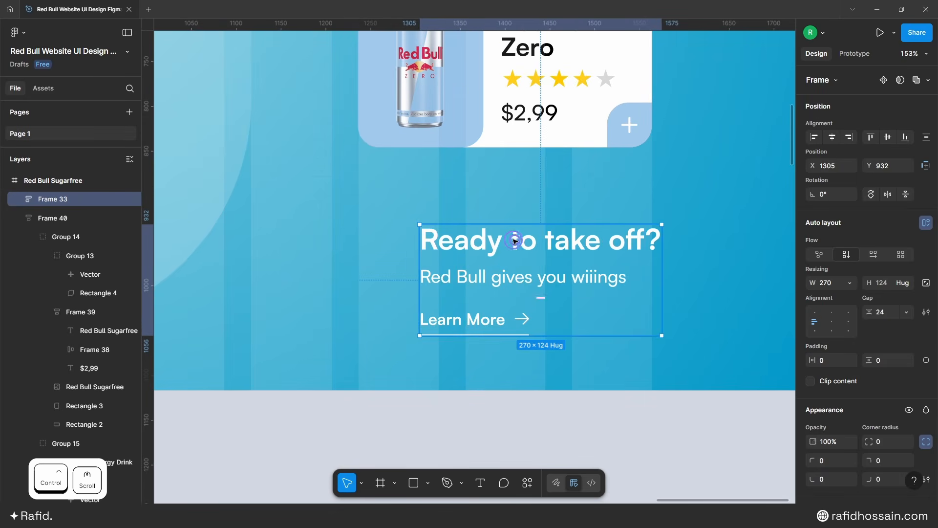
- Align the "Ready to take off?" text block with the cards' left edge and position it 50 px below the Zero card
{"action": "left_click_drag", "start_coordinate": [508, 242], "coordinate": [446, 237]}
{"action": "key", "text": "shift+Up"}
{"action": "key", "text": "shift+Up"}
{"action": "key", "text": "shift+Up"}
{"action": "key", "text": "shift+Up"}
{"action": "key", "text": "shift+Up"}
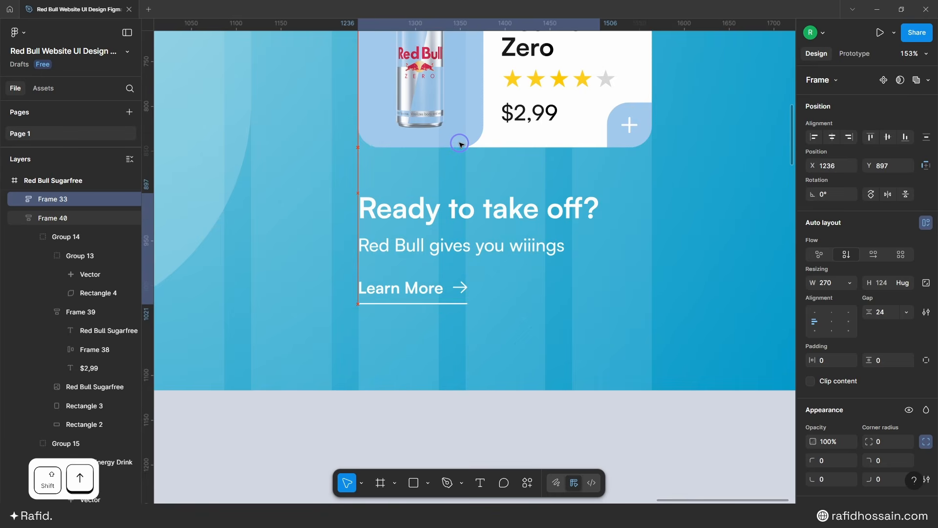
{"action": "key", "text": "shift+Down"}
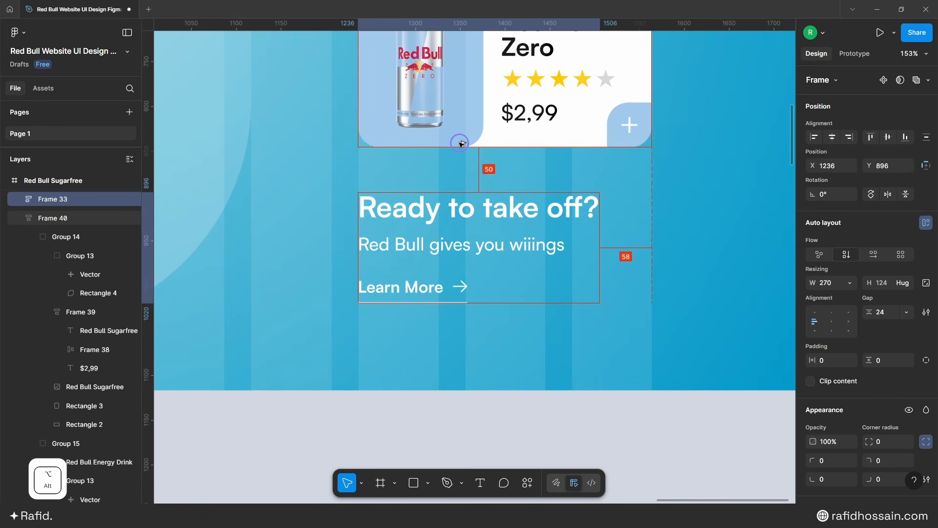
- Nudge the product card stack and the "Ready to take off?" text block up together by 3 px
{"action": "scroll", "coordinate": [474, 352], "scroll_direction": "down", "scroll_amount": 8, "text": "ctrl"}
{"action": "left_click_drag", "start_coordinate": [501, 349], "coordinate": [441, 215]}
{"action": "scroll", "coordinate": [501, 338], "scroll_direction": "down", "scroll_amount": 2, "text": "ctrl"}
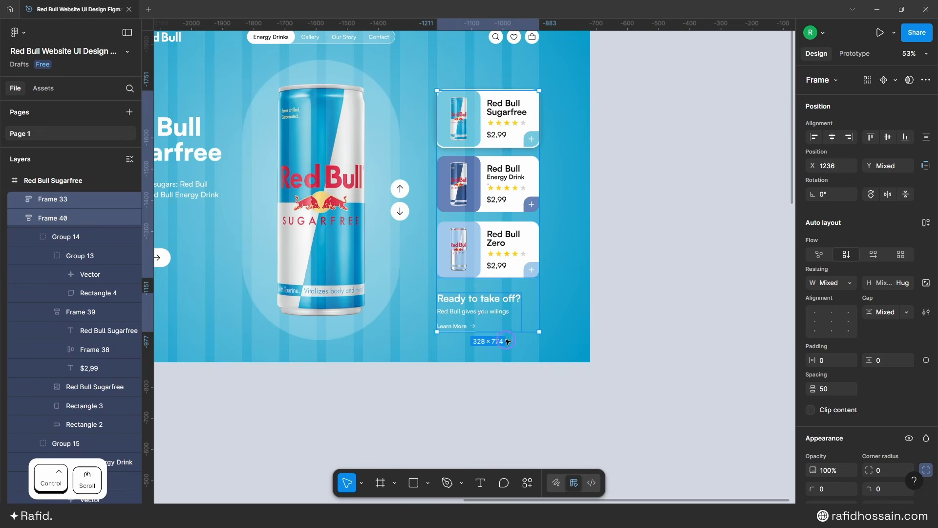
{"action": "key", "text": "Up"}
{"action": "key", "text": "Up"}
{"action": "key", "text": "Up"}
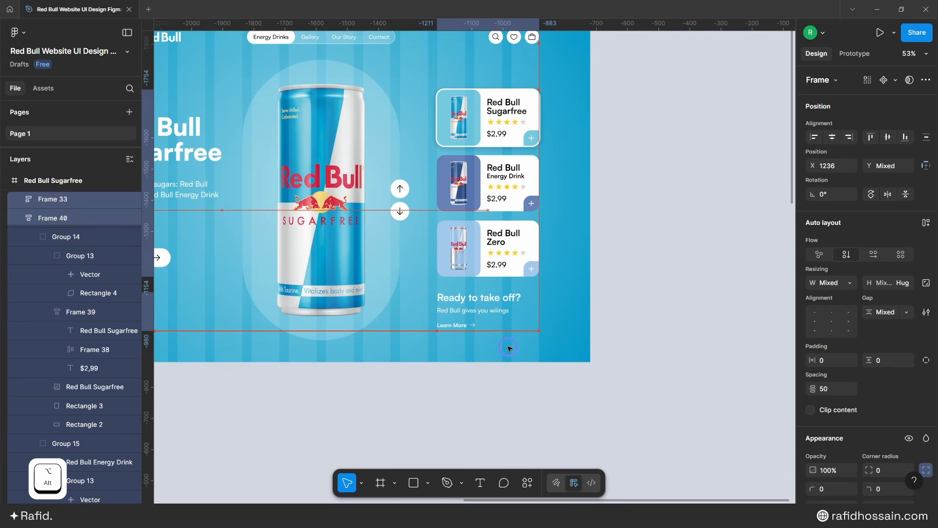
{"action": "key", "text": "alt"}
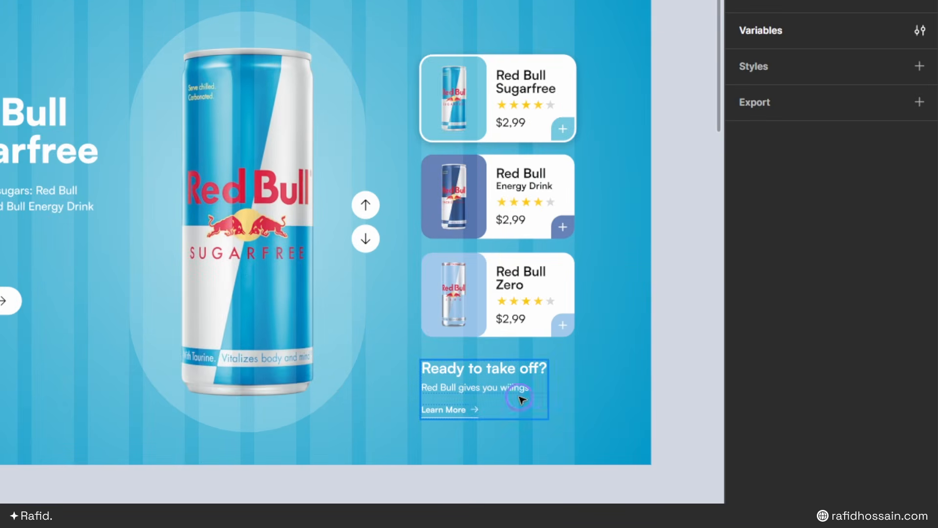
- Examine the text styles of the call-to-action's heading, subtitle and Learn More link, plus the arrow and underline settings
{"action": "scroll", "coordinate": [562, 406], "scroll_direction": "up", "scroll_amount": 2, "text": "ctrl"}
{"action": "double_click", "coordinate": [473, 354]}
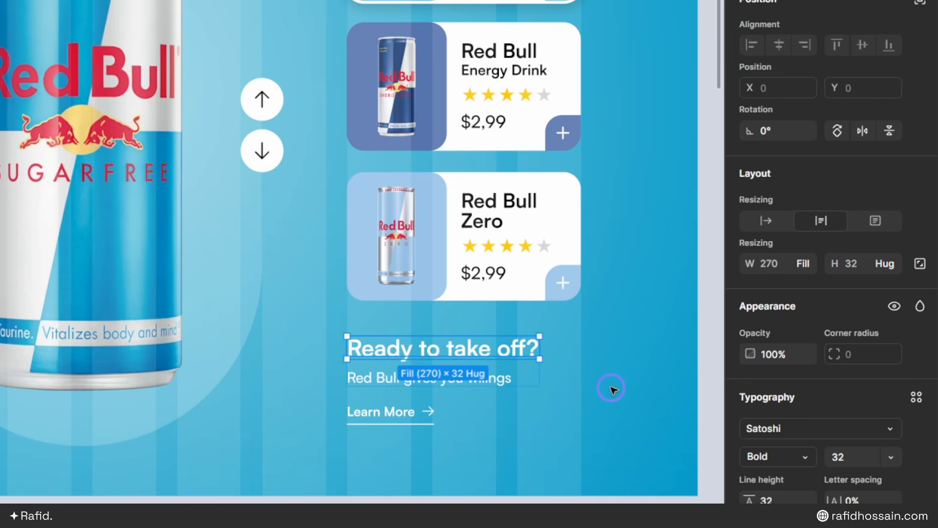
{"action": "left_click", "coordinate": [468, 376]}
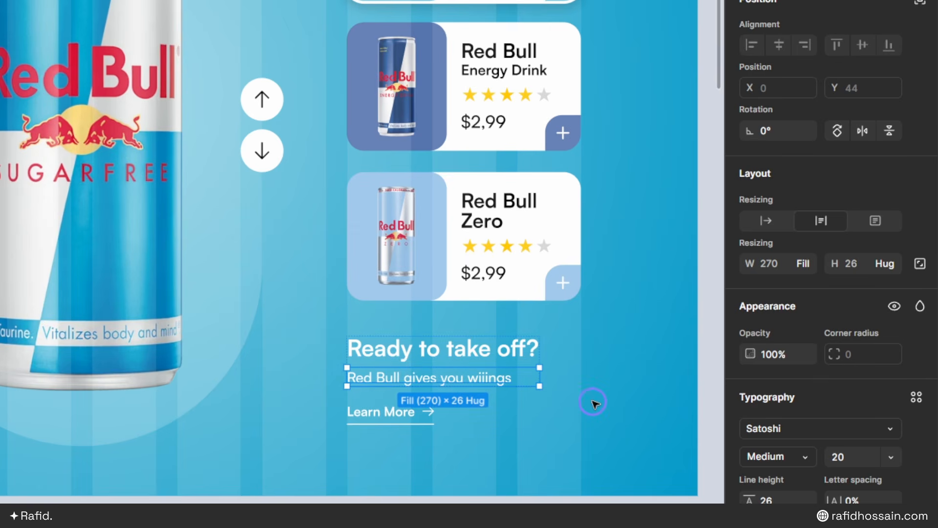
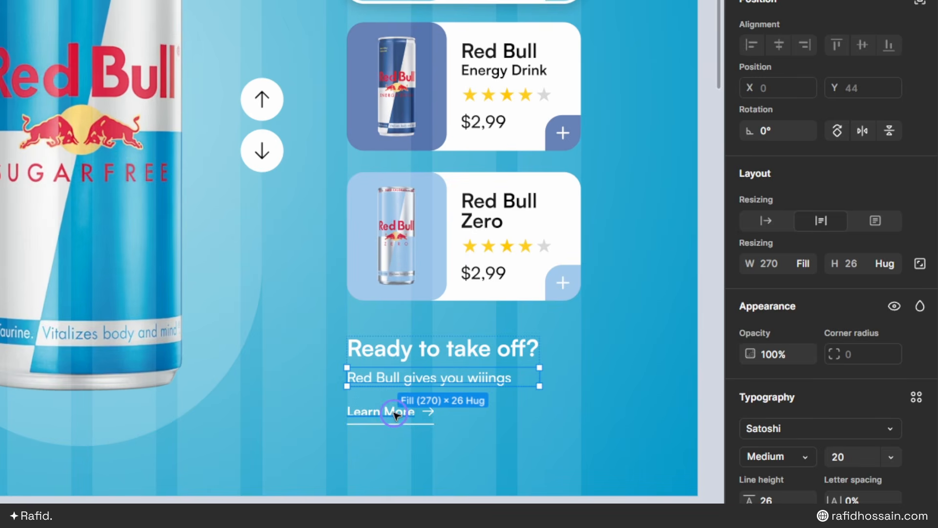
{"action": "left_click", "coordinate": [391, 413]}
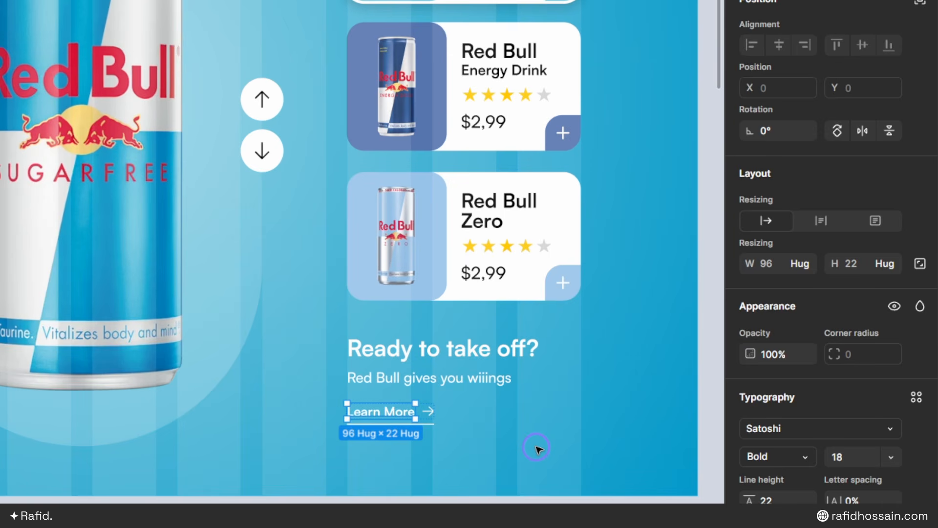
{"action": "left_click", "coordinate": [430, 413]}
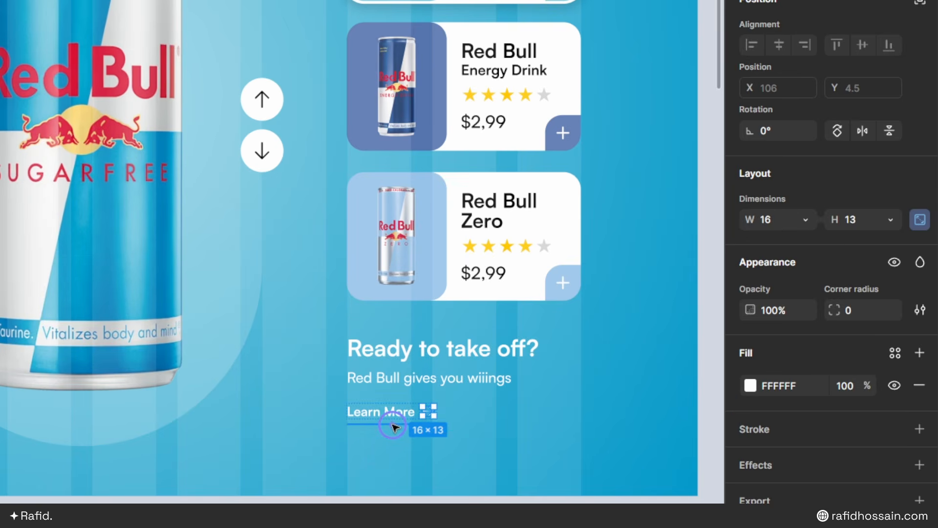
{"action": "left_click", "coordinate": [393, 424]}
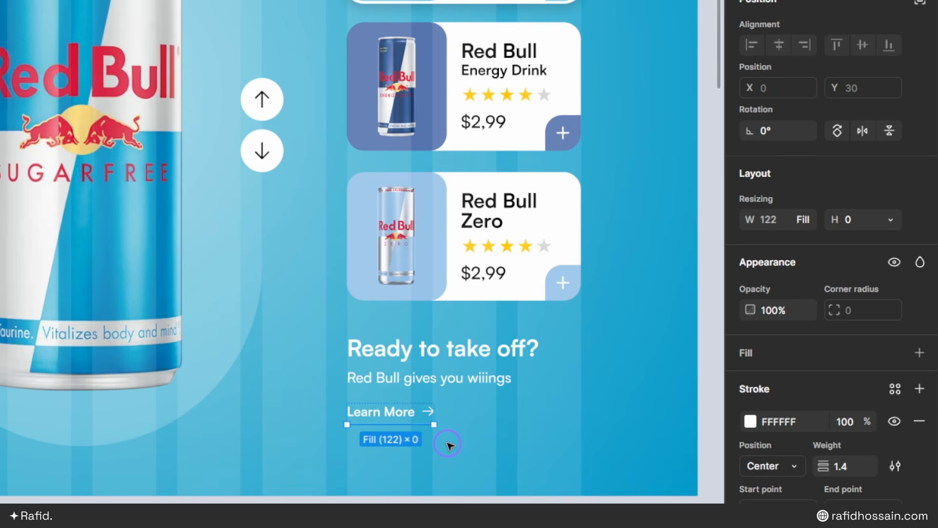
{"action": "key", "text": "shift+Return"}
{"action": "key", "text": "shift+Return"}
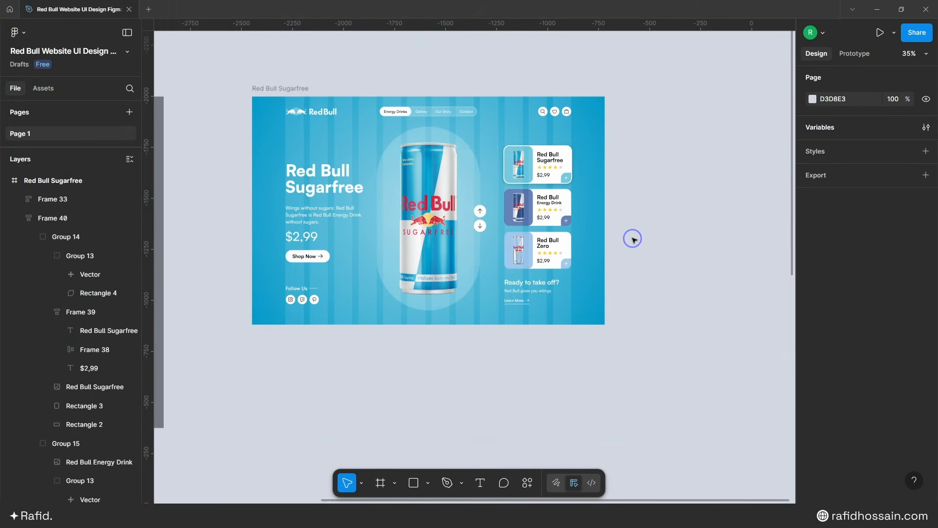
- Place copies of the spare Energy Drink and Zero can images on the empty canvas below the Red Bull Sugarfree frame
{"action": "scroll", "coordinate": [515, 62], "scroll_direction": "down", "scroll_amount": 5, "text": "ctrl"}
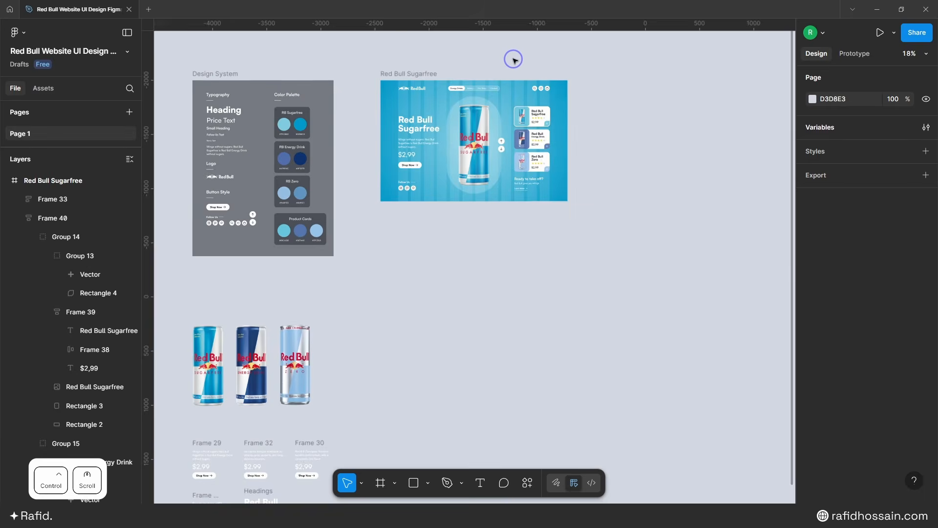
{"action": "left_click", "coordinate": [316, 300]}
{"action": "left_click", "coordinate": [336, 303], "text": "shift"}
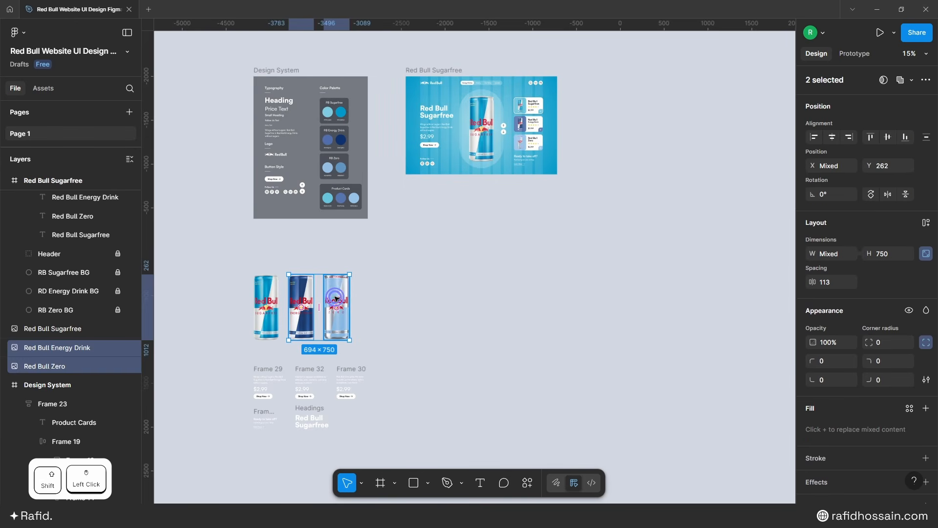
{"action": "left_click_drag", "start_coordinate": [337, 298], "coordinate": [515, 209], "text": "alt"}
{"action": "scroll", "coordinate": [521, 237], "scroll_direction": "up", "scroll_amount": 1, "text": "ctrl"}
{"action": "scroll", "coordinate": [521, 238], "scroll_direction": "up", "scroll_amount": 2, "text": "ctrl"}
{"action": "scroll", "coordinate": [521, 170], "scroll_direction": "up", "scroll_amount": 2, "text": "ctrl"}
{"action": "left_click_drag", "start_coordinate": [516, 272], "coordinate": [501, 278]}
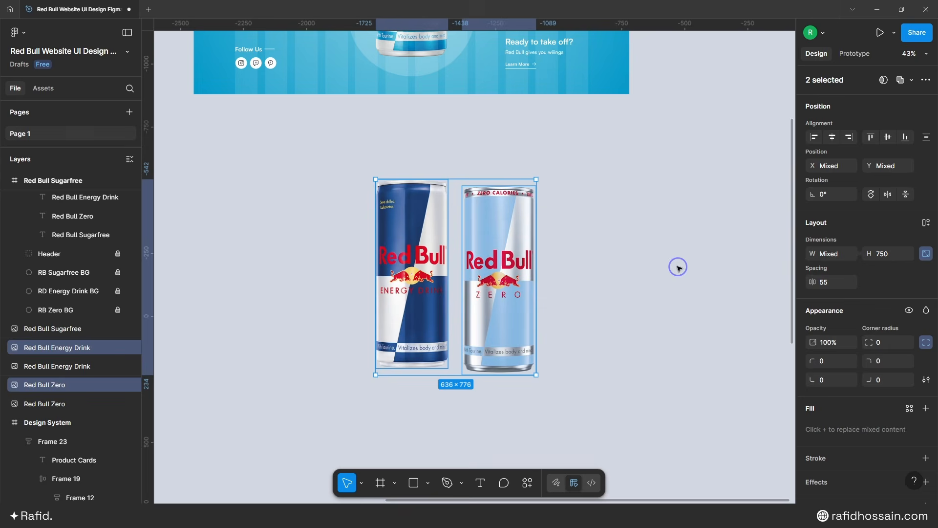
- Set the height of both copied can images to 200 px
{"action": "left_click", "coordinate": [877, 254]}
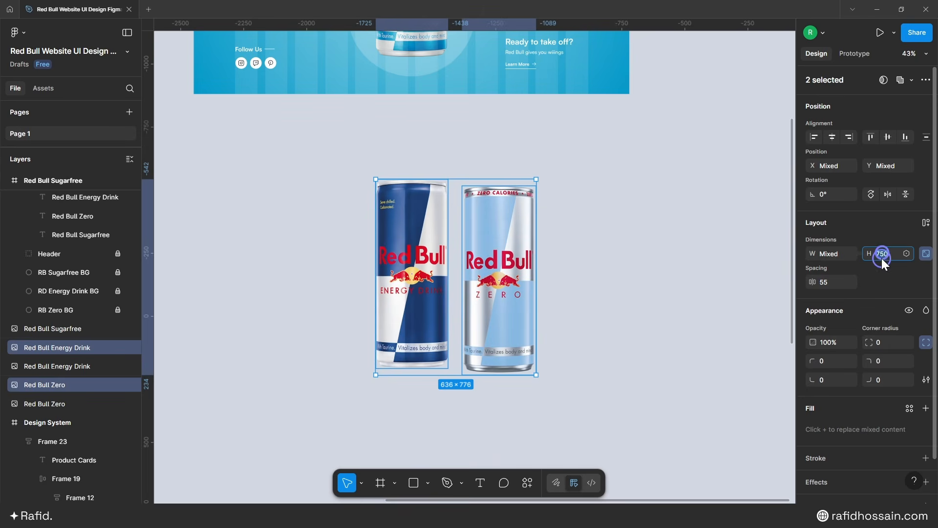
{"action": "key", "text": "Return"}
{"action": "left_click", "coordinate": [657, 216]}
{"action": "scroll", "coordinate": [430, 154], "scroll_direction": "up", "scroll_amount": 2, "text": "ctrl"}
{"action": "scroll", "coordinate": [481, 168], "scroll_direction": "down", "scroll_amount": 2, "text": "ctrl"}
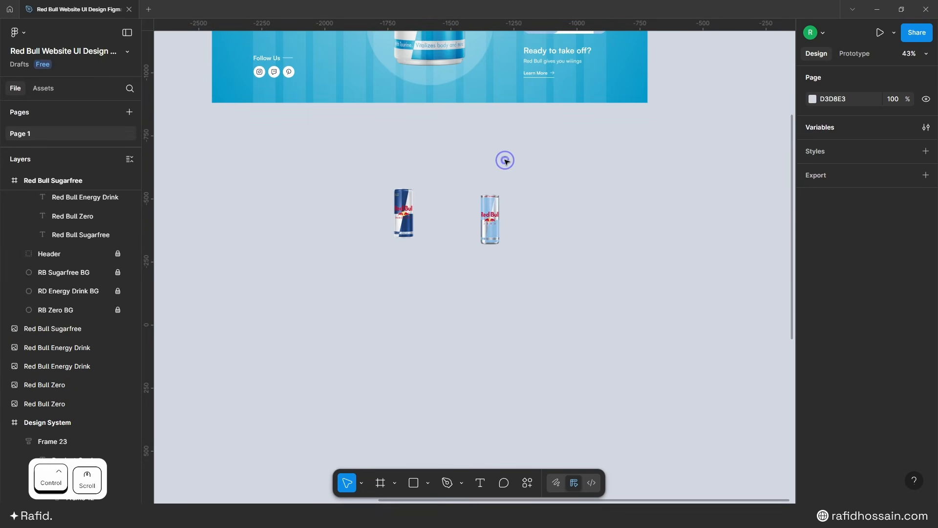
- Stack the two small can images on top of each other and place them over the lower part of the hero can
{"action": "left_click_drag", "start_coordinate": [404, 207], "coordinate": [435, 213]}
{"action": "scroll", "coordinate": [521, 241], "scroll_direction": "down", "scroll_amount": 3, "text": "ctrl"}
{"action": "scroll", "coordinate": [497, 180], "scroll_direction": "up", "scroll_amount": 2, "text": "ctrl"}
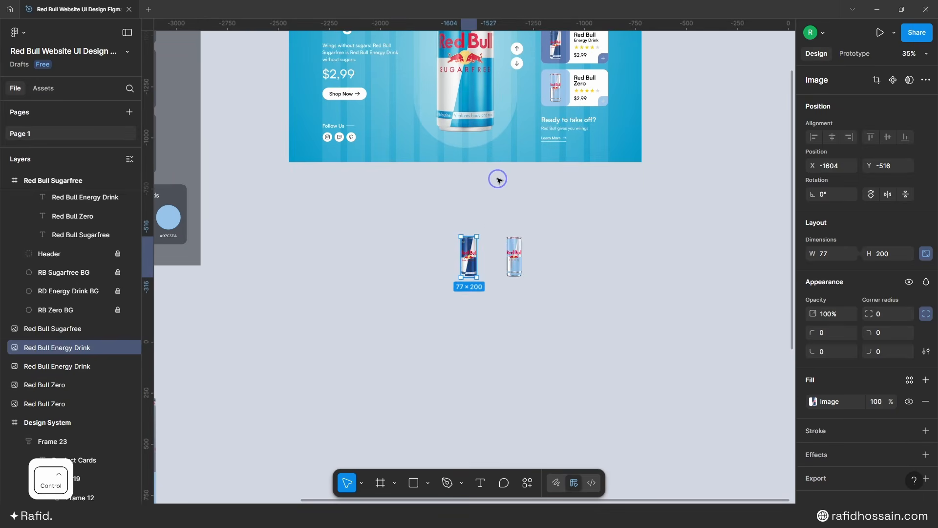
{"action": "left_click_drag", "start_coordinate": [513, 255], "coordinate": [485, 255]}
{"action": "left_click", "coordinate": [468, 256]}
{"action": "scroll", "coordinate": [454, 312], "scroll_direction": "up", "scroll_amount": 1}
{"action": "left_click_drag", "start_coordinate": [471, 310], "coordinate": [513, 309]}
{"action": "scroll", "coordinate": [480, 363], "scroll_direction": "up", "scroll_amount": 2, "text": "ctrl"}
{"action": "left_click_drag", "start_coordinate": [480, 362], "coordinate": [458, 187]}
- Move the Red Bull Energy Drink and Red Bull Zero can layers directly beneath the Red Bull Sugarfree can layer
{"action": "scroll", "coordinate": [482, 350], "scroll_direction": "up", "scroll_amount": 5, "text": "ctrl"}
{"action": "left_click", "coordinate": [20, 255]}
{"action": "left_click", "coordinate": [19, 274]}
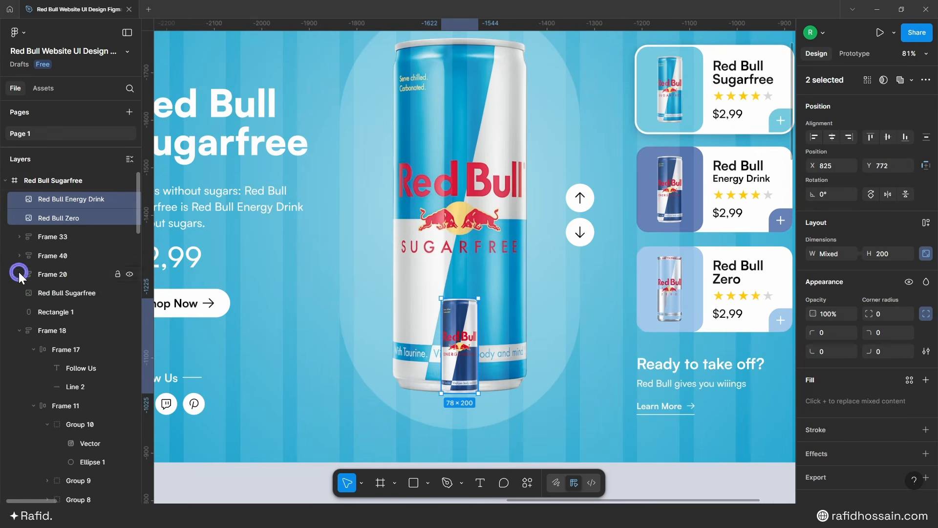
{"action": "left_click", "coordinate": [58, 294]}
{"action": "left_click", "coordinate": [69, 200]}
{"action": "left_click", "coordinate": [68, 218], "text": "shift"}
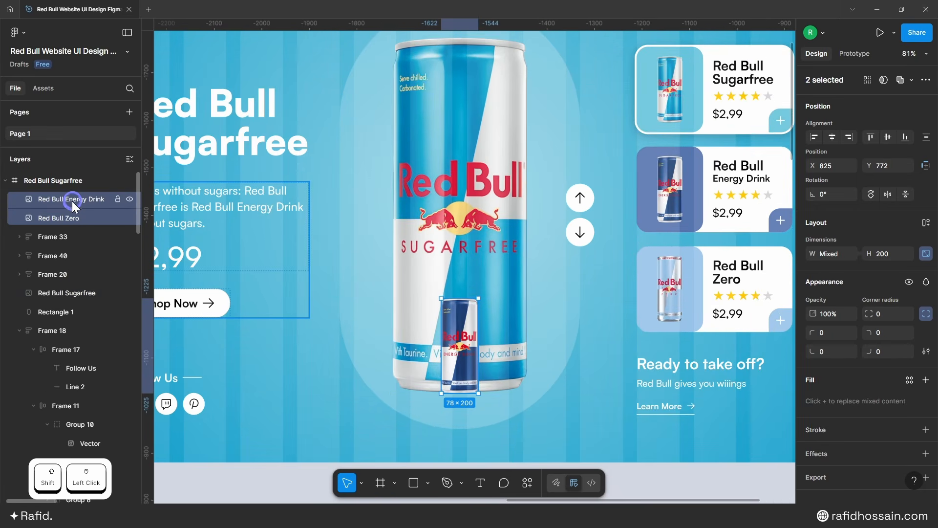
{"action": "left_click_drag", "start_coordinate": [72, 201], "coordinate": [68, 300]}
- Change the opacity of the small Energy Drink and Zero can images behind the hero can
{"action": "left_click", "coordinate": [66, 262]}
{"action": "left_click", "coordinate": [67, 275]}
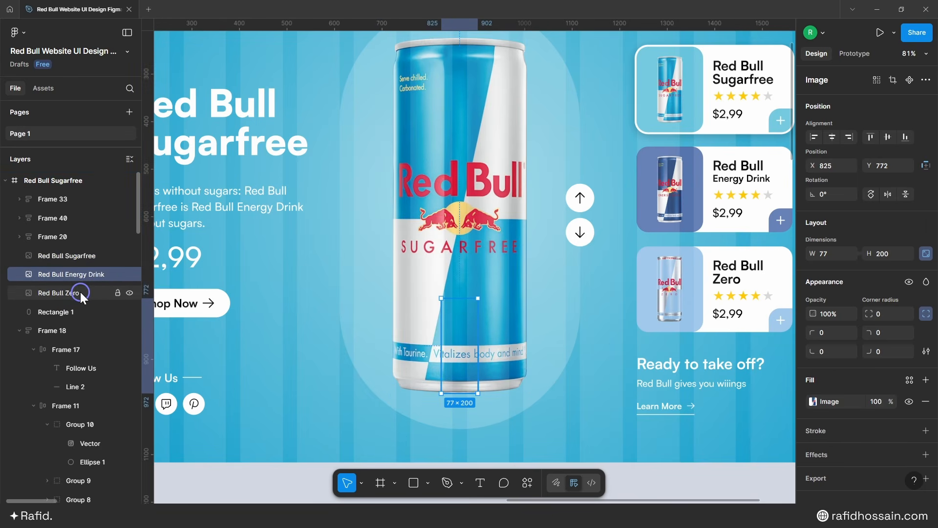
{"action": "left_click", "coordinate": [78, 291], "text": "shift"}
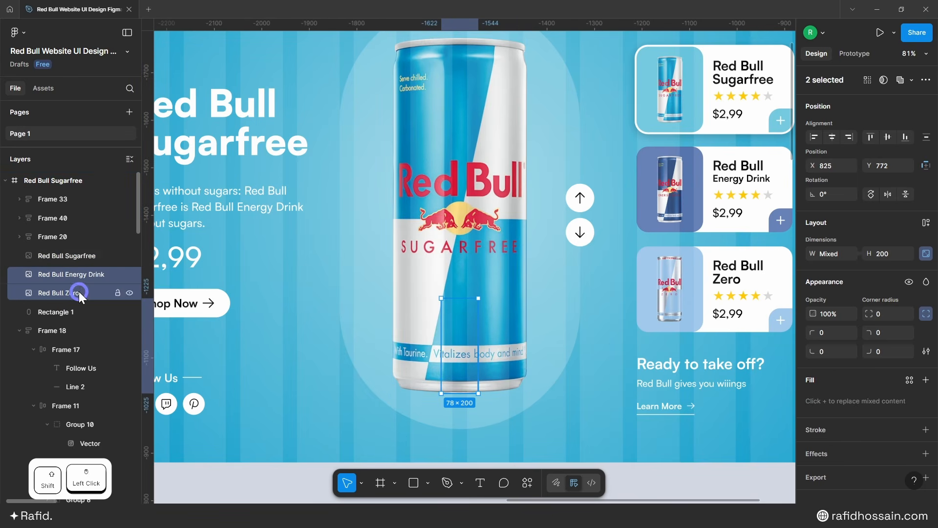
{"action": "left_click", "coordinate": [833, 314]}
{"action": "key", "text": "Return"}
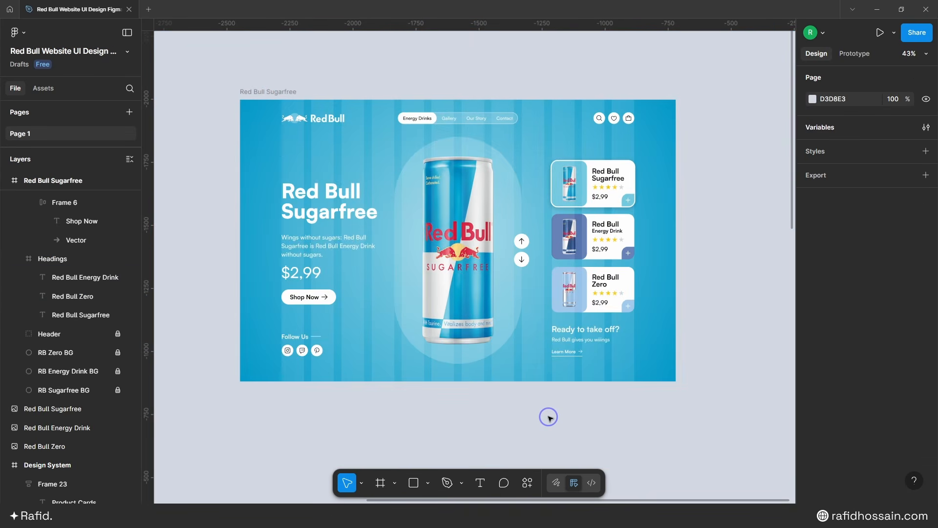
- Duplicate the Red Bull Sugarfree frame and place the copy beside the original at the same height
{"action": "scroll", "coordinate": [342, 413], "scroll_direction": "down", "scroll_amount": 5}
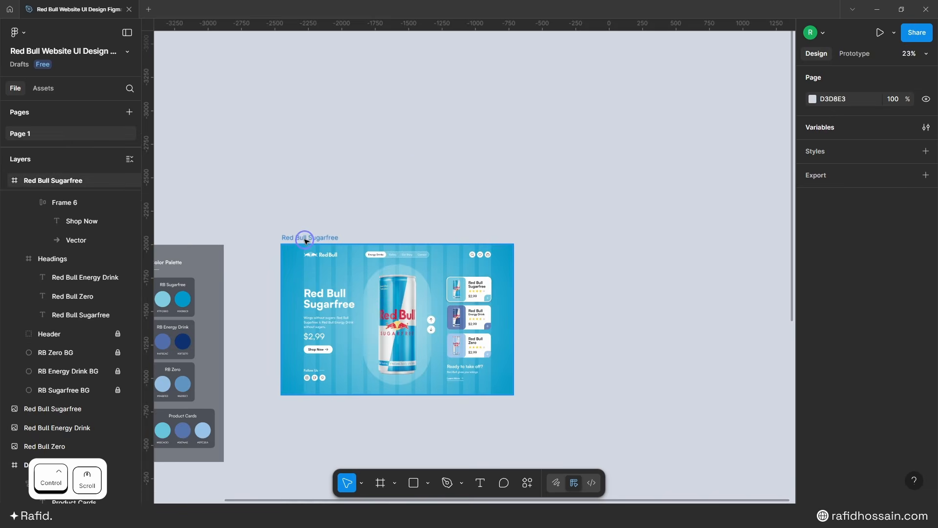
{"action": "left_click", "coordinate": [305, 239]}
{"action": "left_click_drag", "start_coordinate": [307, 239], "coordinate": [580, 239], "text": "alt"}
{"action": "left_click", "coordinate": [509, 210]}
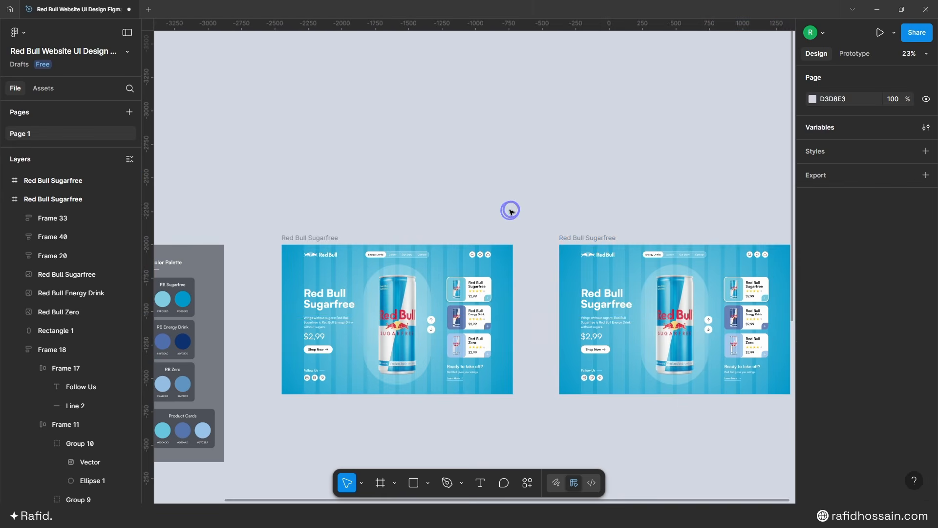
- Rename the duplicated frame as Red Bull Energy Drink
{"action": "scroll", "coordinate": [676, 237], "scroll_direction": "down", "scroll_amount": 3}
{"action": "scroll", "coordinate": [676, 237], "scroll_direction": "up", "scroll_amount": 5}
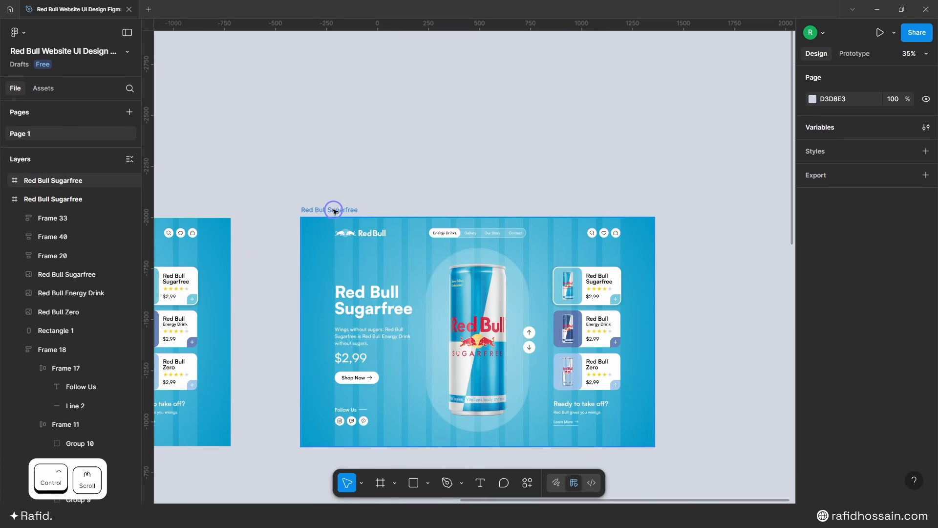
{"action": "double_click", "coordinate": [341, 210]}
{"action": "double_click", "coordinate": [345, 209]}
{"action": "type", "text": "Energy"}
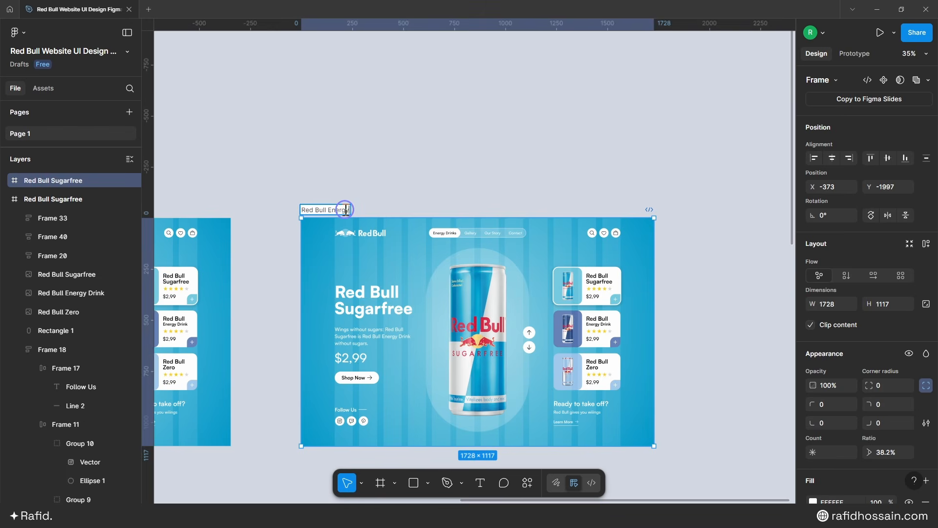
{"action": "type", "text": " Drink"}
{"action": "left_click", "coordinate": [435, 194]}
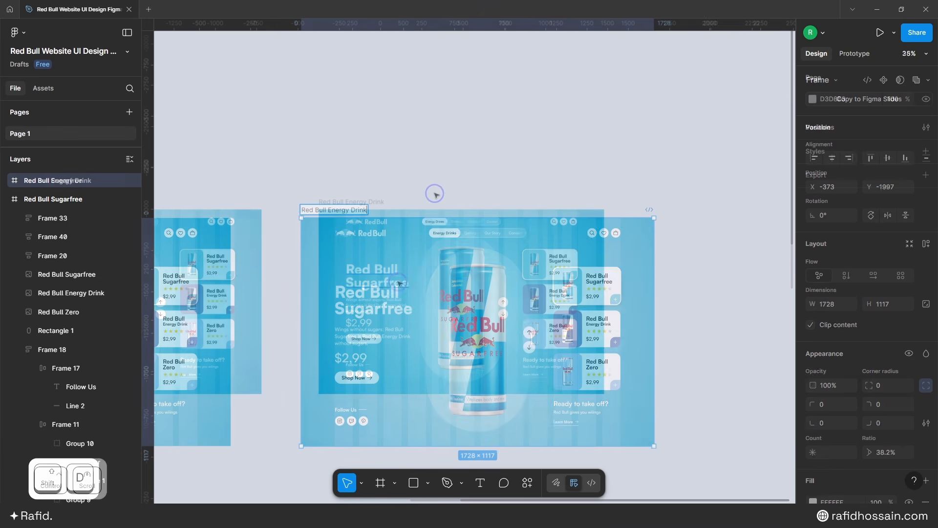
- Set the opacity of the RB Energy Drink BG ellipse in the Red Bull Energy Drink frame to 100%
{"action": "scroll", "coordinate": [404, 289], "scroll_direction": "down", "scroll_amount": 4}
{"action": "scroll", "coordinate": [402, 273], "scroll_direction": "up", "scroll_amount": 4}
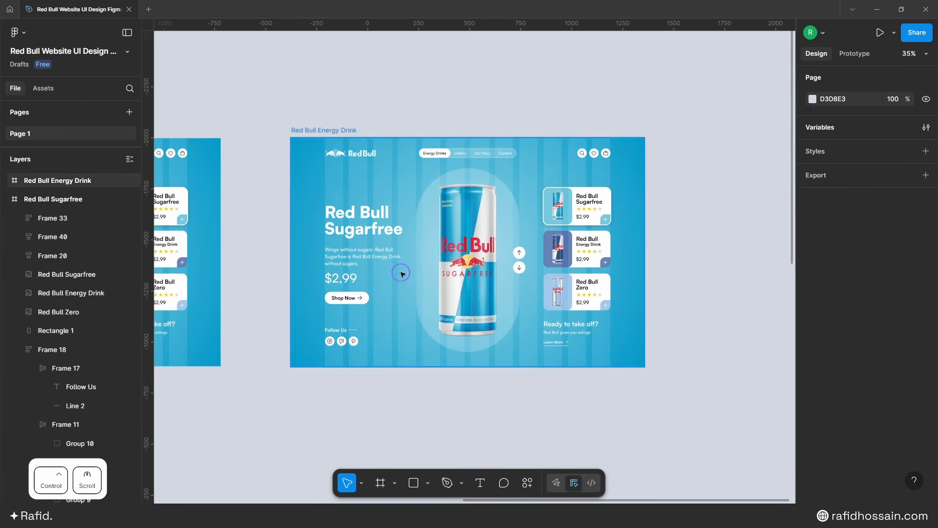
{"action": "left_click", "coordinate": [333, 131]}
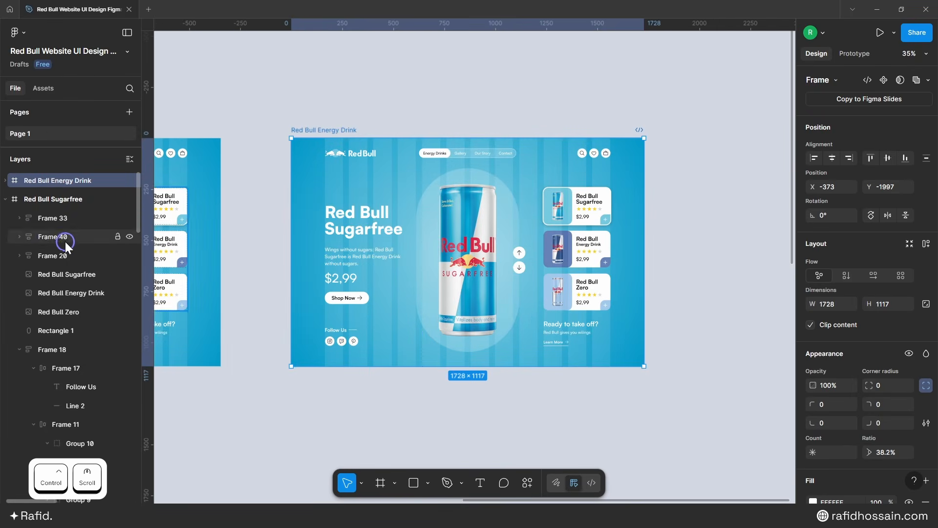
{"action": "left_click", "coordinate": [5, 180]}
{"action": "scroll", "coordinate": [92, 316], "scroll_direction": "down", "scroll_amount": 10}
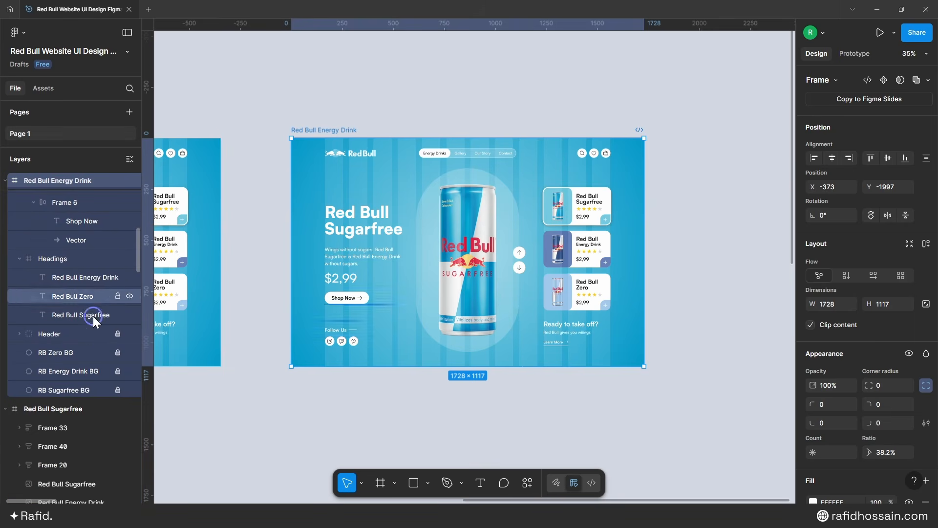
{"action": "left_click", "coordinate": [90, 370]}
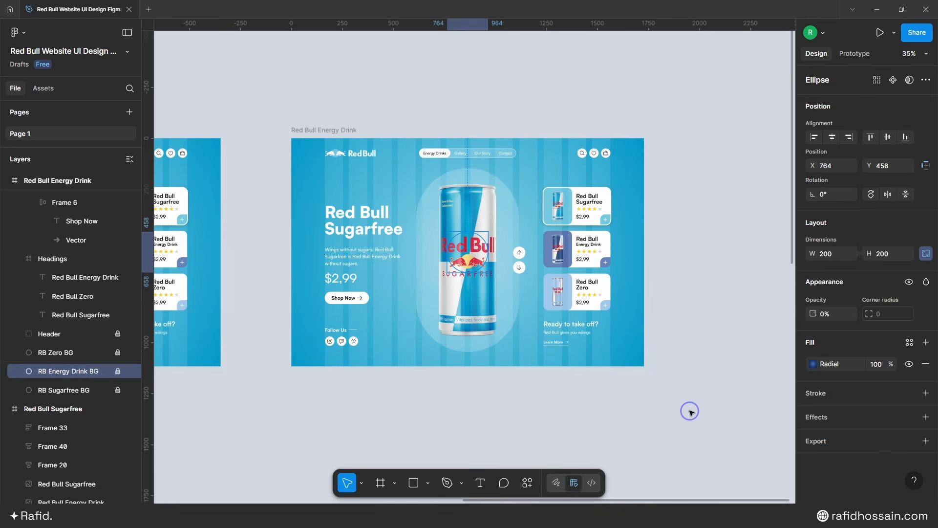
{"action": "left_click", "coordinate": [823, 315]}
{"action": "type", "text": "100"}
{"action": "key", "text": "Return"}
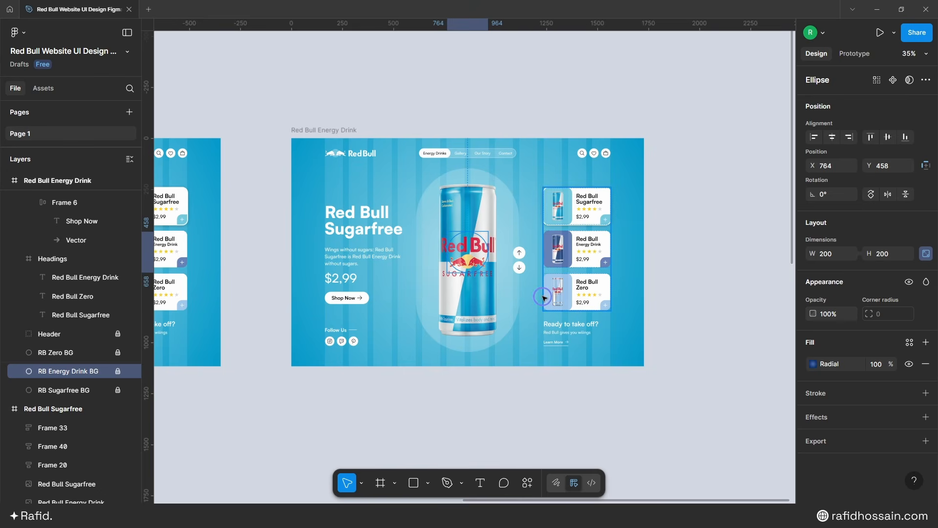
- Unlock the RB Energy Drink BG ellipse and enlarge it proportionally from its centre to about 2112 × 2112 px, covering the frame
{"action": "left_click", "coordinate": [118, 370]}
{"action": "key", "text": "shift+alt"}
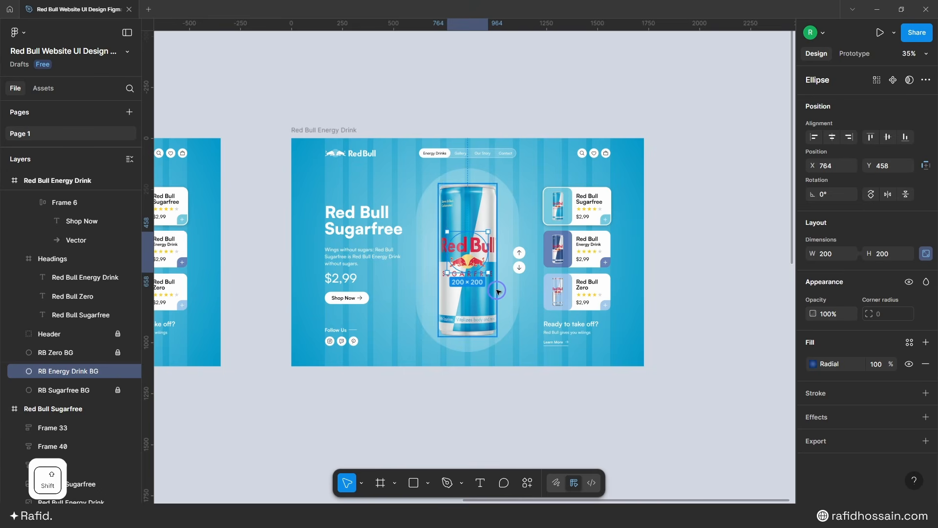
{"action": "left_click_drag", "start_coordinate": [489, 270], "coordinate": [681, 429]}
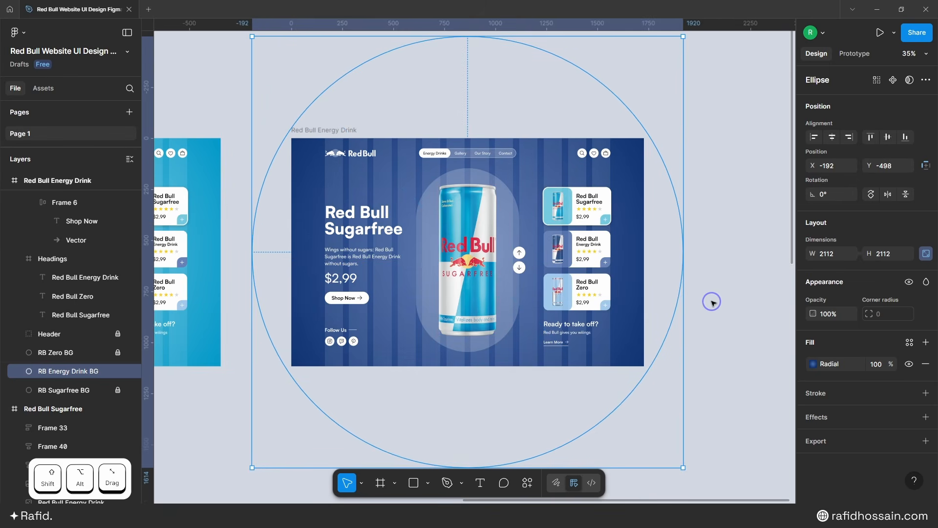
- Move the three heading texts up together in the Red Bull Energy Drink frame until the Red Bull Energy Drink title fills the heading area
{"action": "left_click", "coordinate": [712, 288]}
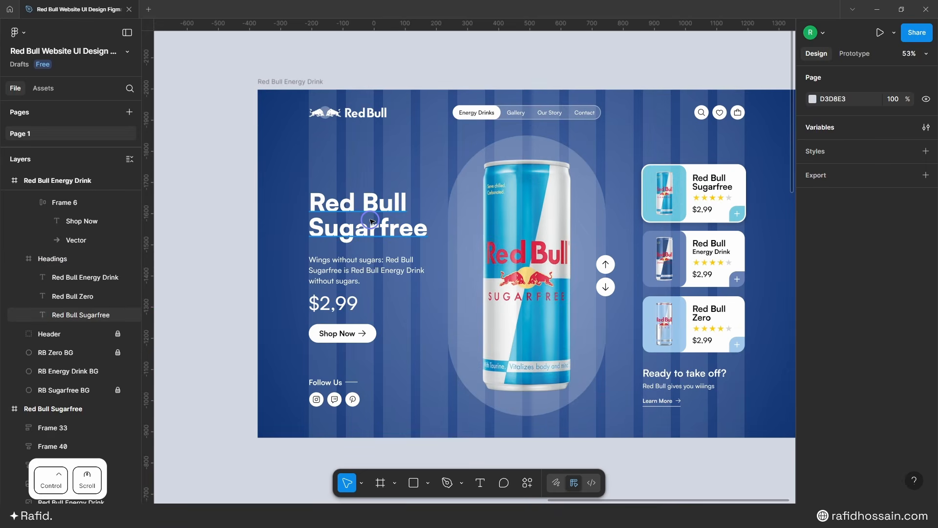
{"action": "scroll", "coordinate": [357, 230], "scroll_direction": "up", "scroll_amount": 3}
{"action": "left_click_drag", "start_coordinate": [371, 63], "coordinate": [401, 248]}
{"action": "scroll", "coordinate": [368, 212], "scroll_direction": "up", "scroll_amount": 5}
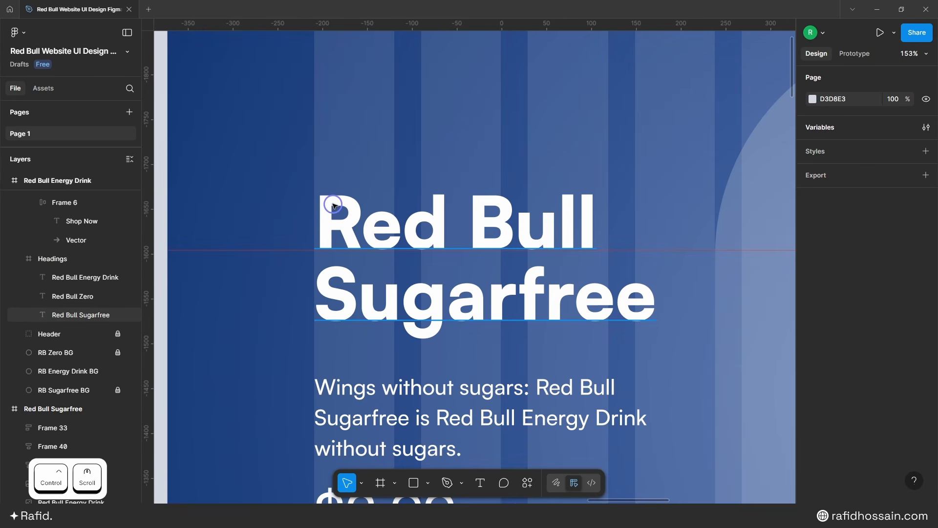
{"action": "scroll", "coordinate": [324, 197], "scroll_direction": "down", "scroll_amount": 5}
{"action": "left_click", "coordinate": [85, 277]}
{"action": "left_click", "coordinate": [81, 315], "text": "shift"}
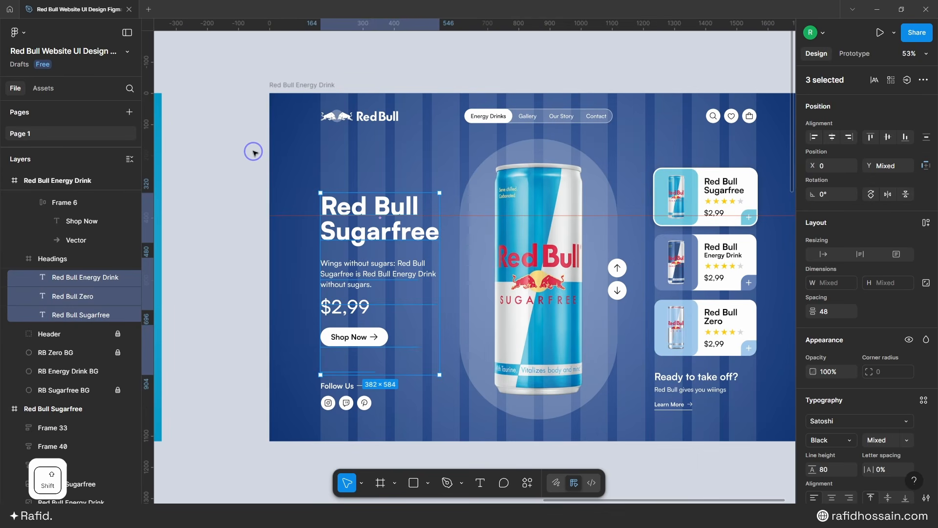
{"action": "key", "text": "shift+Up"}
{"action": "key", "text": "shift+Up"}
{"action": "key", "text": "shift+Up"}
{"action": "key", "text": "shift+Up"}
{"action": "key", "text": "shift+Up"}
{"action": "key", "text": "shift+Up"}
{"action": "key", "text": "shift+Up"}
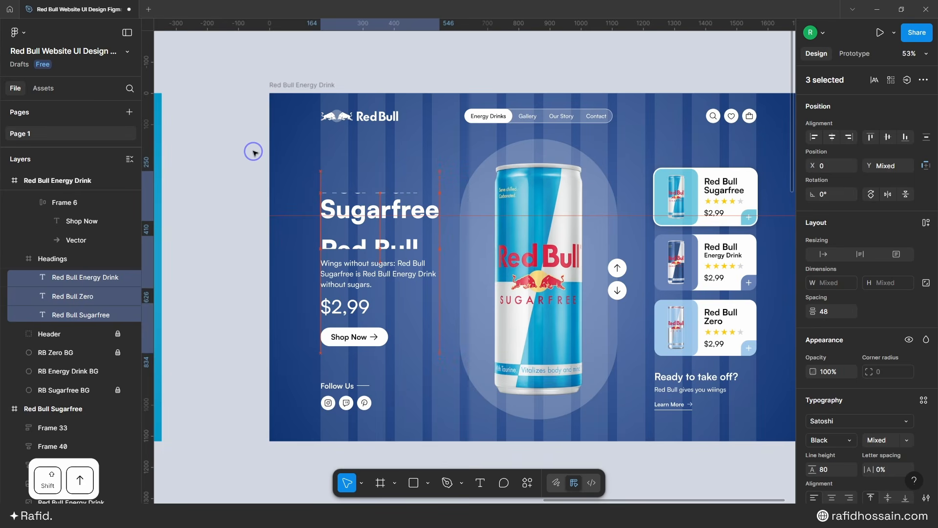
{"action": "key", "text": "shift+Up"}
{"action": "key", "text": "shift+Up"}
{"action": "key", "text": "shift+Up"}
{"action": "key", "text": "shift+Up"}
{"action": "key", "text": "shift+Up"}
{"action": "key", "text": "shift+Up"}
{"action": "key", "text": "shift+Up"}
{"action": "key", "text": "shift+Up"}
{"action": "key", "text": "shift+Up"}
{"action": "key", "text": "shift+Up"}
{"action": "key", "text": "shift+Up"}
{"action": "key", "text": "shift+Up"}
{"action": "key", "text": "shift+Up"}
{"action": "key", "text": "shift+Up"}
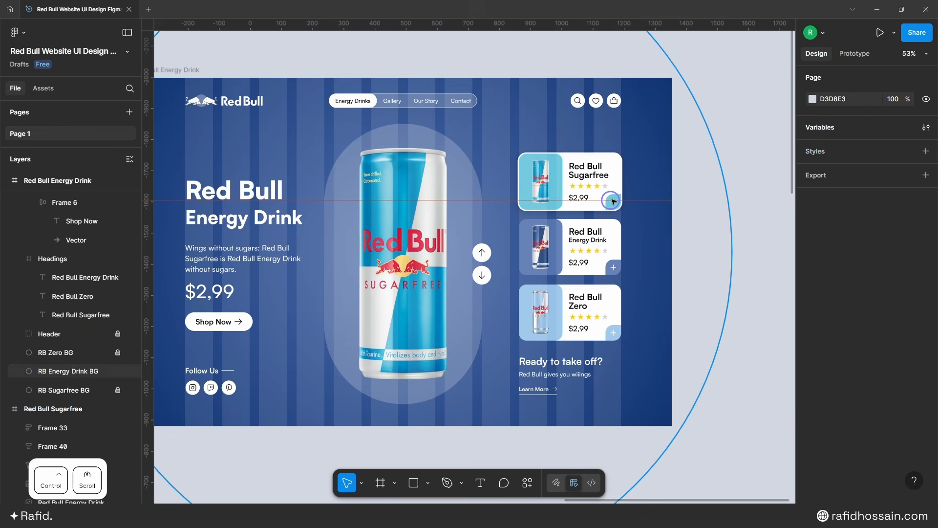
- Shrink the large Red Bull Sugarfree can to 77 × 200 px and place it at the bottom of the capsule shape, at Y 802
{"action": "left_click", "coordinate": [400, 256], "text": "ctrl"}
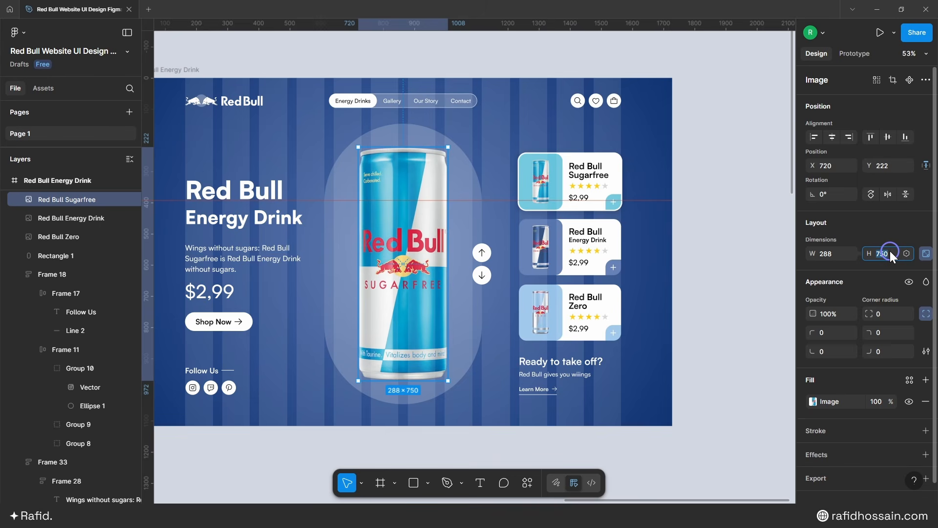
{"action": "key", "text": "Return"}
{"action": "left_click_drag", "start_coordinate": [370, 178], "coordinate": [404, 353]}
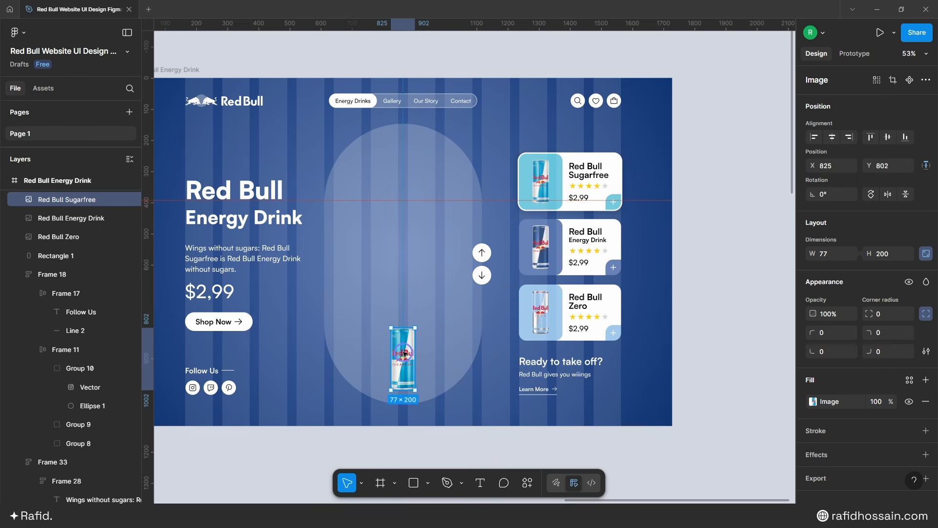
- Set the main Red Bull Energy Drink can image to 100% opacity and a height of 750 px
{"action": "left_click", "coordinate": [84, 224]}
{"action": "scroll", "coordinate": [64, 229], "scroll_direction": "up", "scroll_amount": 2}
{"action": "left_click", "coordinate": [828, 313]}
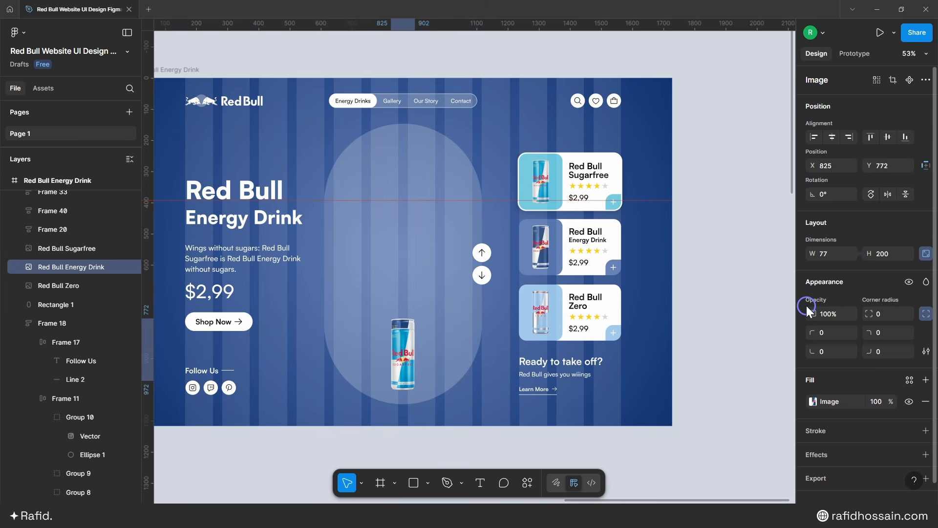
{"action": "left_click", "coordinate": [884, 254]}
{"action": "type", "text": "7"}
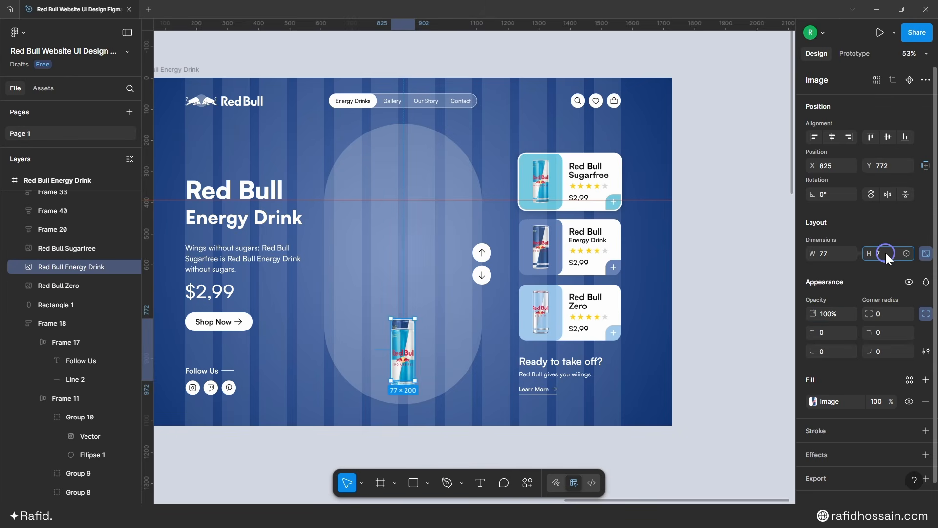
{"action": "type", "text": "50"}
{"action": "key", "text": "Return"}
- Move the enlarged Energy Drink can onto the capsule shape and centre it there both horizontally and vertically
{"action": "left_click_drag", "start_coordinate": [445, 329], "coordinate": [417, 184]}
{"action": "left_click", "coordinate": [464, 178], "text": "shift"}
{"action": "left_click", "coordinate": [832, 137]}
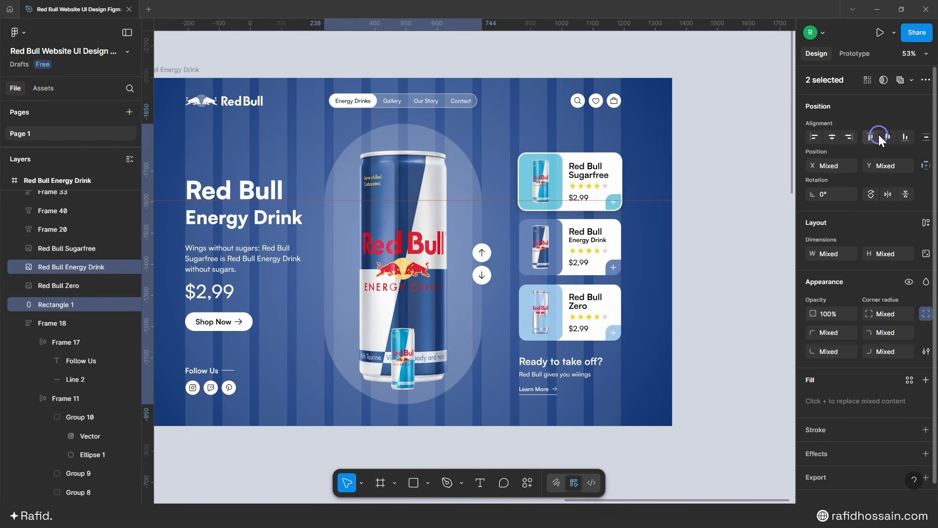
{"action": "left_click", "coordinate": [879, 138]}
{"action": "left_click", "coordinate": [730, 184]}
- Move the small Sugarfree can up to Y 772 and centre it horizontally on the capsule shape
{"action": "left_click", "coordinate": [409, 363]}
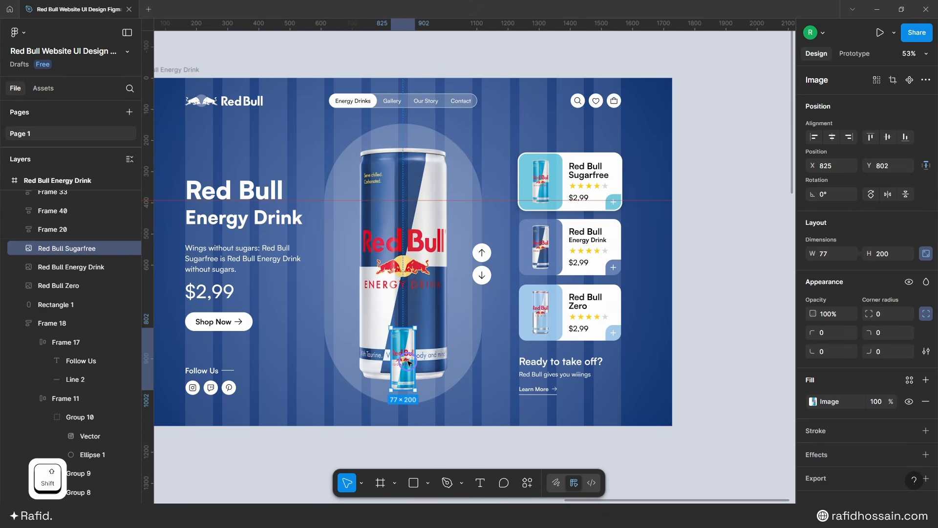
{"action": "left_click_drag", "start_coordinate": [409, 363], "coordinate": [409, 353]}
{"action": "left_click", "coordinate": [462, 337], "text": "shift"}
{"action": "left_click", "coordinate": [832, 137]}
{"action": "left_click", "coordinate": [730, 222]}
- Make the small Sugarfree can in front of the Energy Drink can fully transparent
{"action": "left_click", "coordinate": [403, 349]}
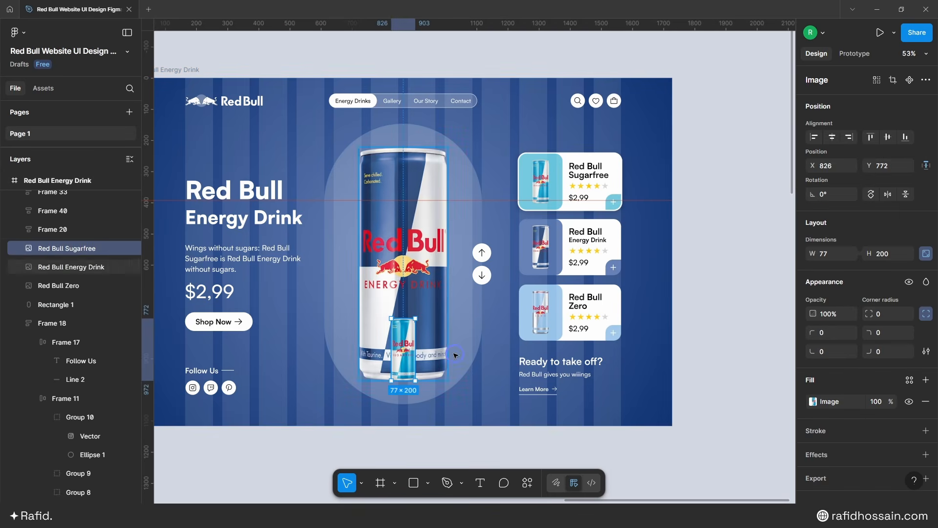
{"action": "left_click", "coordinate": [832, 318]}
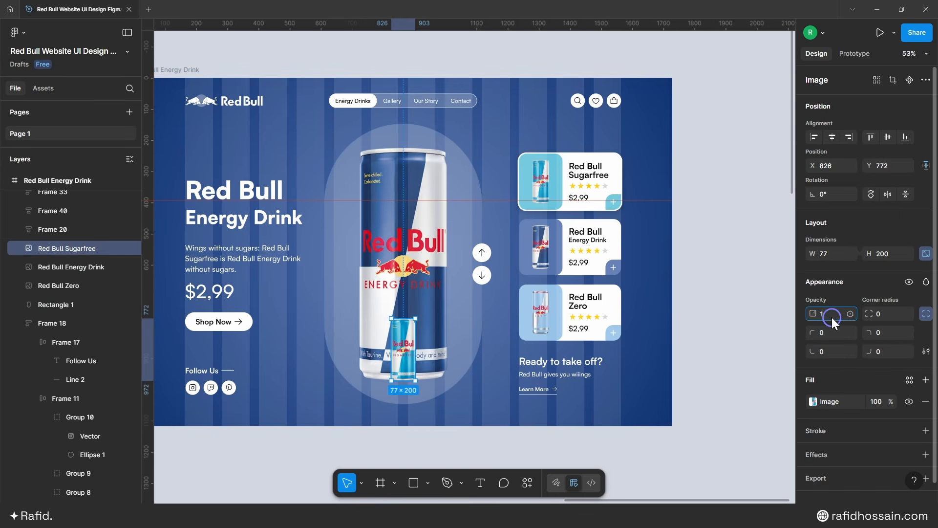
{"action": "left_click", "coordinate": [727, 260]}
- Hide the white stroke and the drop shadow of the Red Bull Sugarfree product card's background rectangle
{"action": "left_click", "coordinate": [623, 166], "text": "ctrl"}
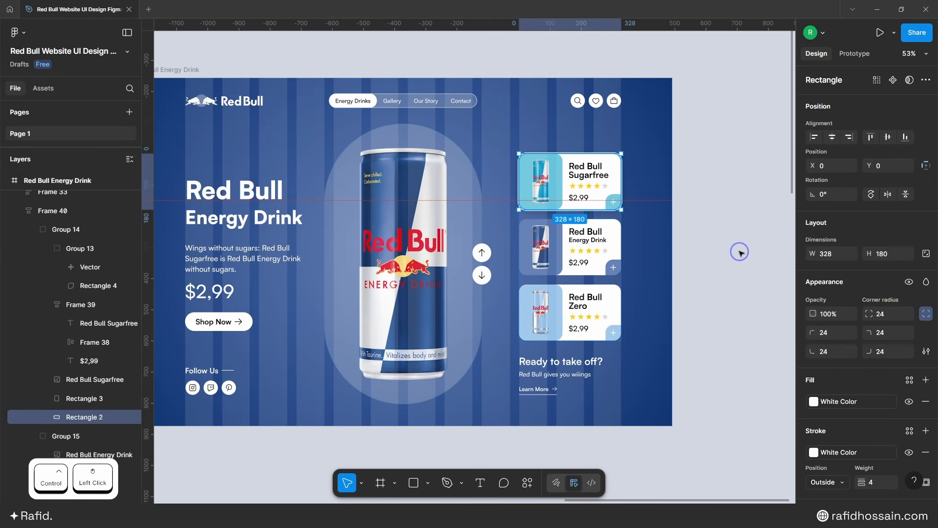
{"action": "scroll", "coordinate": [883, 434], "scroll_direction": "down", "scroll_amount": 1}
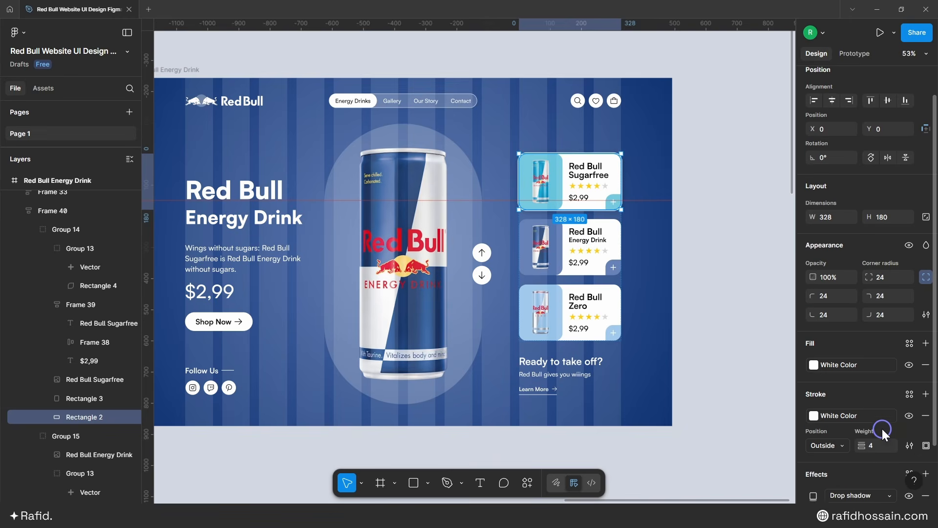
{"action": "scroll", "coordinate": [883, 433], "scroll_direction": "down", "scroll_amount": 1}
{"action": "left_click", "coordinate": [908, 403]}
{"action": "scroll", "coordinate": [905, 438], "scroll_direction": "down", "scroll_amount": 2}
{"action": "left_click", "coordinate": [907, 435]}
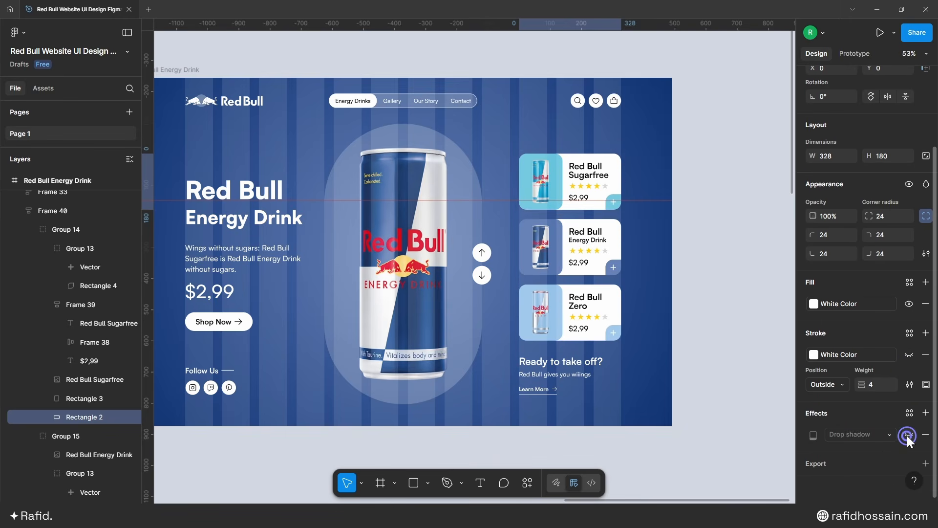
- Show the white stroke and the drop shadow on the Red Bull Energy Drink product card's background rectangle
{"action": "left_click", "coordinate": [618, 235], "text": "ctrl"}
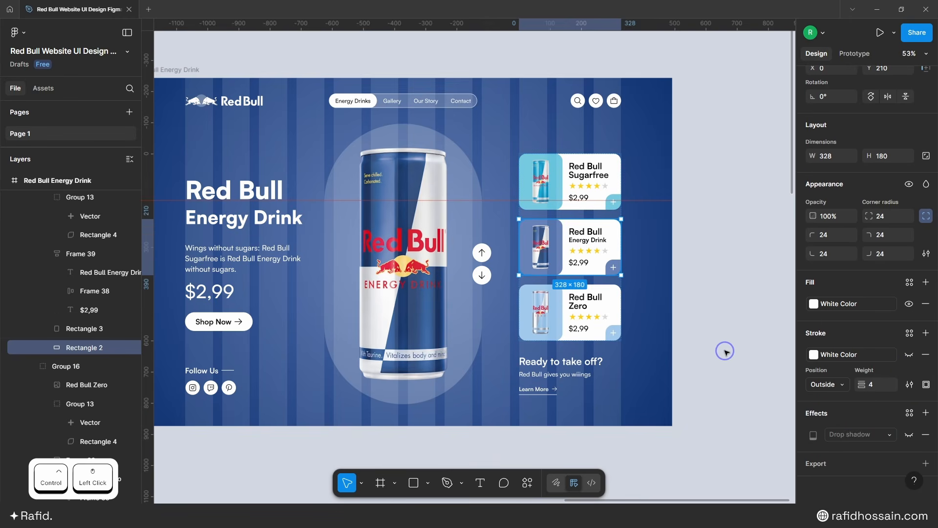
{"action": "left_click", "coordinate": [909, 354]}
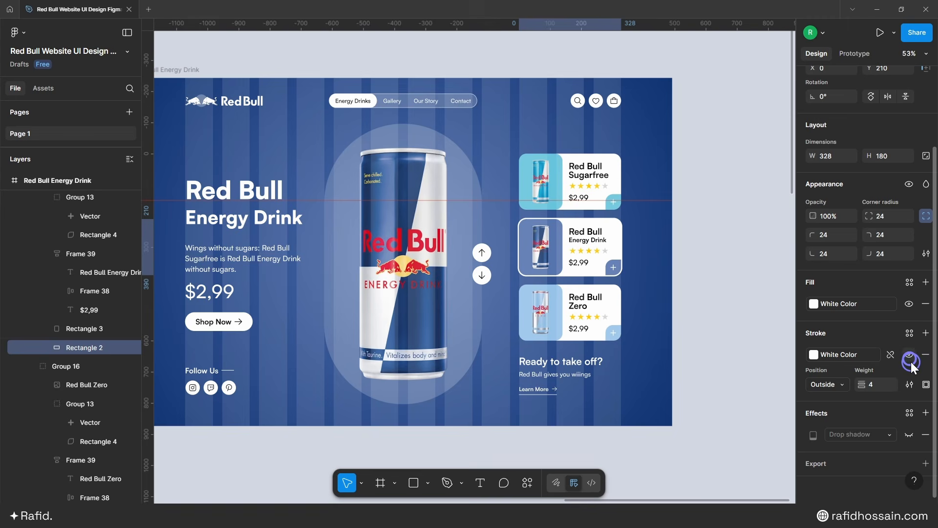
{"action": "left_click", "coordinate": [909, 435]}
{"action": "left_click", "coordinate": [718, 275]}
- Duplicate the Red Bull Energy Drink frame and place the copy beside the original at the same height, at X 1701
{"action": "scroll", "coordinate": [489, 273], "scroll_direction": "down", "scroll_amount": 5, "text": "ctrl"}
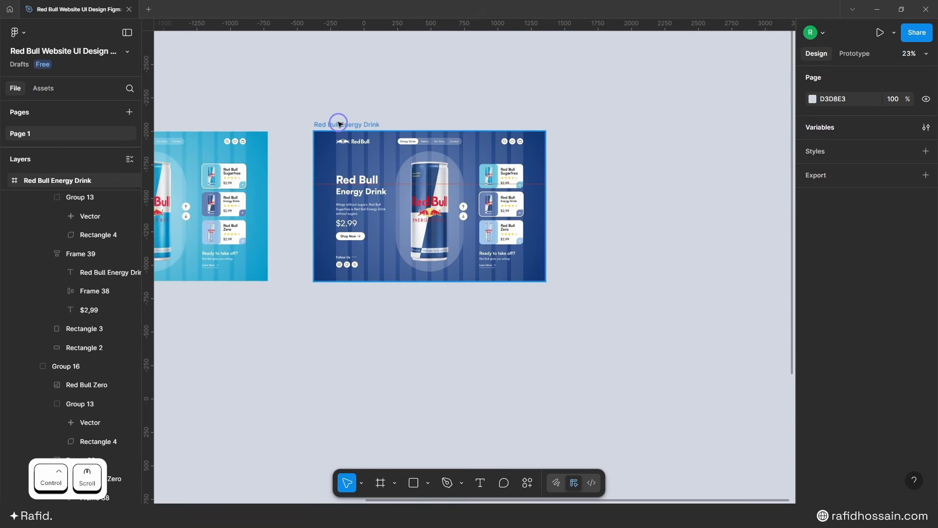
{"action": "left_click_drag", "start_coordinate": [339, 124], "coordinate": [615, 125]}
{"action": "scroll", "coordinate": [503, 115], "scroll_direction": "down", "scroll_amount": 3, "text": "ctrl"}
{"action": "scroll", "coordinate": [543, 104], "scroll_direction": "up", "scroll_amount": 5, "text": "ctrl"}
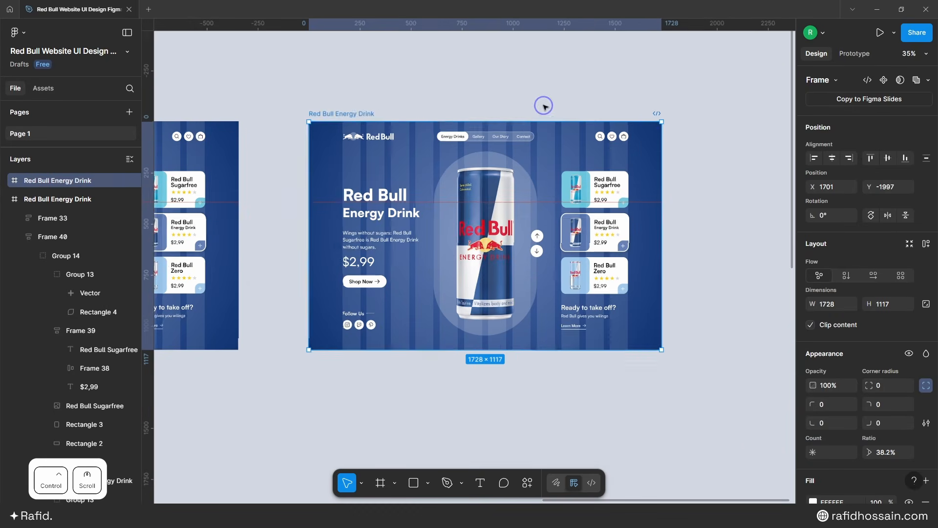
- Rename the duplicated frame as Red Bull Zero
{"action": "double_click", "coordinate": [355, 114]}
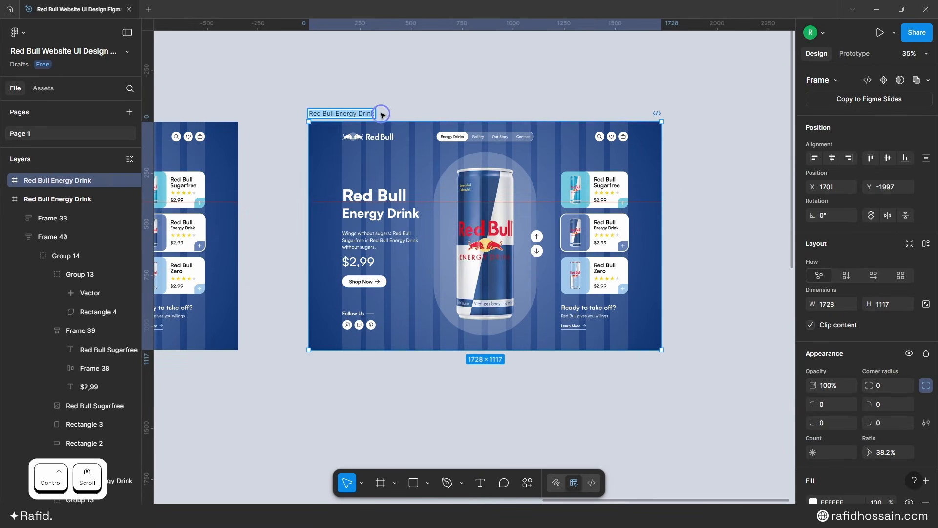
{"action": "left_click_drag", "start_coordinate": [351, 114], "coordinate": [389, 116]}
{"action": "type", "text": "Zero"}
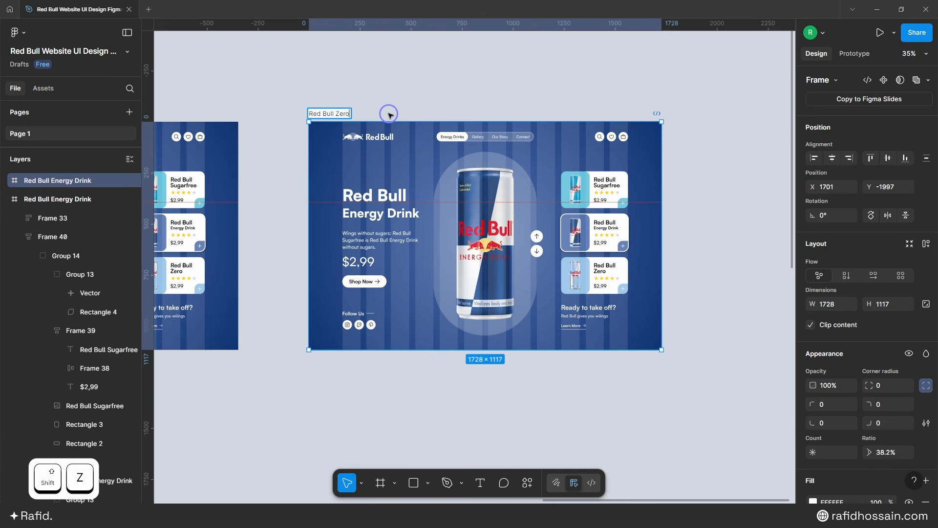
{"action": "key", "text": "Return"}
- In the Red Bull Zero frame, lock the RB Energy Drink BG ellipse and bring the unlocked RB Zero BG ellipse to 100% opacity
{"action": "scroll", "coordinate": [385, 211], "scroll_direction": "up", "scroll_amount": 2, "text": "ctrl"}
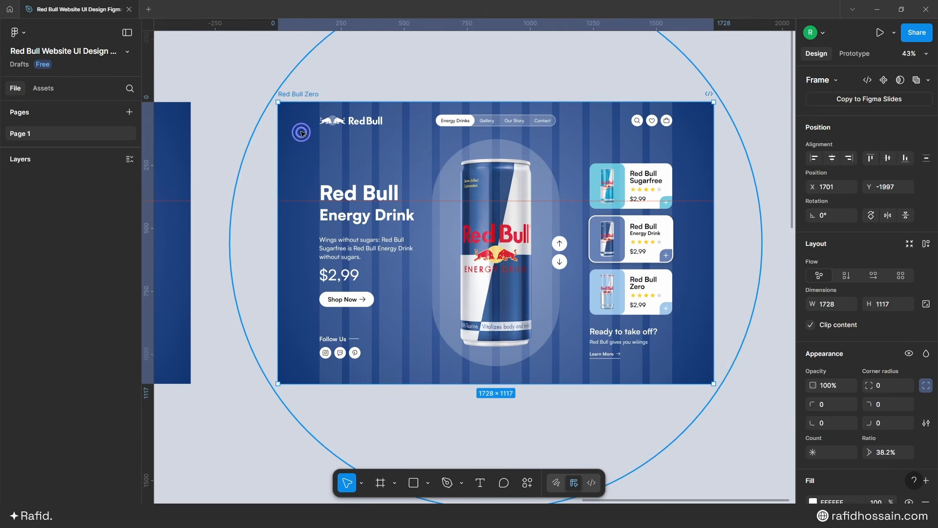
{"action": "left_click", "coordinate": [130, 348]}
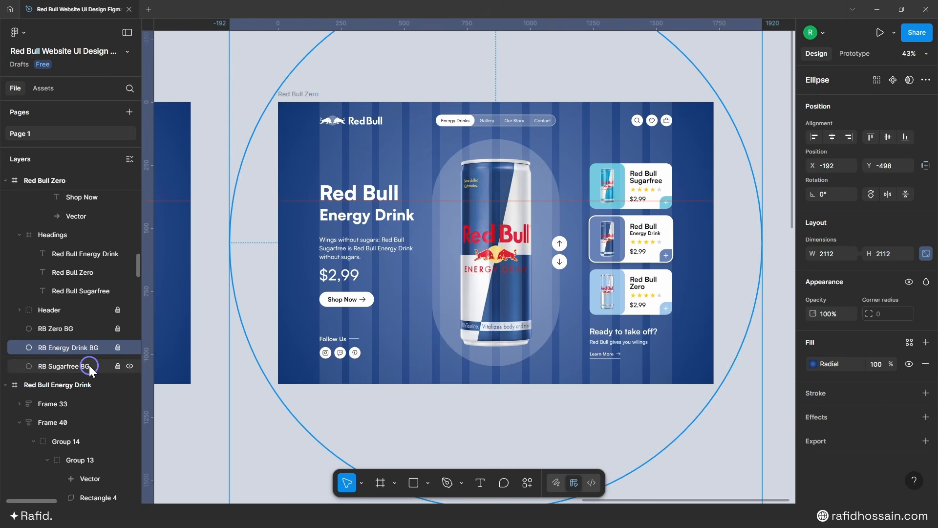
{"action": "left_click", "coordinate": [97, 330]}
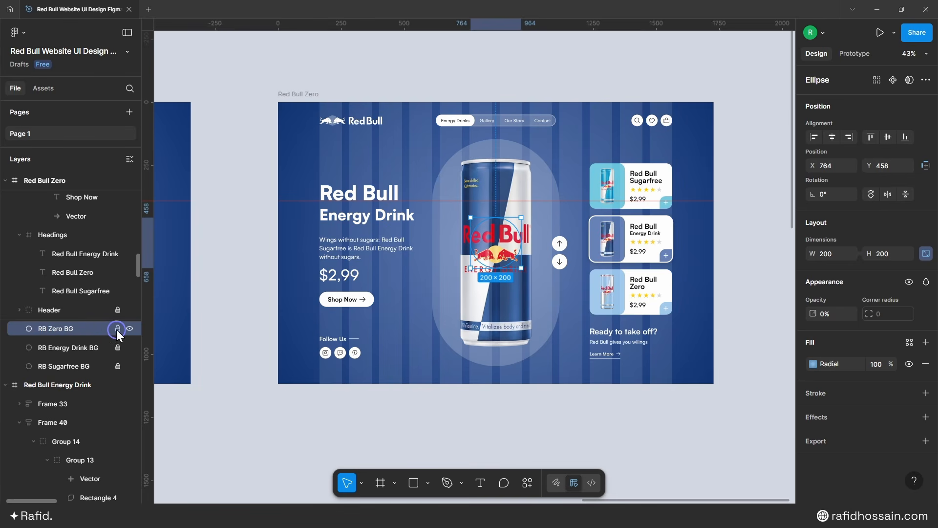
{"action": "scroll", "coordinate": [346, 245], "scroll_direction": "down", "scroll_amount": 2}
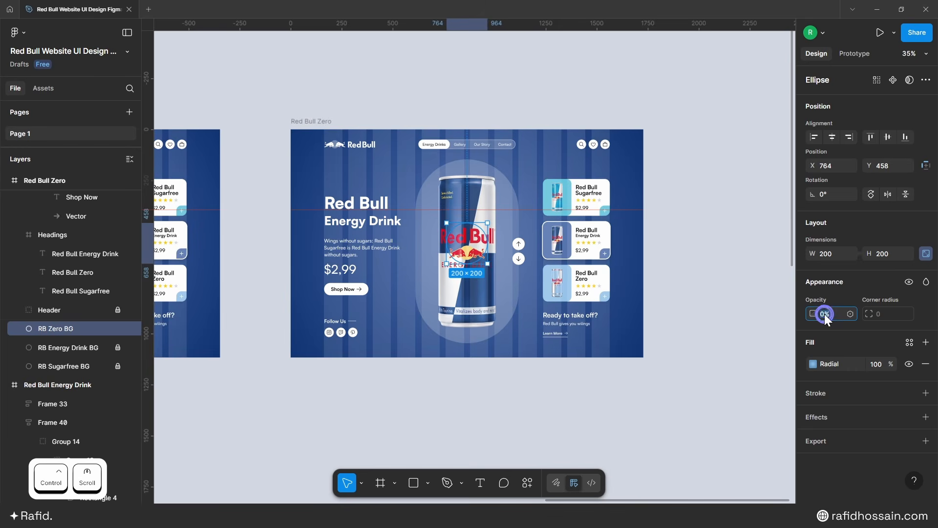
{"action": "type", "text": "100"}
{"action": "key", "text": "Return"}
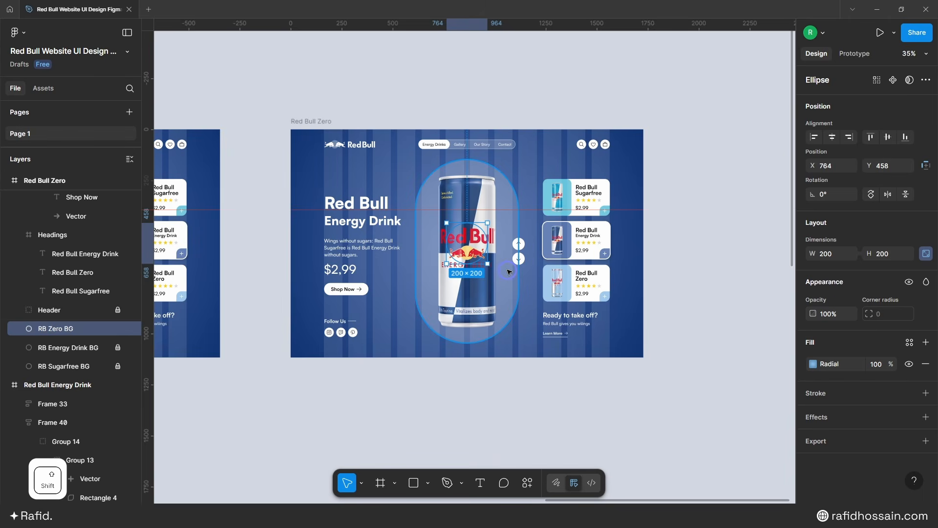
- Enlarge the RB Zero BG ellipse proportionally from its centre so that it covers the whole Red Bull Zero frame
{"action": "left_click_drag", "start_coordinate": [508, 271], "coordinate": [684, 402]}
{"action": "left_click", "coordinate": [724, 289]}
- Move the three heading texts up together in the Red Bull Zero frame until the Red Bull Zero title fills the heading area
{"action": "scroll", "coordinate": [481, 225], "scroll_direction": "up", "scroll_amount": 1}
{"action": "scroll", "coordinate": [327, 224], "scroll_direction": "up", "scroll_amount": 1}
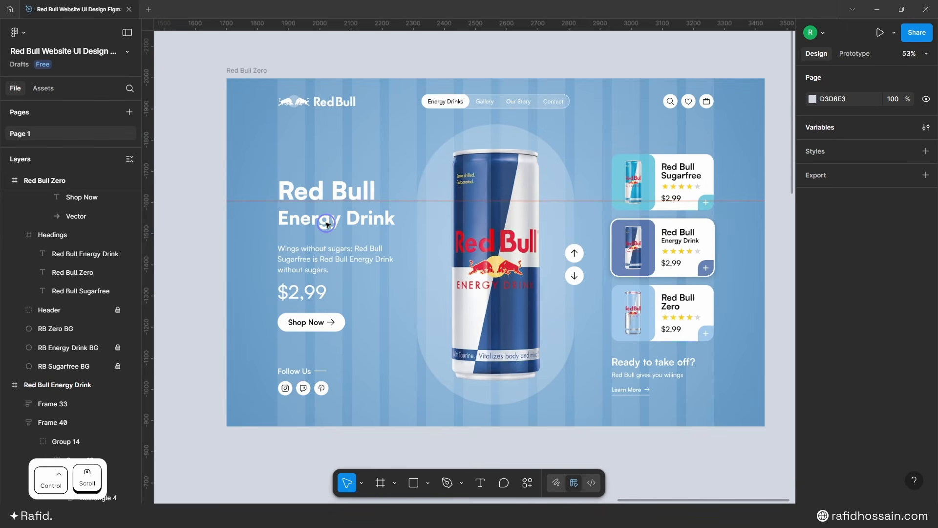
{"action": "left_click", "coordinate": [327, 224]}
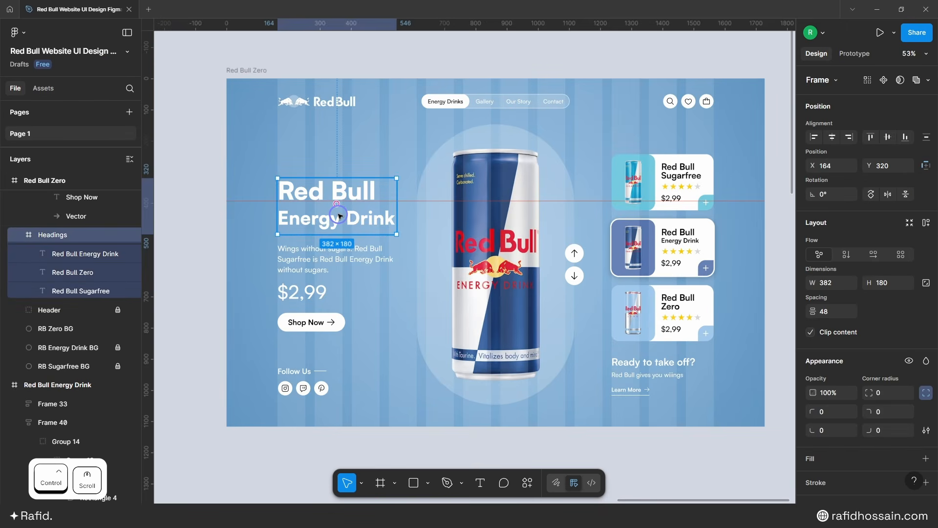
{"action": "left_click", "coordinate": [75, 254]}
{"action": "left_click", "coordinate": [78, 290], "text": "shift"}
{"action": "key", "text": "shift+Up"}
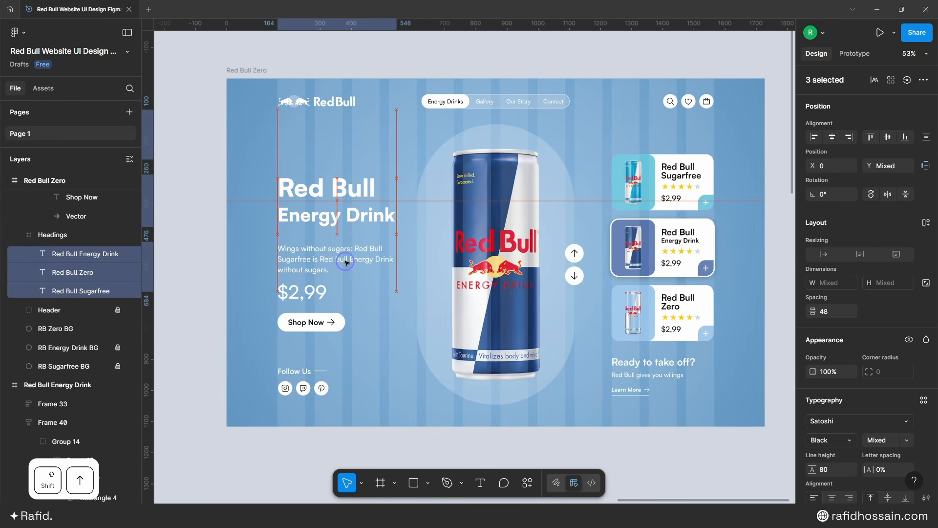
{"action": "key", "text": "shift+Up"}
{"action": "key", "text": "shift+Up"}
{"action": "key", "text": "shift+Up"}
{"action": "key", "text": "shift+Up"}
{"action": "key", "text": "shift+Up"}
{"action": "key", "text": "shift+Up"}
{"action": "key", "text": "shift+Up"}
{"action": "key", "text": "shift+Up"}
{"action": "key", "text": "shift+Up"}
{"action": "key", "text": "shift+Up"}
{"action": "key", "text": "shift+Up"}
{"action": "key", "text": "shift+Up"}
{"action": "key", "text": "shift+Up"}
{"action": "key", "text": "shift+Up"}
{"action": "key", "text": "shift+Up"}
{"action": "key", "text": "shift+Up"}
{"action": "key", "text": "shift+Up"}
{"action": "key", "text": "shift+Up"}
{"action": "key", "text": "shift+Up"}
{"action": "key", "text": "shift+Up"}
{"action": "key", "text": "shift+Down"}
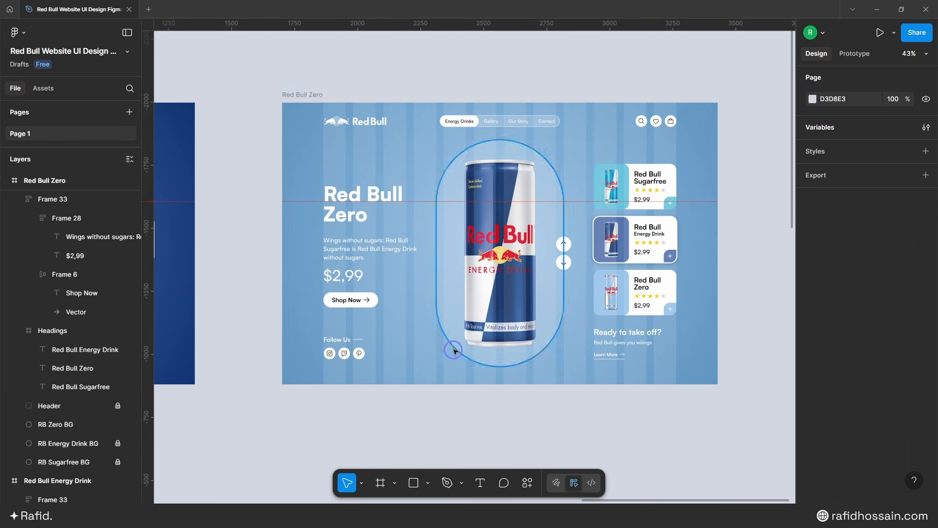
- Move the description, price and Shop Now block in the Red Bull Zero frame up to Y 504, closer to the heading
{"action": "left_click", "coordinate": [369, 250]}
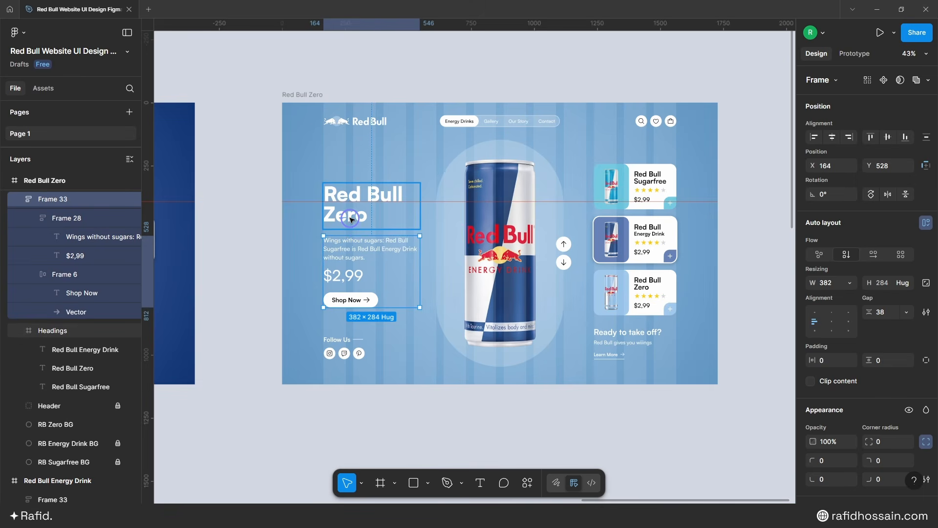
{"action": "key", "text": "alt"}
{"action": "key", "text": "shift+Up"}
{"action": "key", "text": "shift+Up"}
{"action": "key", "text": "shift+Up"}
{"action": "key", "text": "alt"}
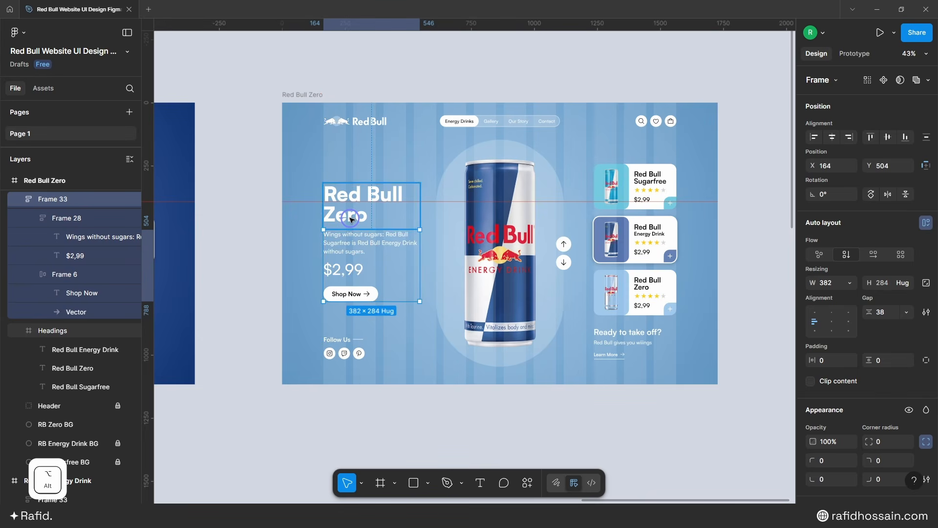
- Move the description, price and Shop Now block in the Red Bull Energy Drink frame up to Y 518 and measure its spacing
{"action": "left_click", "coordinate": [624, 404]}
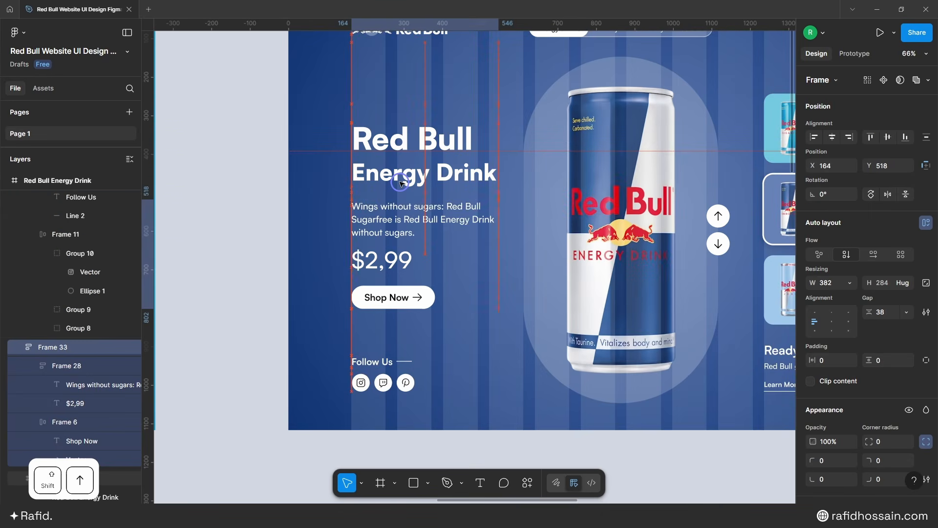
{"action": "key", "text": "alt"}
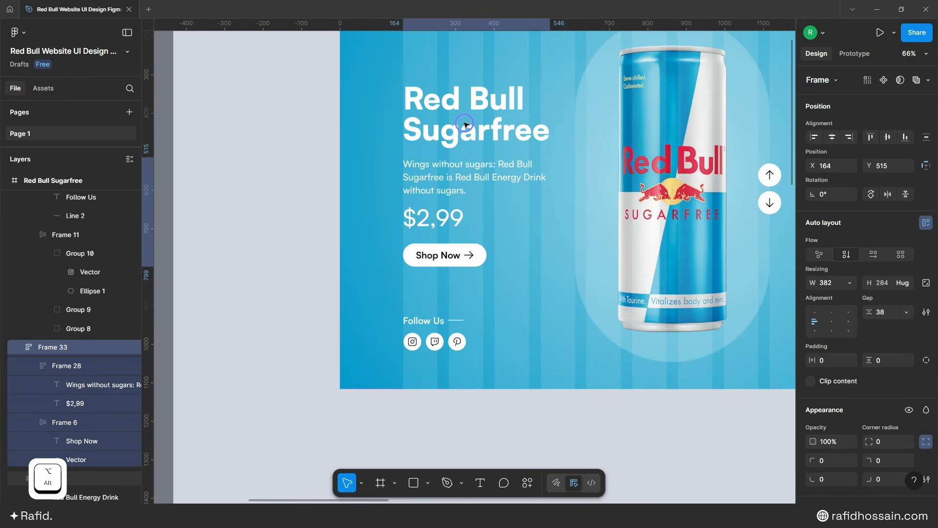
- Shrink the Red Bull Energy Drink can in the Red Bull Zero frame to a height of 200 and move it to the base of the pill shape
{"action": "left_click", "coordinate": [247, 182]}
{"action": "scroll", "coordinate": [248, 182], "scroll_direction": "down", "scroll_amount": 4}
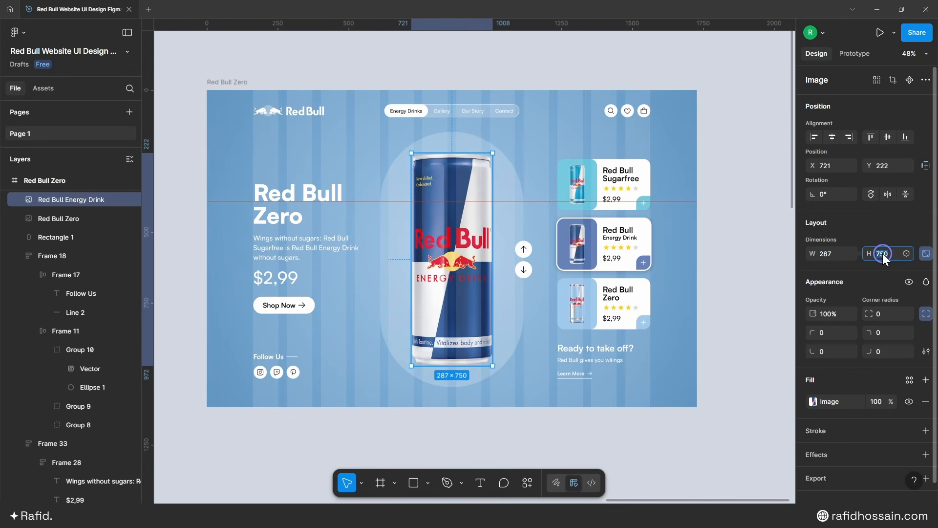
{"action": "type", "text": "00"}
{"action": "key", "text": "Return"}
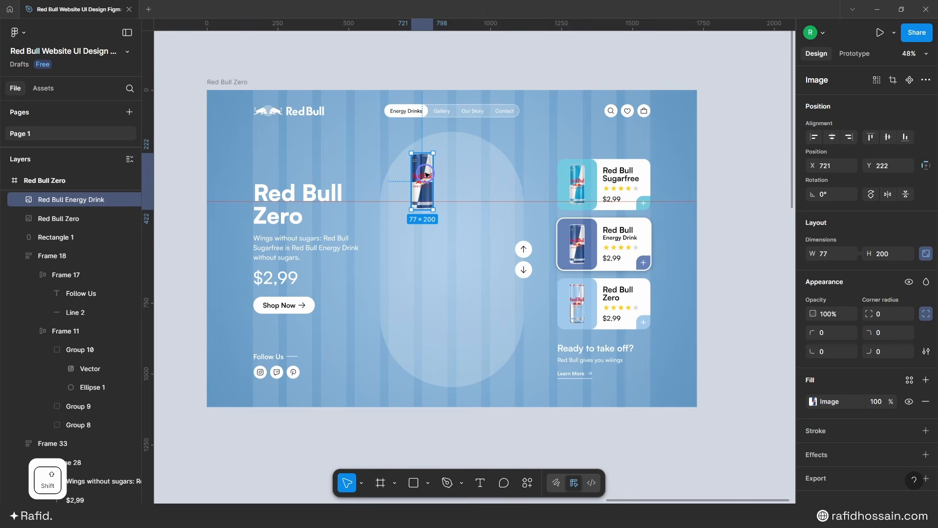
{"action": "left_click_drag", "start_coordinate": [439, 198], "coordinate": [456, 333]}
- Set the hidden Red Bull Zero can's height to 750 and its opacity to 100% in the Red Bull Zero frame
{"action": "left_click", "coordinate": [70, 268]}
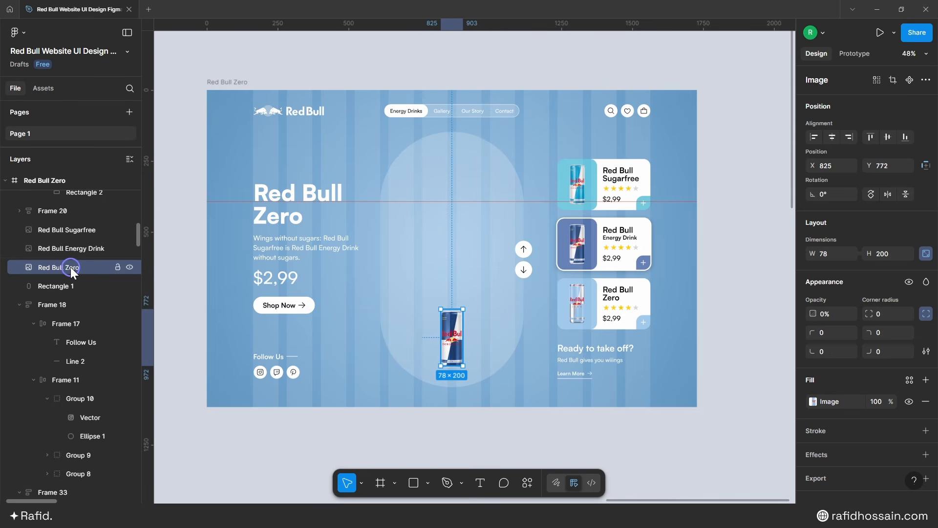
{"action": "left_click", "coordinate": [883, 254]}
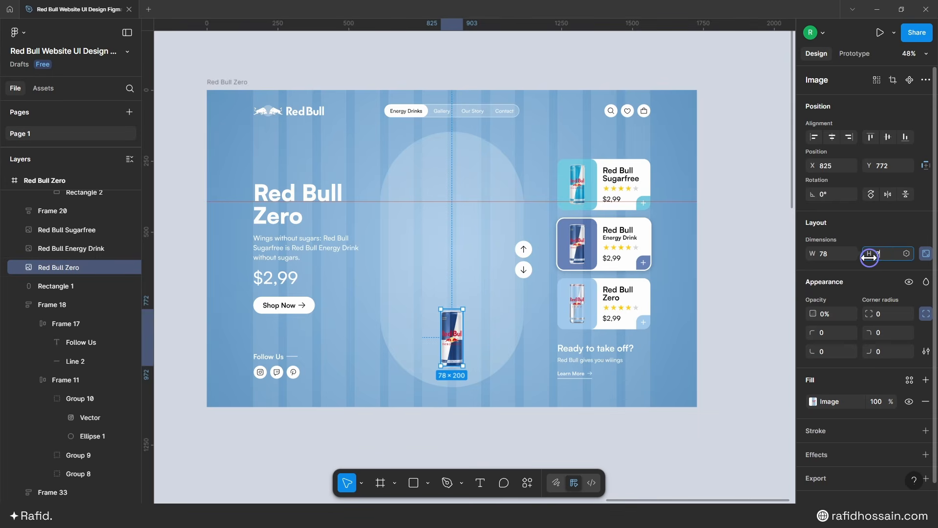
{"action": "type", "text": "750"}
{"action": "key", "text": "Return"}
{"action": "left_click", "coordinate": [826, 313]}
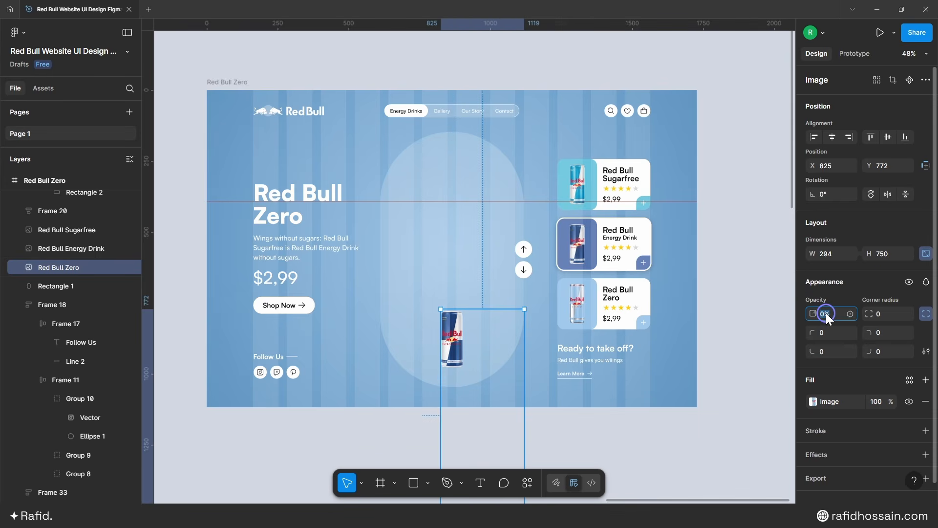
{"action": "key", "text": "Return"}
- Move the Red Bull Zero can up into the pill shape and align their horizontal centres
{"action": "left_click_drag", "start_coordinate": [501, 333], "coordinate": [470, 176]}
{"action": "left_click", "coordinate": [502, 222], "text": "shift"}
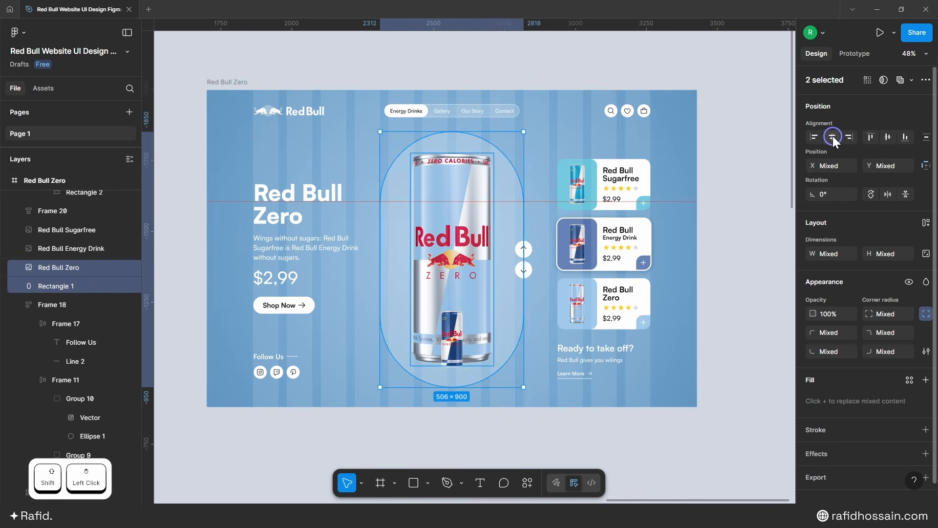
{"action": "left_click", "coordinate": [833, 138]}
{"action": "left_click", "coordinate": [496, 425]}
- Move the small Red Bull Energy Drink can up to Y 763 over the Zero can's base and set its opacity to 0%
{"action": "scroll", "coordinate": [427, 402], "scroll_direction": "up", "scroll_amount": 3}
{"action": "left_click", "coordinate": [469, 300]}
{"action": "left_click_drag", "start_coordinate": [470, 300], "coordinate": [470, 292]}
{"action": "left_click_drag", "start_coordinate": [472, 295], "coordinate": [471, 292]}
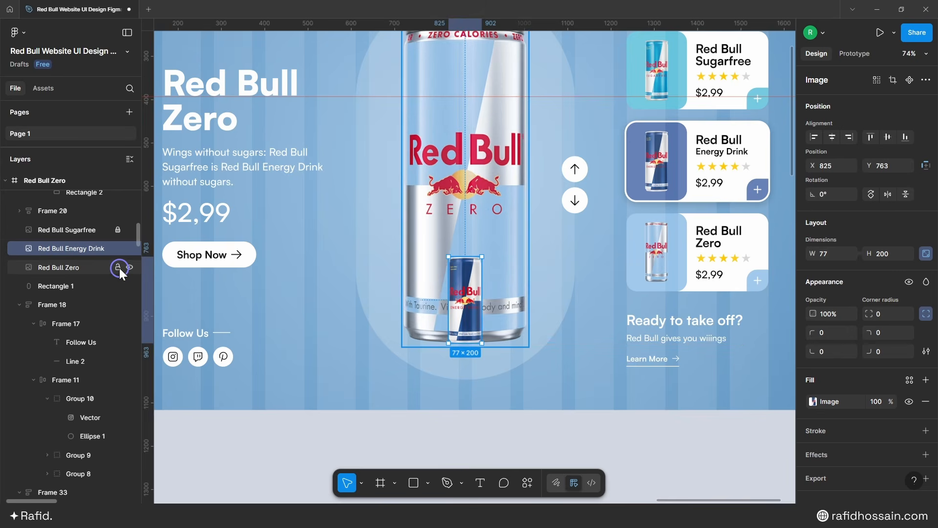
{"action": "left_click", "coordinate": [826, 314]}
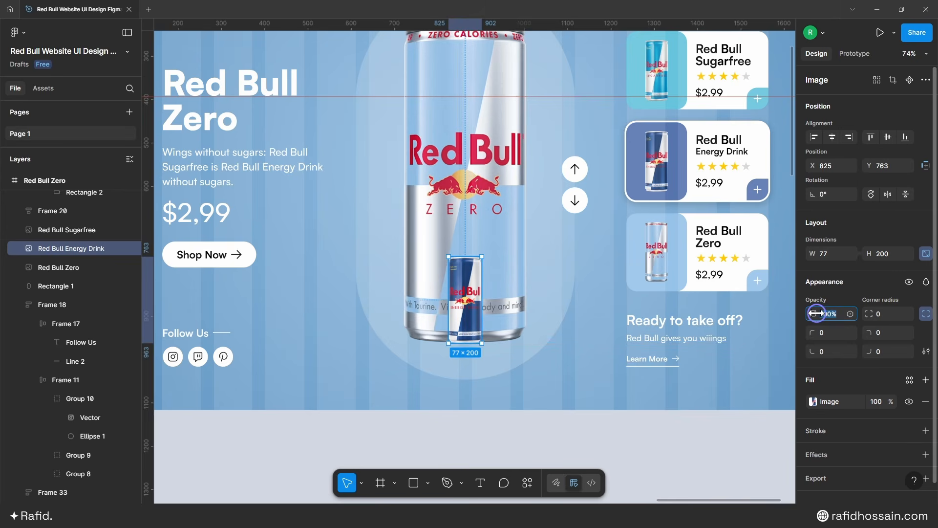
{"action": "type", "text": "0"}
{"action": "key", "text": "Return"}
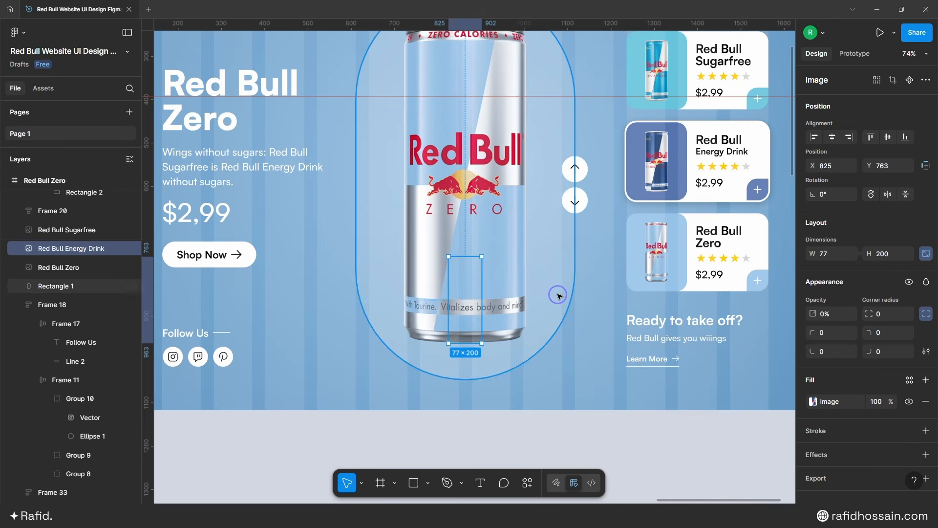
- Hide the white stroke and drop shadow of the Energy Drink card's background rectangle in the Red Bull Zero frame
{"action": "scroll", "coordinate": [557, 296], "scroll_direction": "down", "scroll_amount": 4}
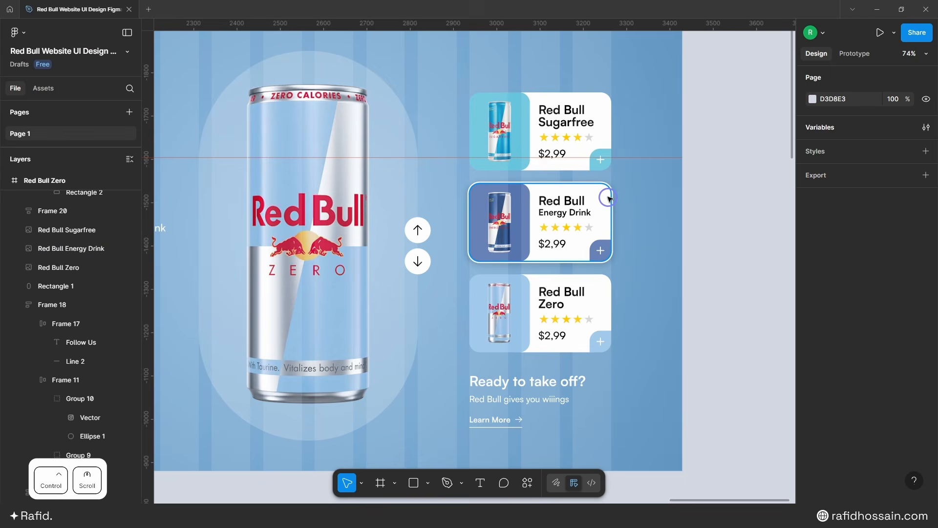
{"action": "left_click", "coordinate": [609, 198]}
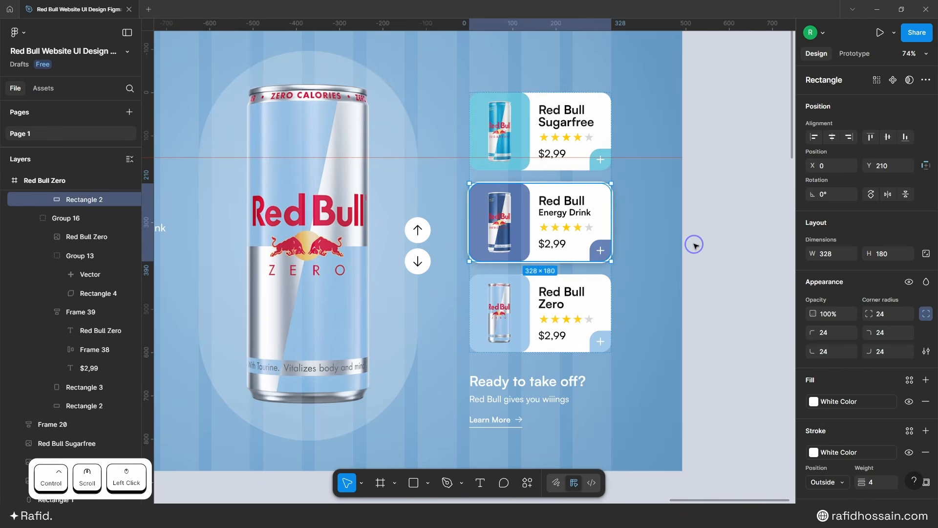
{"action": "scroll", "coordinate": [812, 368], "scroll_direction": "down", "scroll_amount": 3}
{"action": "left_click", "coordinate": [909, 354]}
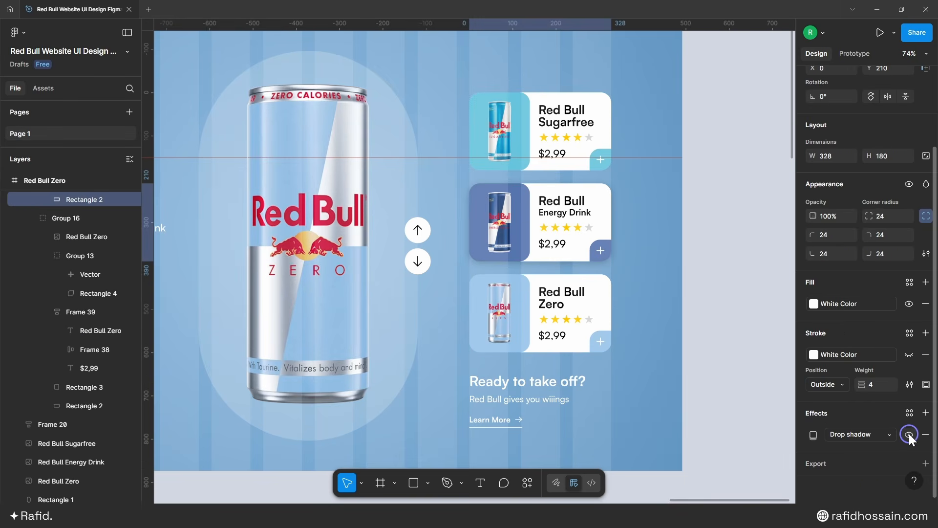
{"action": "left_click", "coordinate": [909, 434]}
- Show the white stroke and drop shadow on the Red Bull Zero card's background rectangle
{"action": "left_click", "coordinate": [609, 340], "text": "ctrl"}
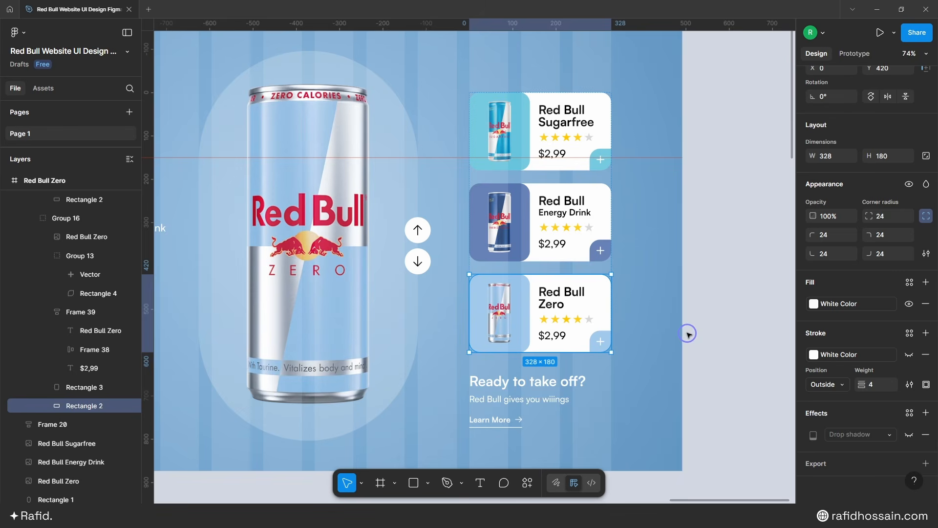
{"action": "left_click", "coordinate": [909, 354]}
{"action": "left_click", "coordinate": [909, 433]}
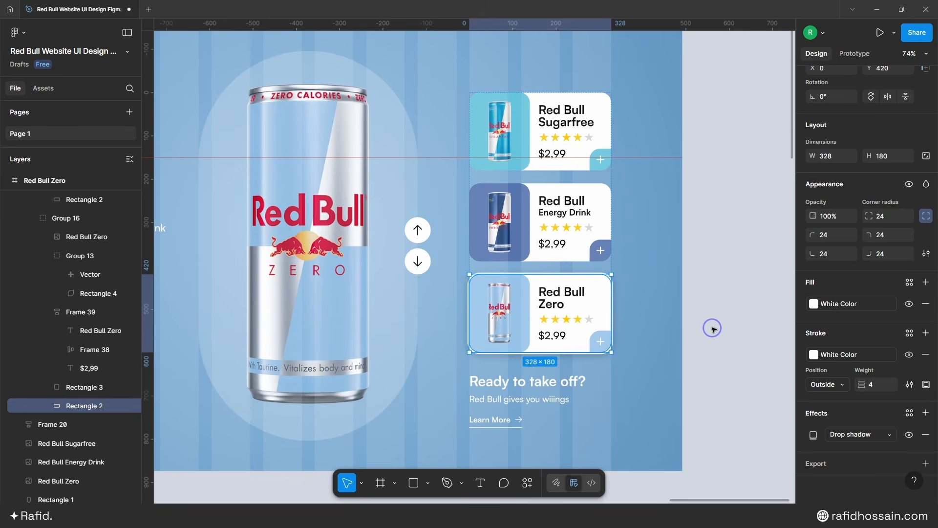
{"action": "left_click", "coordinate": [713, 291]}
- Remove the horizontal guides from the Red Bull Zero and Red Bull Energy Drink frames
{"action": "scroll", "coordinate": [701, 229], "scroll_direction": "down", "scroll_amount": 5}
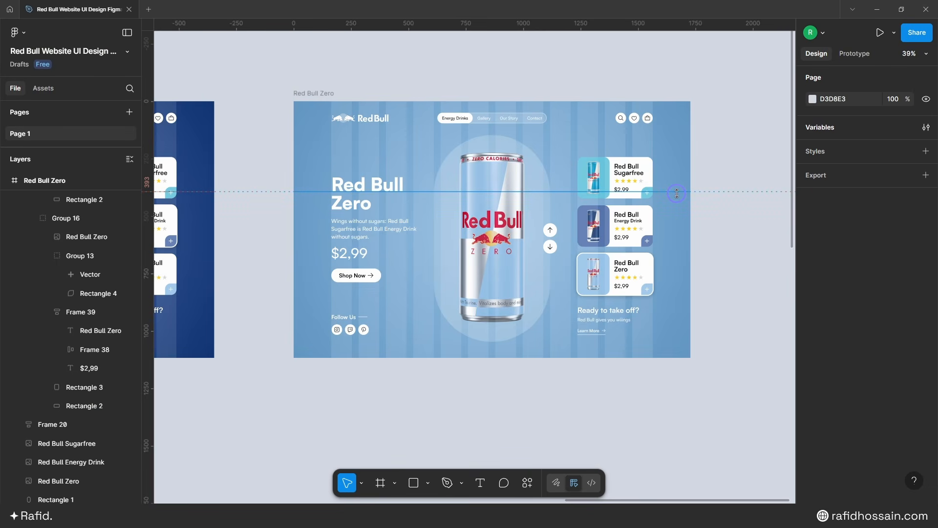
{"action": "left_click", "coordinate": [676, 193]}
{"action": "scroll", "coordinate": [676, 193], "scroll_direction": "down", "scroll_amount": 3}
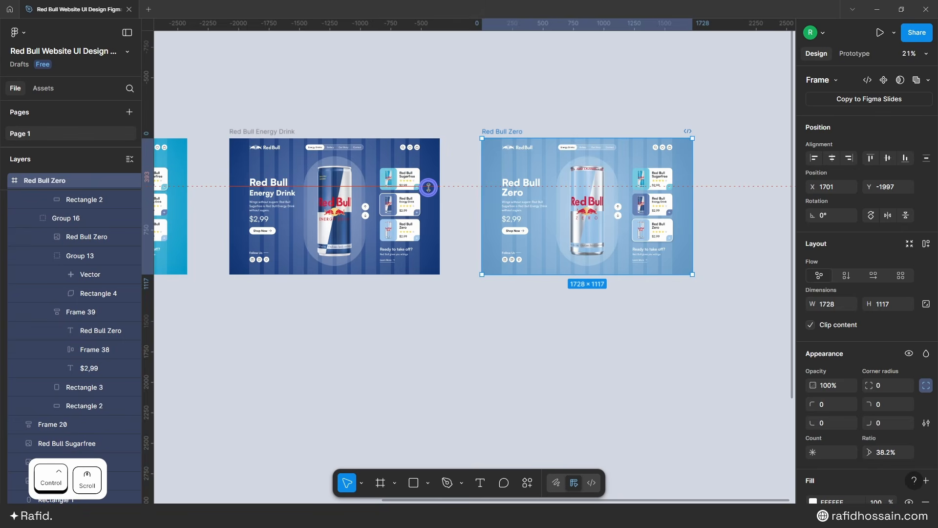
{"action": "left_click", "coordinate": [428, 187]}
{"action": "left_click", "coordinate": [372, 210]}
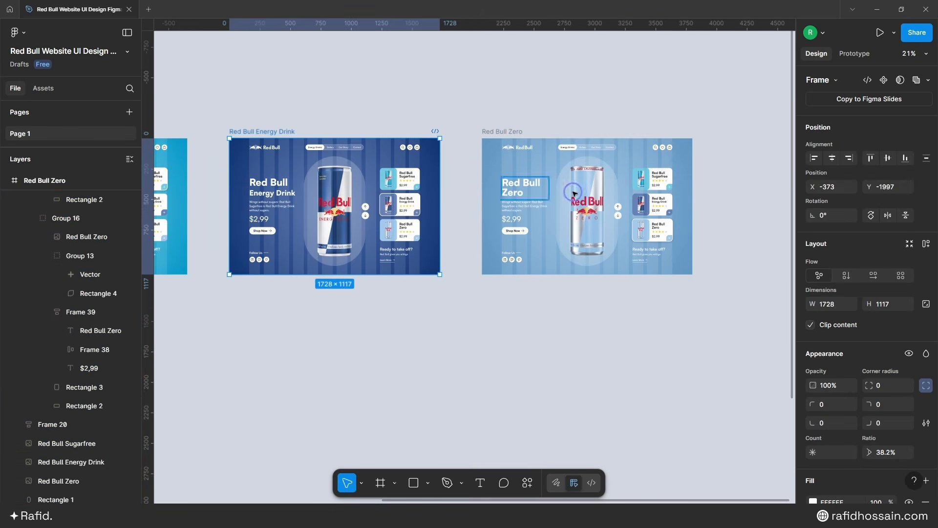
- In prototyping mode, connect the down arrow button in the Red Bull Sugarfree frame to the Red Bull Energy Drink frame
{"action": "scroll", "coordinate": [669, 135], "scroll_direction": "up", "scroll_amount": 3}
{"action": "scroll", "coordinate": [675, 136], "scroll_direction": "down", "scroll_amount": 3}
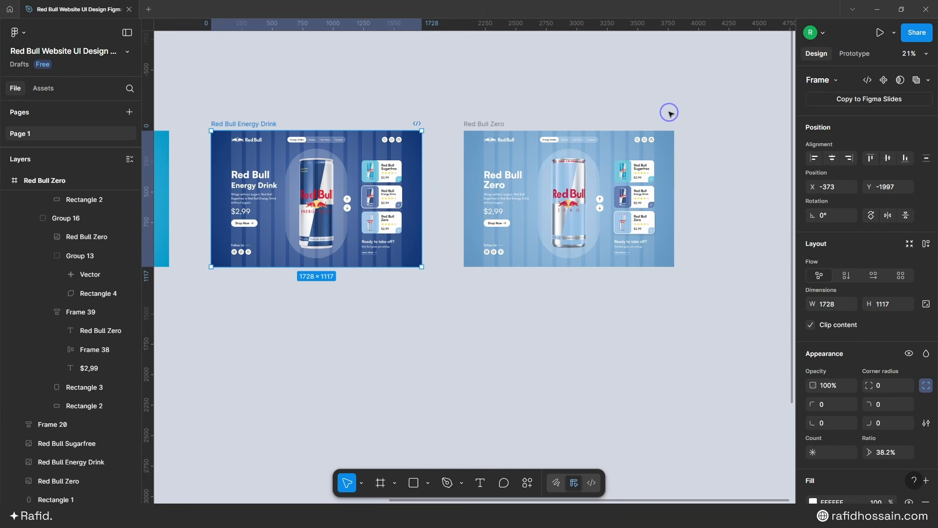
{"action": "scroll", "coordinate": [674, 110], "scroll_direction": "down", "scroll_amount": 2}
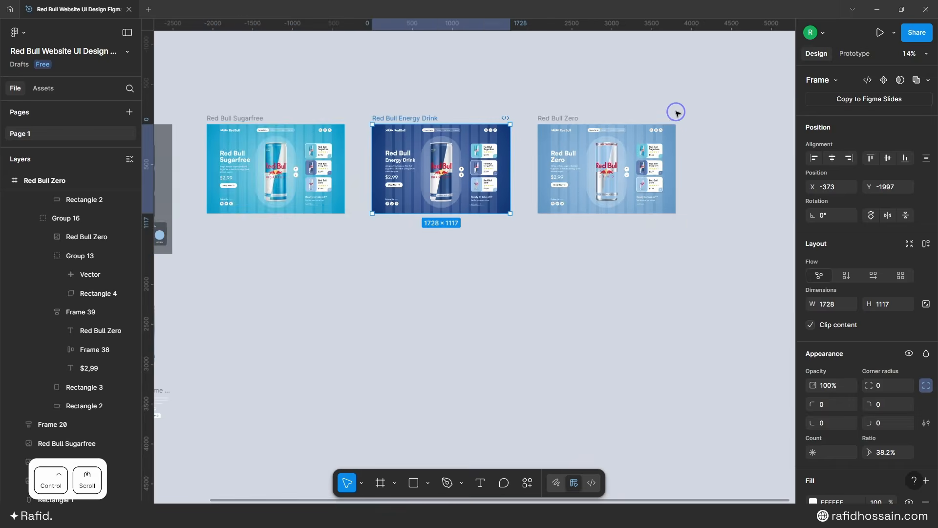
{"action": "scroll", "coordinate": [291, 105], "scroll_direction": "up", "scroll_amount": 4}
{"action": "left_click", "coordinate": [277, 146]}
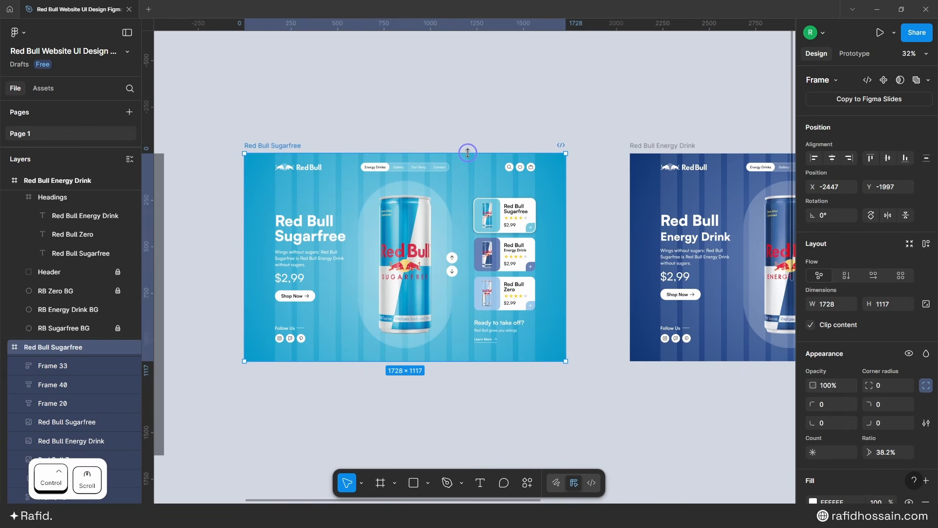
{"action": "left_click", "coordinate": [854, 54]}
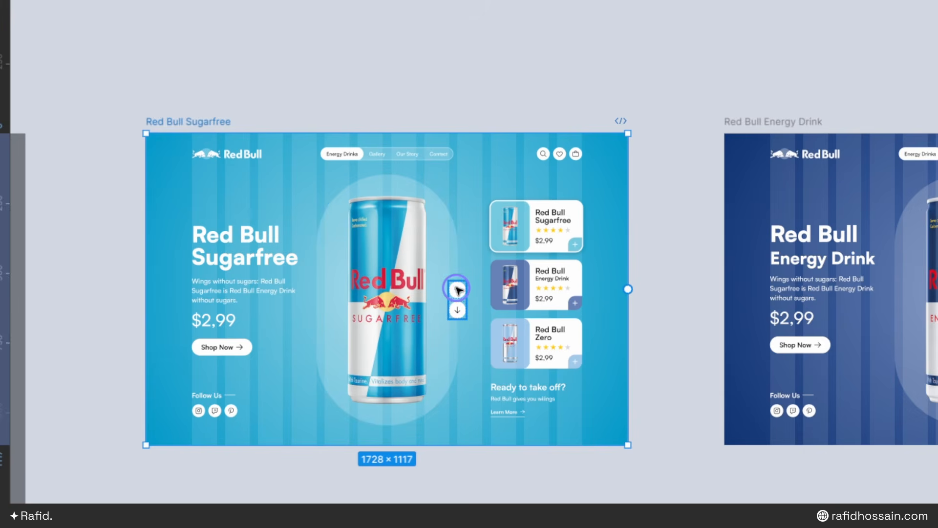
{"action": "left_click", "coordinate": [451, 257]}
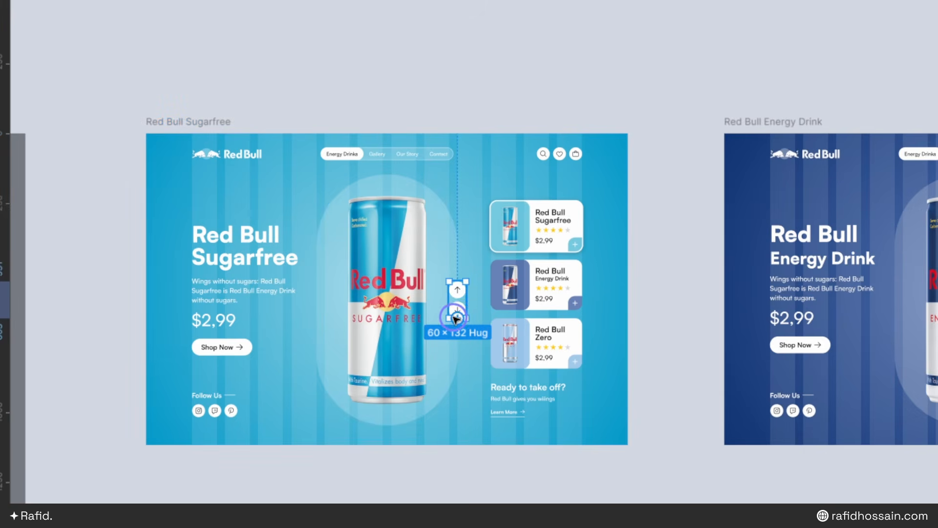
{"action": "scroll", "coordinate": [457, 309], "scroll_direction": "up", "scroll_amount": 5}
{"action": "double_click", "coordinate": [455, 308]}
{"action": "scroll", "coordinate": [450, 302], "scroll_direction": "down", "scroll_amount": 3}
{"action": "scroll", "coordinate": [455, 308], "scroll_direction": "down", "scroll_amount": 3}
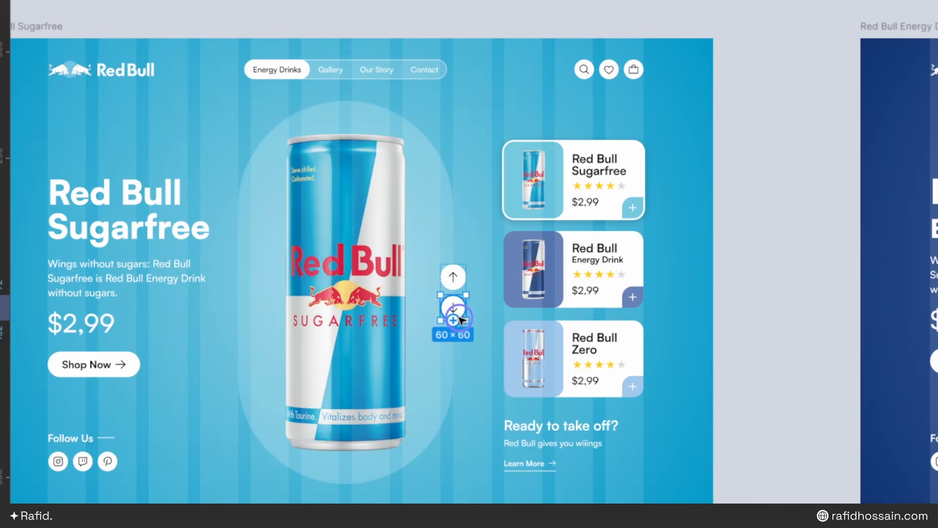
{"action": "left_click_drag", "start_coordinate": [455, 321], "coordinate": [912, 310]}
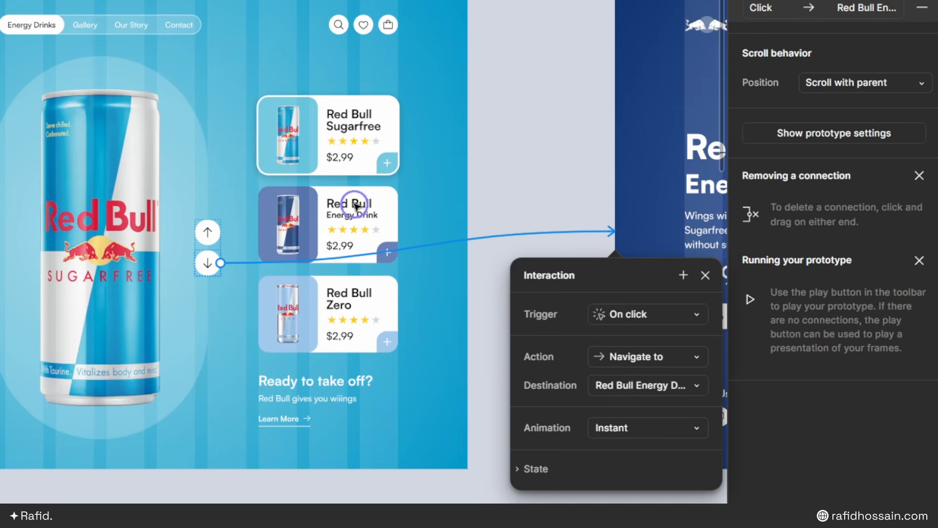
- Set the connection to Smart animate with a custom bezier curve of 1, 0.08, 0.2, 0.99 and a duration of 1500 ms
{"action": "scroll", "coordinate": [386, 205], "scroll_direction": "down", "scroll_amount": 3}
{"action": "scroll", "coordinate": [541, 362], "scroll_direction": "up", "scroll_amount": 3}
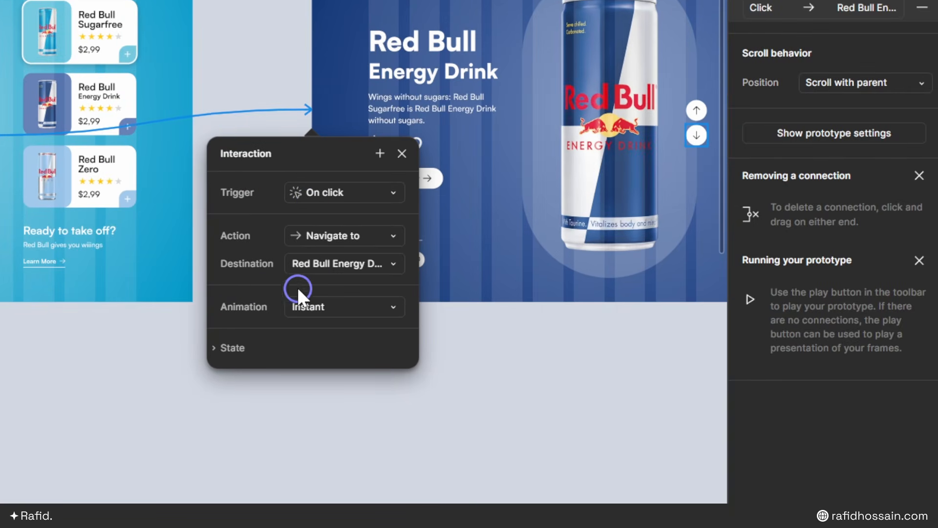
{"action": "left_click", "coordinate": [305, 304]}
{"action": "left_click", "coordinate": [327, 346]}
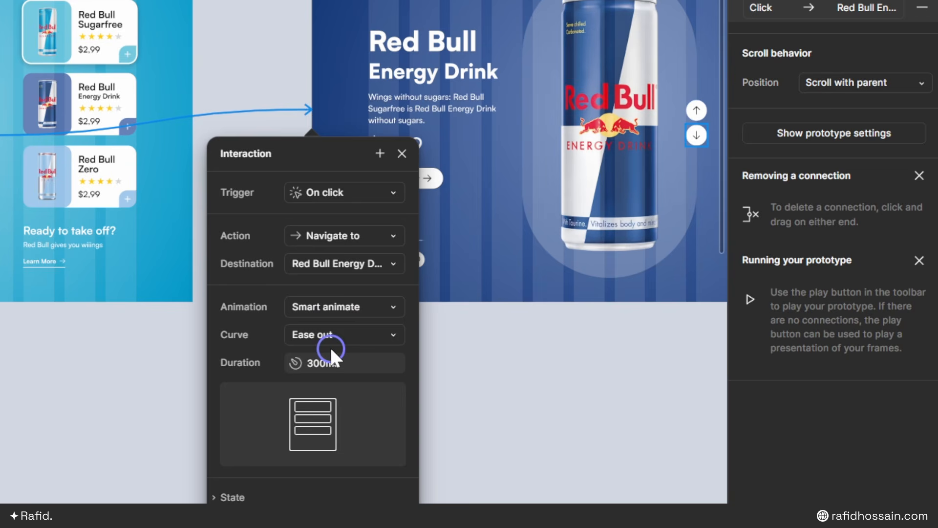
{"action": "left_click", "coordinate": [308, 332]}
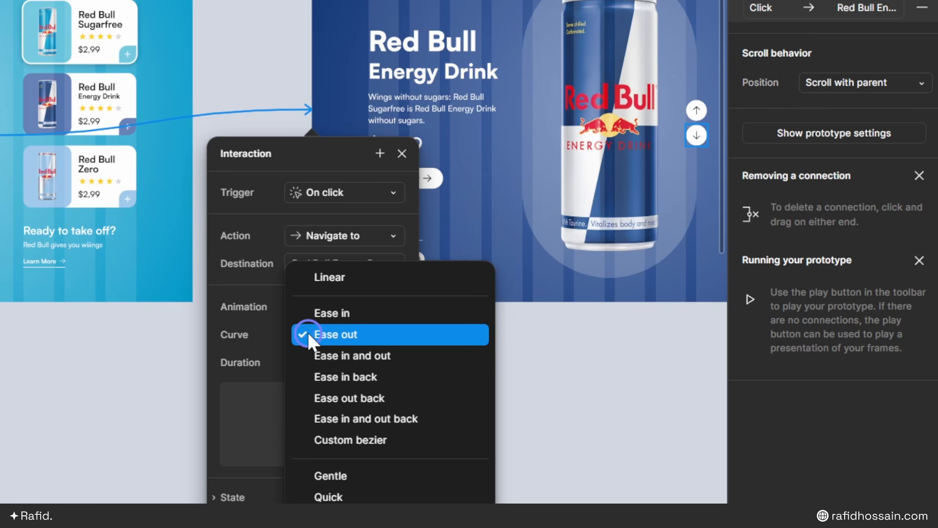
{"action": "left_click", "coordinate": [351, 439]}
{"action": "left_click_drag", "start_coordinate": [290, 327], "coordinate": [287, 326]}
{"action": "left_click_drag", "start_coordinate": [269, 414], "coordinate": [356, 405]}
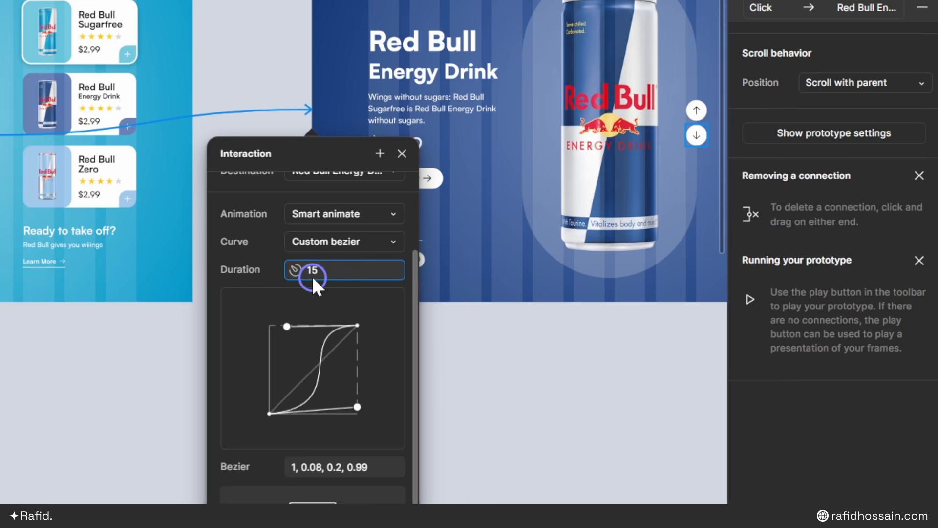
{"action": "key", "text": "Return"}
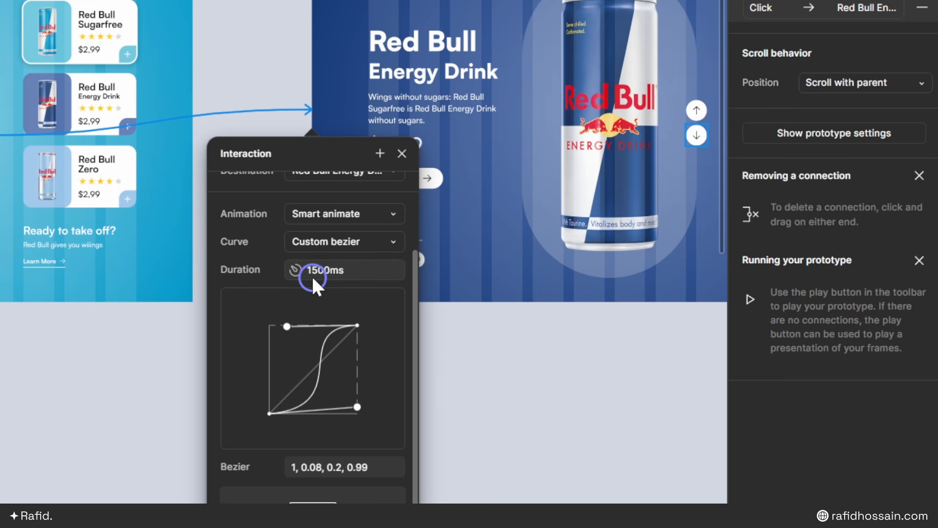
{"action": "left_click", "coordinate": [402, 153]}
- Connect the down arrow button in the Red Bull Energy Drink frame to the Red Bull Zero frame
{"action": "scroll", "coordinate": [167, 355], "scroll_direction": "down", "scroll_amount": 3}
{"action": "scroll", "coordinate": [516, 199], "scroll_direction": "up", "scroll_amount": 4}
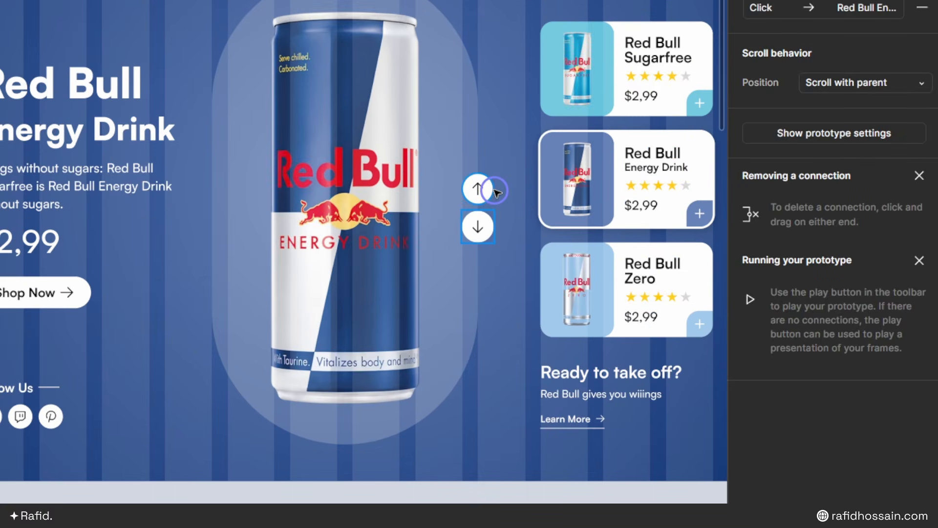
{"action": "left_click", "coordinate": [487, 187]}
{"action": "double_click", "coordinate": [481, 190]}
{"action": "scroll", "coordinate": [481, 196], "scroll_direction": "up", "scroll_amount": 3}
{"action": "left_click", "coordinate": [293, 207]}
{"action": "scroll", "coordinate": [255, 202], "scroll_direction": "down", "scroll_amount": 5}
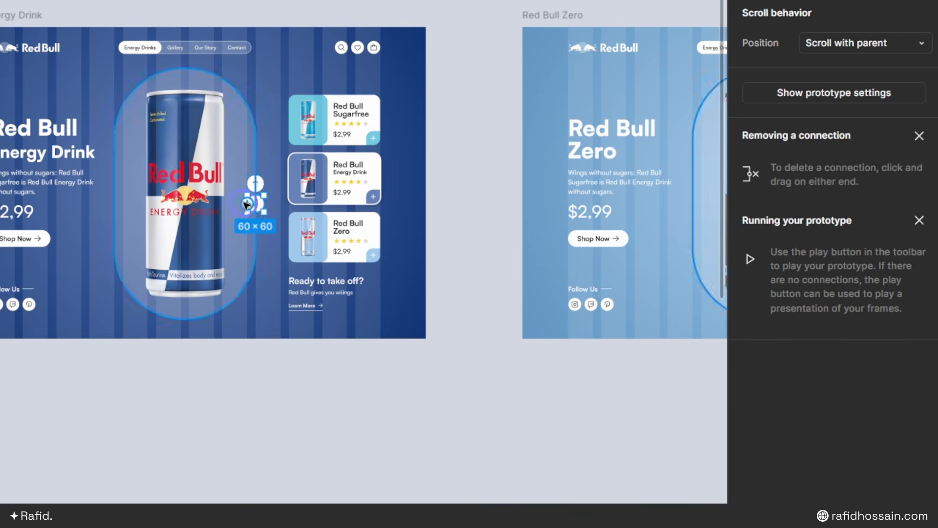
{"action": "left_click_drag", "start_coordinate": [264, 203], "coordinate": [560, 248]}
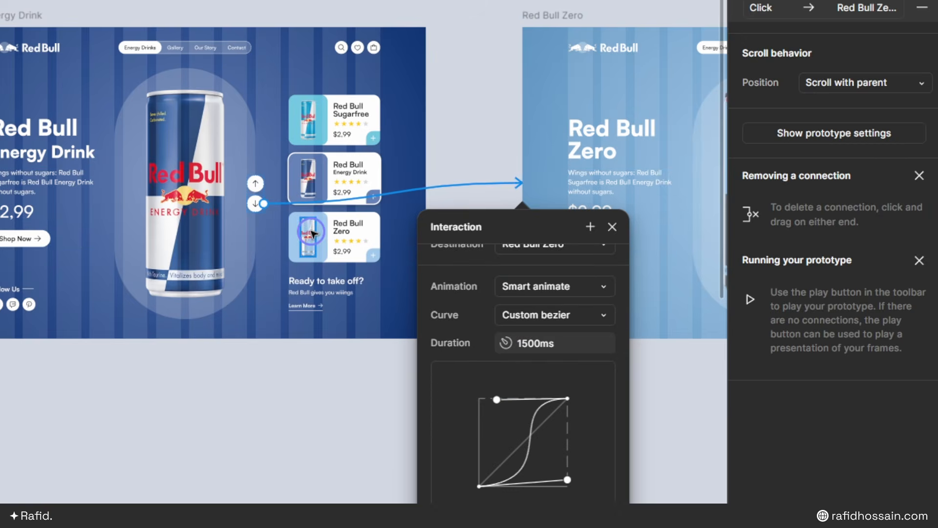
- Check the trigger, destination, animation, curve and duration of the connection to the Red Bull Zero frame
{"action": "scroll", "coordinate": [311, 231], "scroll_direction": "down", "scroll_amount": 3}
{"action": "scroll", "coordinate": [524, 295], "scroll_direction": "up", "scroll_amount": 4}
{"action": "scroll", "coordinate": [419, 240], "scroll_direction": "up", "scroll_amount": 3}
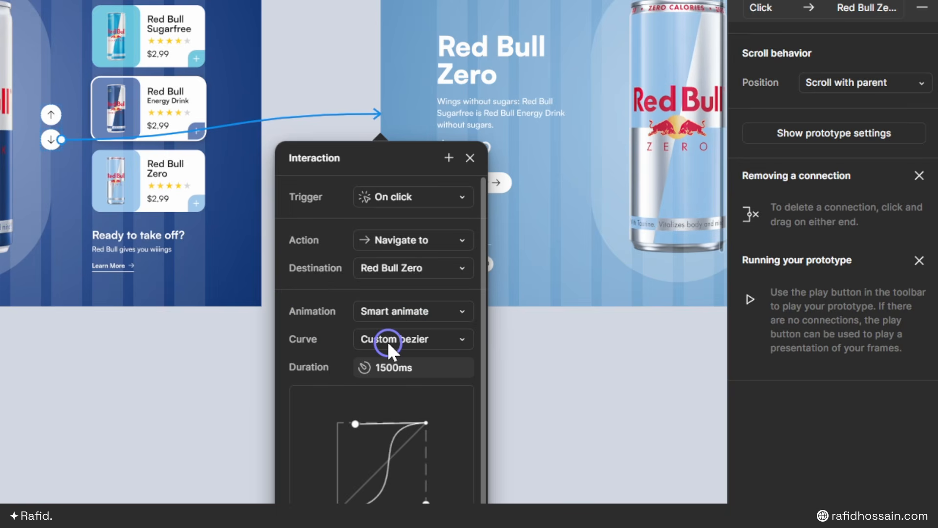
{"action": "scroll", "coordinate": [352, 391], "scroll_direction": "down", "scroll_amount": 3}
{"action": "scroll", "coordinate": [349, 388], "scroll_direction": "up", "scroll_amount": 3}
{"action": "left_click", "coordinate": [469, 157]}
- Connect the up arrow button in the Red Bull Zero frame to the Red Bull Energy Drink frame
{"action": "scroll", "coordinate": [364, 176], "scroll_direction": "down", "scroll_amount": 5}
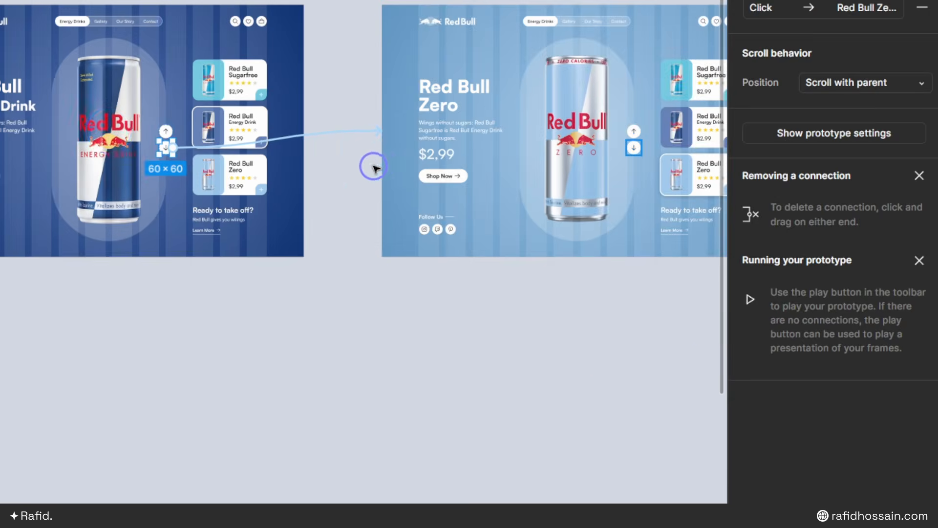
{"action": "scroll", "coordinate": [457, 144], "scroll_direction": "up", "scroll_amount": 10}
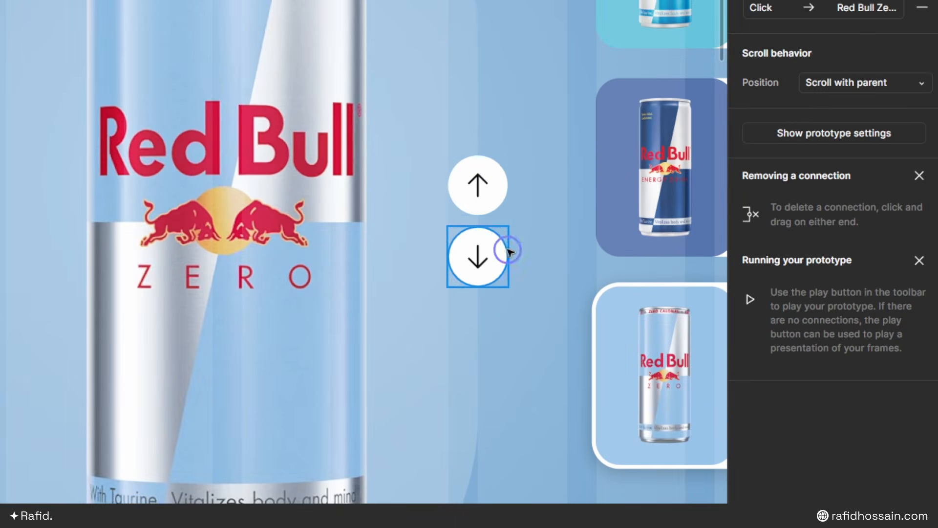
{"action": "scroll", "coordinate": [506, 247], "scroll_direction": "down", "scroll_amount": 3}
{"action": "left_click", "coordinate": [493, 209]}
{"action": "left_click", "coordinate": [482, 208]}
{"action": "scroll", "coordinate": [482, 208], "scroll_direction": "down", "scroll_amount": 5}
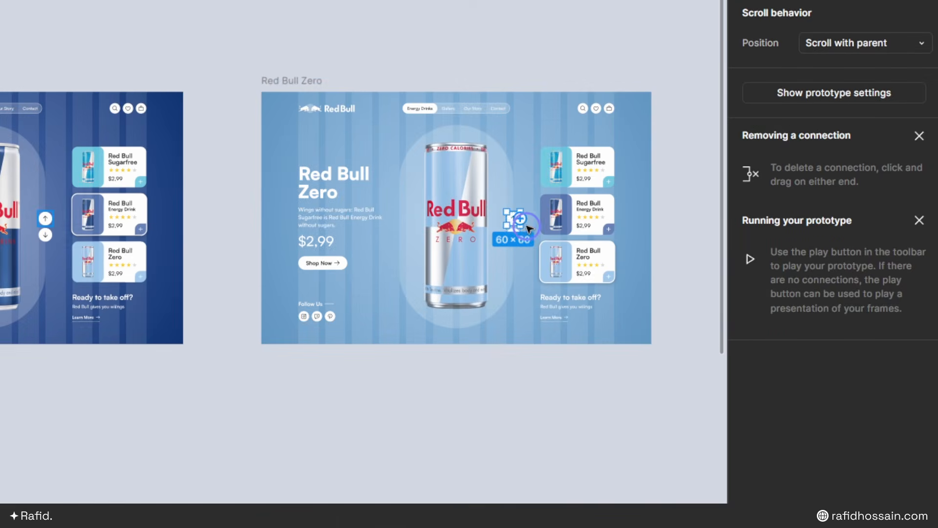
{"action": "left_click_drag", "start_coordinate": [510, 221], "coordinate": [175, 218]}
{"action": "scroll", "coordinate": [230, 304], "scroll_direction": "up", "scroll_amount": 4}
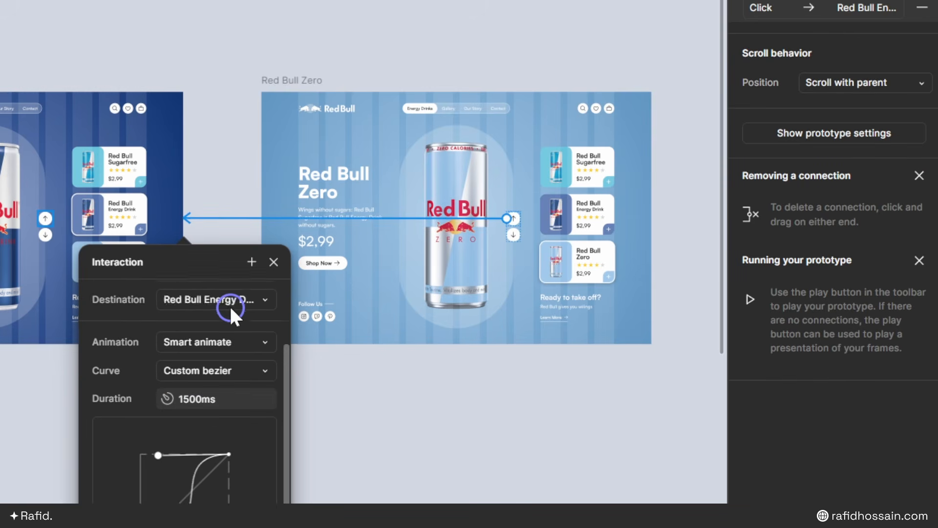
{"action": "left_click", "coordinate": [274, 261]}
- Connect the up arrow button in the Red Bull Energy Drink frame to the Red Bull Sugarfree frame and check the interaction's settings
{"action": "scroll", "coordinate": [522, 255], "scroll_direction": "down", "scroll_amount": 4}
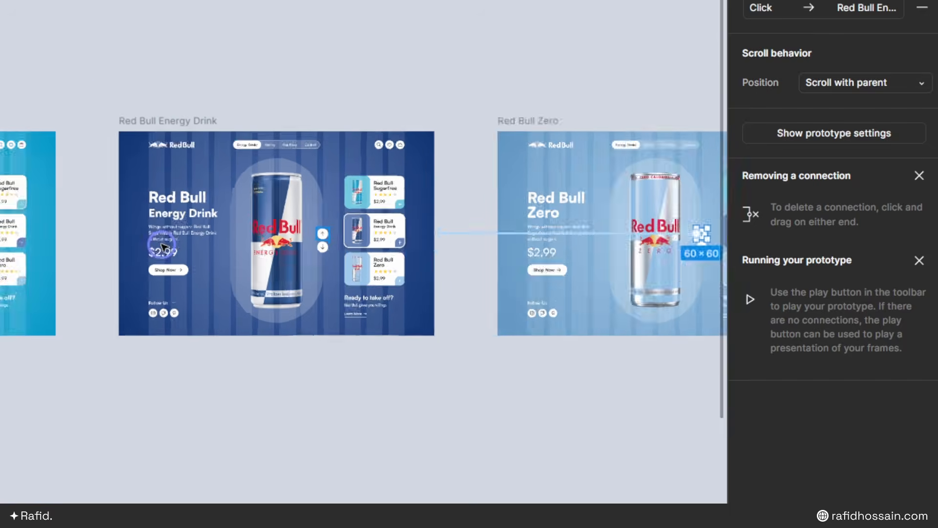
{"action": "scroll", "coordinate": [166, 243], "scroll_direction": "up", "scroll_amount": 4}
{"action": "left_click", "coordinate": [408, 227]}
{"action": "scroll", "coordinate": [408, 228], "scroll_direction": "up", "scroll_amount": 7}
{"action": "left_click", "coordinate": [405, 238]}
{"action": "scroll", "coordinate": [408, 239], "scroll_direction": "down", "scroll_amount": 5}
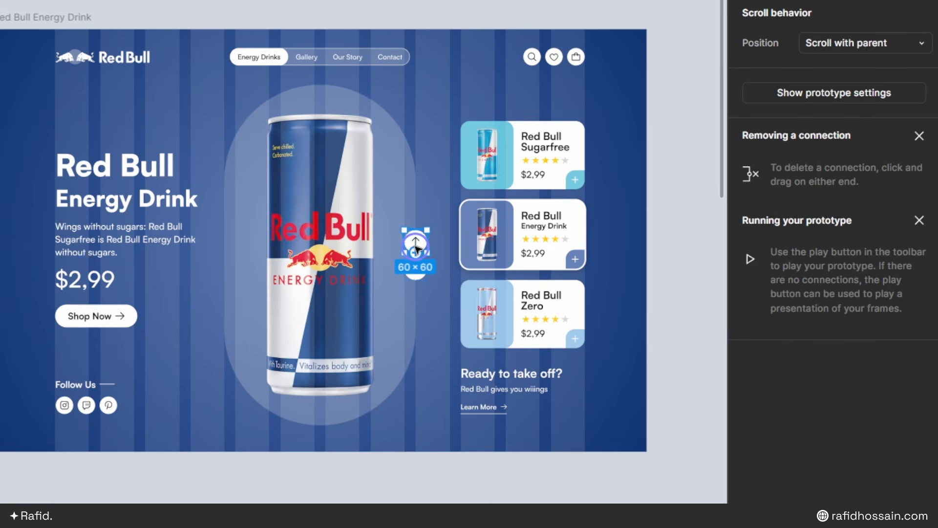
{"action": "left_click_drag", "start_coordinate": [405, 243], "coordinate": [312, 267]}
{"action": "scroll", "coordinate": [833, 264], "scroll_direction": "down", "scroll_amount": 5}
{"action": "scroll", "coordinate": [555, 296], "scroll_direction": "up", "scroll_amount": 4}
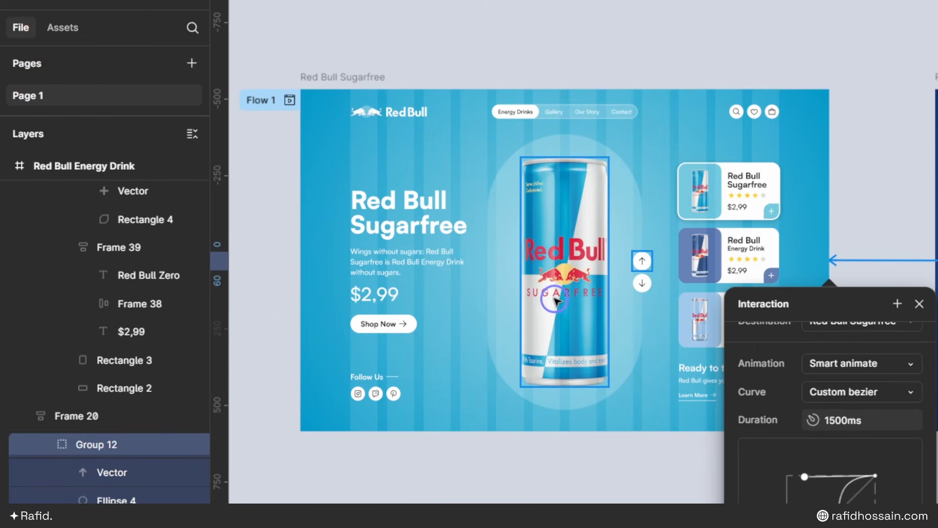
{"action": "scroll", "coordinate": [801, 420], "scroll_direction": "up", "scroll_amount": 3}
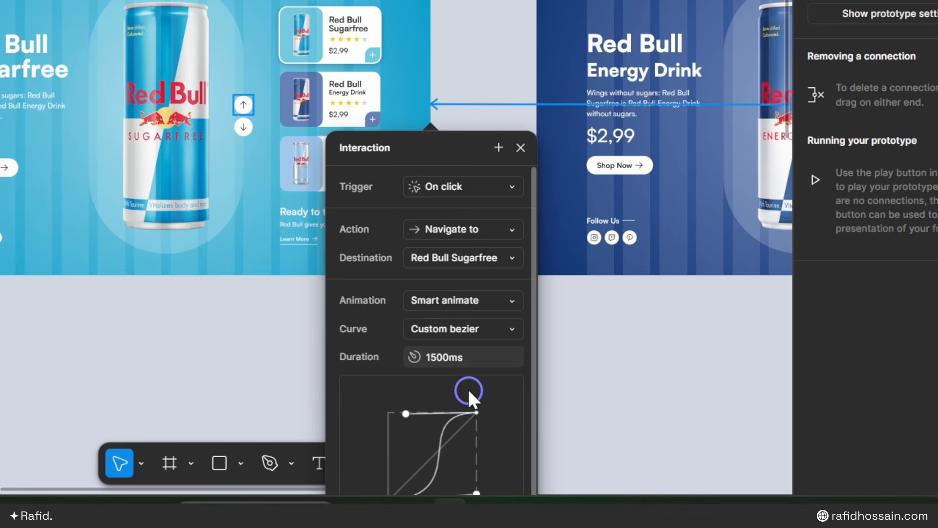
{"action": "left_click", "coordinate": [520, 147]}
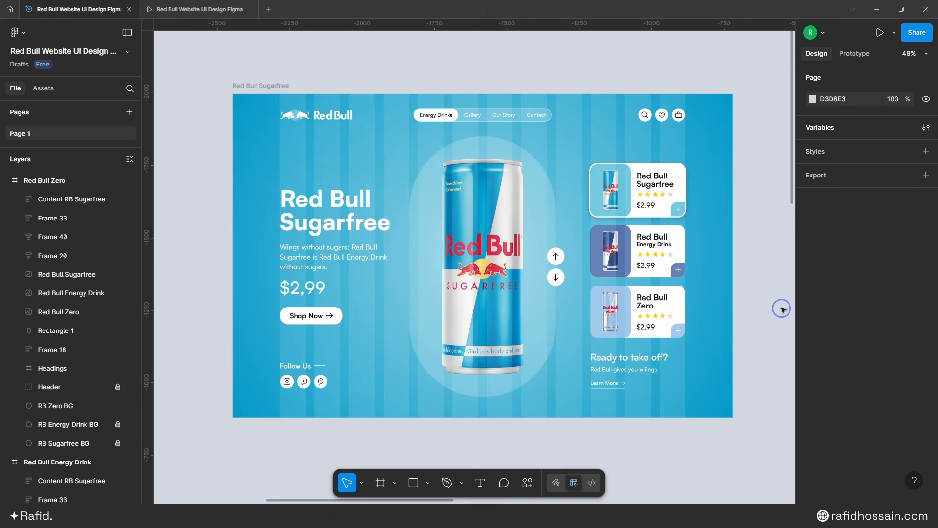
- Replace the Sugarfree content block in the Red Bull Energy Drink frame with Content RB Energy Drink, left-aligned with the Follow Us section
{"action": "scroll", "coordinate": [530, 190], "scroll_direction": "down", "scroll_amount": 6}
{"action": "left_click_drag", "start_coordinate": [350, 350], "coordinate": [643, 219]}
{"action": "scroll", "coordinate": [643, 217], "scroll_direction": "up", "scroll_amount": 4}
{"action": "scroll", "coordinate": [504, 186], "scroll_direction": "down", "scroll_amount": 1}
{"action": "left_click", "coordinate": [512, 96]}
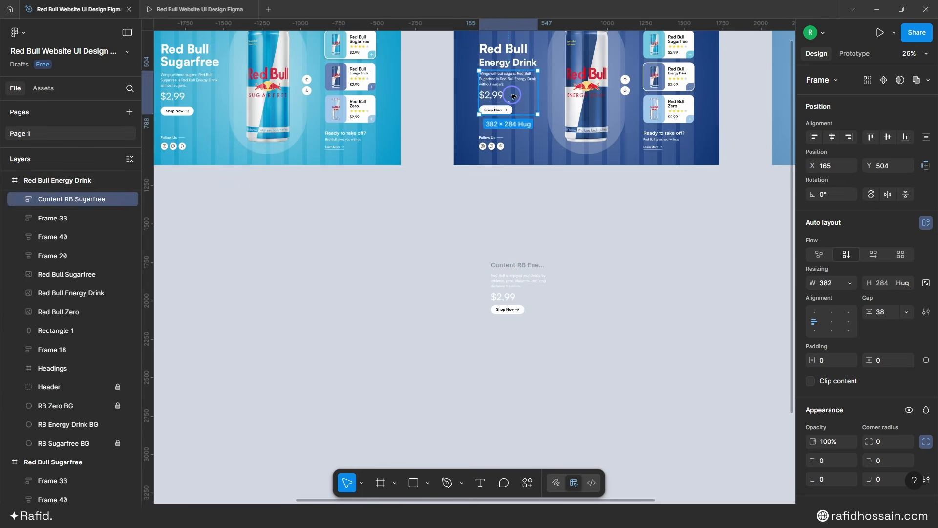
{"action": "key", "text": "Delete"}
{"action": "left_click_drag", "start_coordinate": [517, 265], "coordinate": [509, 77]}
{"action": "scroll", "coordinate": [512, 68], "scroll_direction": "up", "scroll_amount": 5}
{"action": "left_click_drag", "start_coordinate": [474, 148], "coordinate": [467, 111]}
{"action": "key", "text": "shift+Up"}
{"action": "key", "text": "shift+Up"}
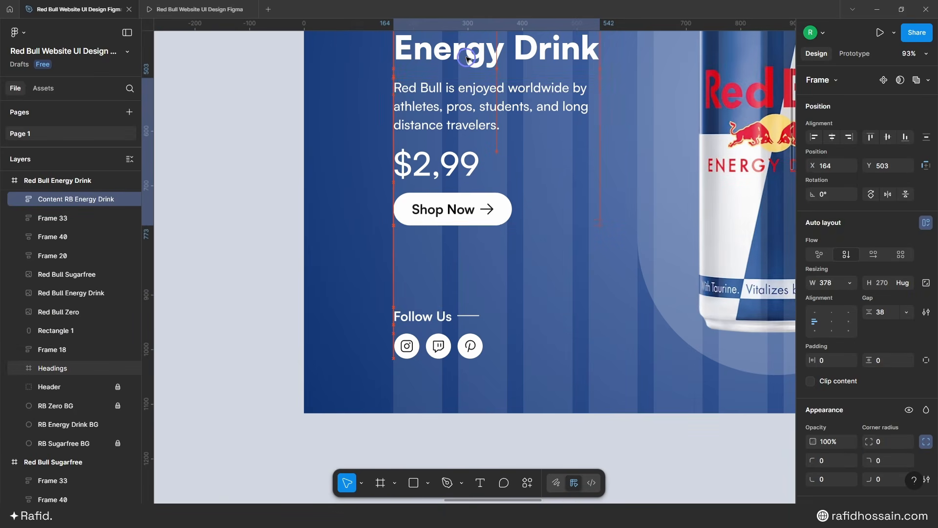
{"action": "key", "text": "Down"}
- Replace the text content block in the Red Bull Zero frame with Content RB Zero, left-aligned with the Follow Us section at X 164
{"action": "scroll", "coordinate": [428, 170], "scroll_direction": "down", "scroll_amount": 4}
{"action": "left_click", "coordinate": [562, 259]}
{"action": "scroll", "coordinate": [562, 249], "scroll_direction": "down", "scroll_amount": 5}
{"action": "left_click_drag", "start_coordinate": [374, 373], "coordinate": [673, 279]}
{"action": "scroll", "coordinate": [709, 245], "scroll_direction": "up", "scroll_amount": 4}
{"action": "left_click", "coordinate": [522, 227]}
{"action": "key", "text": "Delete"}
{"action": "left_click_drag", "start_coordinate": [581, 355], "coordinate": [507, 198]}
{"action": "scroll", "coordinate": [506, 196], "scroll_direction": "up", "scroll_amount": 5}
{"action": "left_click_drag", "start_coordinate": [510, 248], "coordinate": [505, 191]}
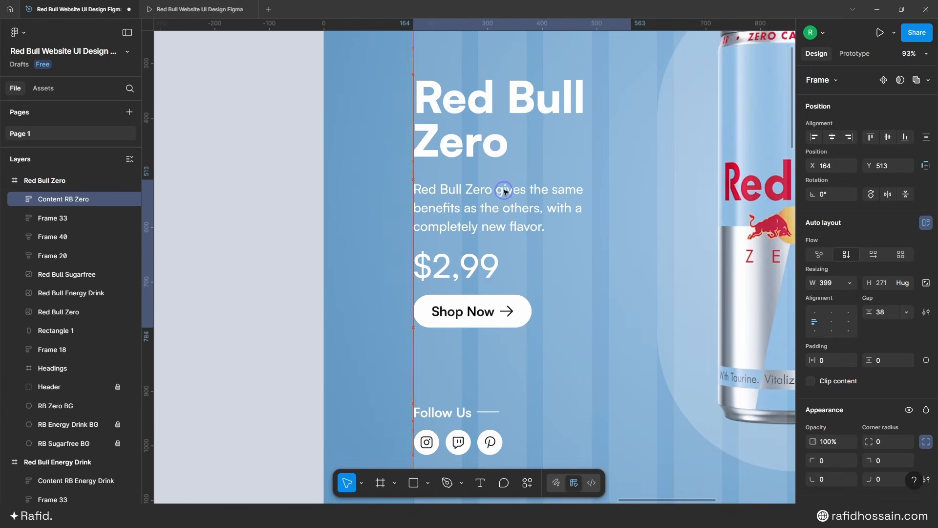
{"action": "scroll", "coordinate": [551, 248], "scroll_direction": "down", "scroll_amount": 8}
{"action": "key", "text": "Escape"}
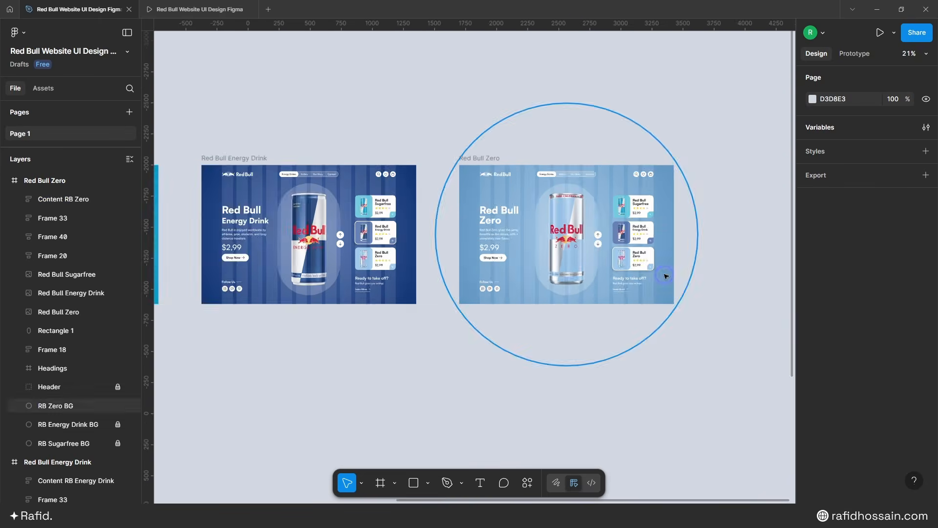
- Preview the prototype, stepping down from Red Bull Sugarfree through Energy Drink to Zero and back up to Energy Drink
{"action": "scroll", "coordinate": [615, 235], "scroll_direction": "up", "scroll_amount": 5}
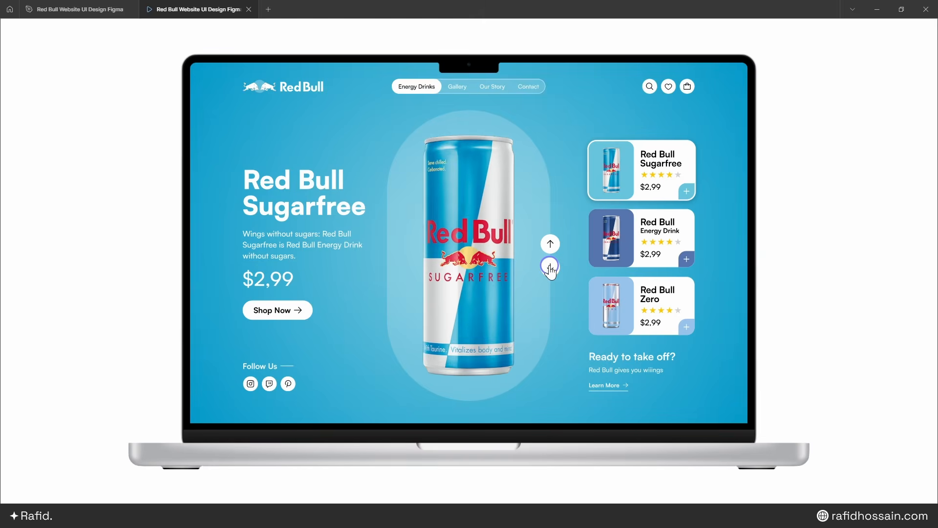
{"action": "left_click", "coordinate": [550, 266]}
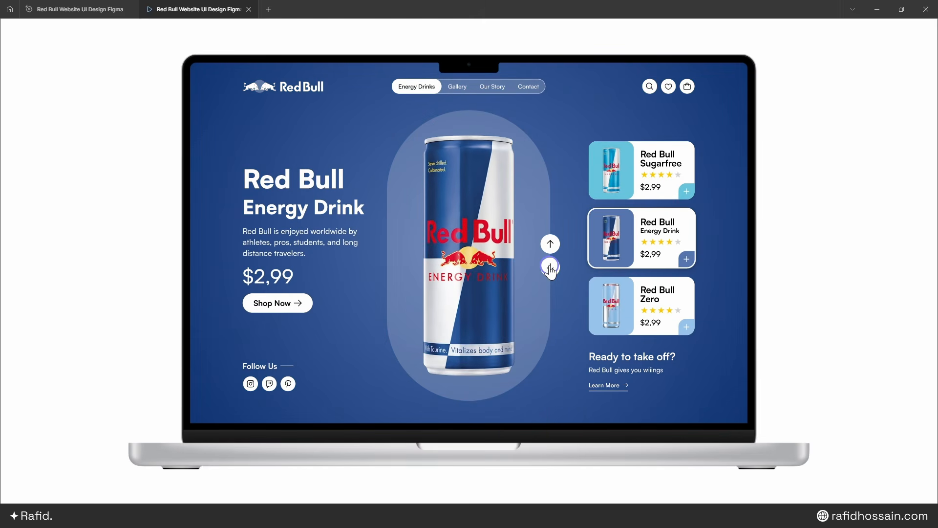
{"action": "left_click", "coordinate": [550, 267]}
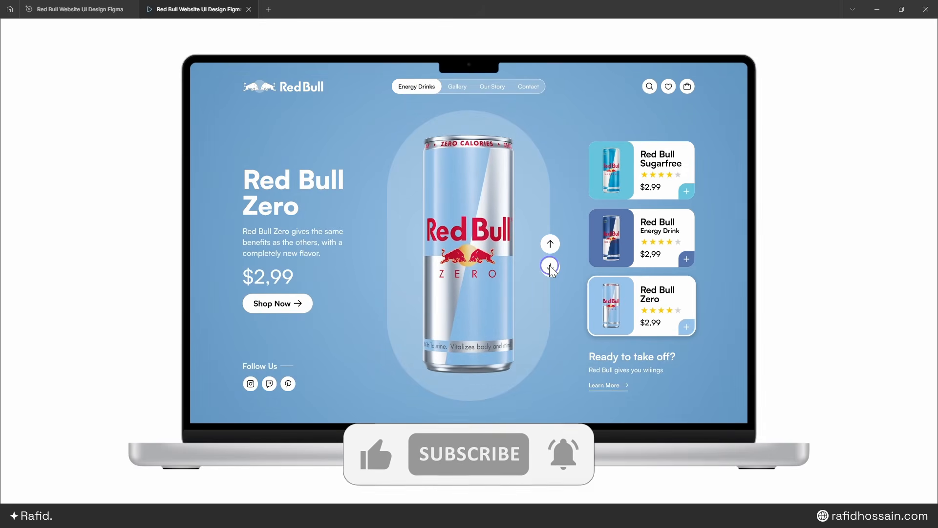
{"action": "left_click", "coordinate": [550, 244]}
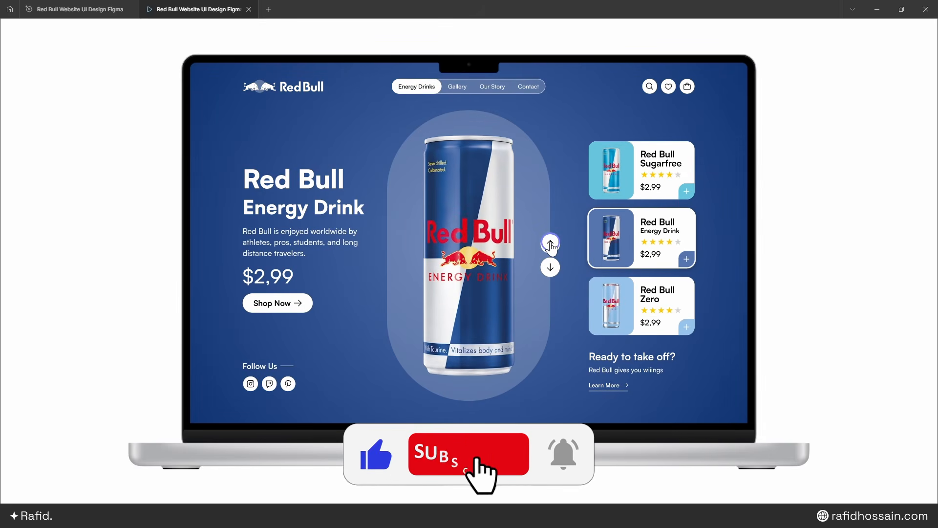